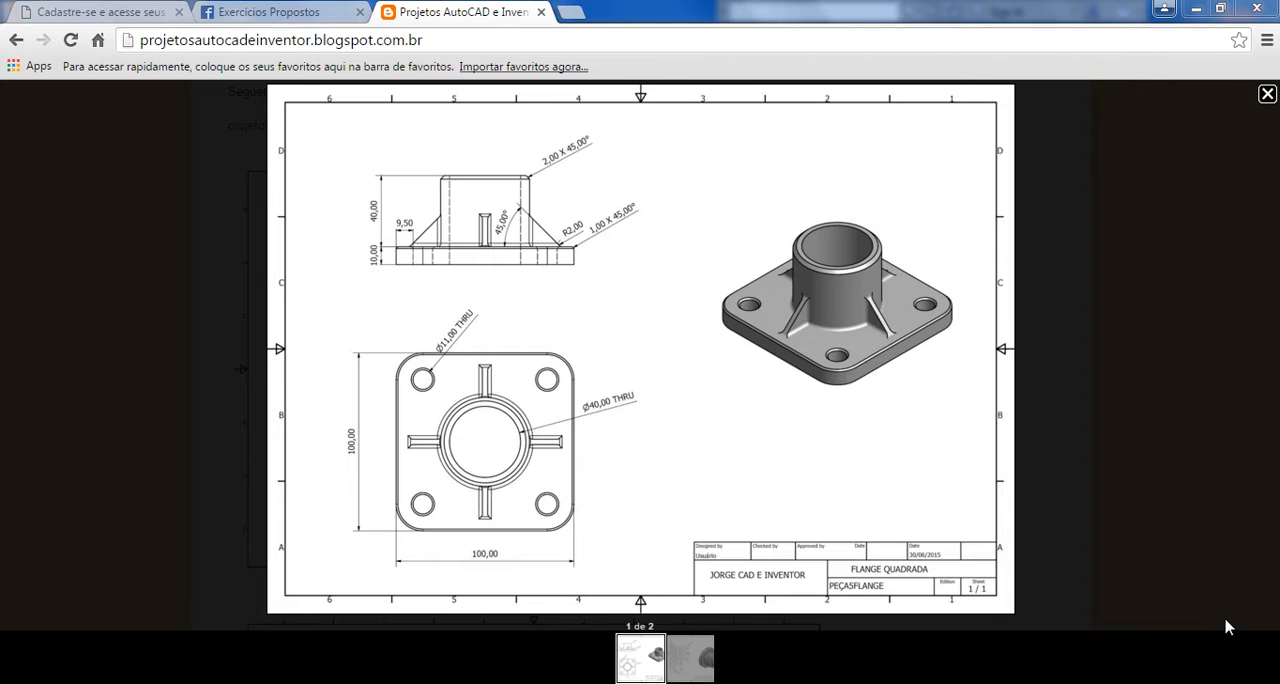
Check the flange drawing on the Exercícios Propostos page, switch to Inventor and create a part from the metric Standard (mm).ipt template
left_click(301, 19)
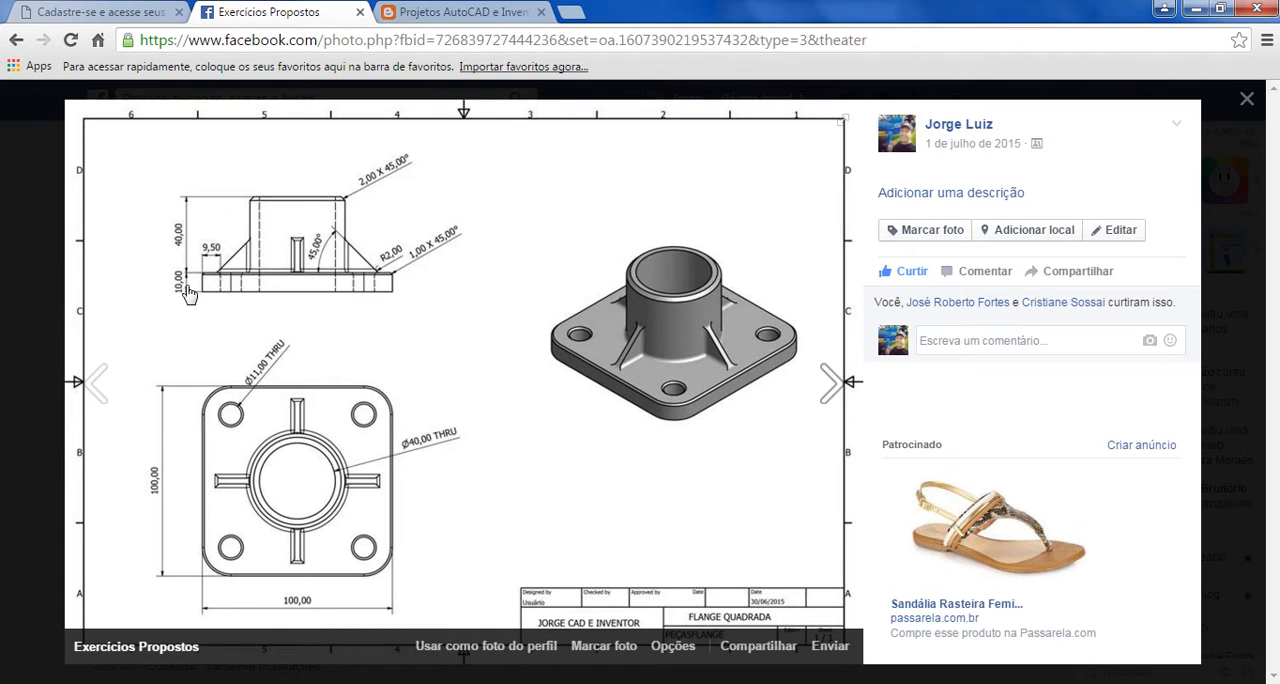
left_click(540, 683)
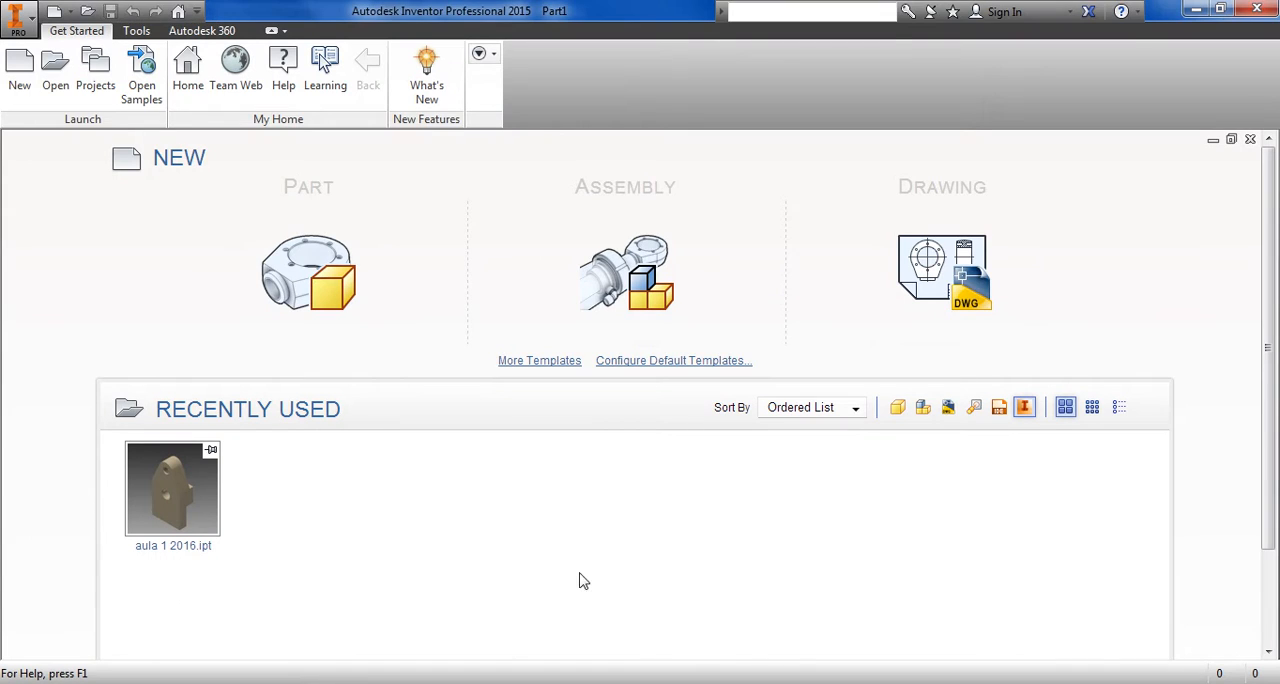
left_click(20, 80)
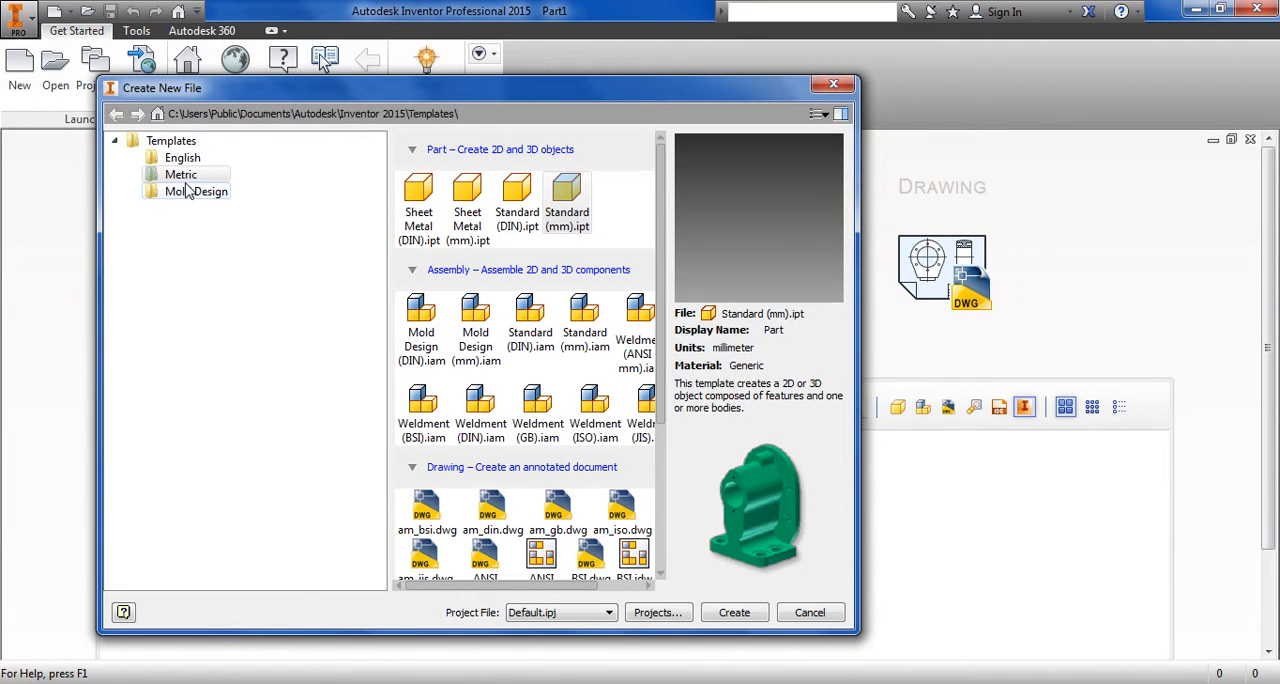
left_click(567, 229)
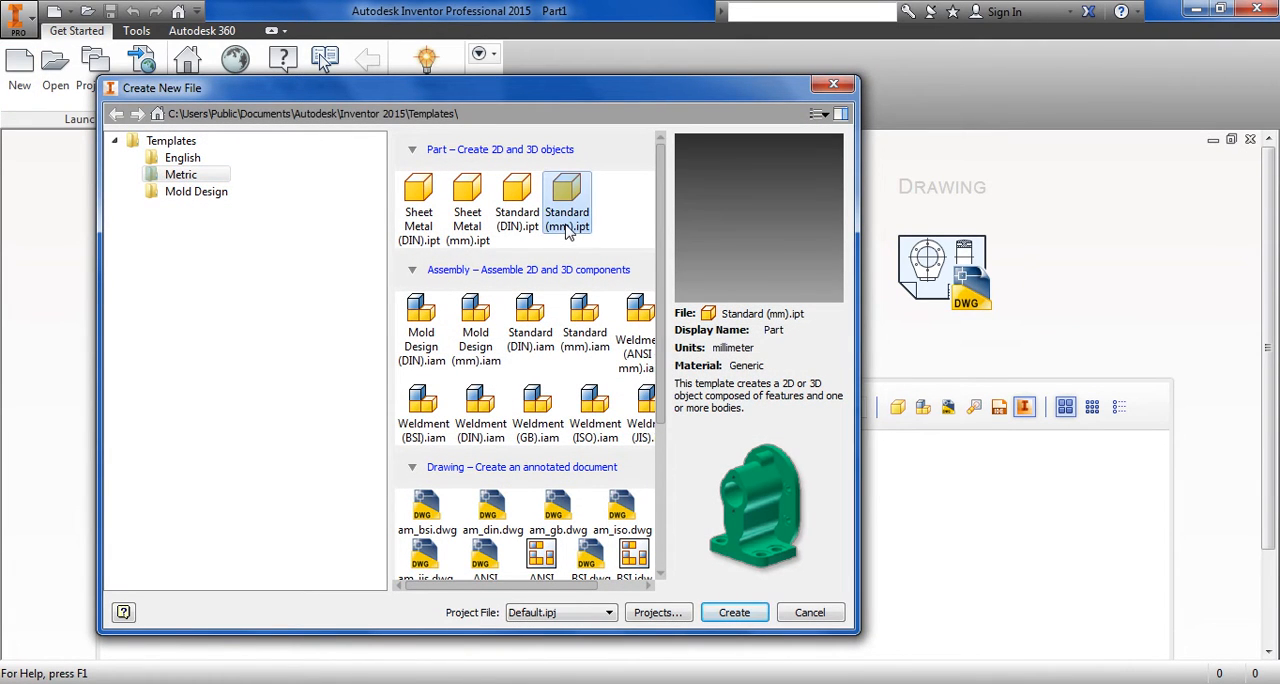
left_click(735, 613)
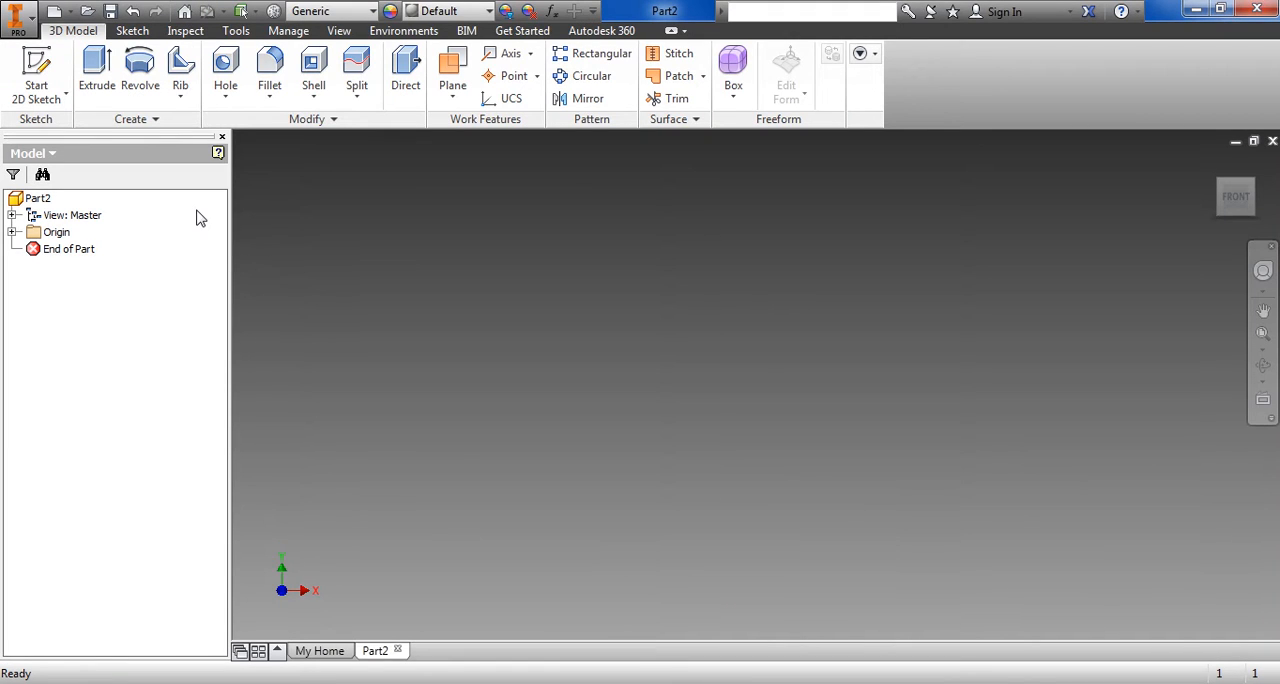
Sketch a rectangle about 33 mm wide and 28 mm high on the XY plane, with one corner at the origin
left_click(132, 30)
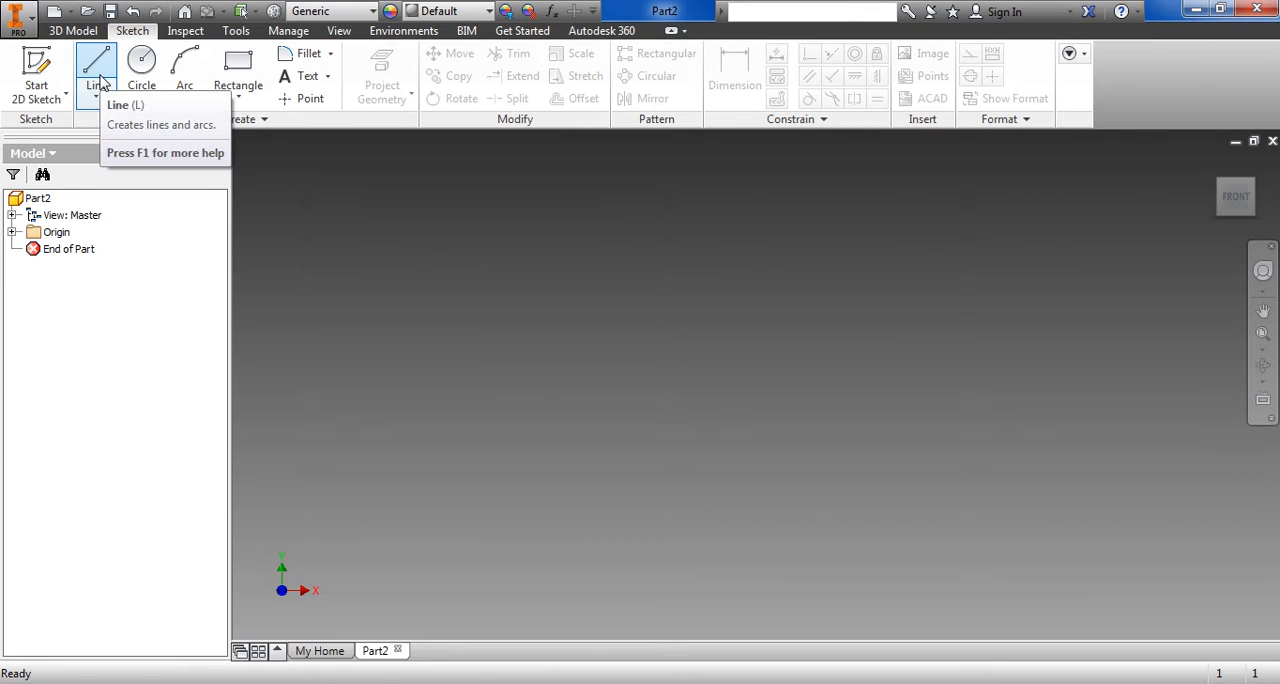
left_click(237, 72)
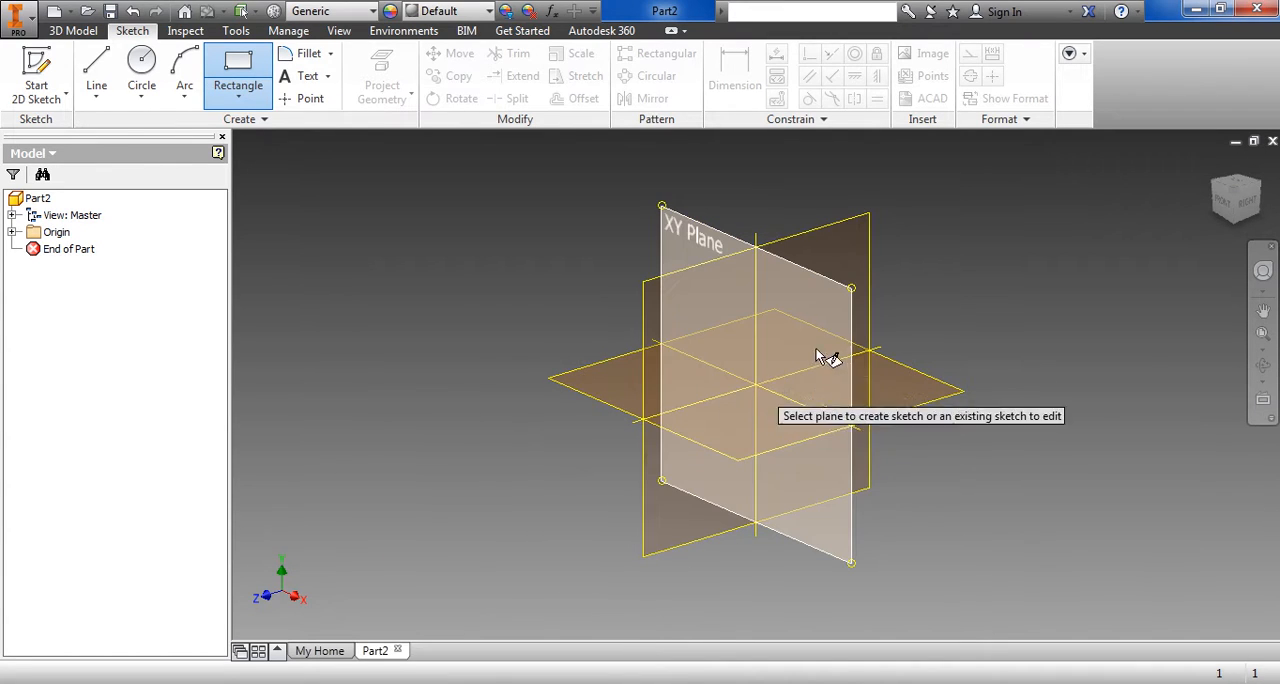
left_click(846, 297)
mouse_move(849, 440)
middle_mouse_down()
mouse_move(766, 466)
mouse_move(599, 471)
middle_mouse_up()
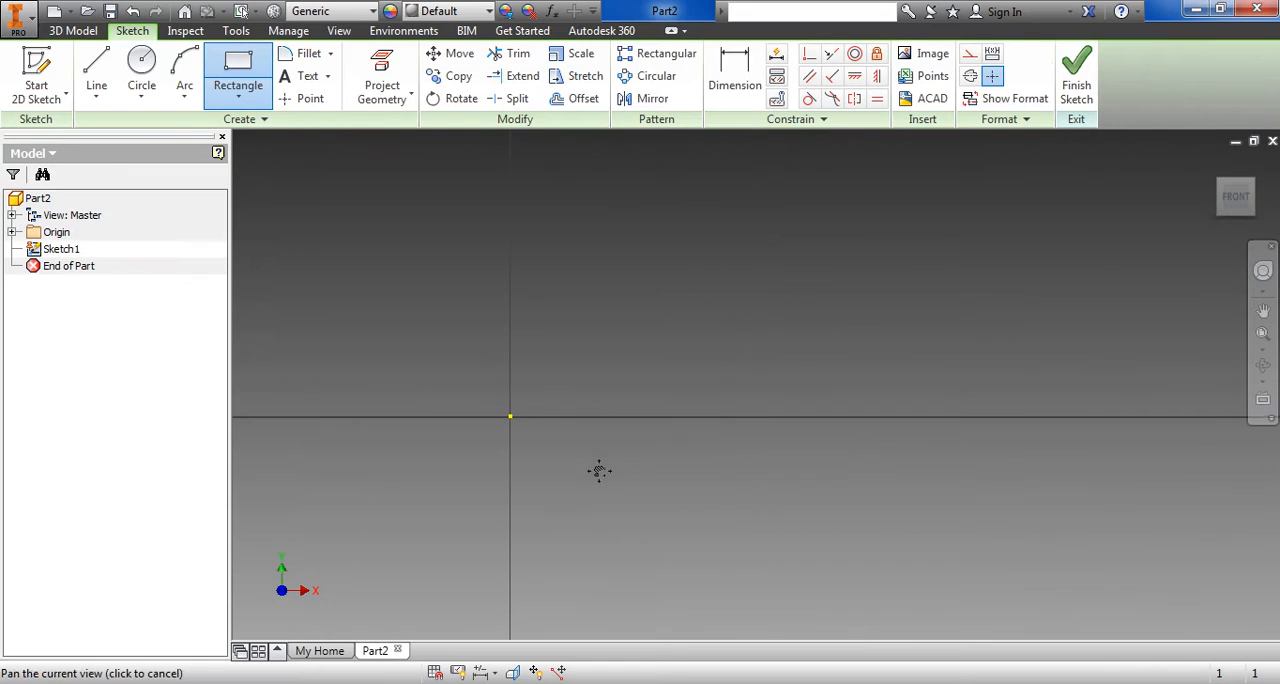
left_click(510, 416)
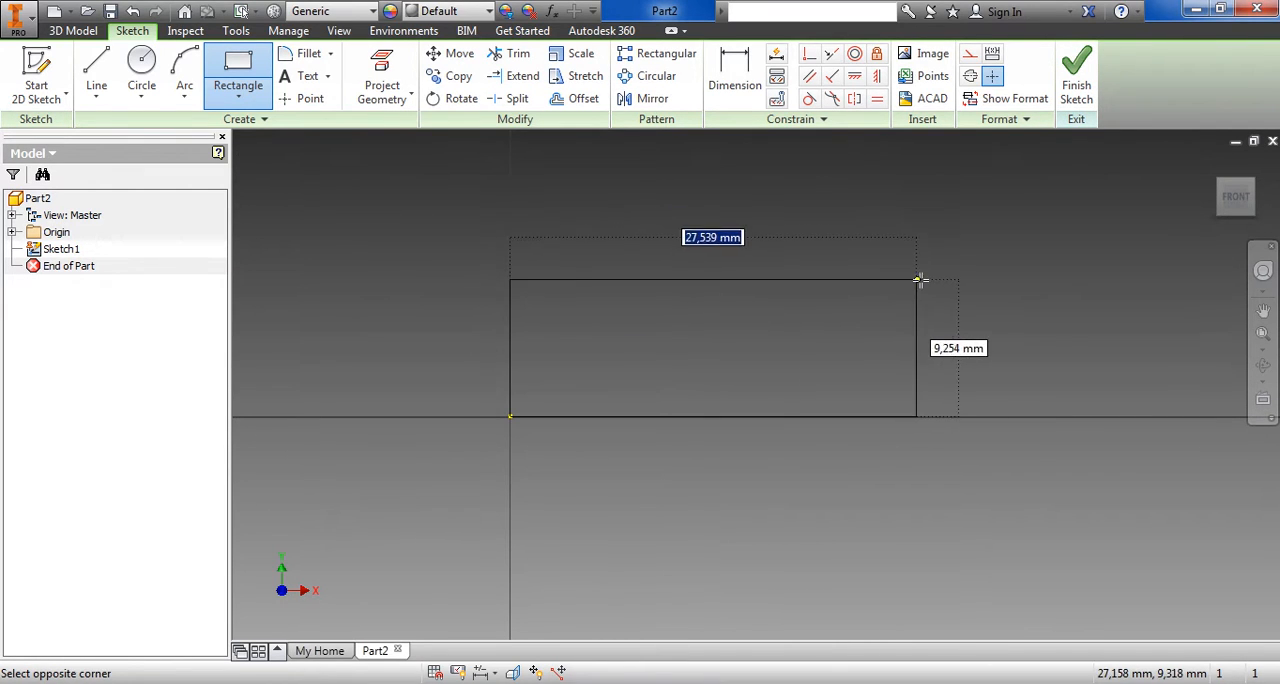
middle_click_drag(920, 280, 710, 535)
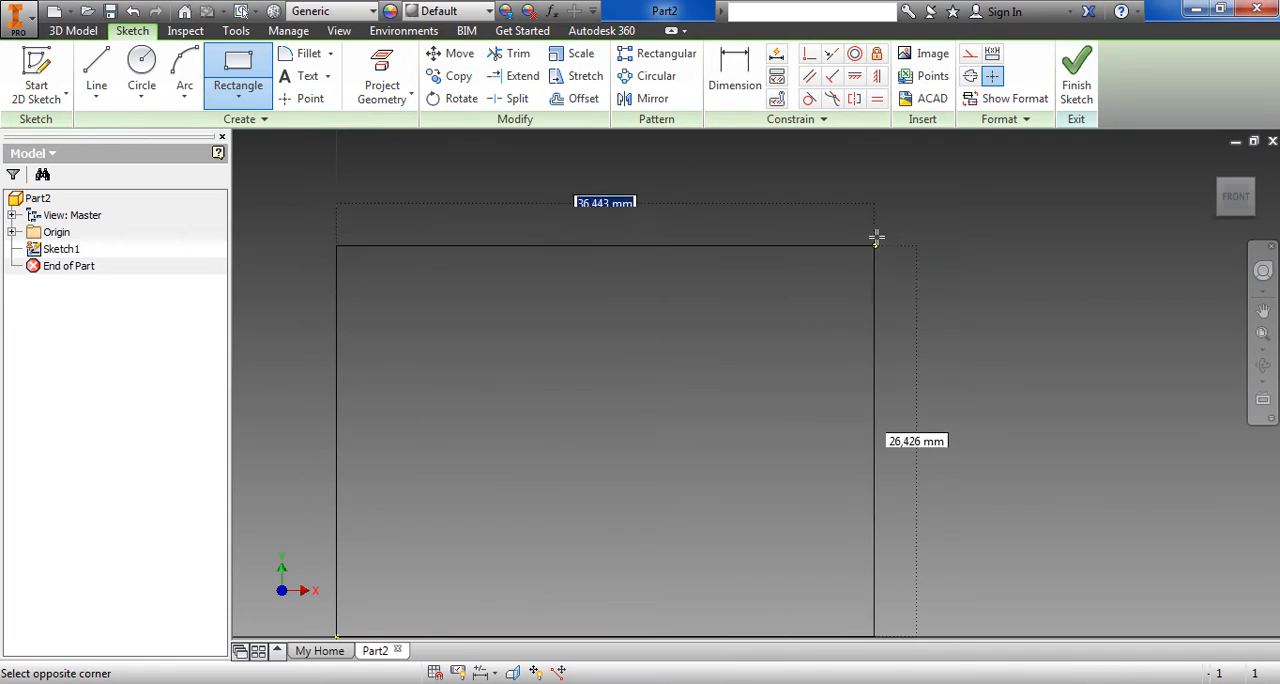
left_click(820, 216)
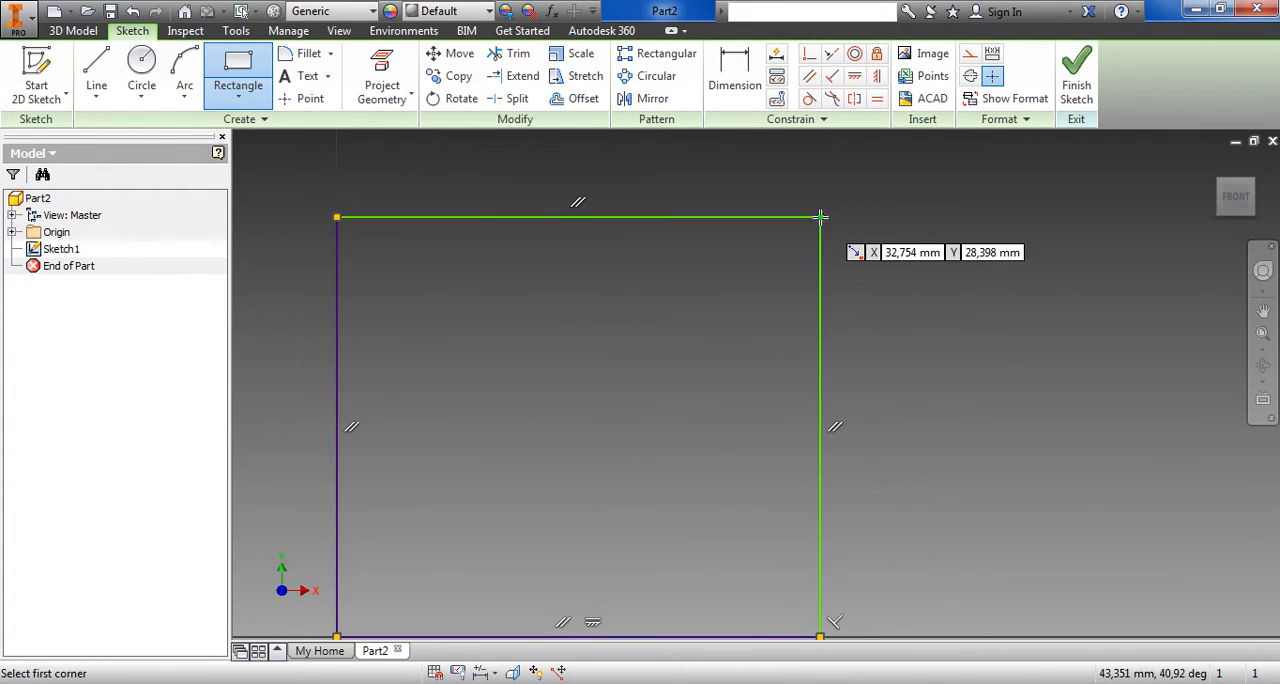
Dimension the rectangle's vertical side and set its height to 100 mm
left_click(735, 78)
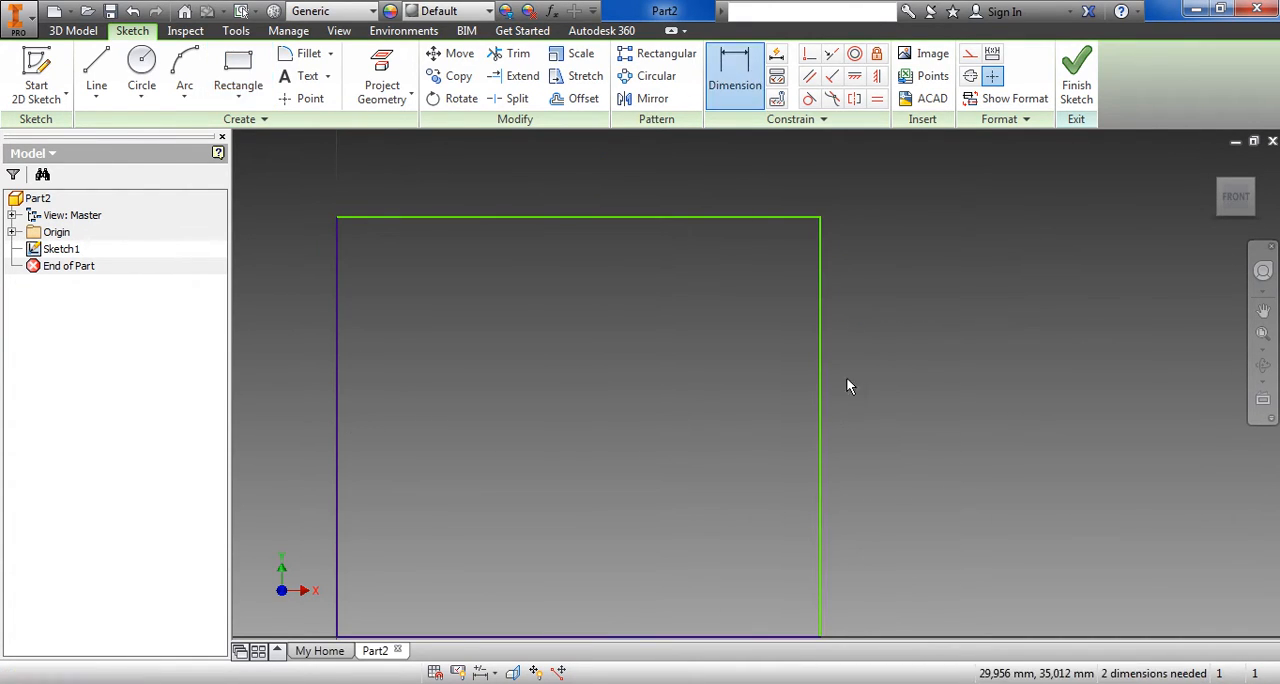
left_click(822, 407)
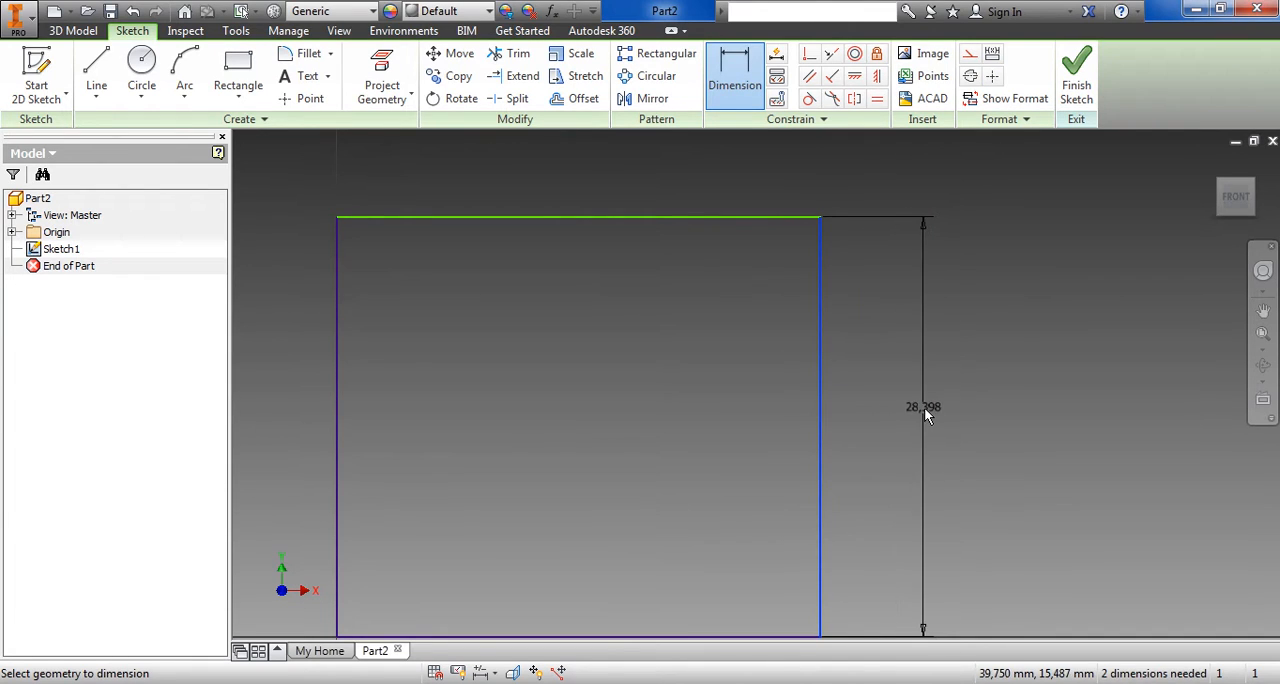
left_click(924, 407)
type("400")
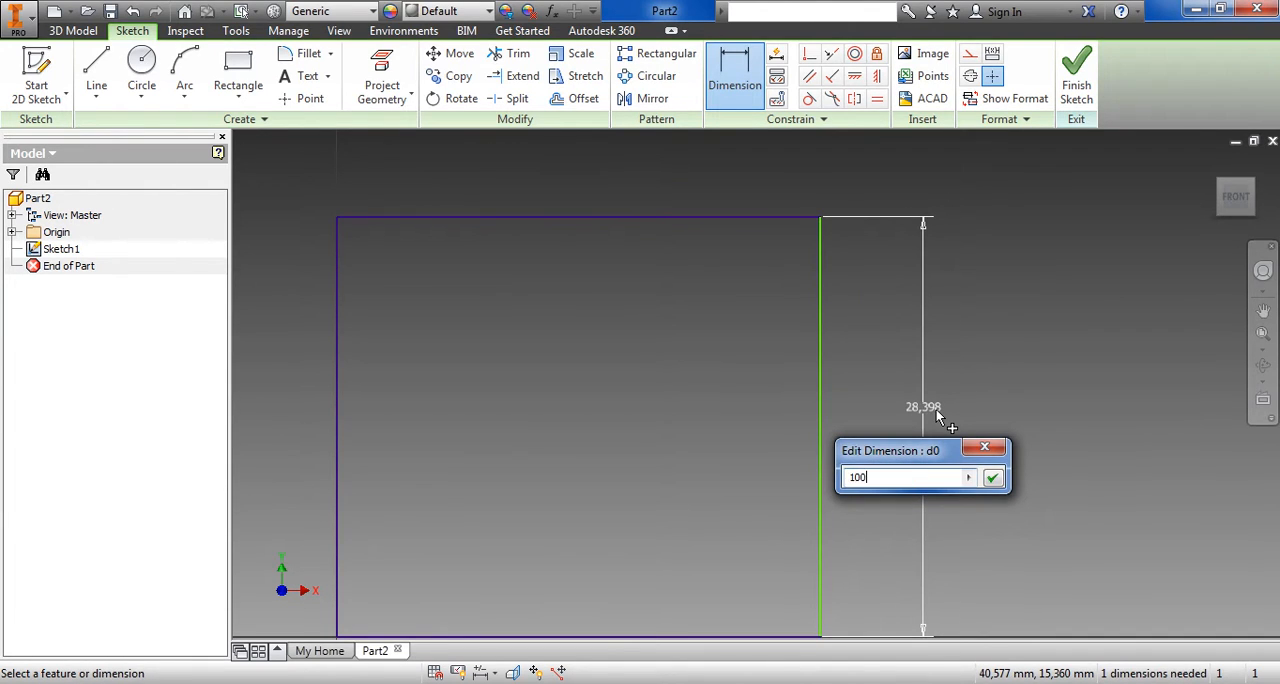
key("Return")
scroll(934, 410, "up", 4)
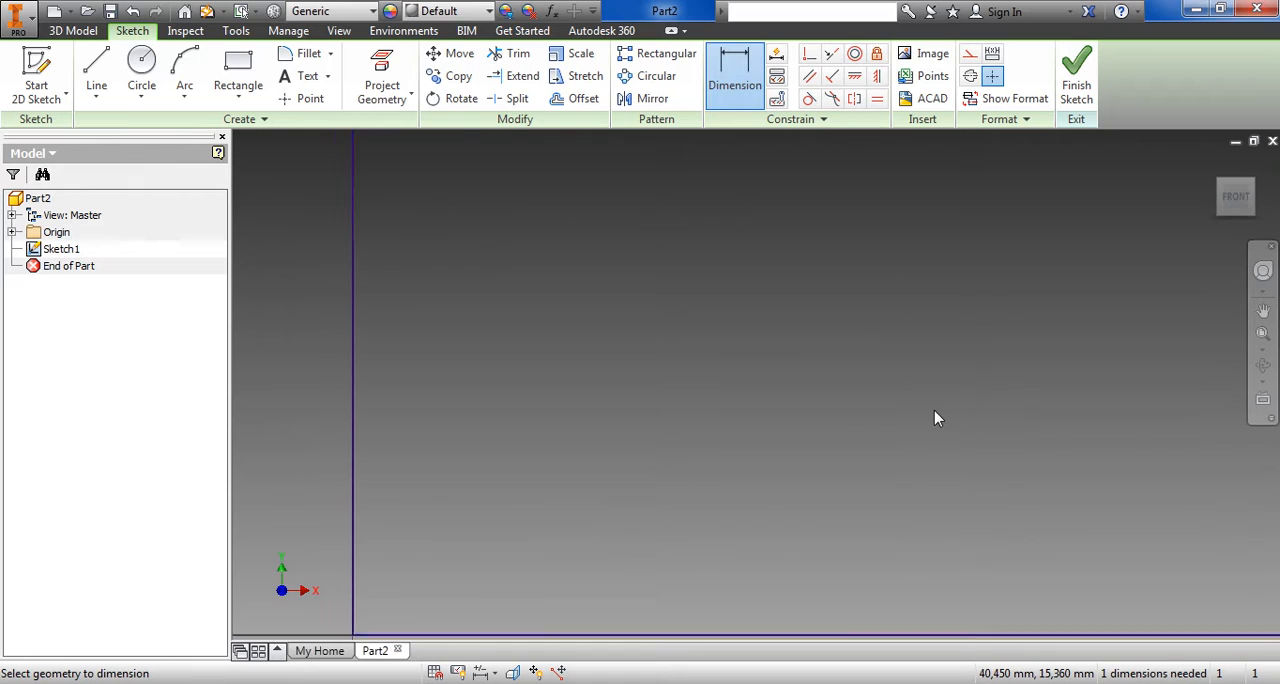
middle_click_drag(927, 412, 923, 546)
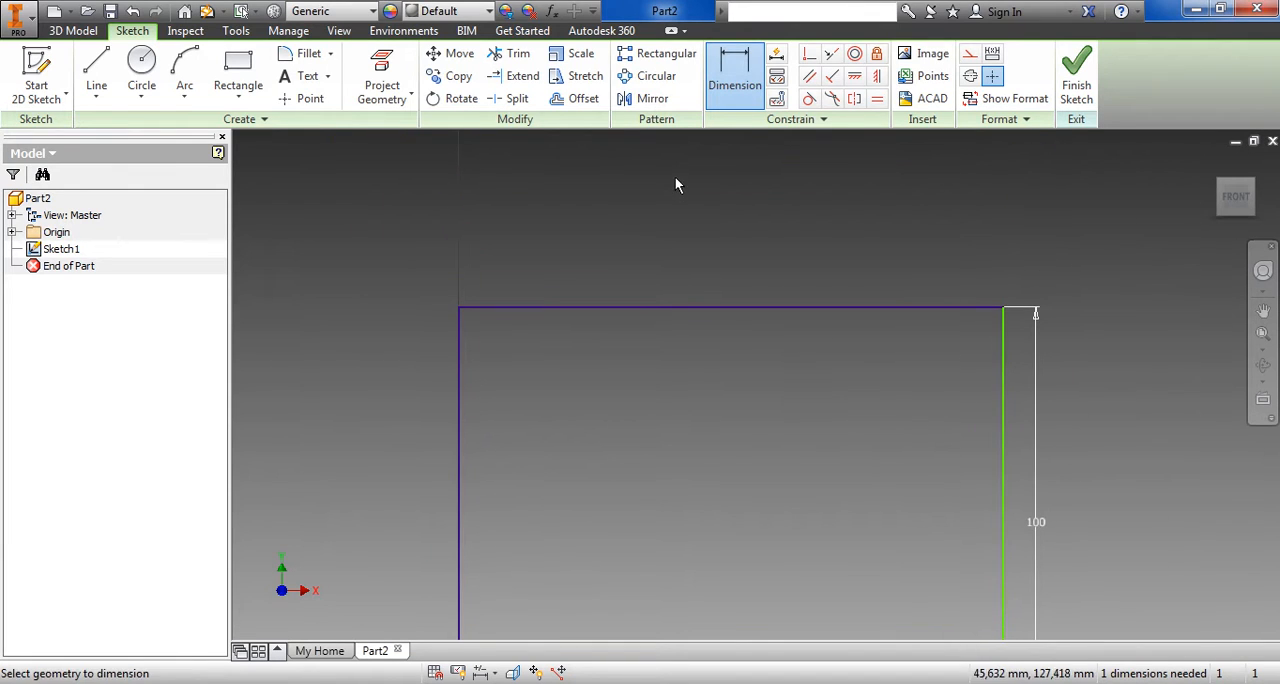
Dimension the rectangle's upper edge, set its width to 100 mm and finish the sketch
left_click(731, 88)
left_click(776, 307)
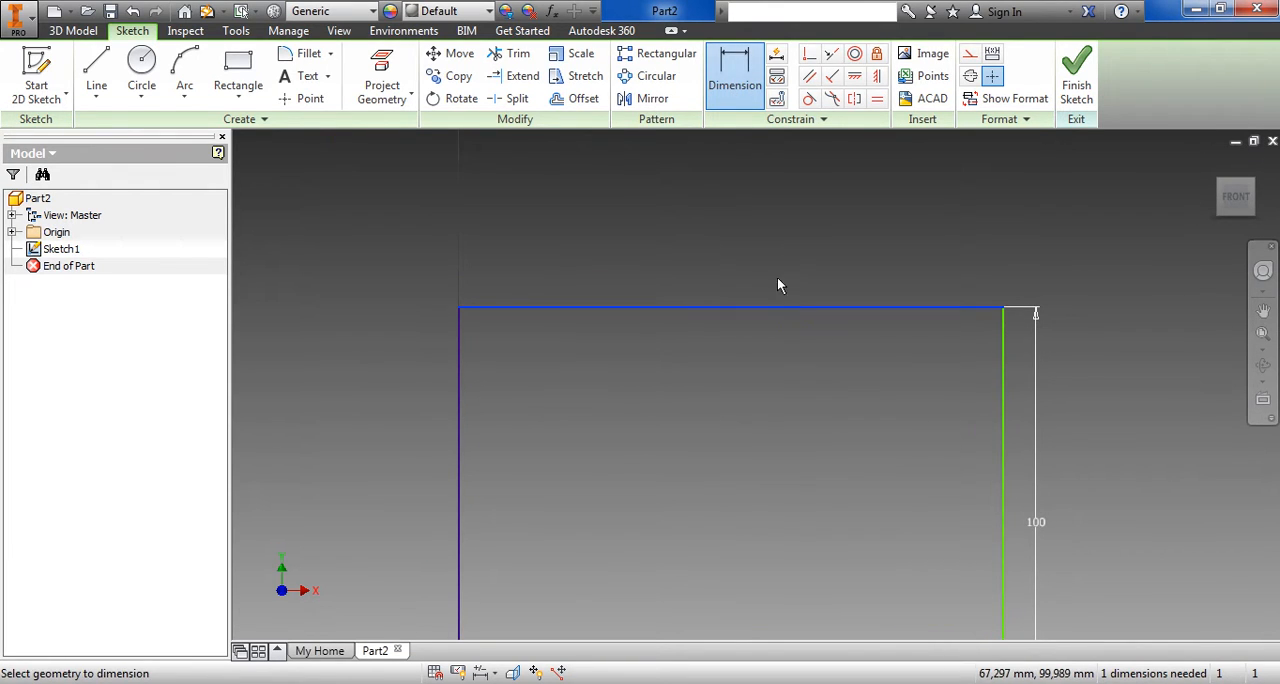
left_click(779, 243)
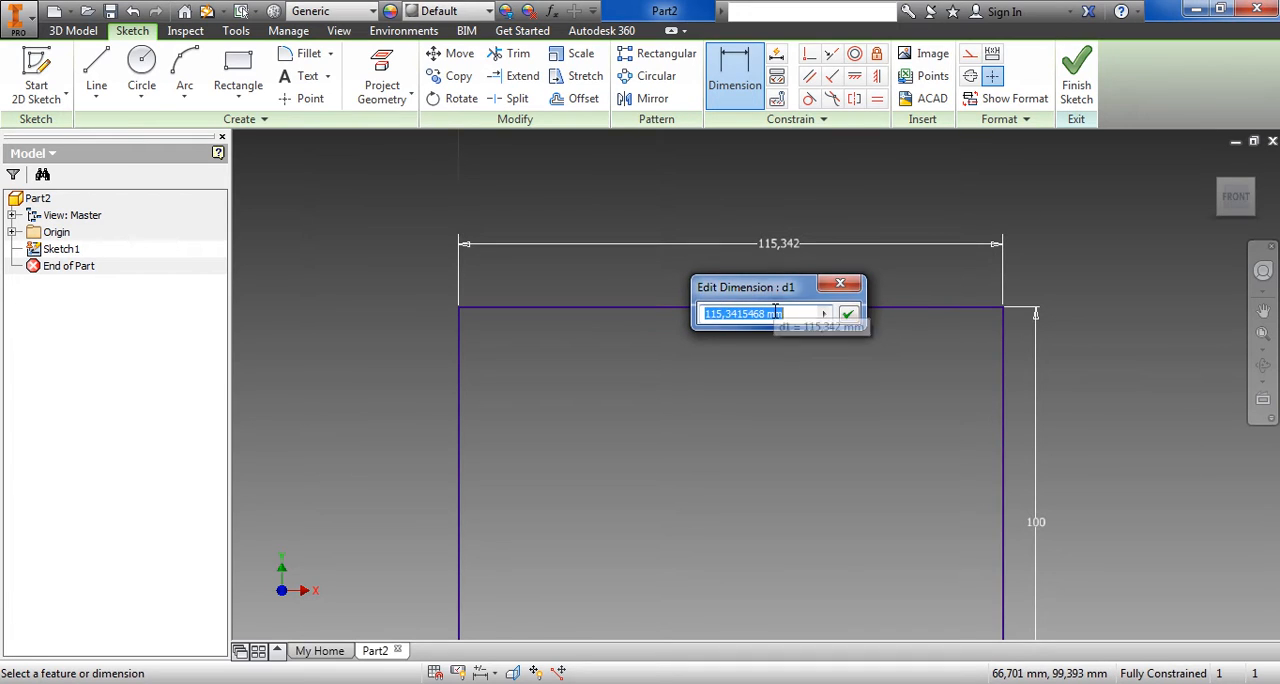
type("100")
key("Return")
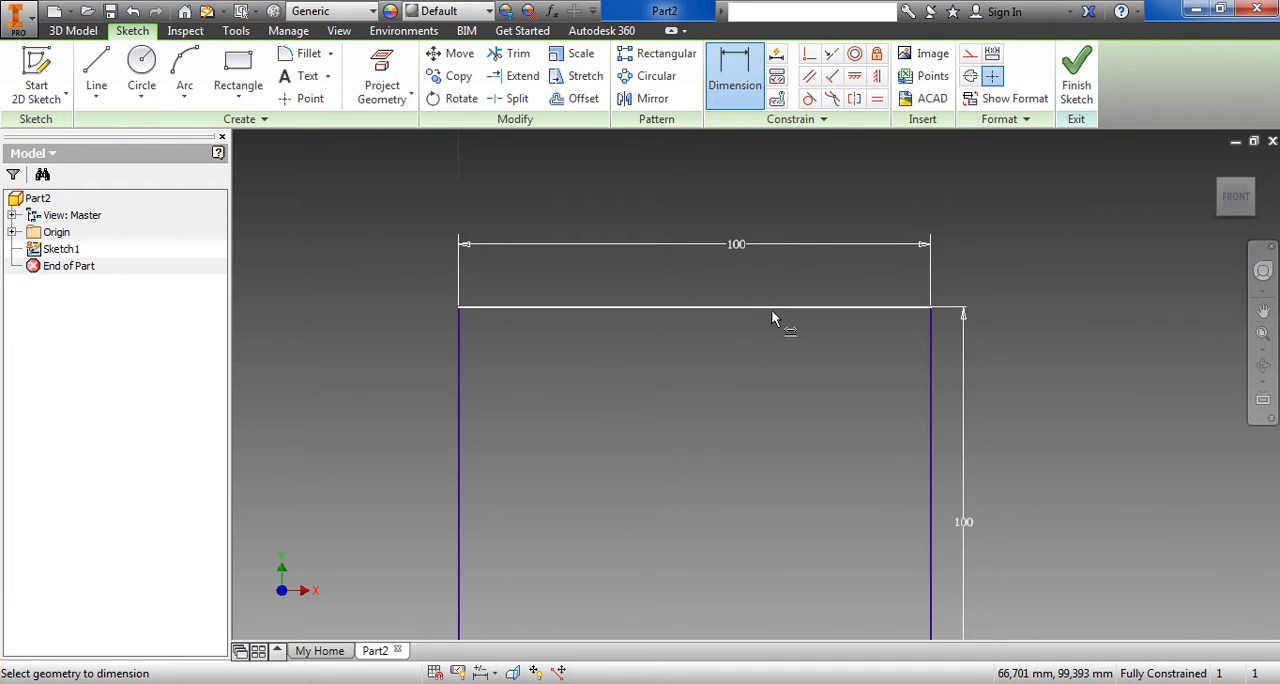
scroll(811, 464, "up", 3)
scroll(812, 464, "down", 6)
middle_click_drag(960, 492, 855, 440)
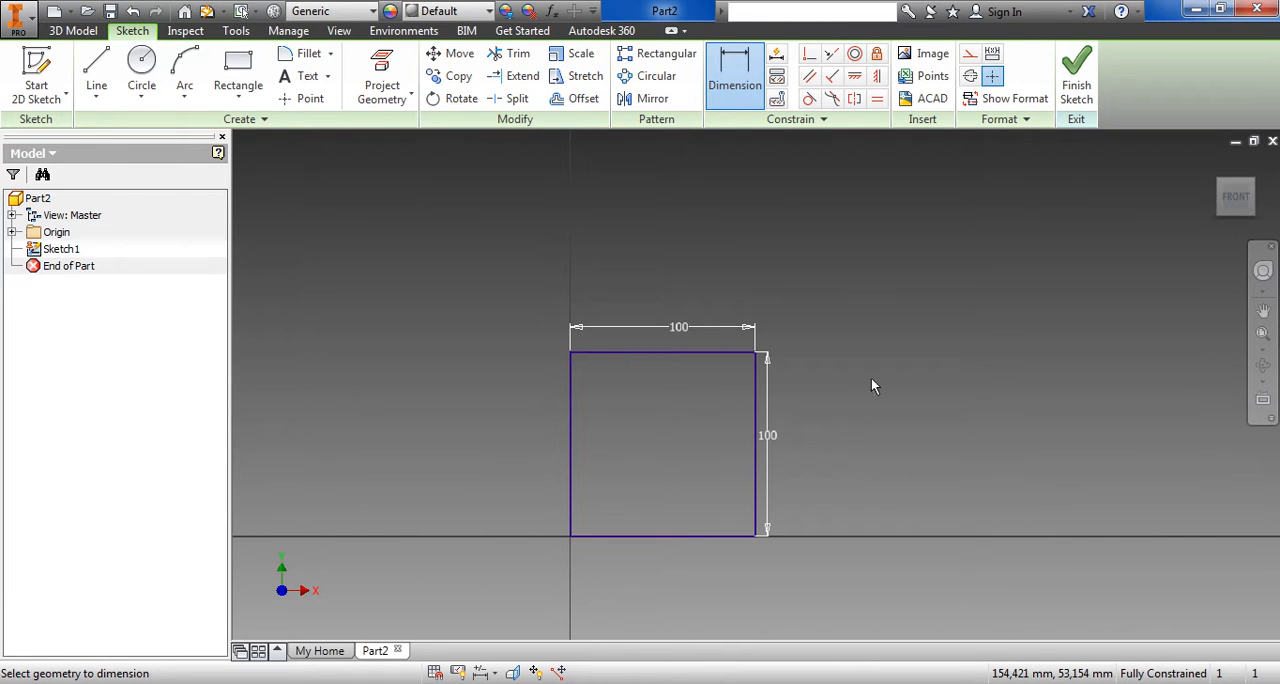
left_click(1076, 82)
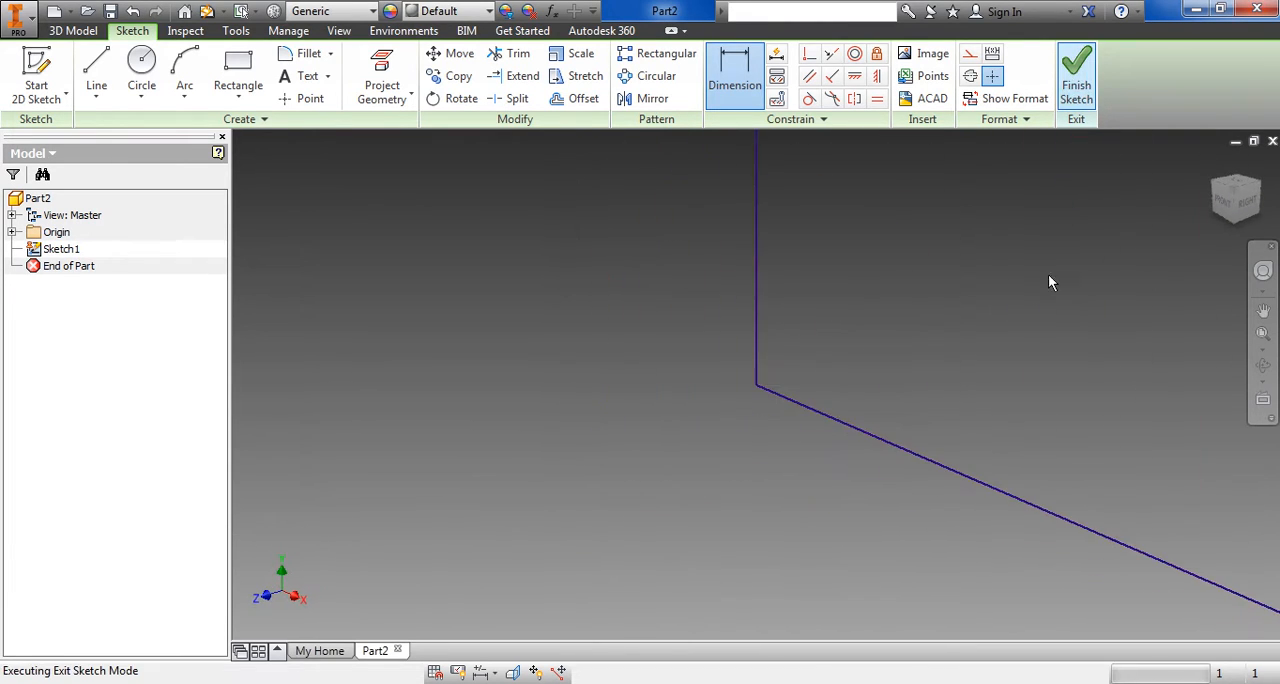
Extrude the square profile 10 mm to form the flange's base plate
mouse_move(1011, 365)
middle_mouse_down()
mouse_move(780, 508)
mouse_move(725, 467)
middle_mouse_up()
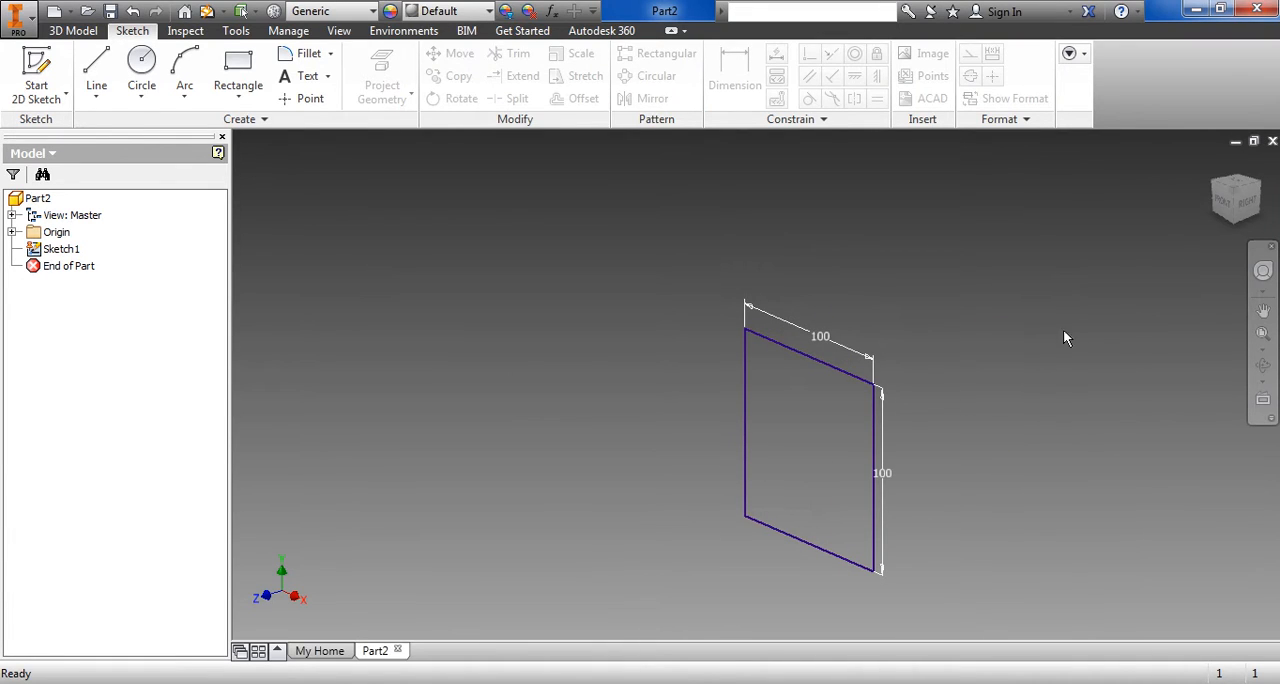
left_click(1221, 204)
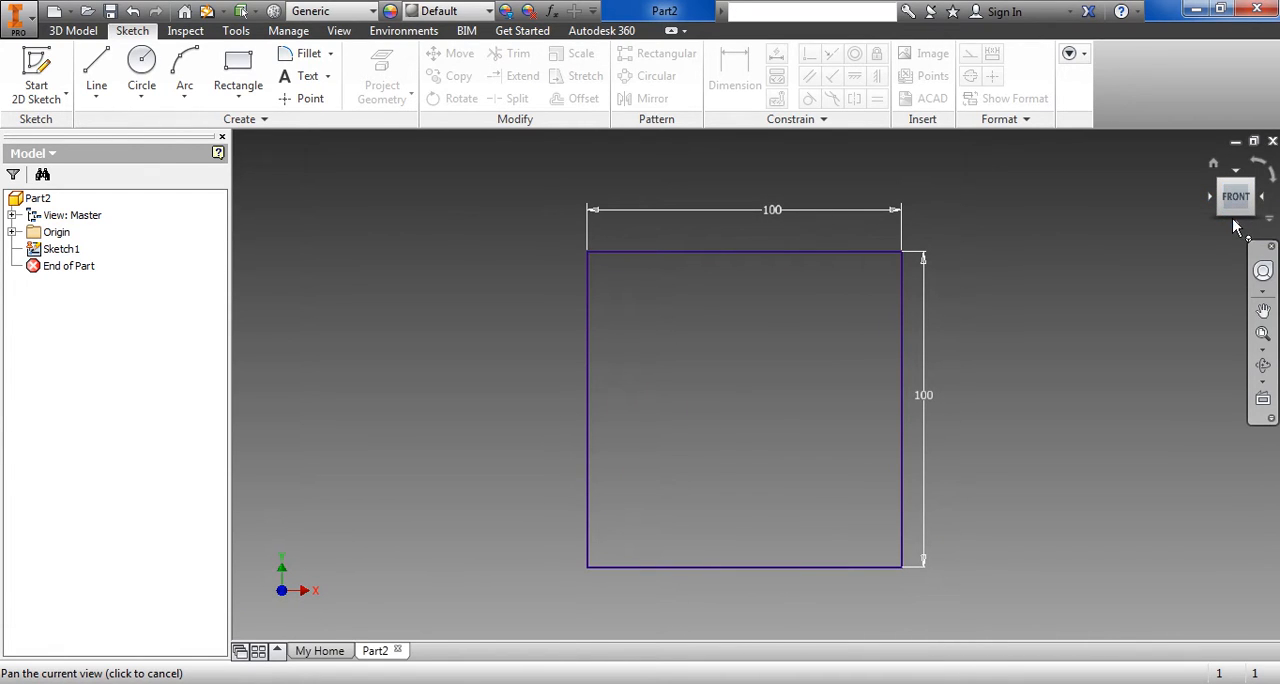
left_click_drag(1236, 205, 1240, 210)
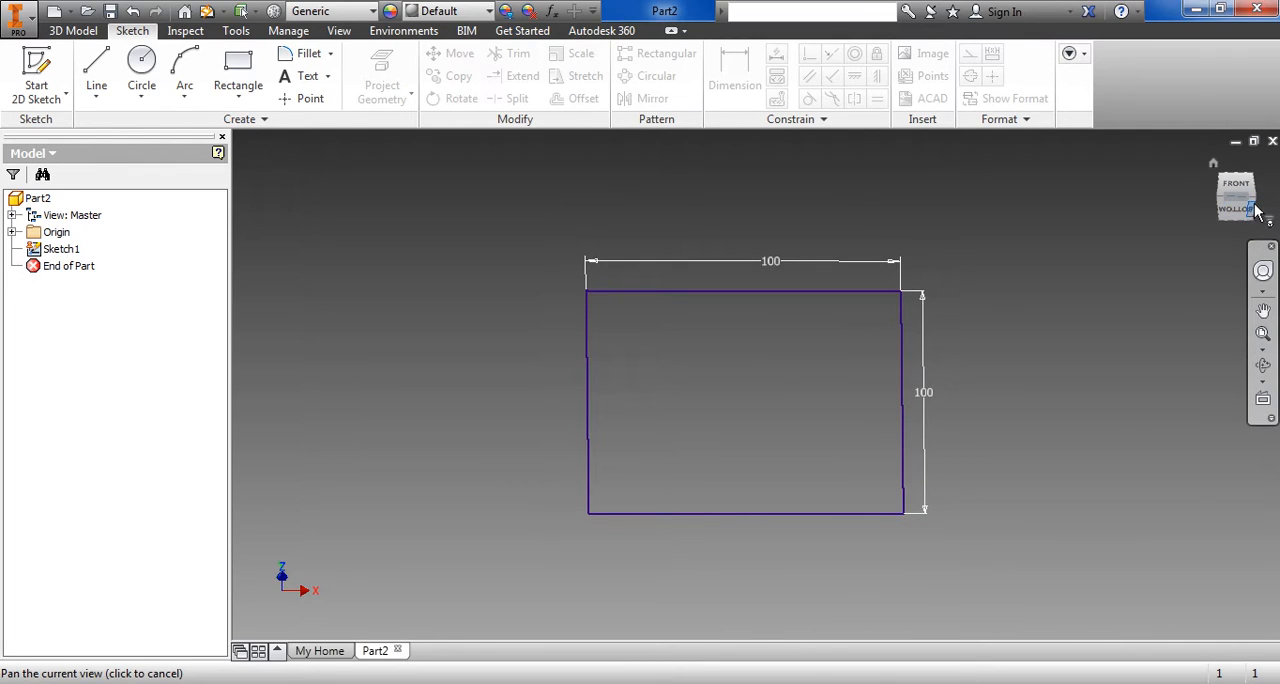
left_click(1257, 205)
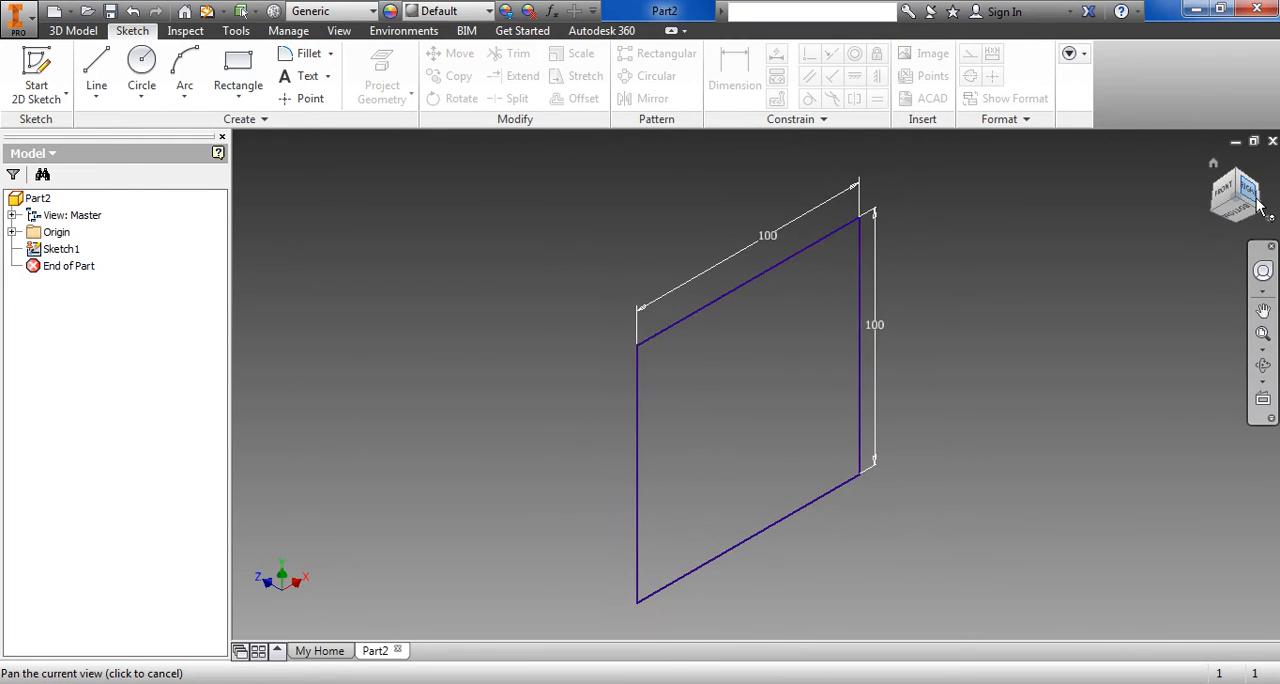
left_click(1224, 200)
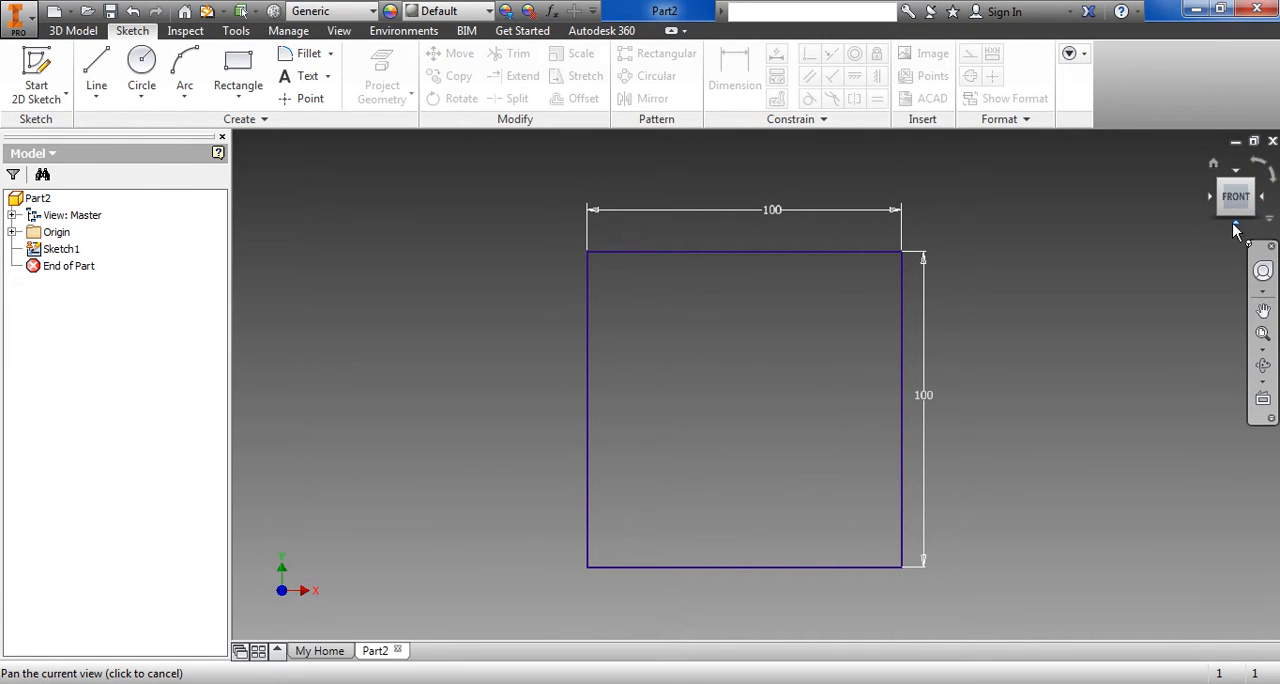
mouse_move(1233, 213)
left_mouse_down()
mouse_move(1242, 200)
mouse_move(1228, 204)
left_mouse_up()
left_click(1219, 196)
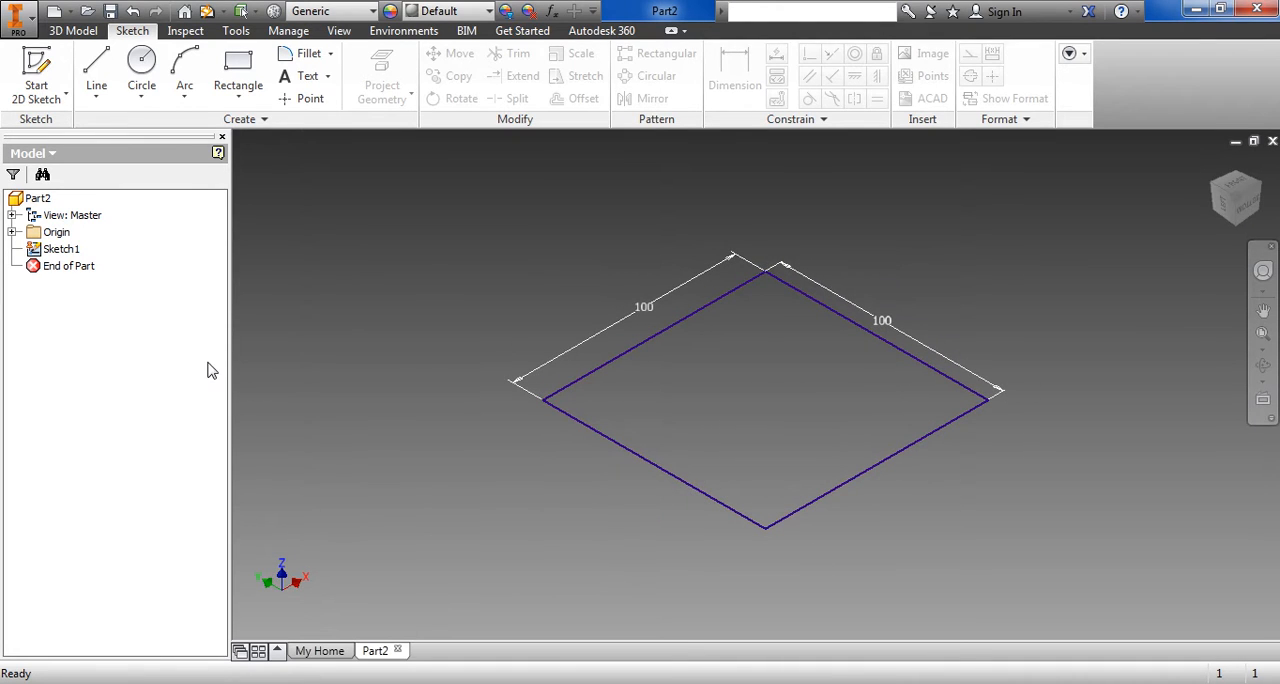
left_click(80, 30)
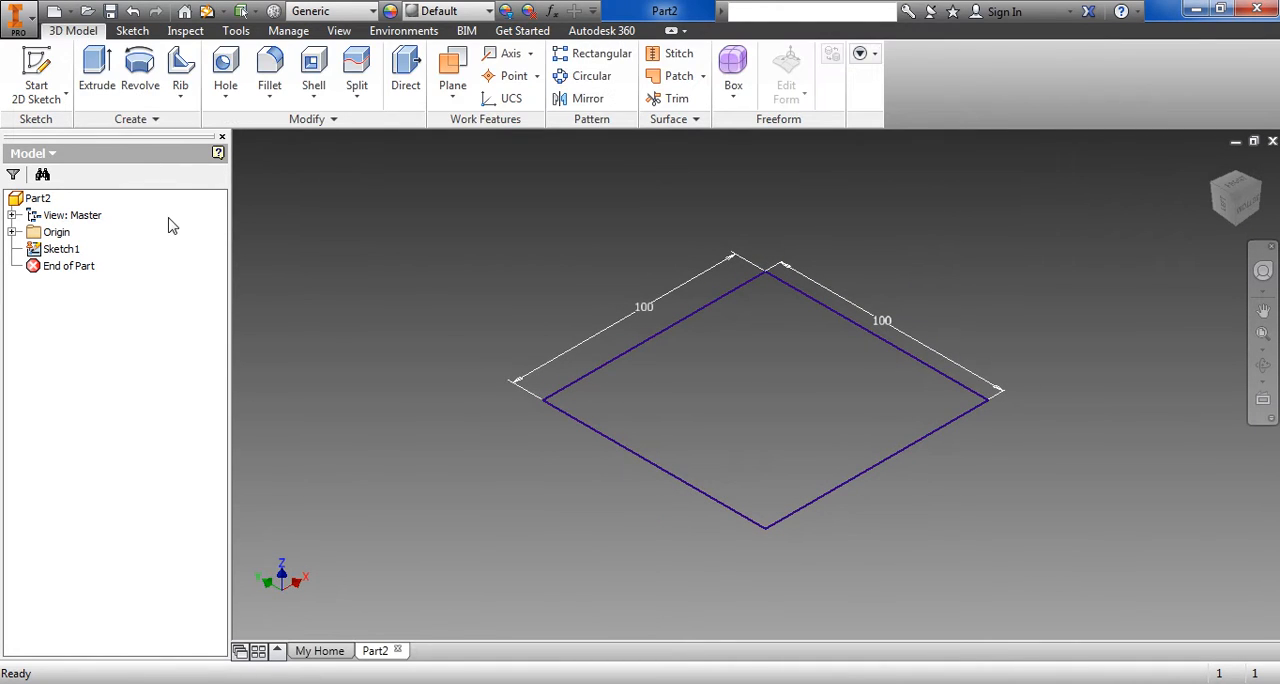
left_click(97, 72)
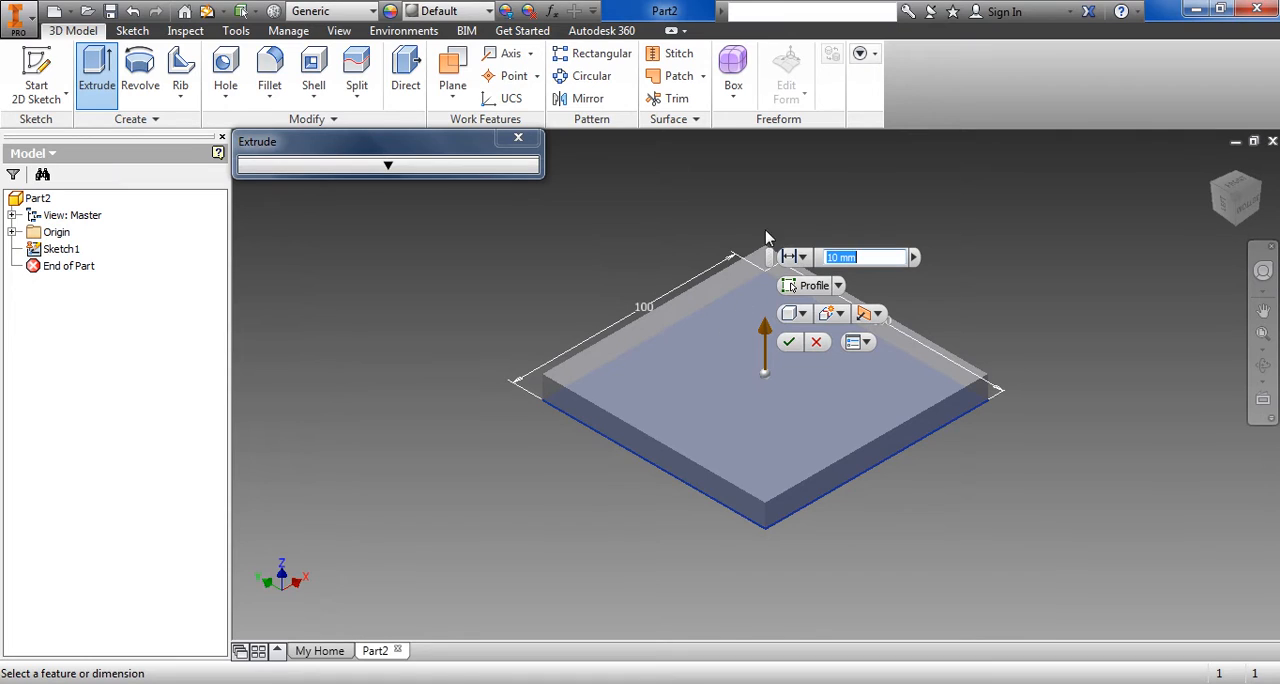
left_click(789, 341)
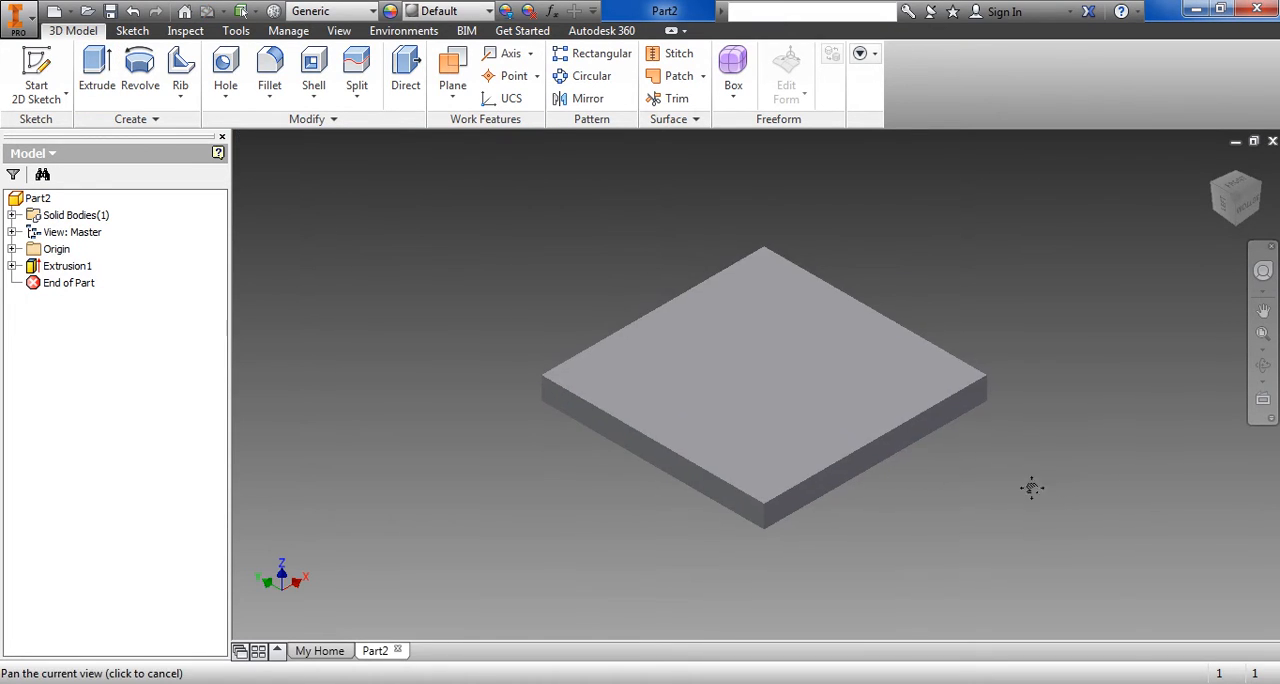
middle_click_drag(1029, 486, 933, 512)
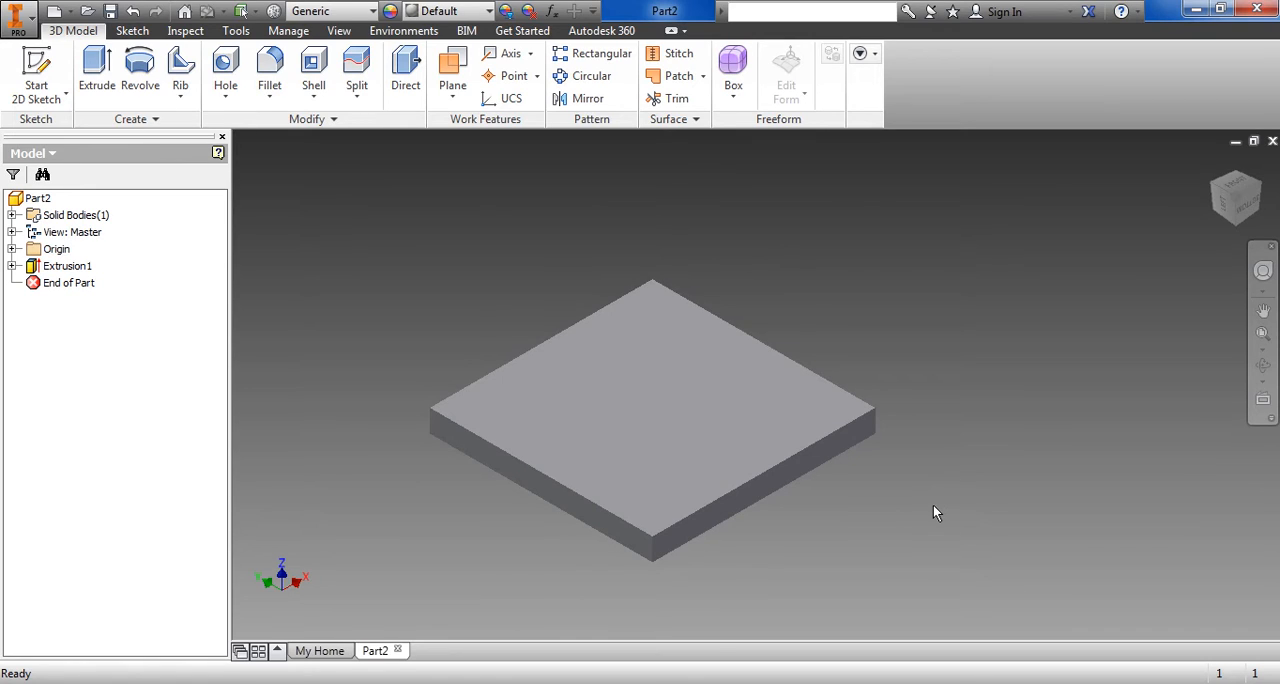
Sketch a 55 mm diameter circle at the centre of the base plate's top face and finish the sketch
left_click(700, 683)
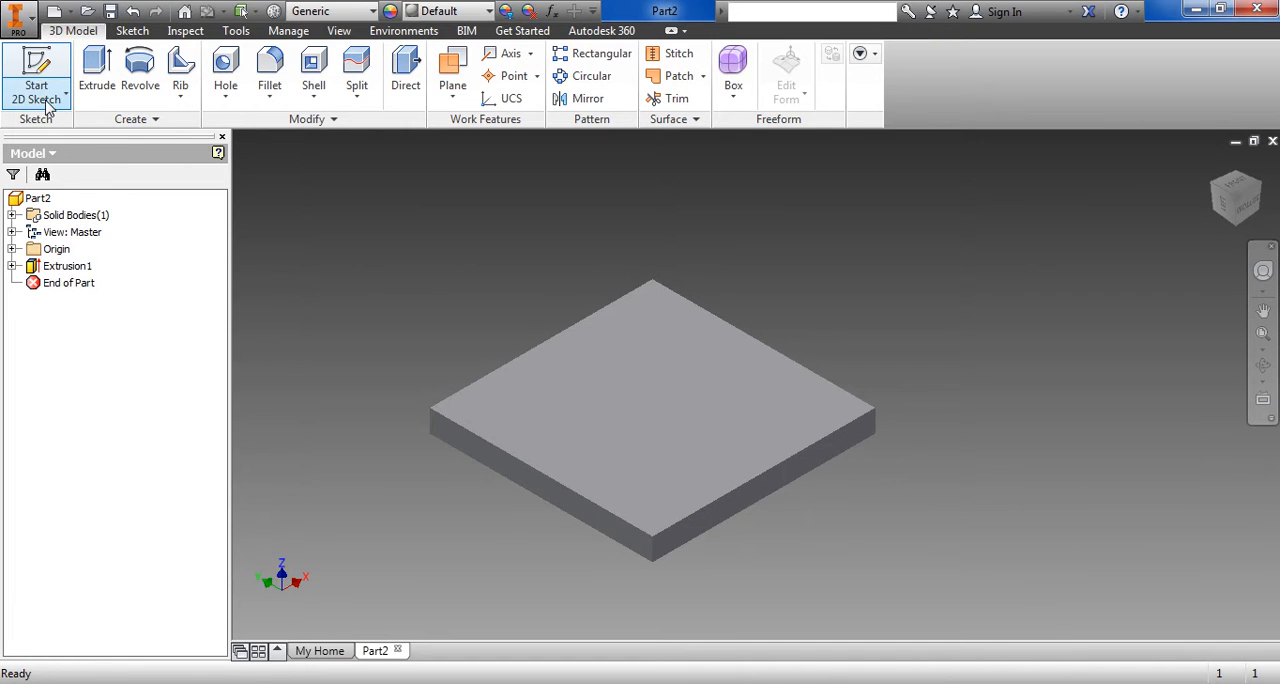
left_click(40, 100)
left_click(67, 138)
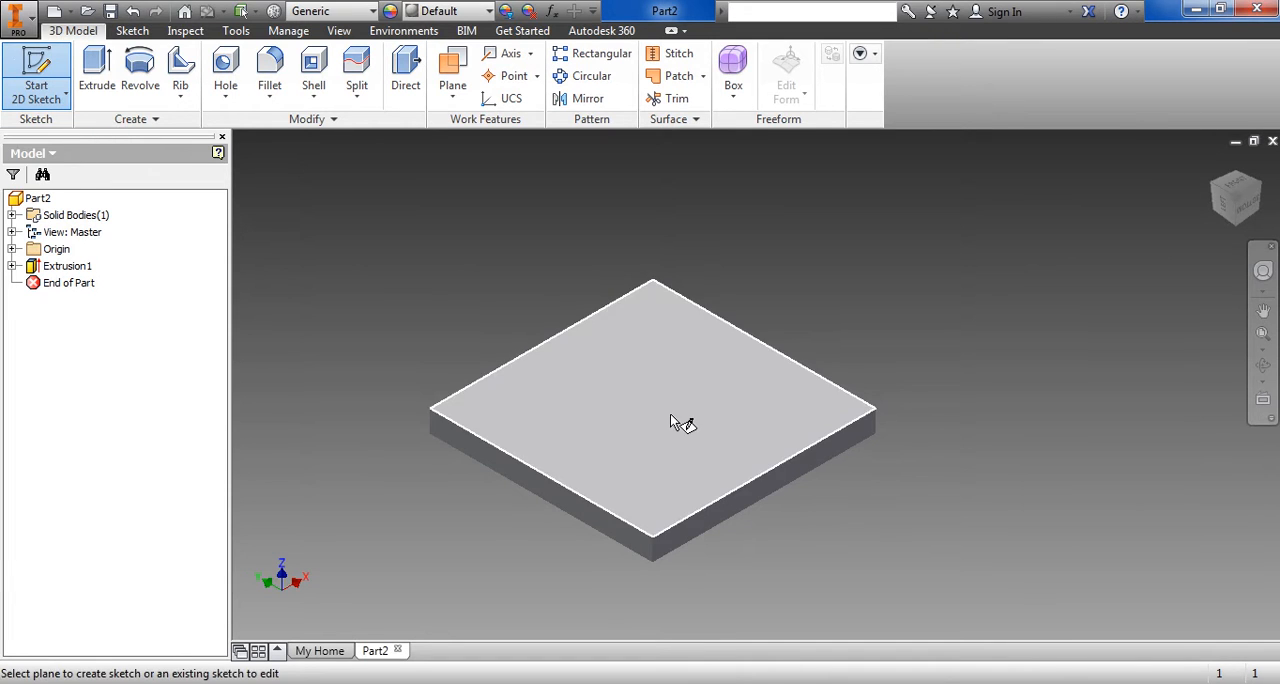
left_click(670, 414)
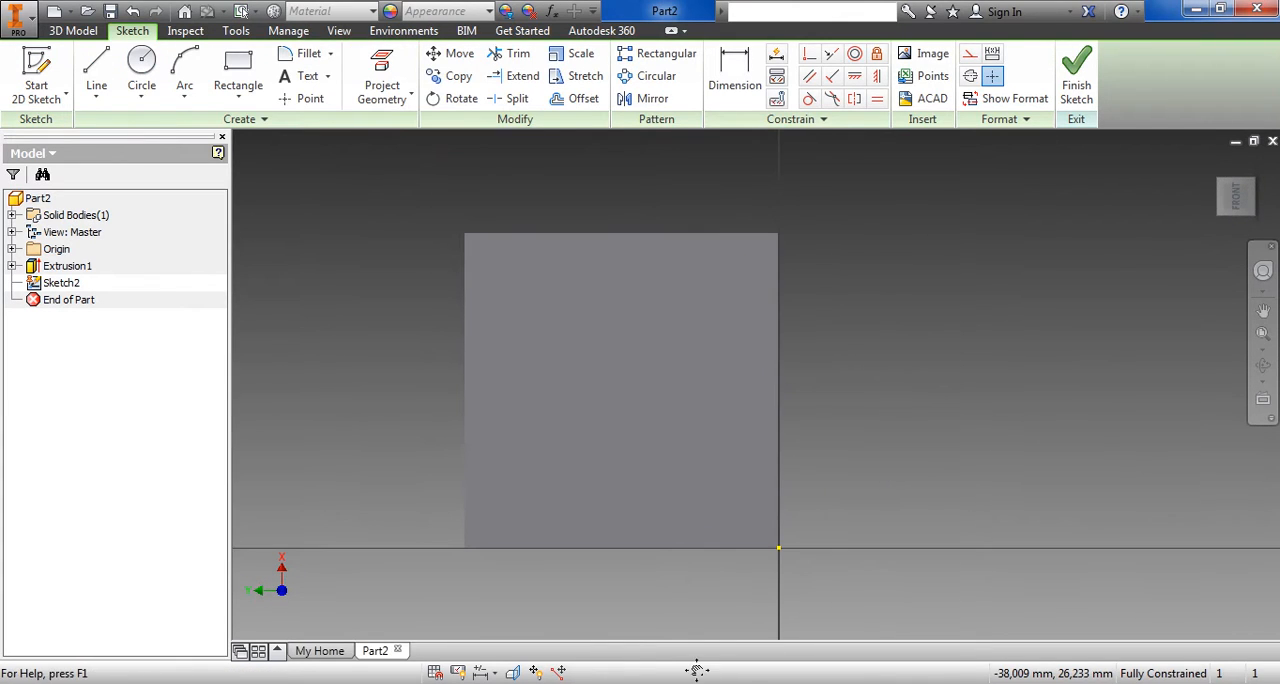
left_click(141, 68)
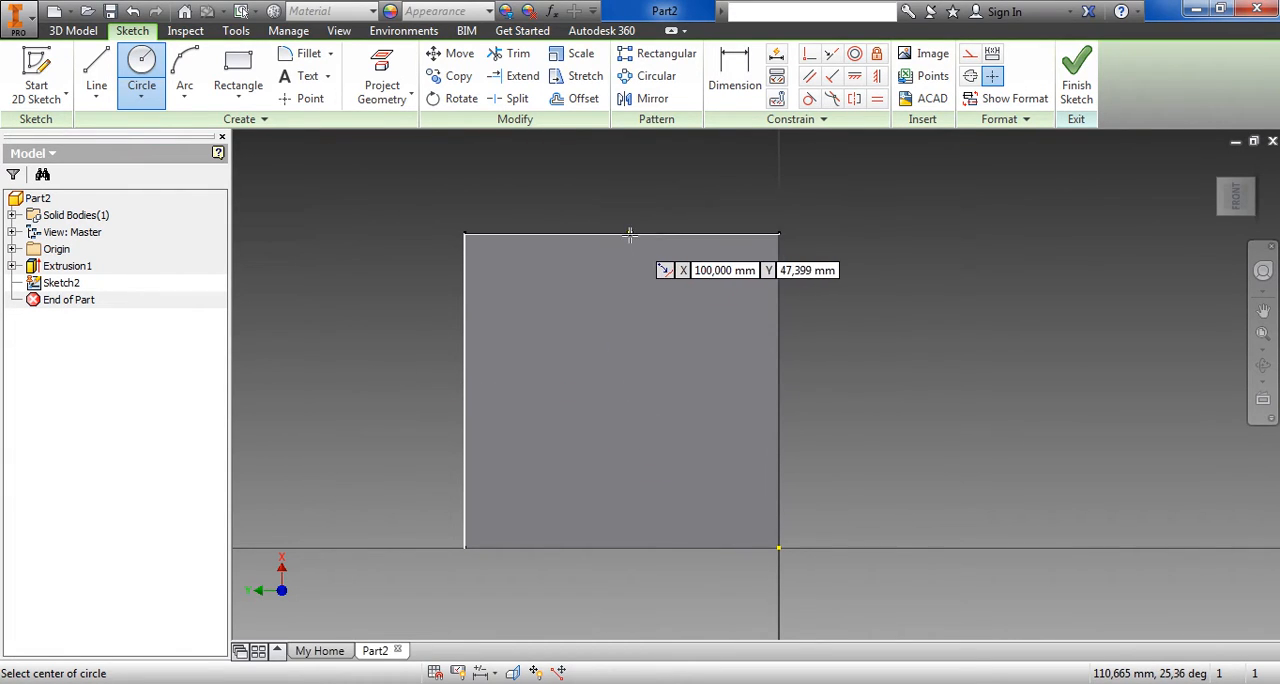
left_click(620, 390)
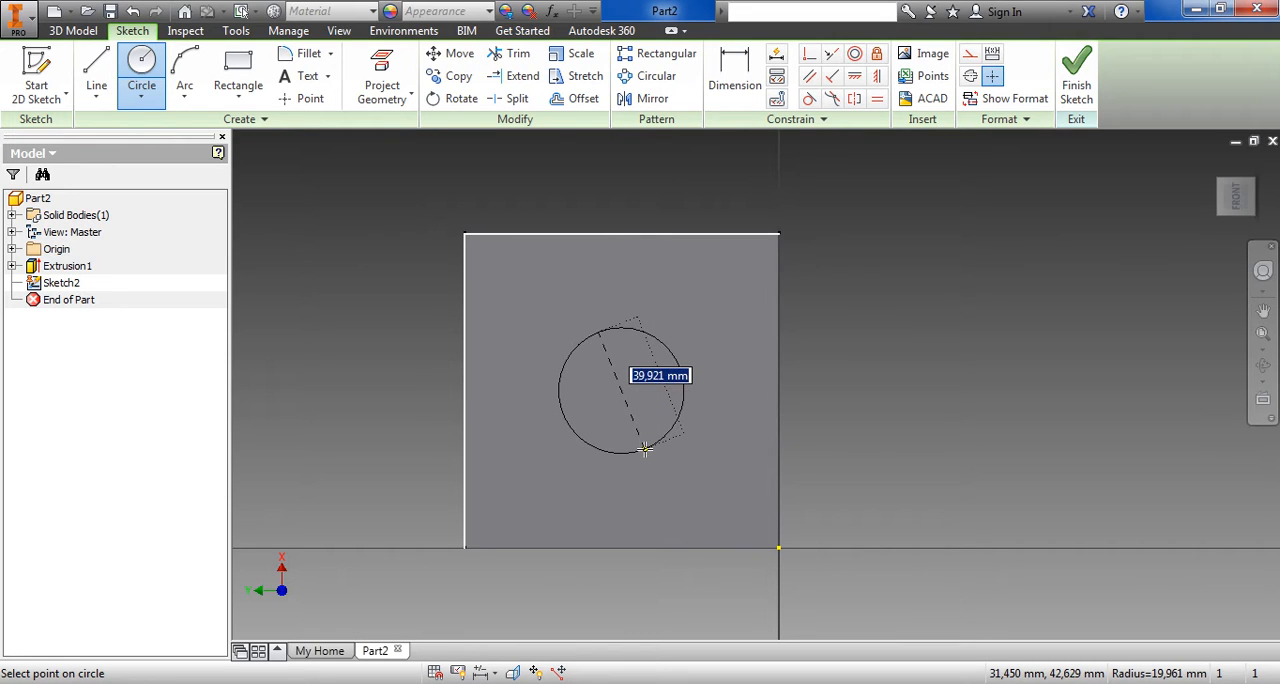
type("55")
key("Return")
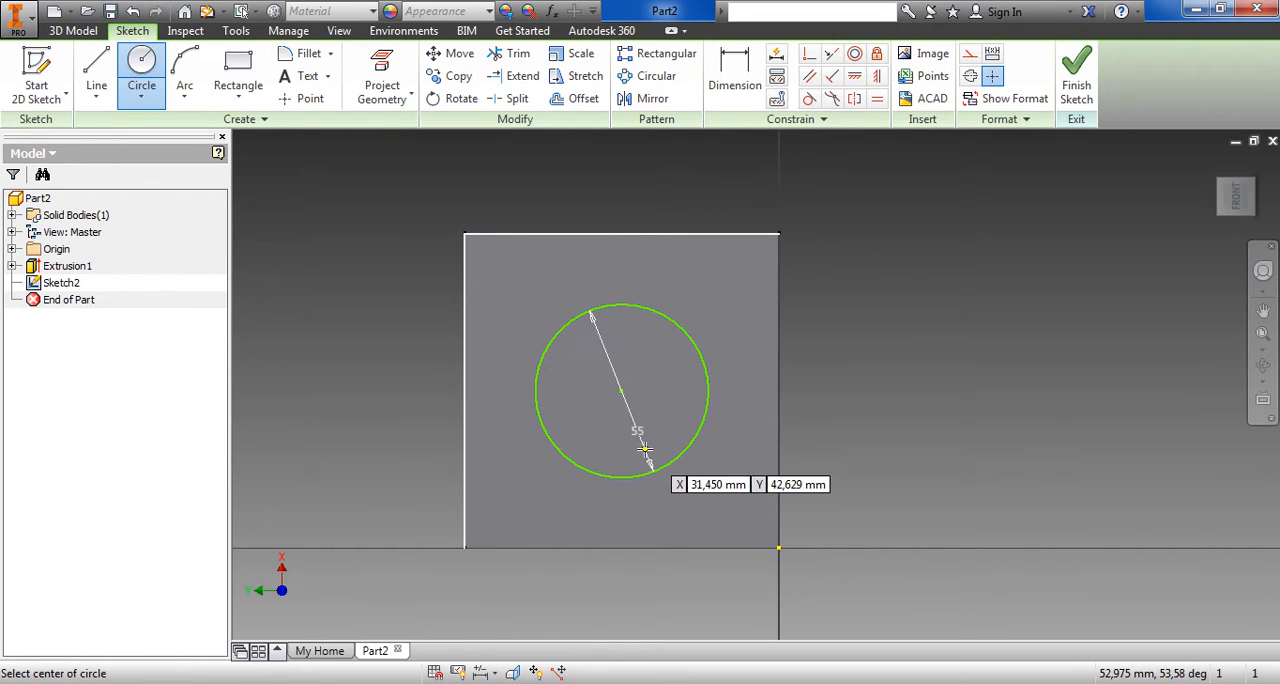
left_click(1070, 95)
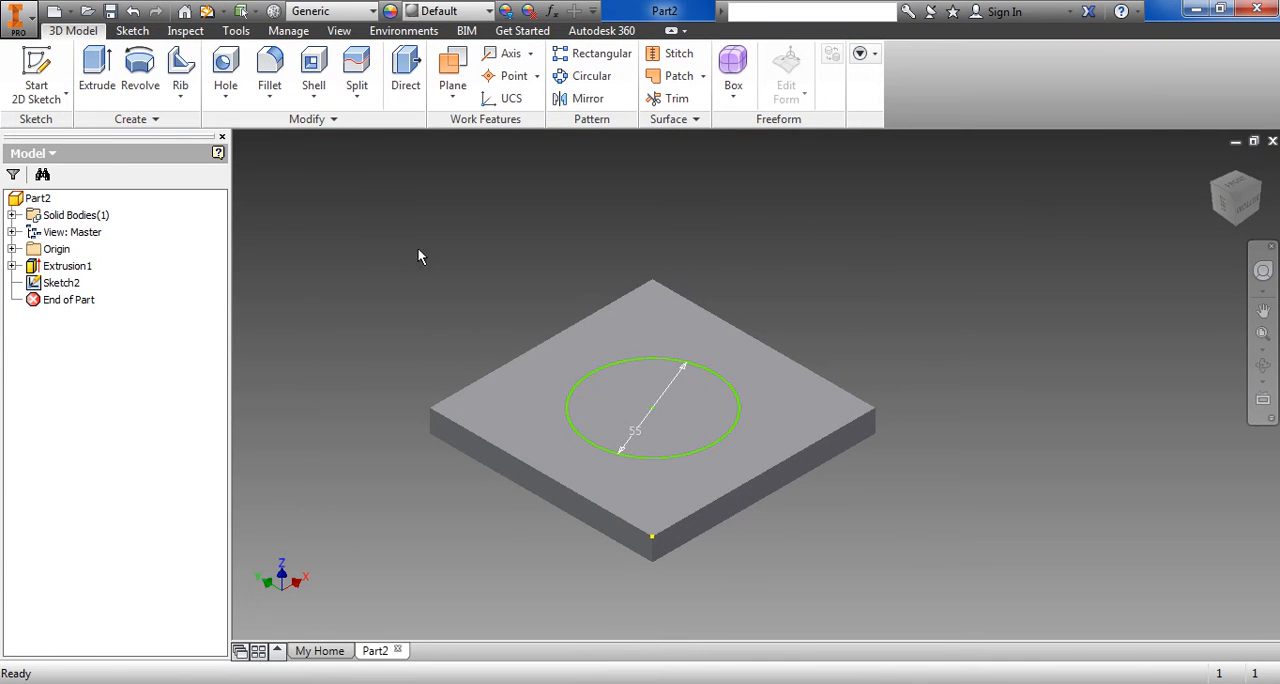
Extrude the 55 mm circle 40 mm upward to form the flange's cylindrical boss
left_click(97, 78)
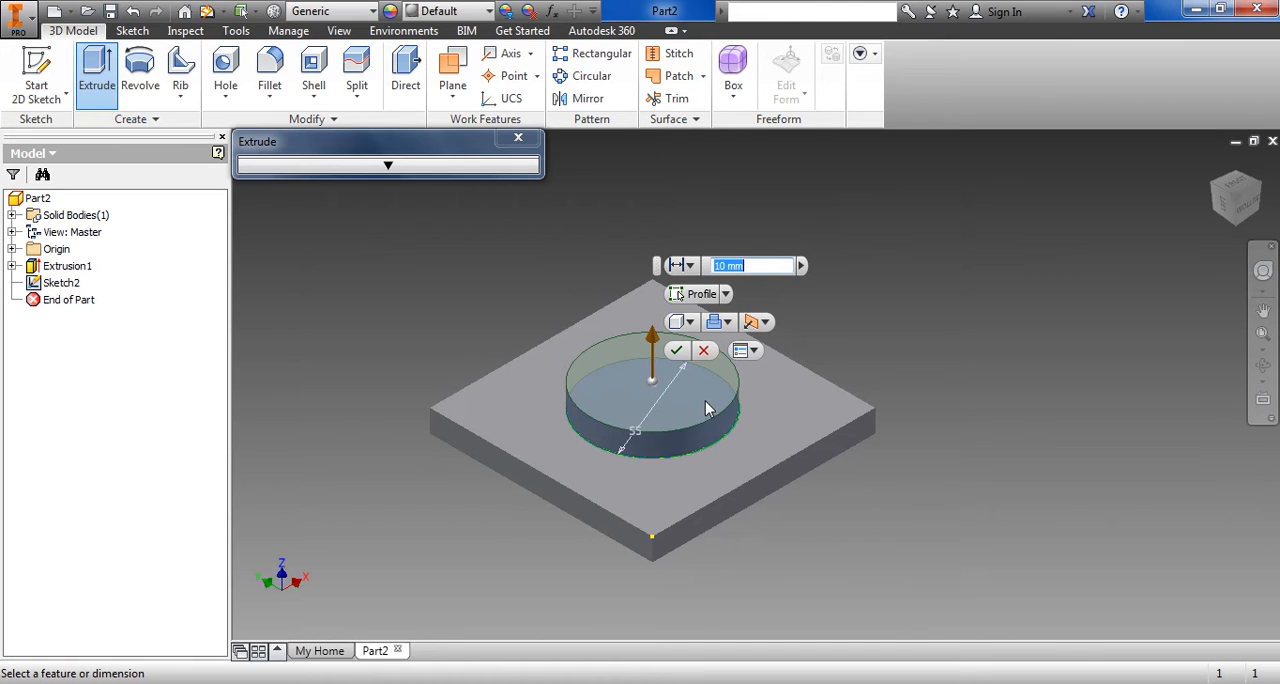
type("40")
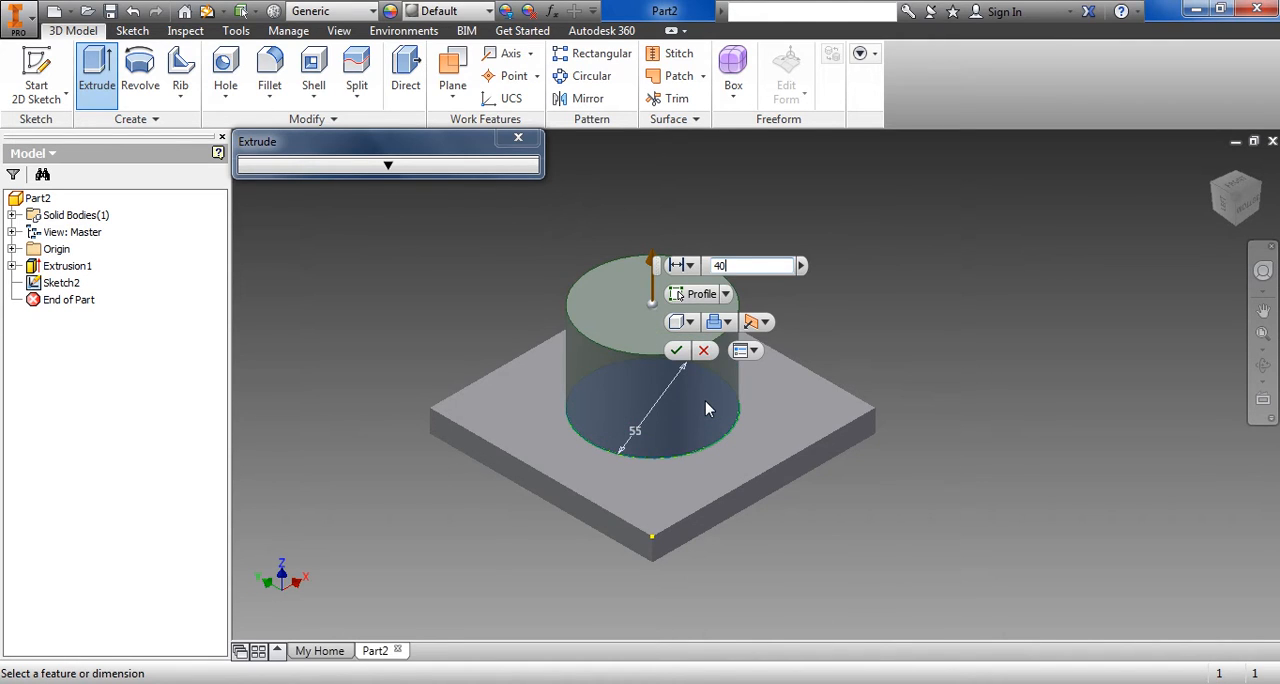
left_click(676, 350)
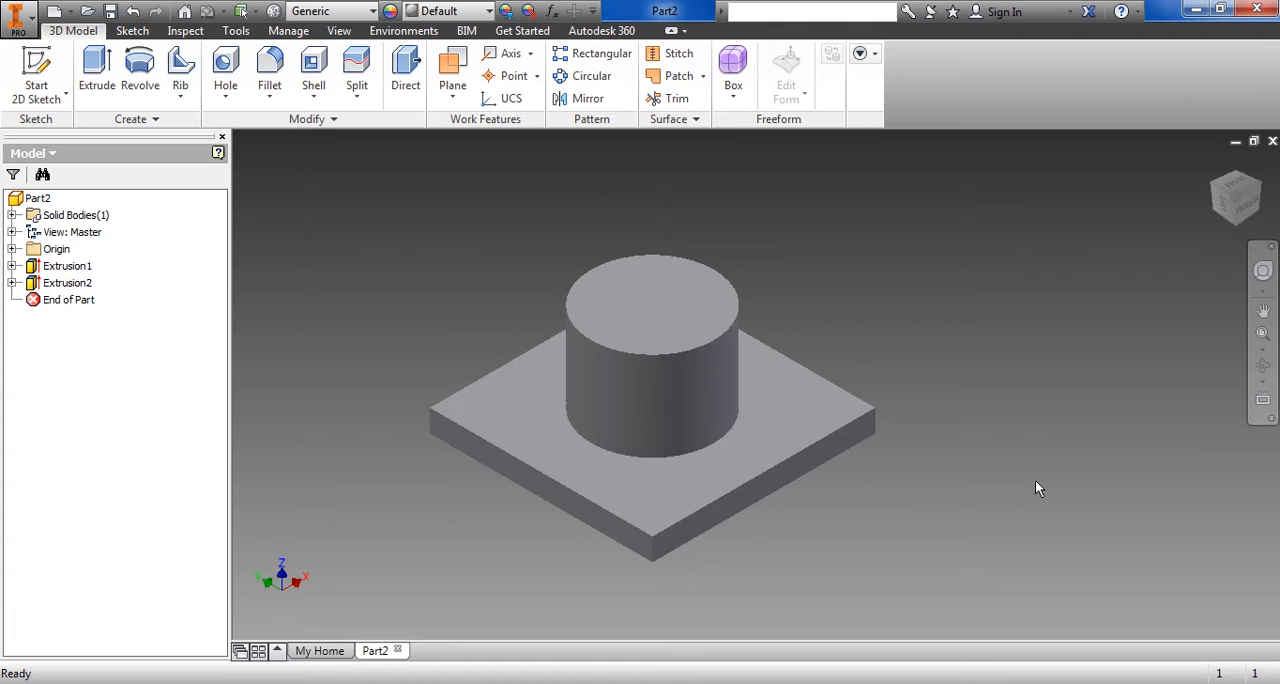
Check the exercise drawing, start a sketch on the boss's top face and project its circular edge
left_click(738, 683)
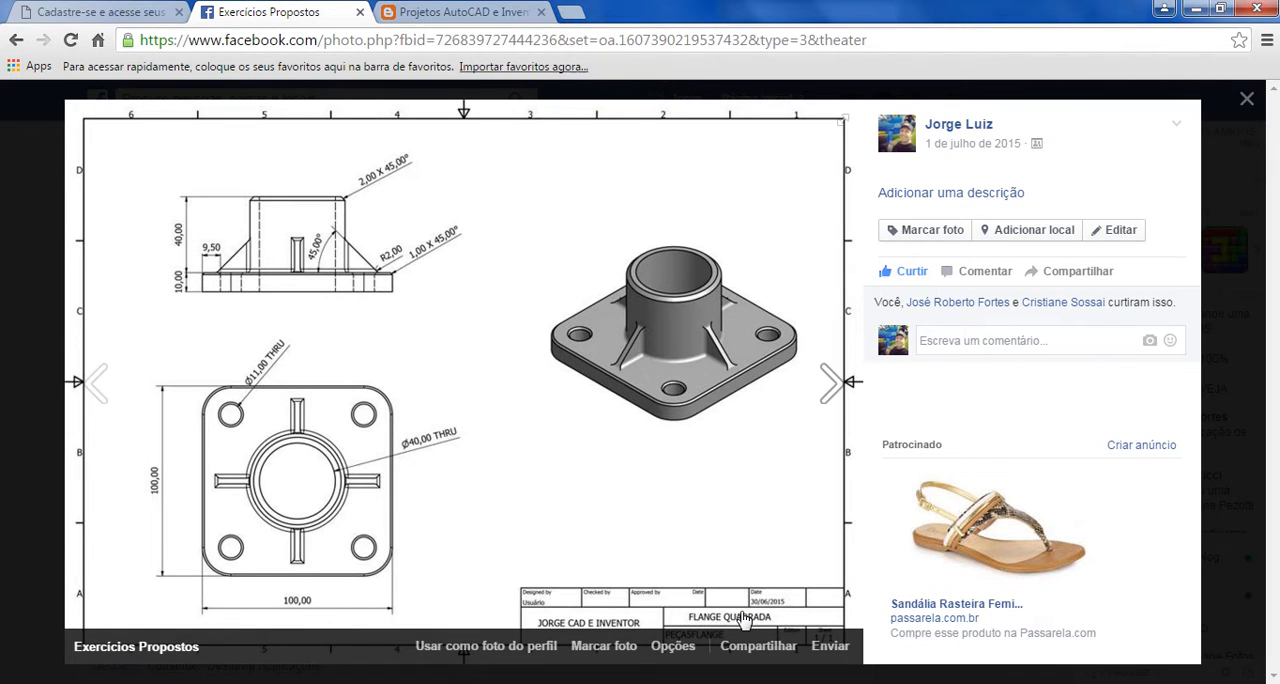
key("alt+Tab")
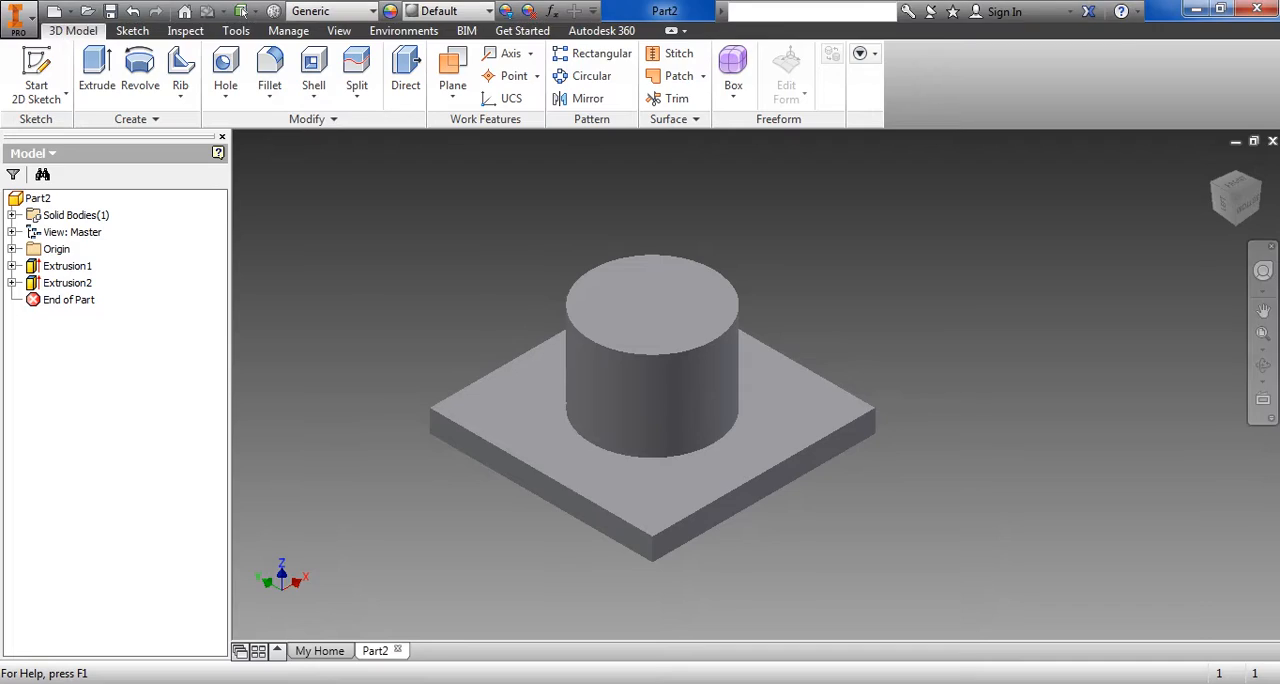
left_click(36, 78)
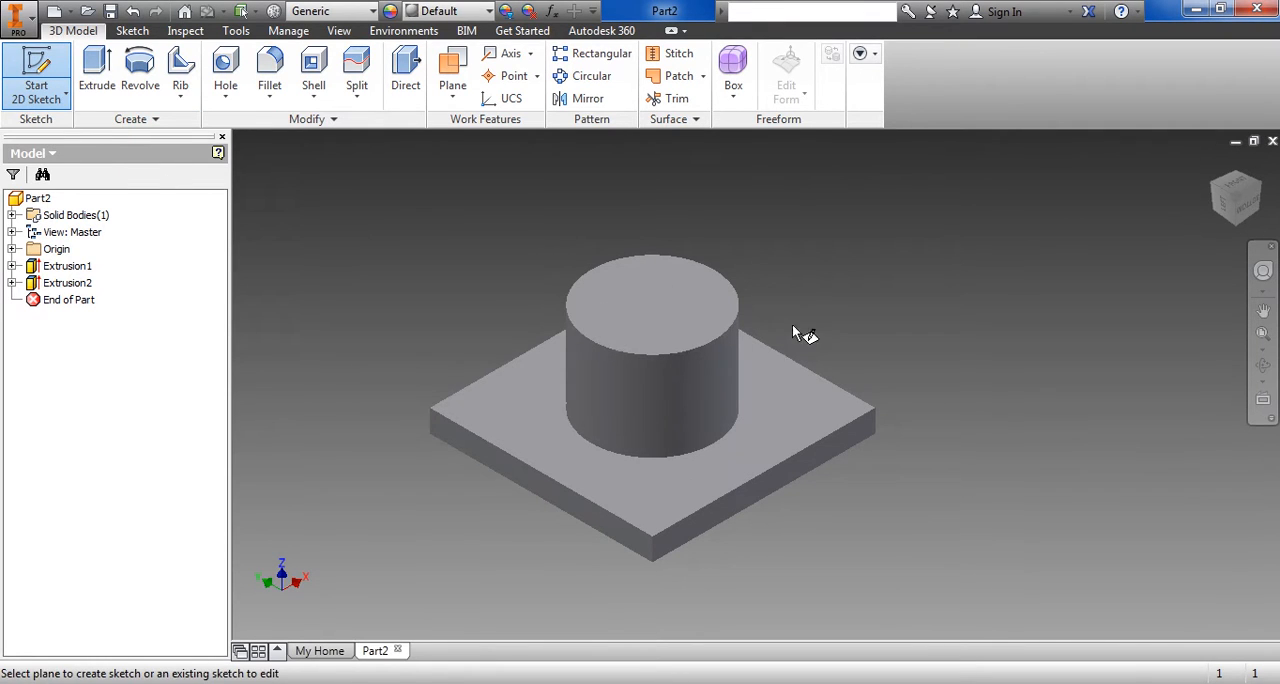
left_click(663, 309)
middle_click_drag(825, 447, 887, 558)
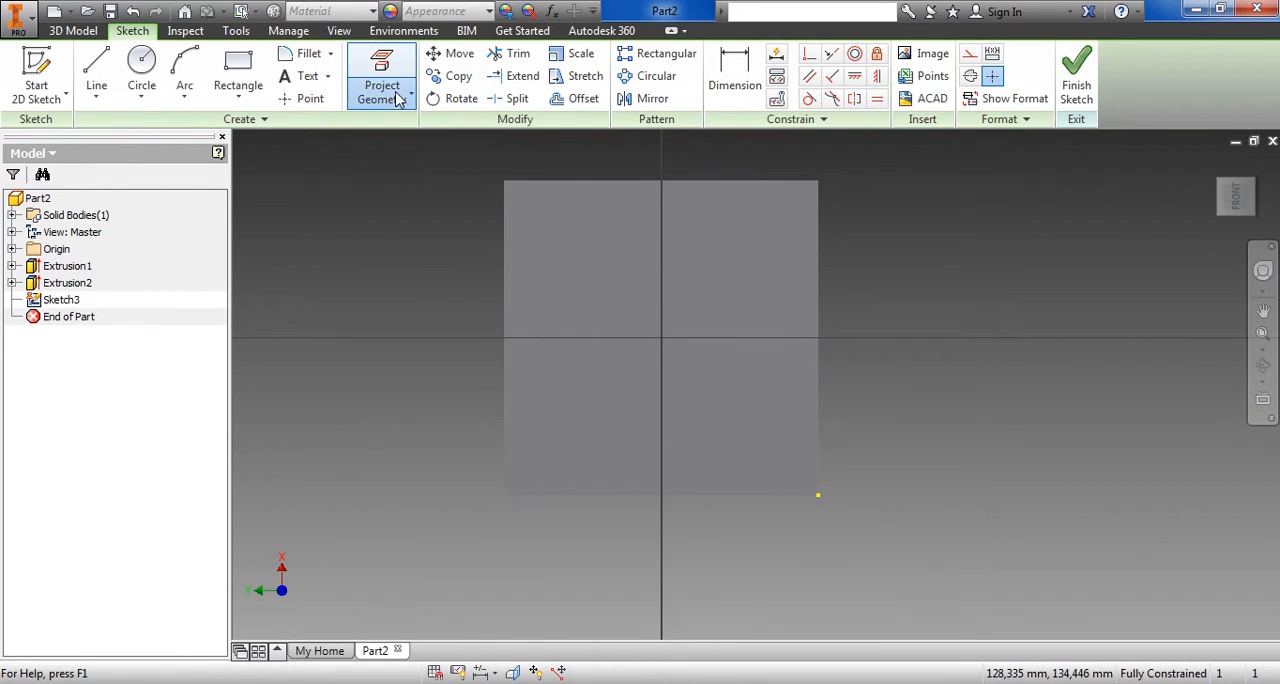
left_click(398, 97)
left_click(386, 126)
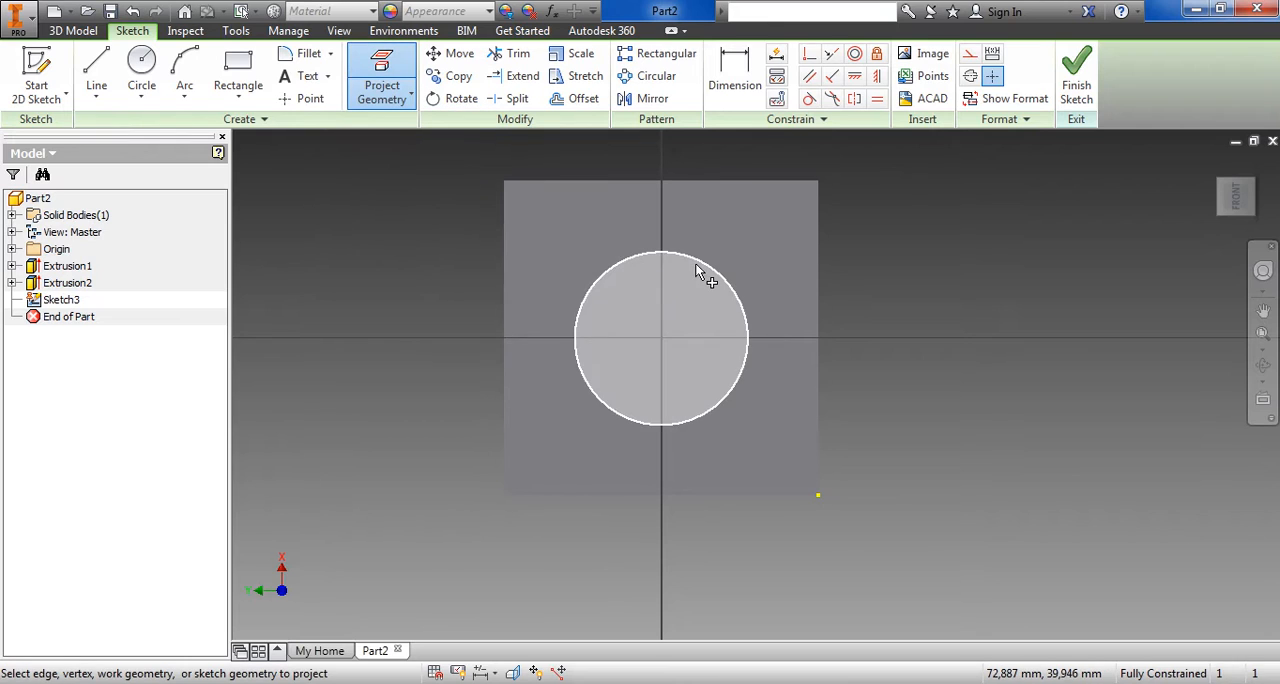
left_click(699, 261)
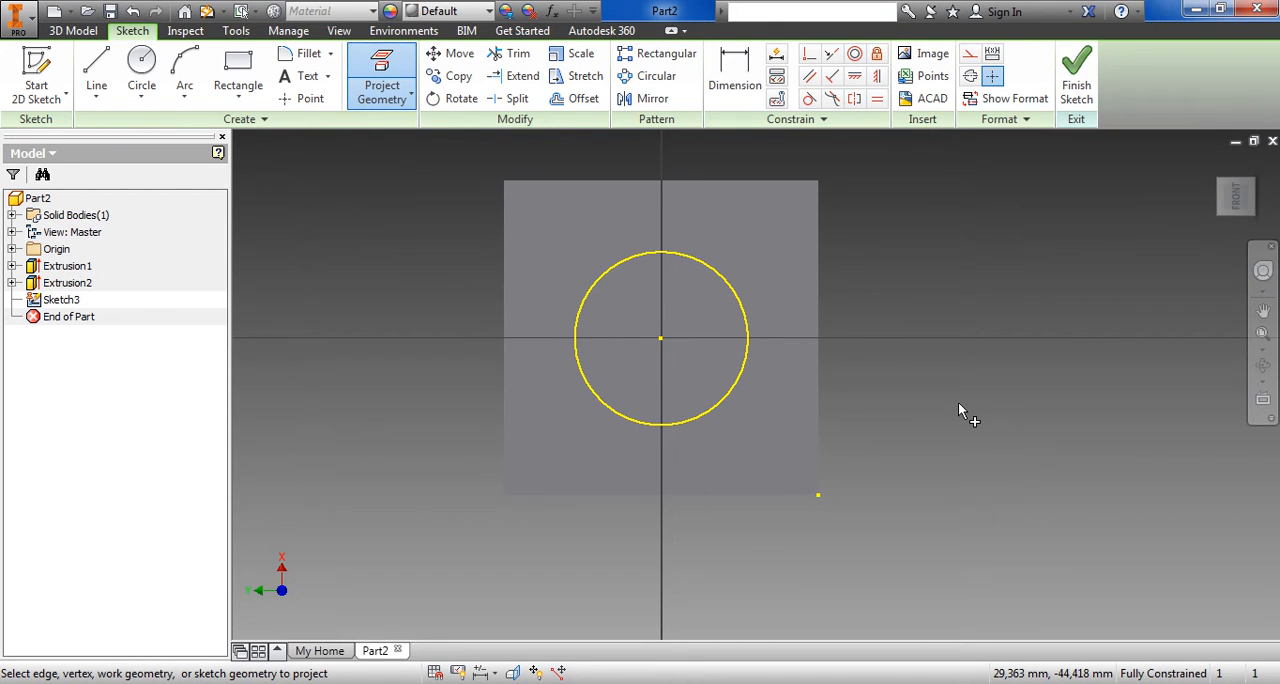
Place a sketch point at the centre of the projected circle and finish the sketch
left_click(290, 102)
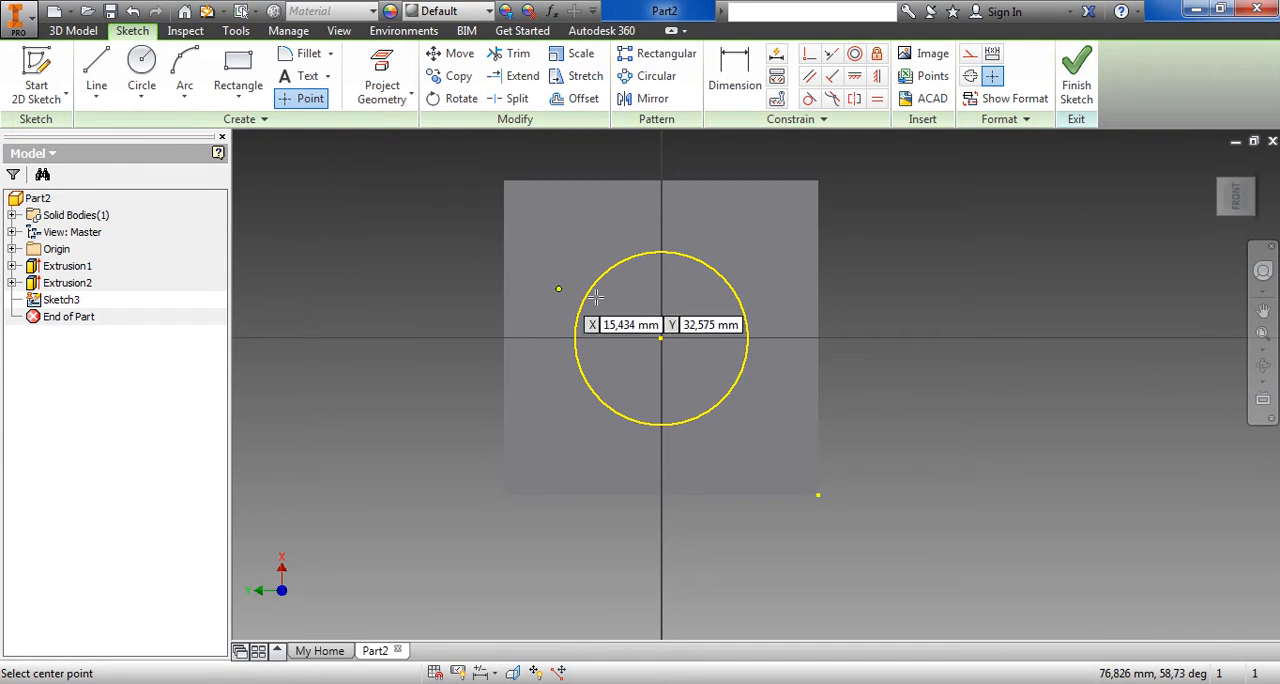
left_click(661, 339)
left_click(1075, 98)
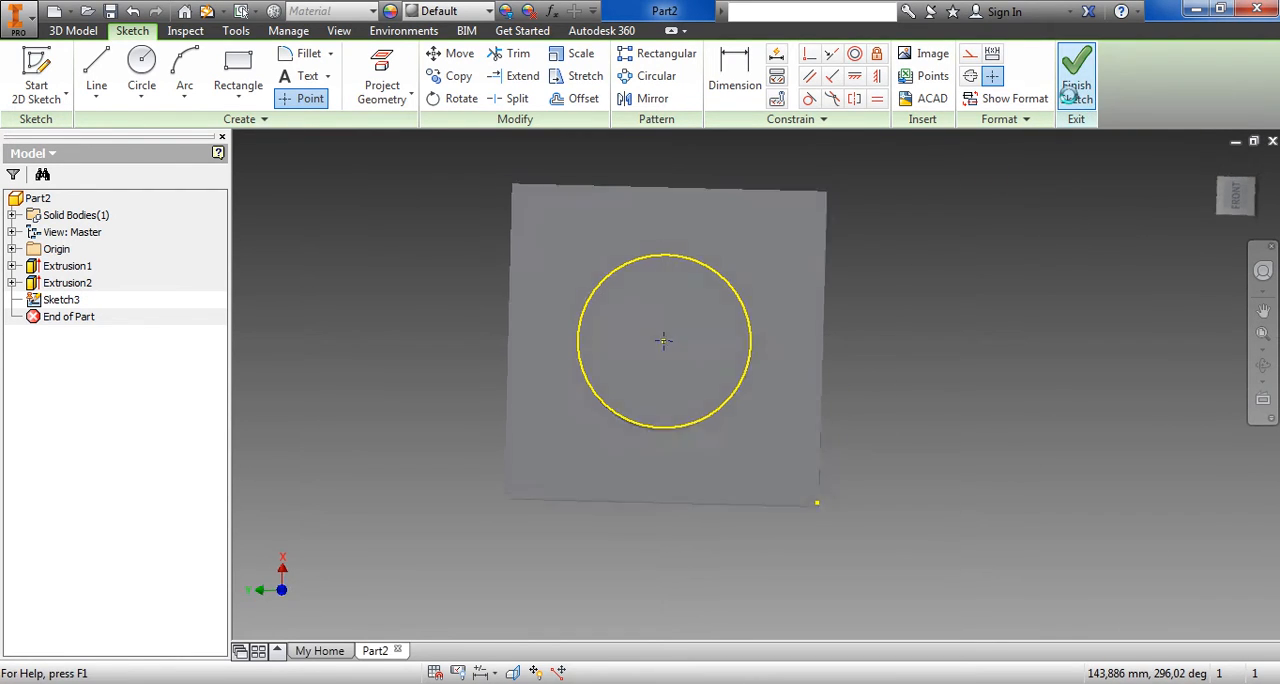
Create a 40 mm diameter Through All hole at the sketch point in the centre of the boss
scroll(670, 323, "down", 3)
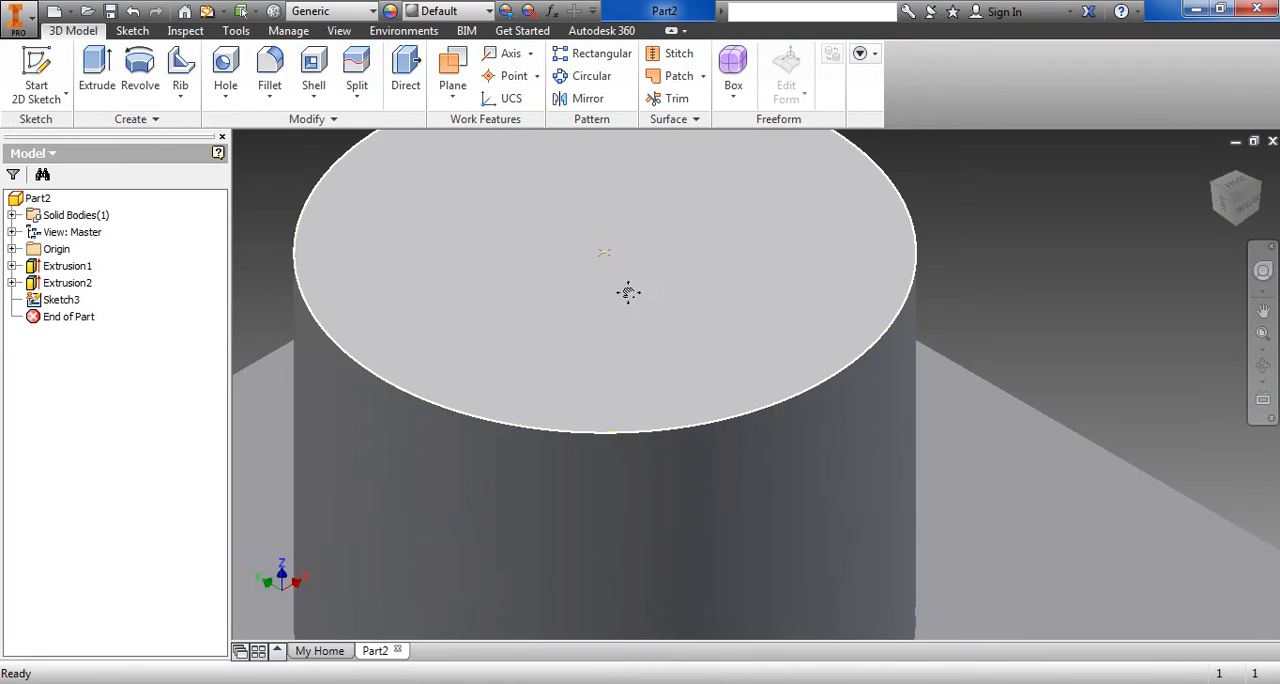
middle_click_drag(628, 291, 693, 414)
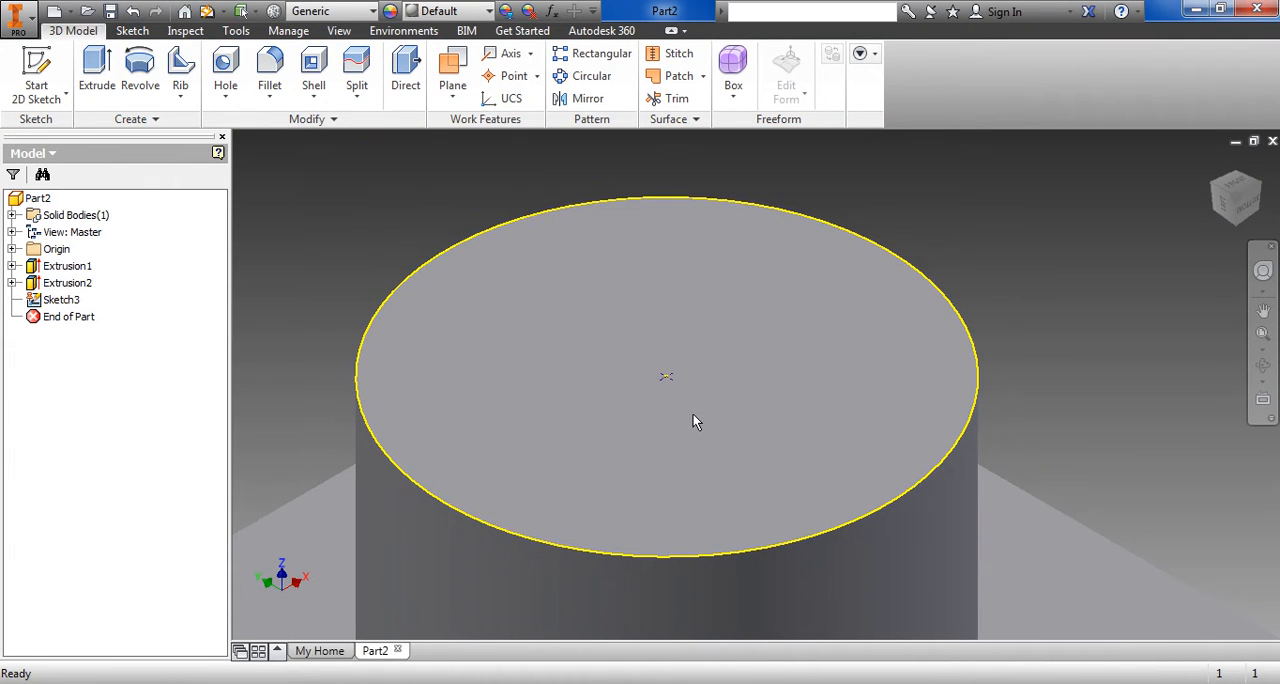
scroll(693, 412, "up", 5)
middle_click_drag(677, 400, 660, 343)
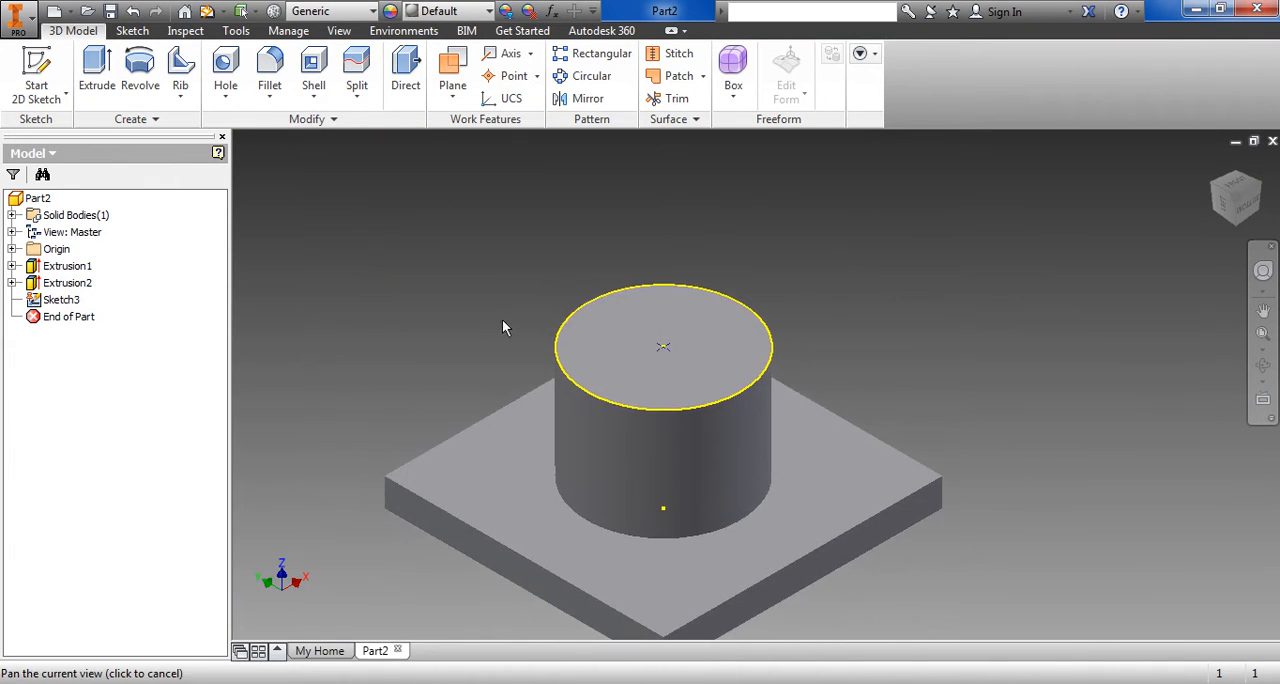
left_click(227, 100)
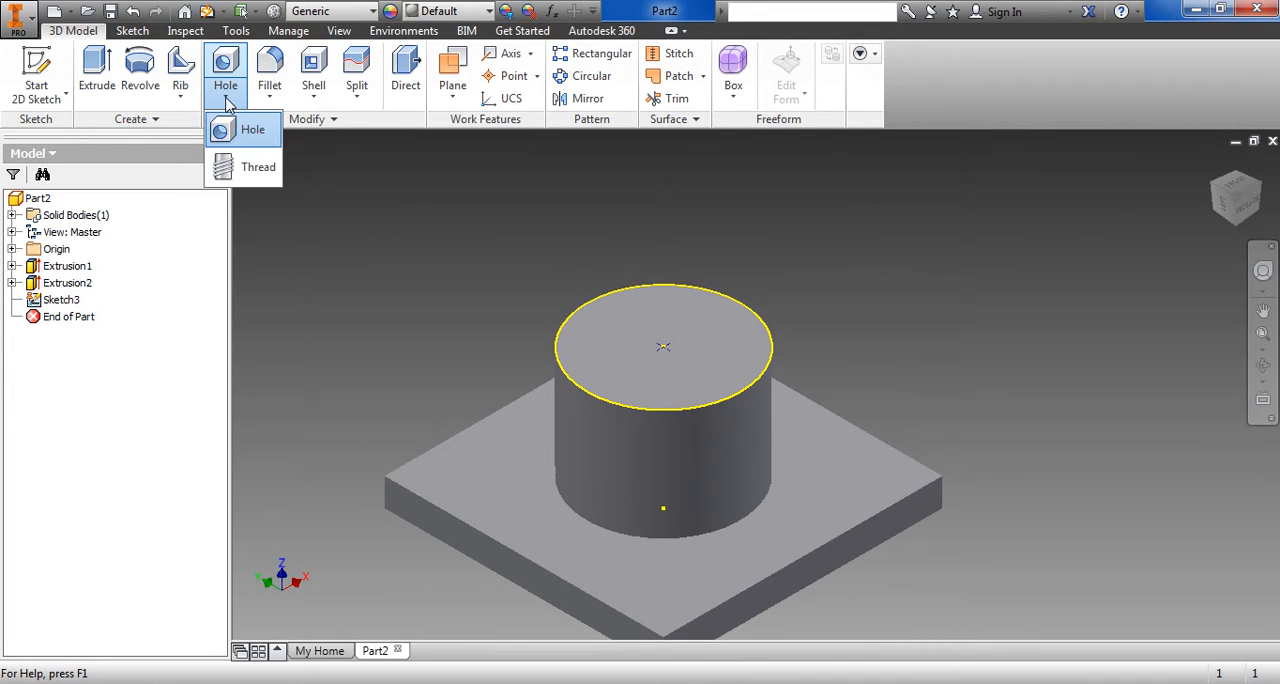
left_click(247, 130)
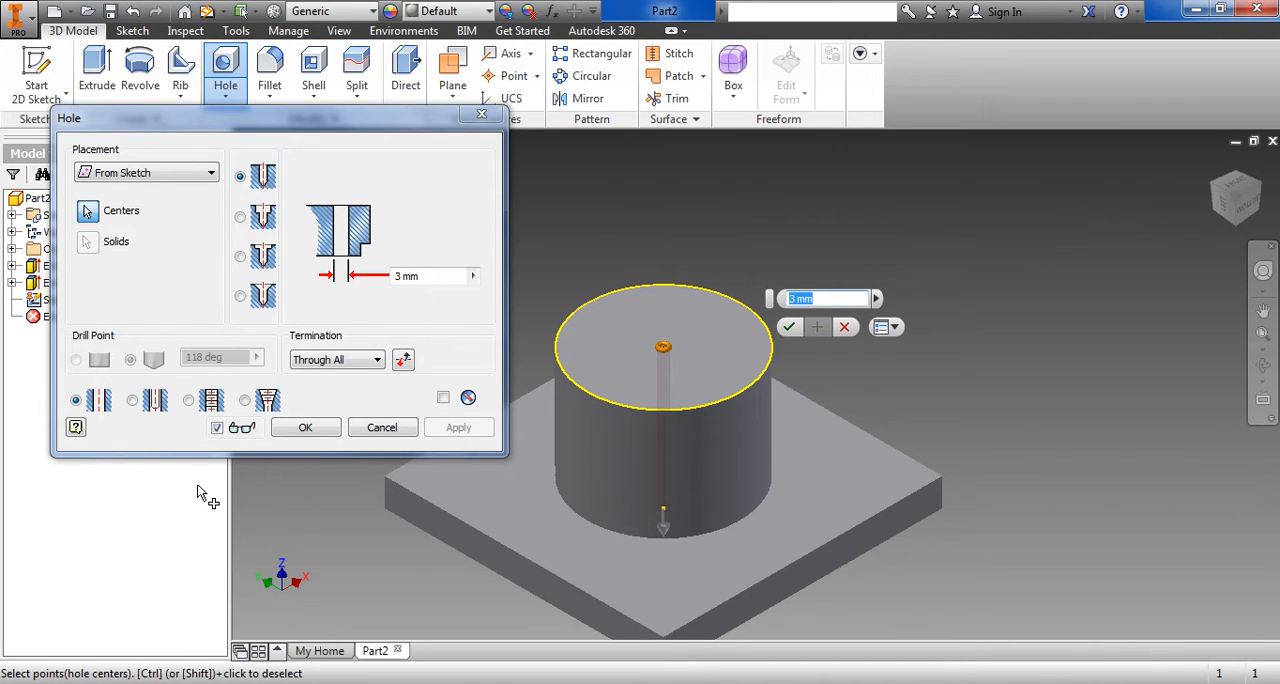
left_click(431, 277)
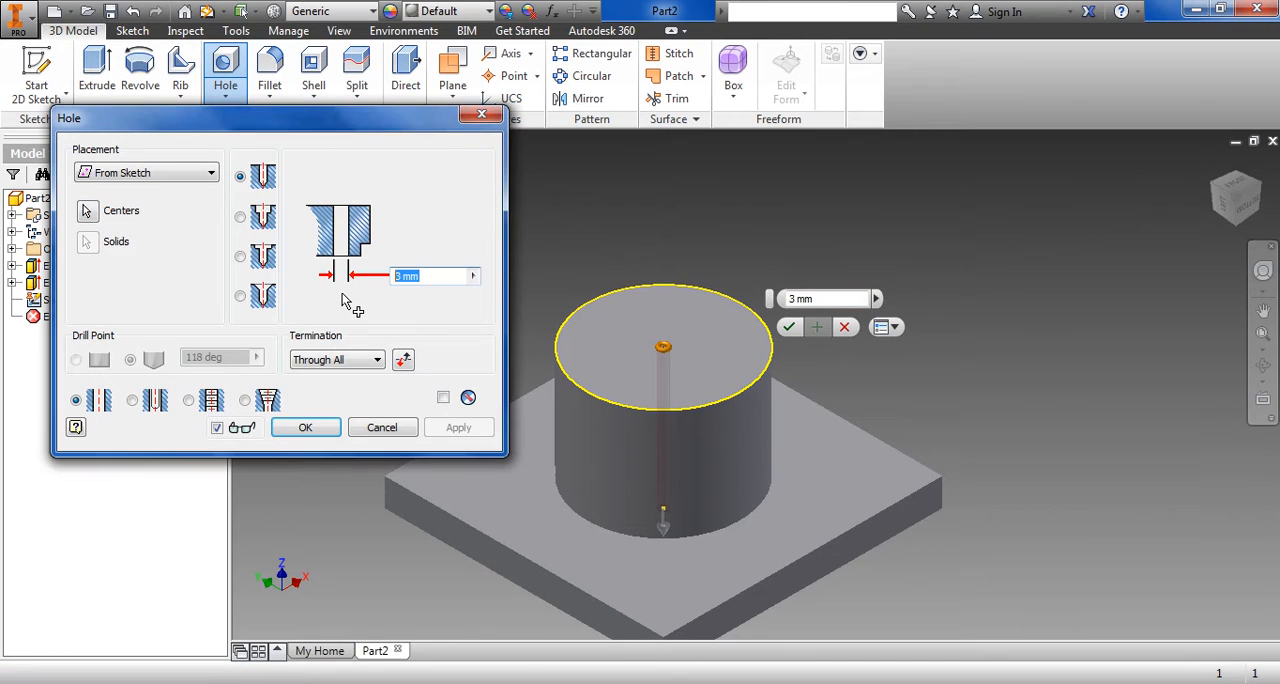
type("40")
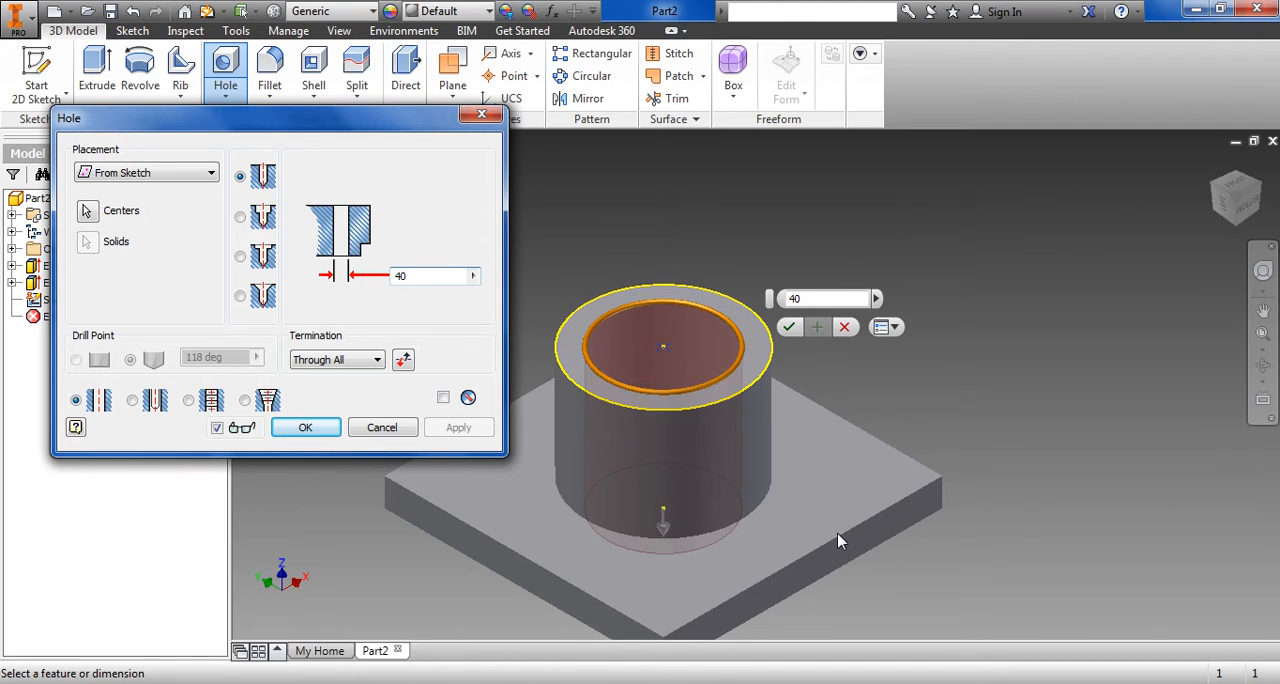
left_click(789, 327)
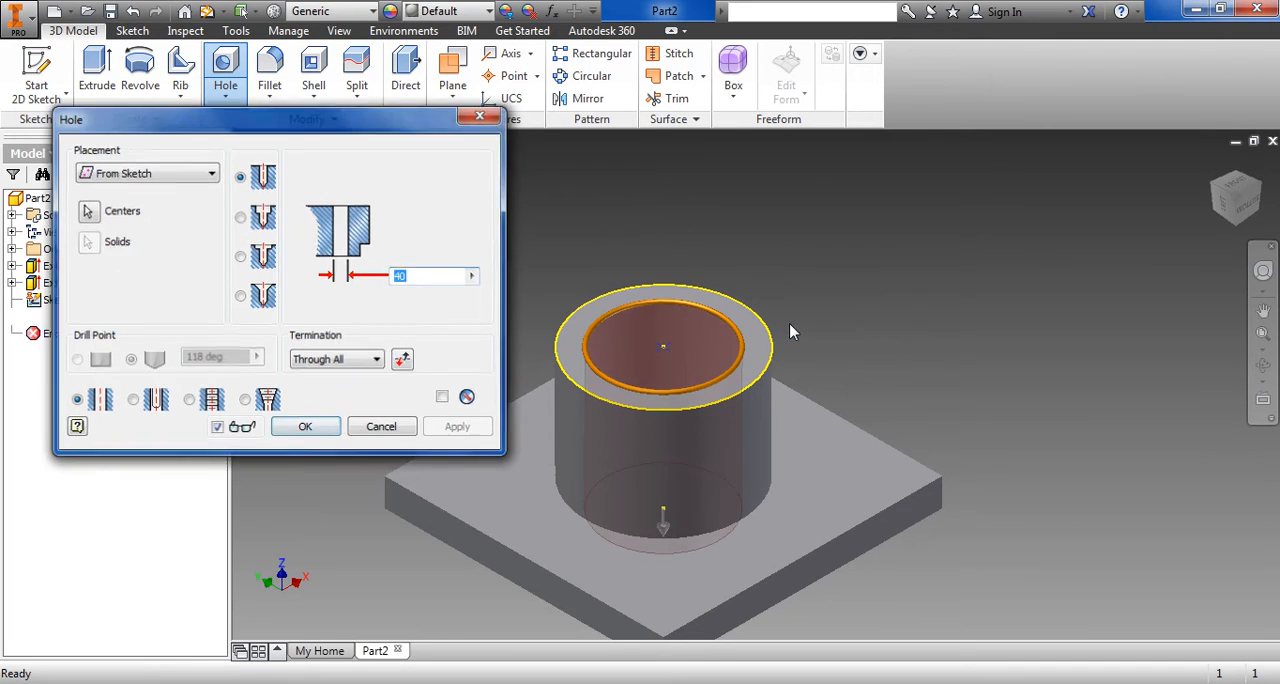
Create a midplane work plane between two opposite side faces of the base plate
left_click(1237, 228)
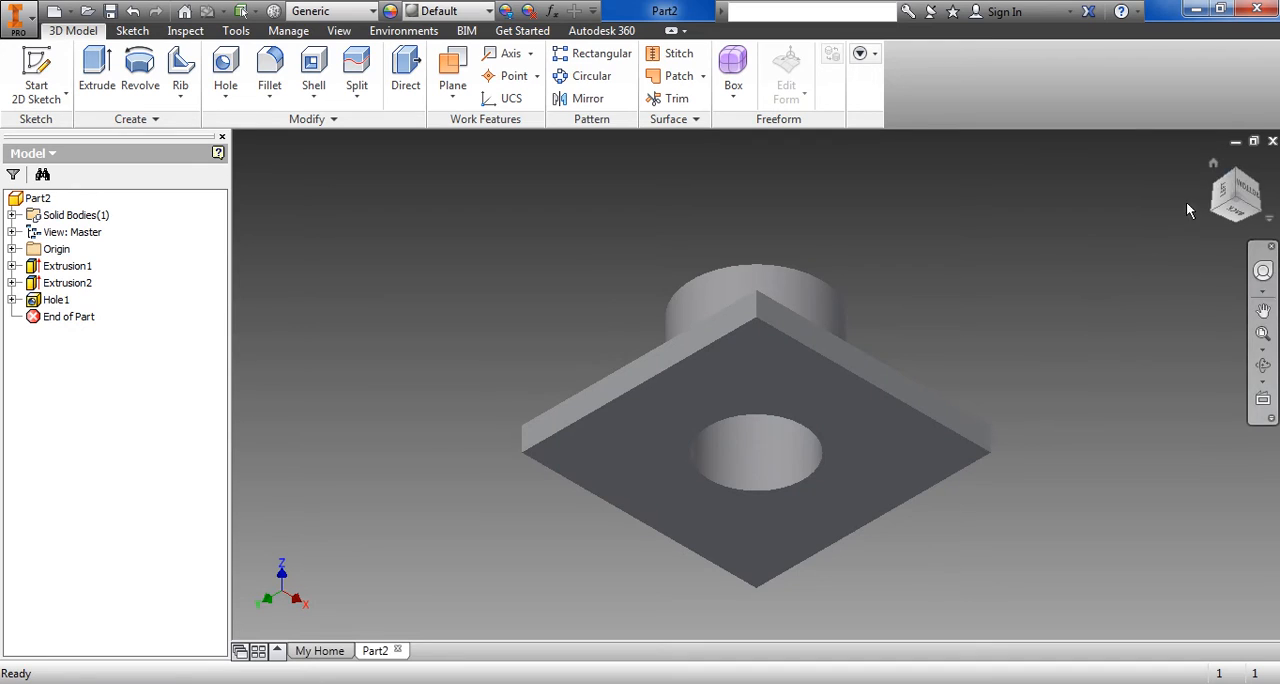
left_click(1237, 178)
middle_click_drag(1095, 276, 993, 349)
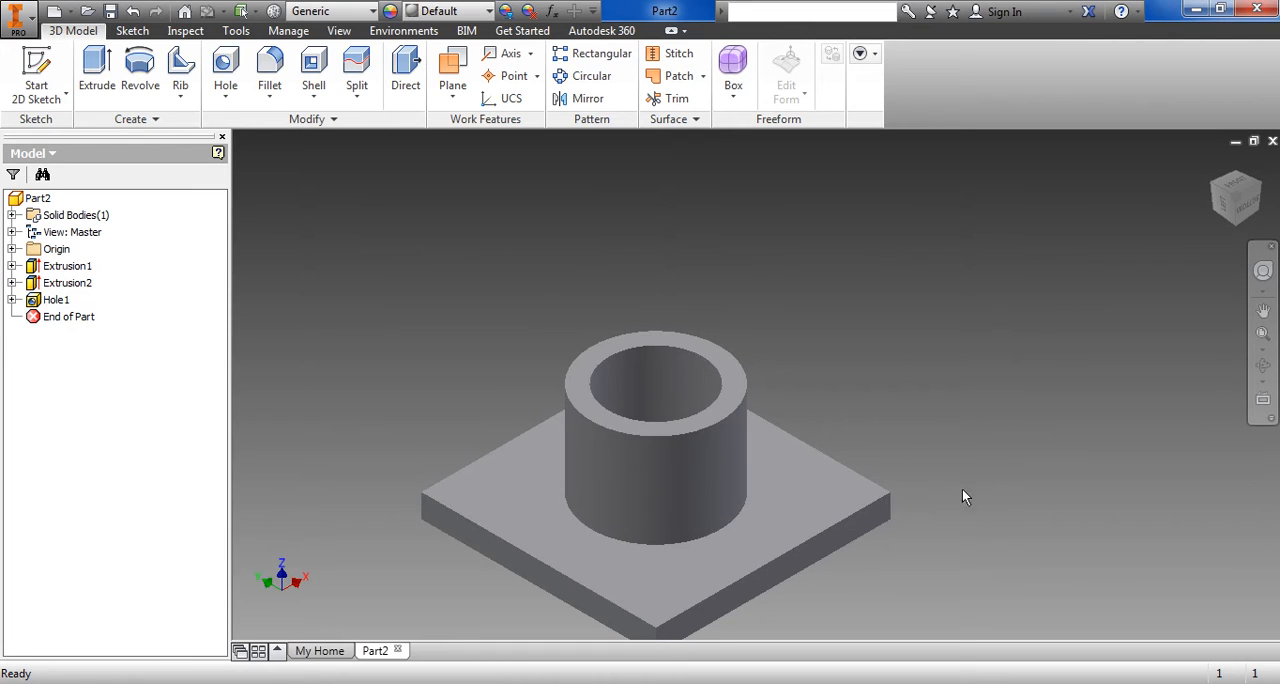
left_click(736, 683)
middle_click_drag(704, 422, 708, 330)
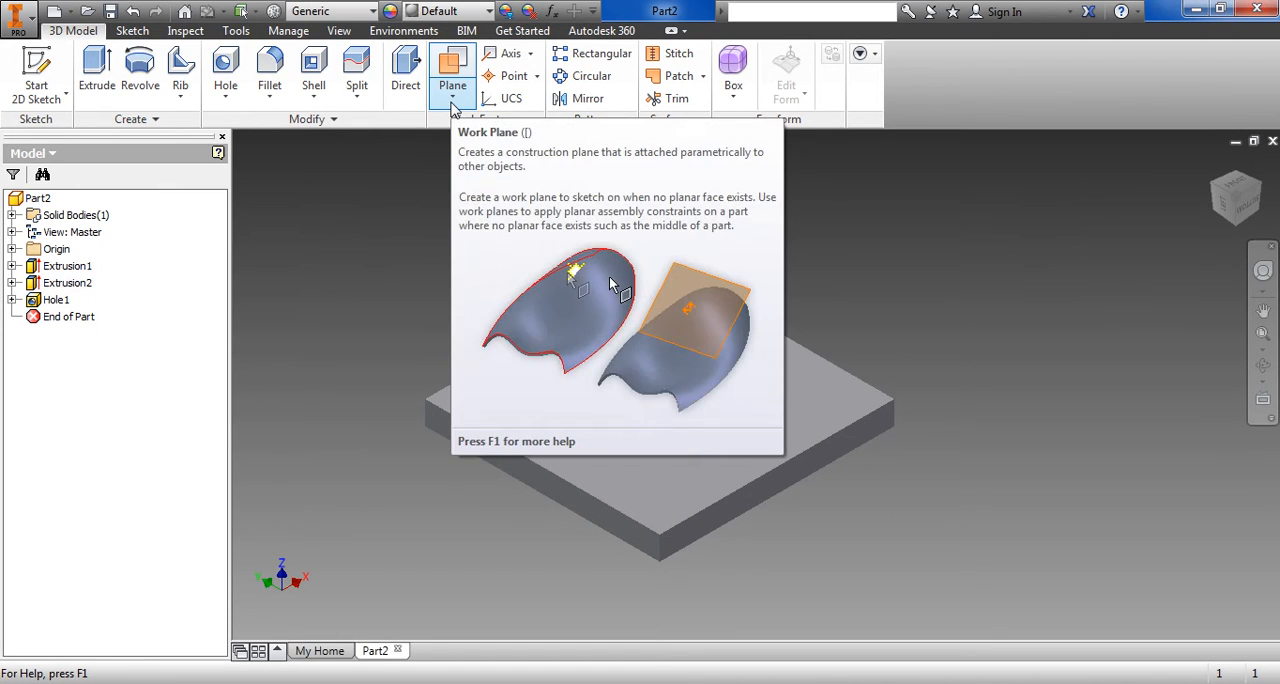
left_click(455, 103)
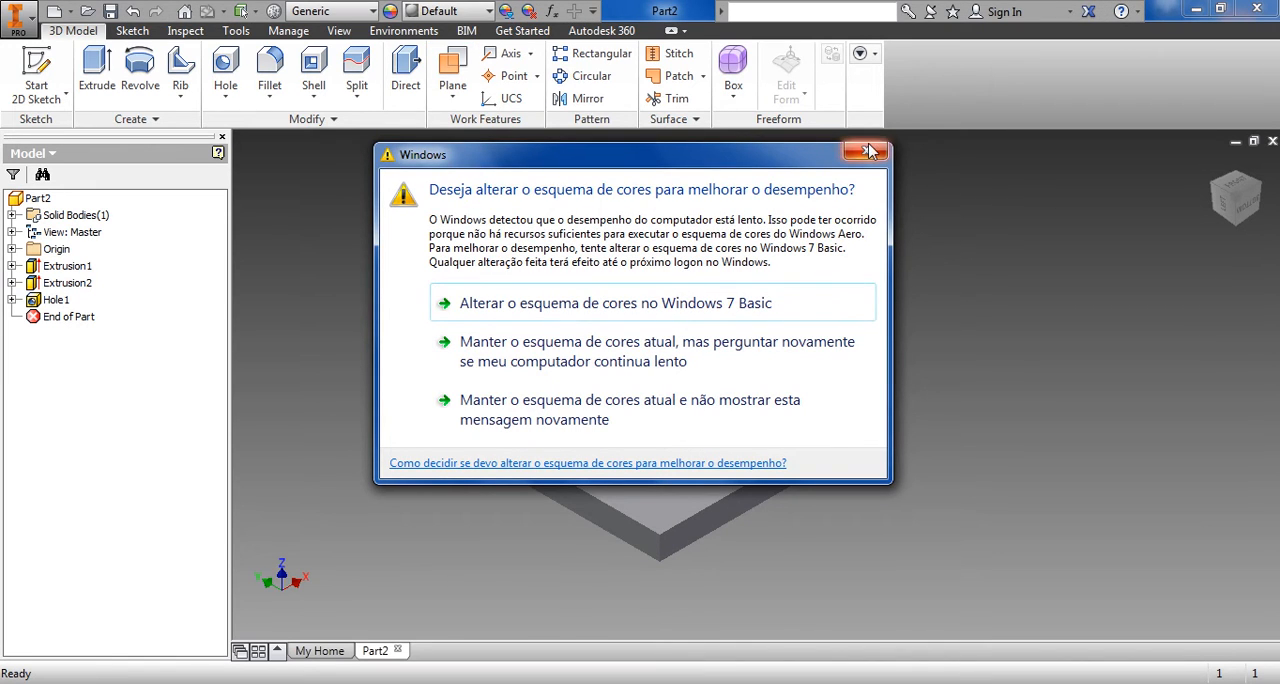
left_click(869, 151)
left_click(457, 102)
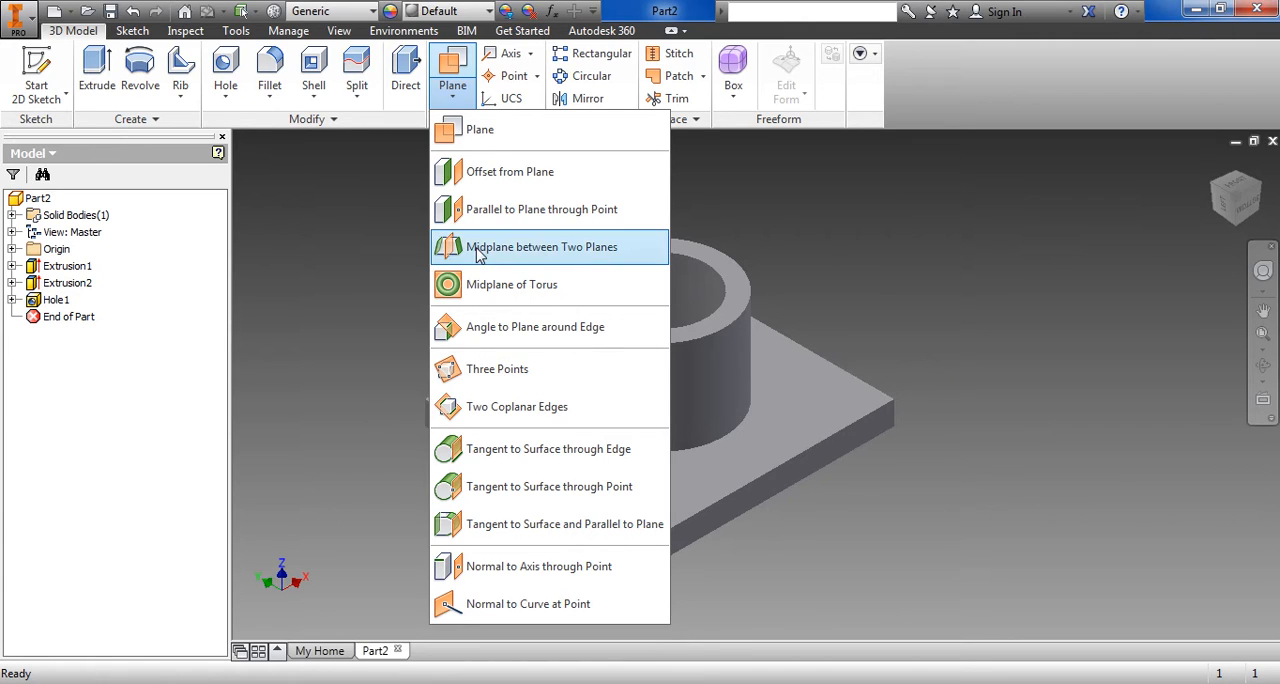
left_click(478, 254)
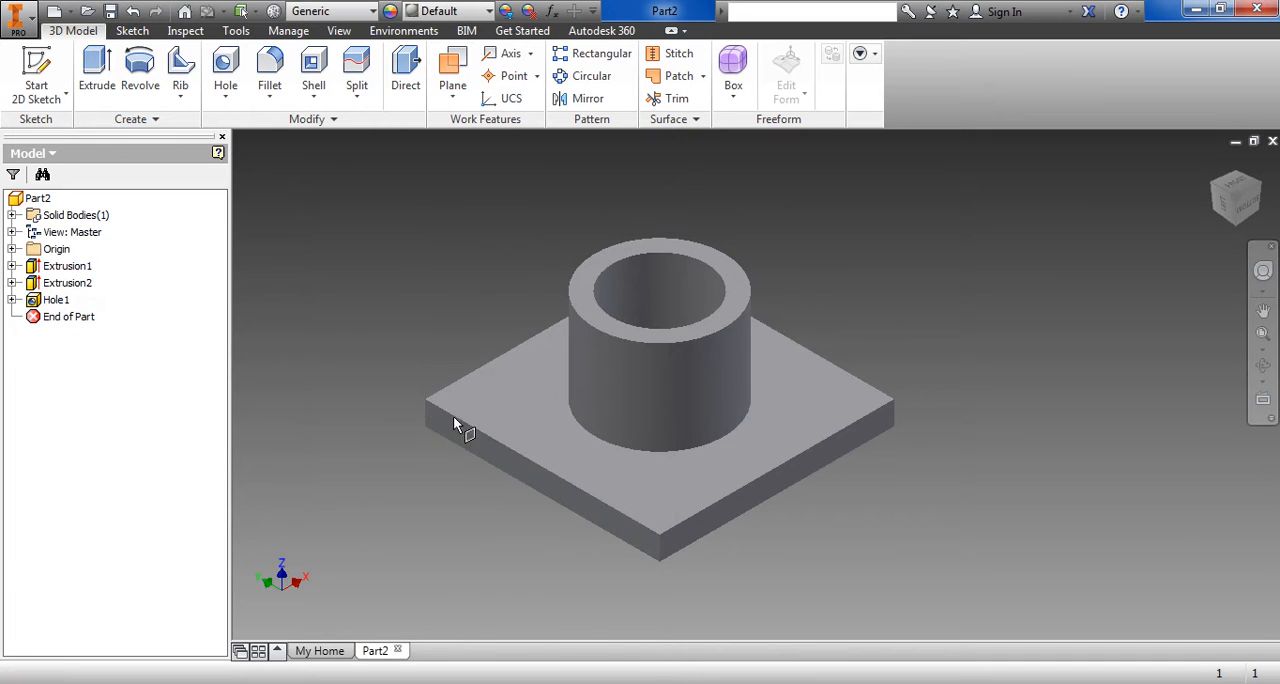
left_click(520, 470)
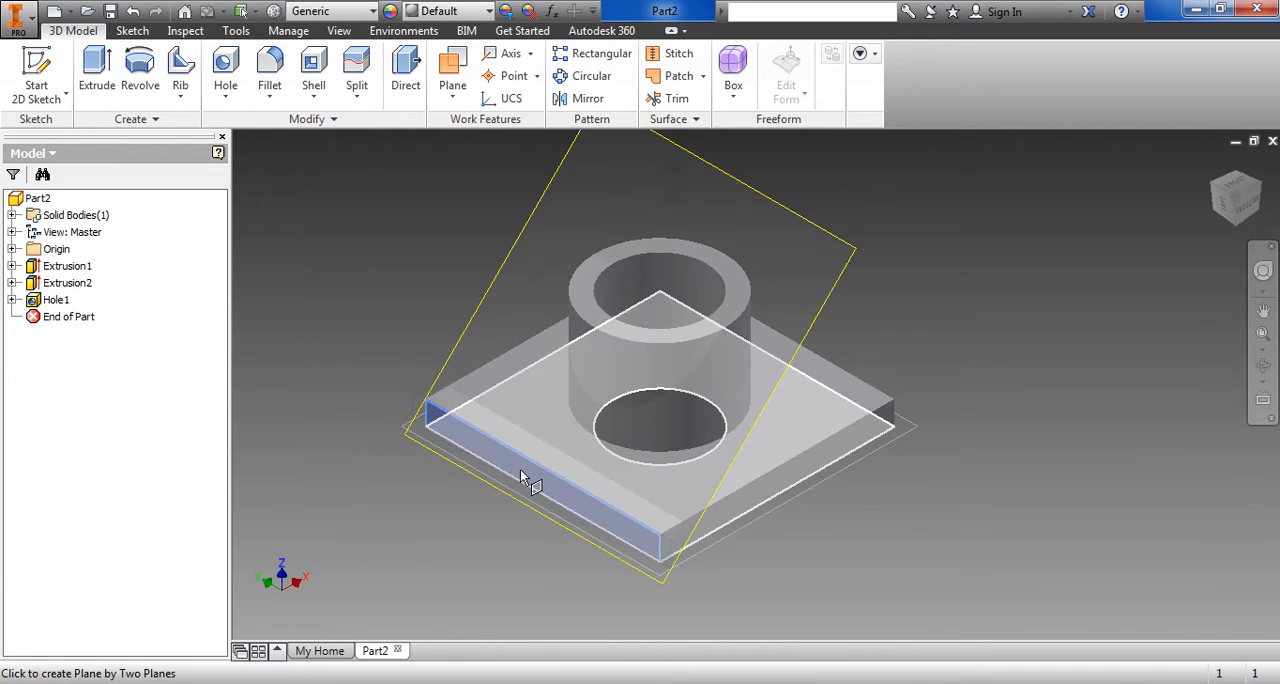
left_click(1250, 183)
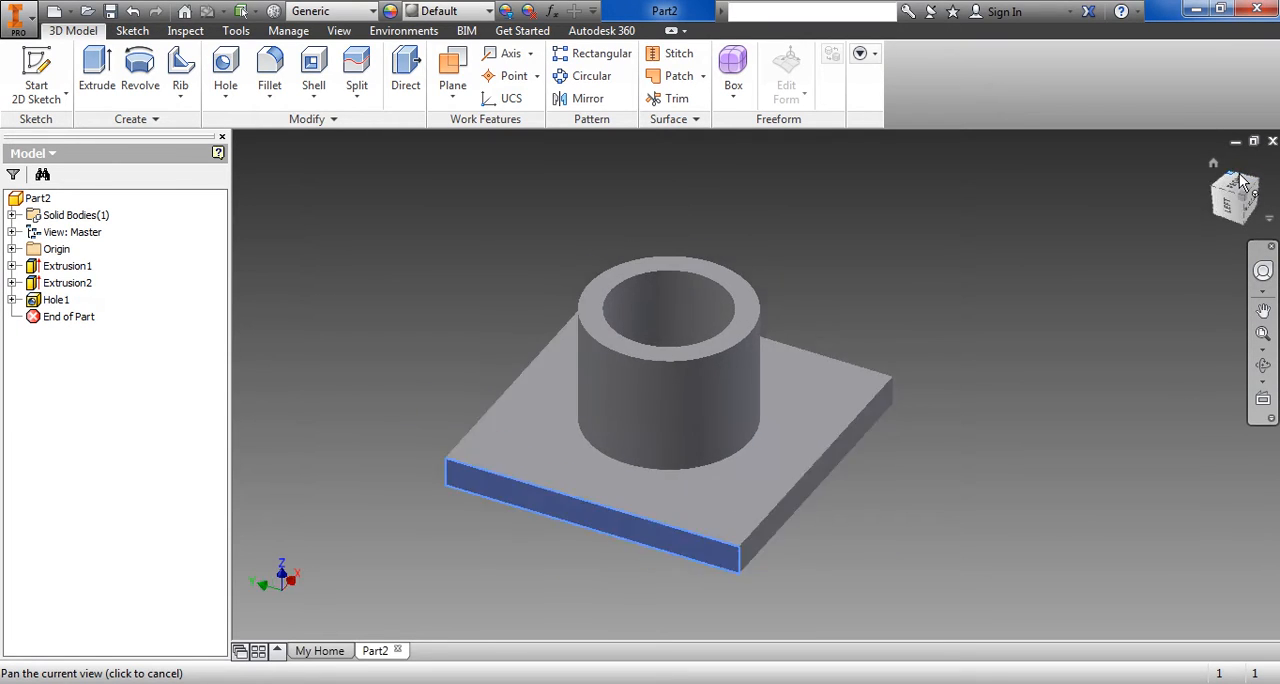
left_click(700, 518)
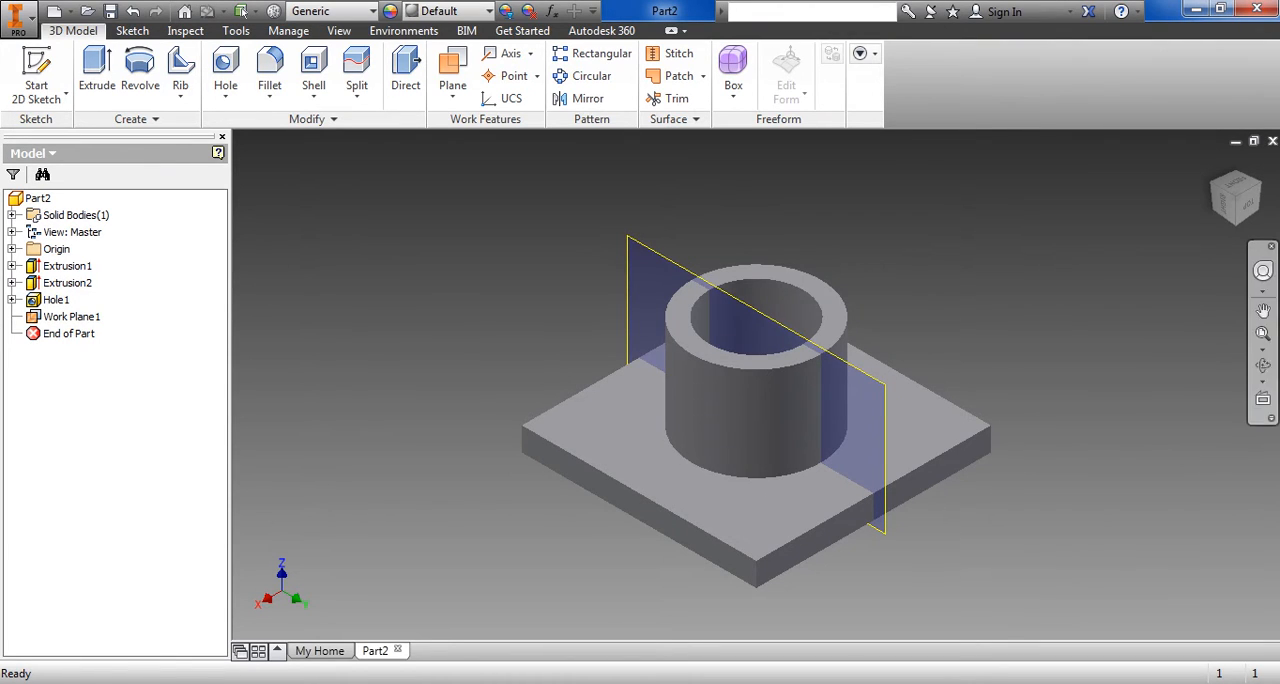
Start a 2D sketch on the midplane work plane through the flange
left_click(1260, 186)
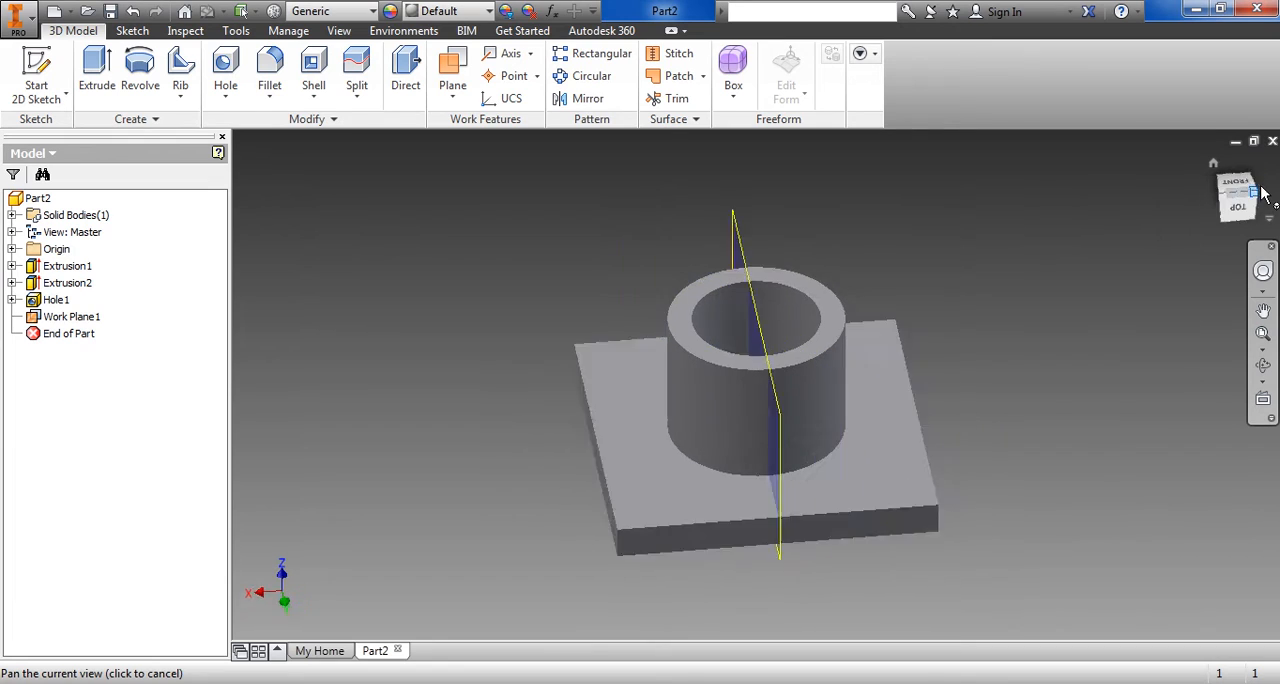
left_click(1260, 186)
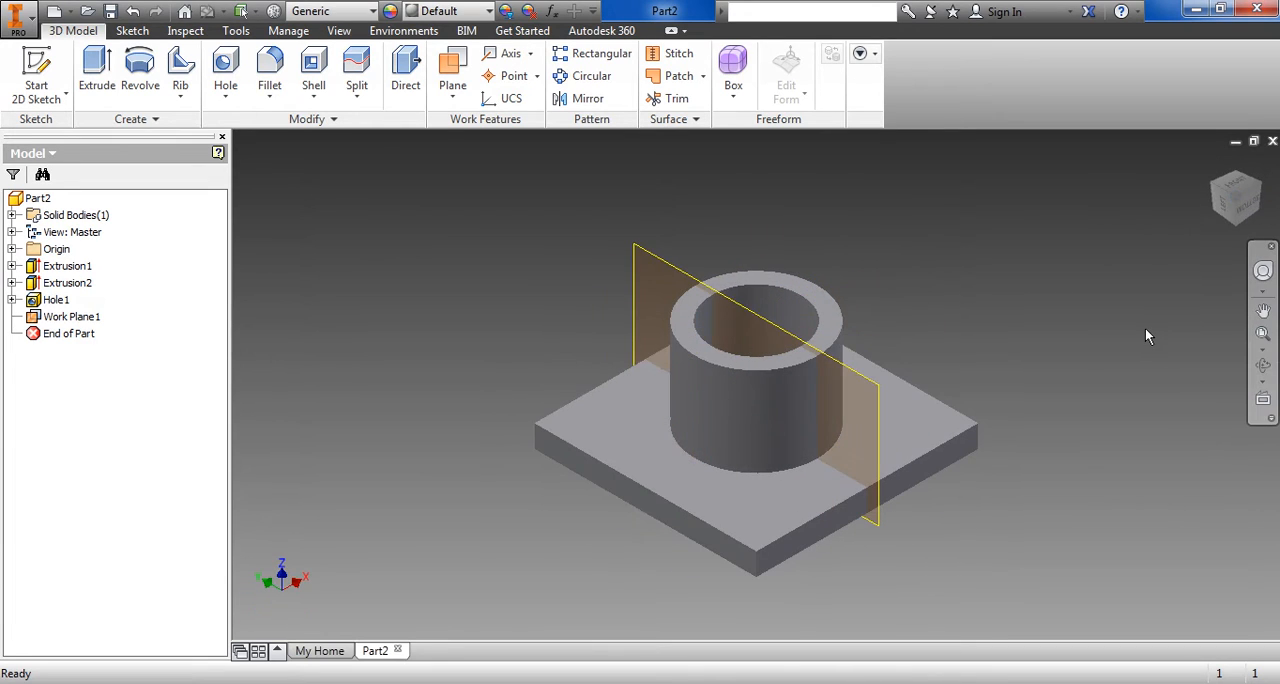
left_click(67, 97)
left_click(78, 136)
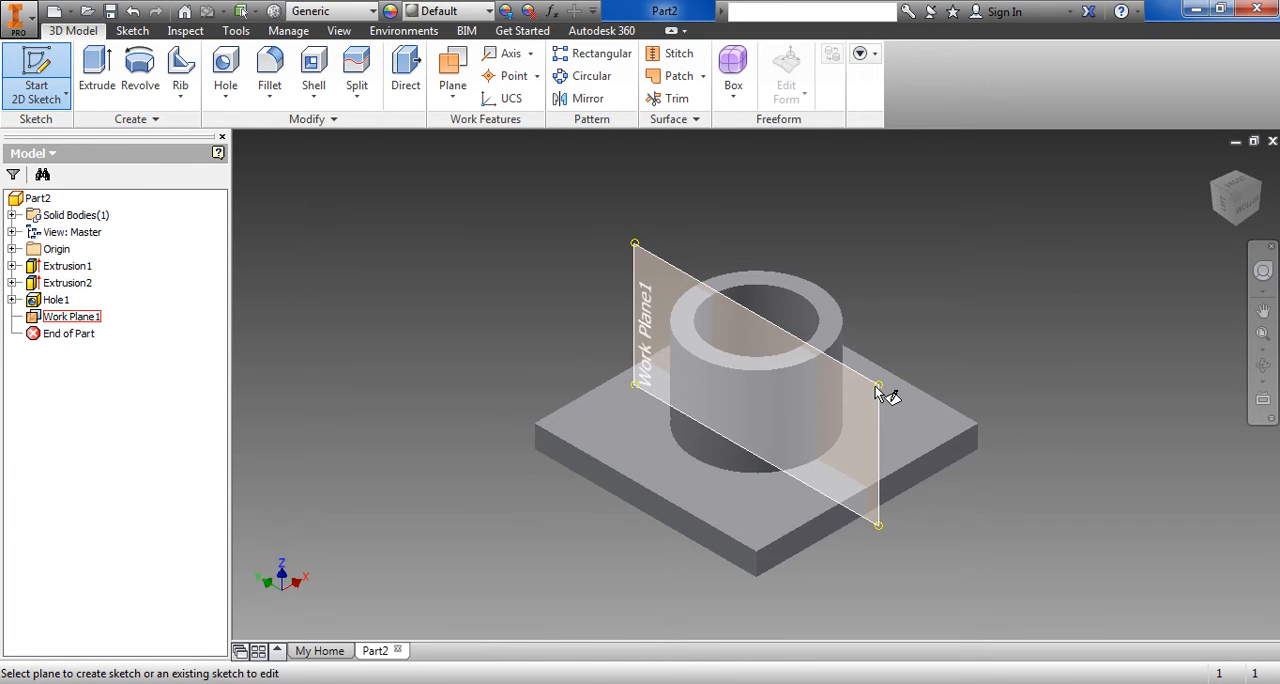
mouse_move(875, 386)
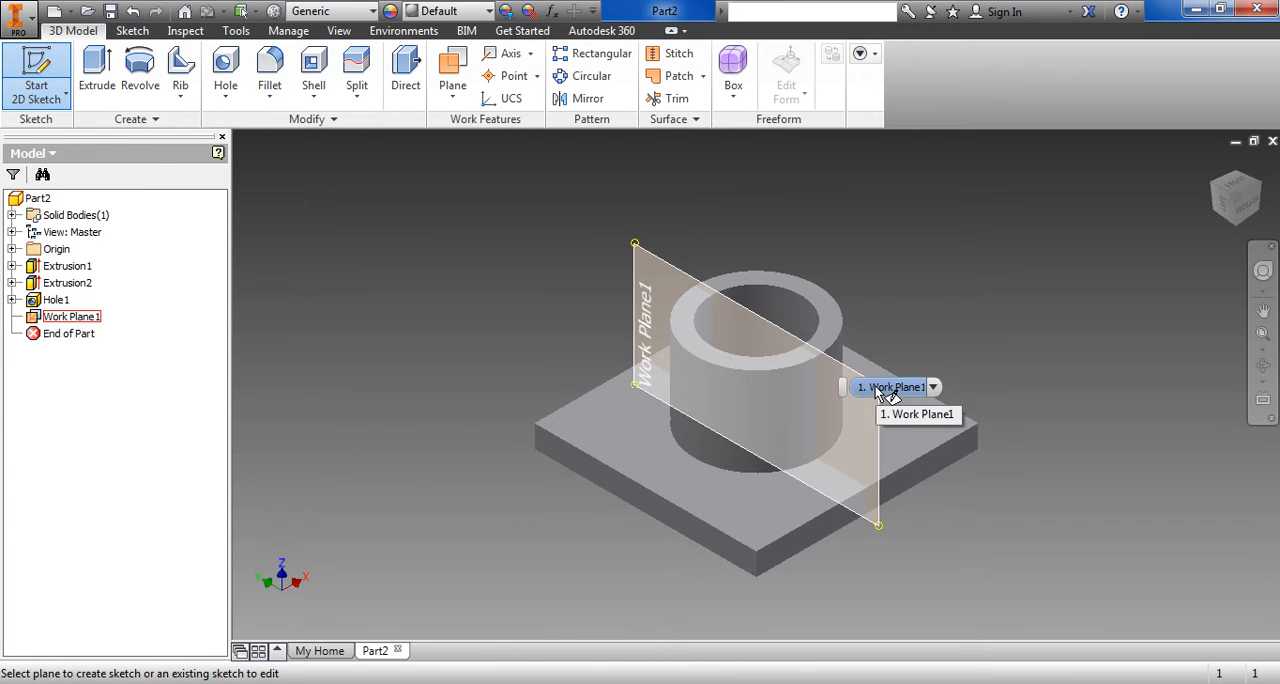
left_click(638, 250)
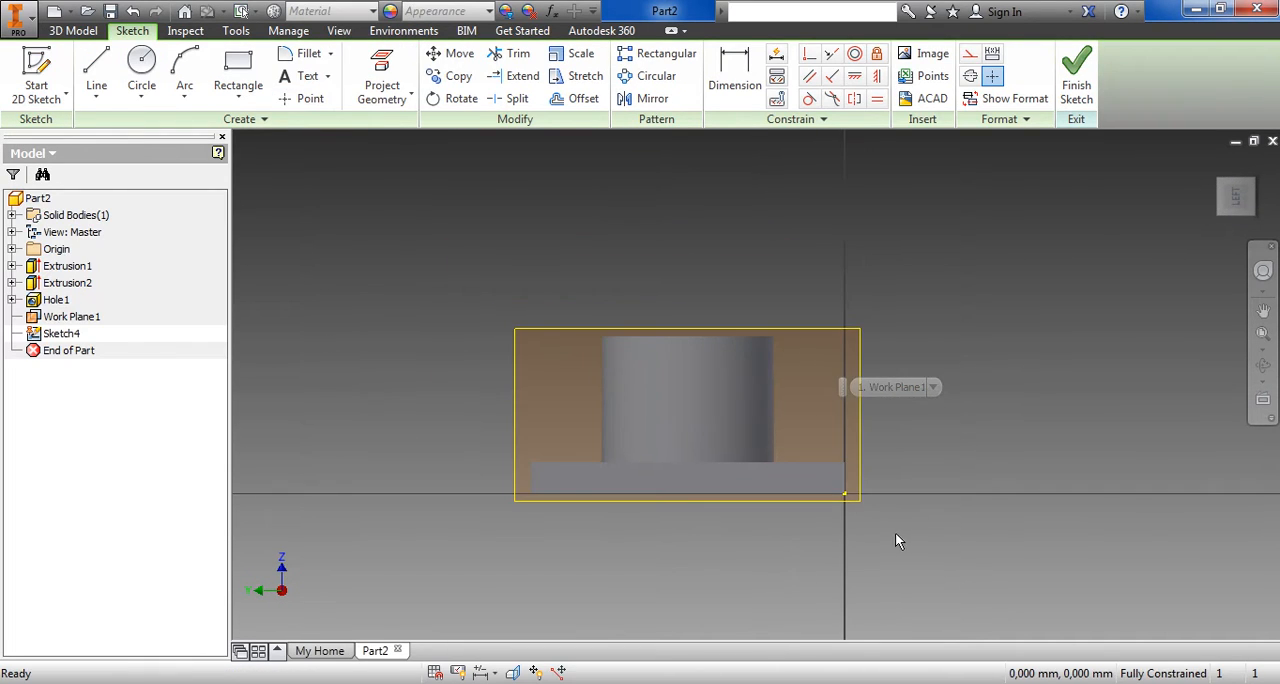
Slice the graphics at the sketch plane to expose the flange's cross-section
middle_click_drag(880, 507, 1020, 515)
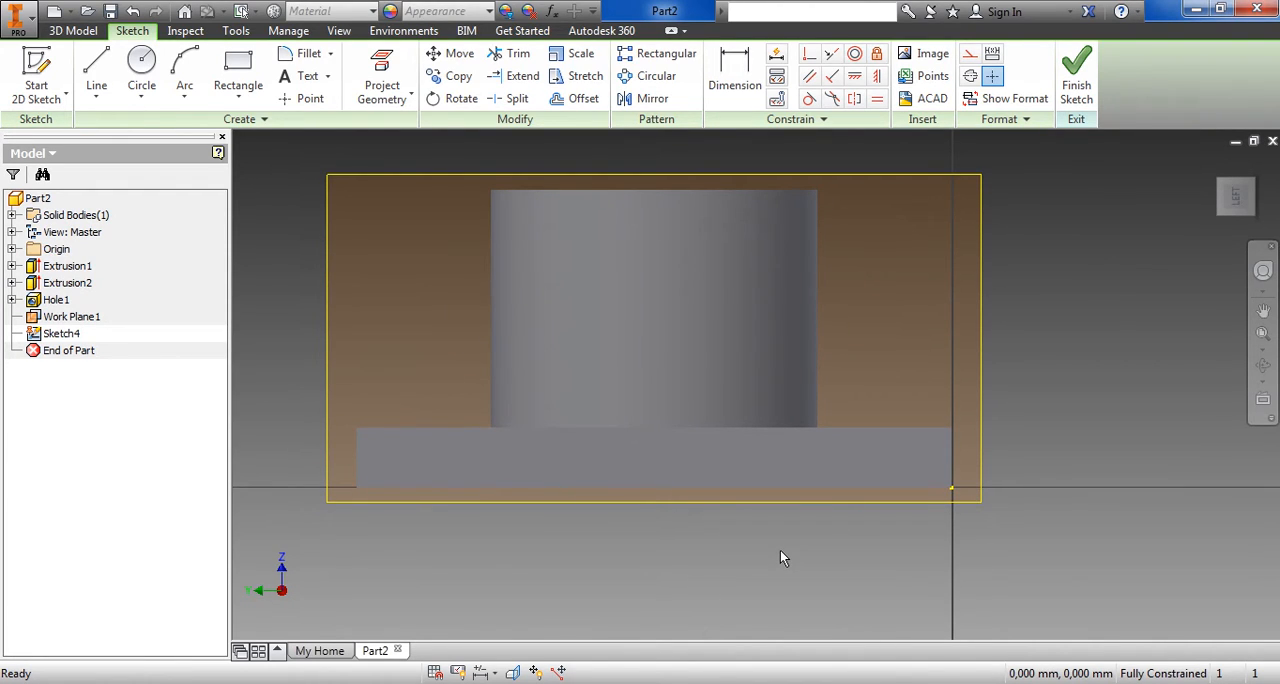
key("F7")
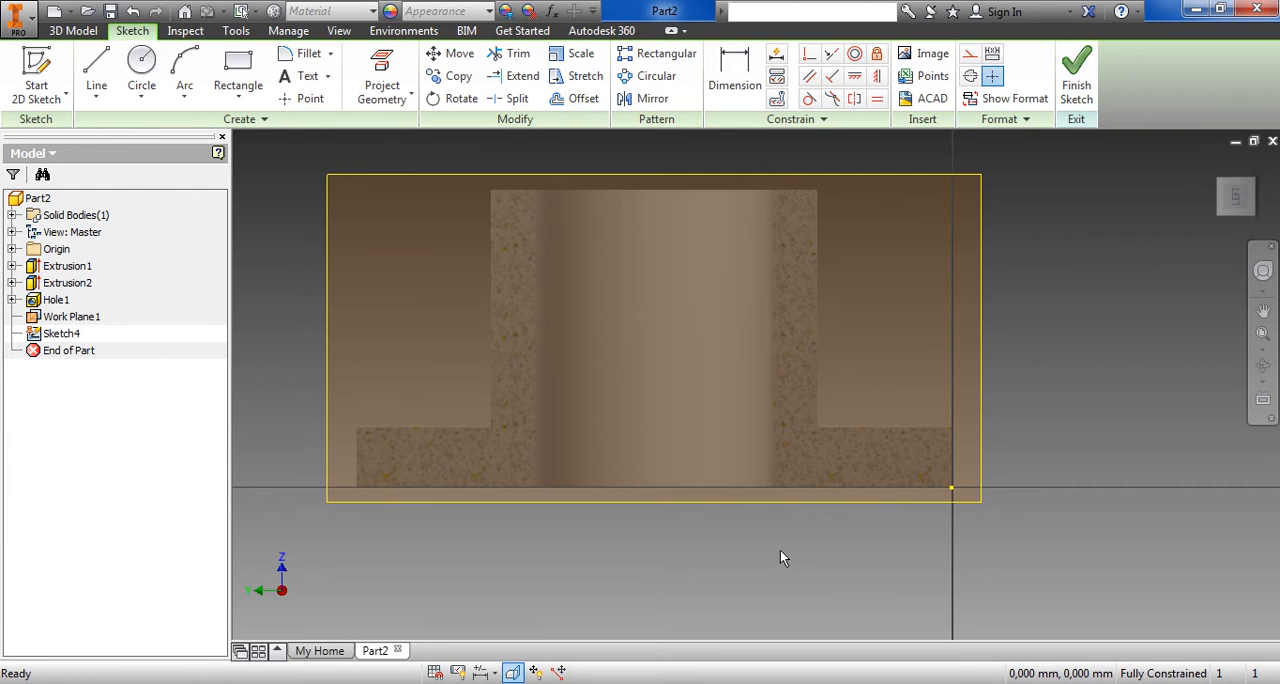
key("F7")
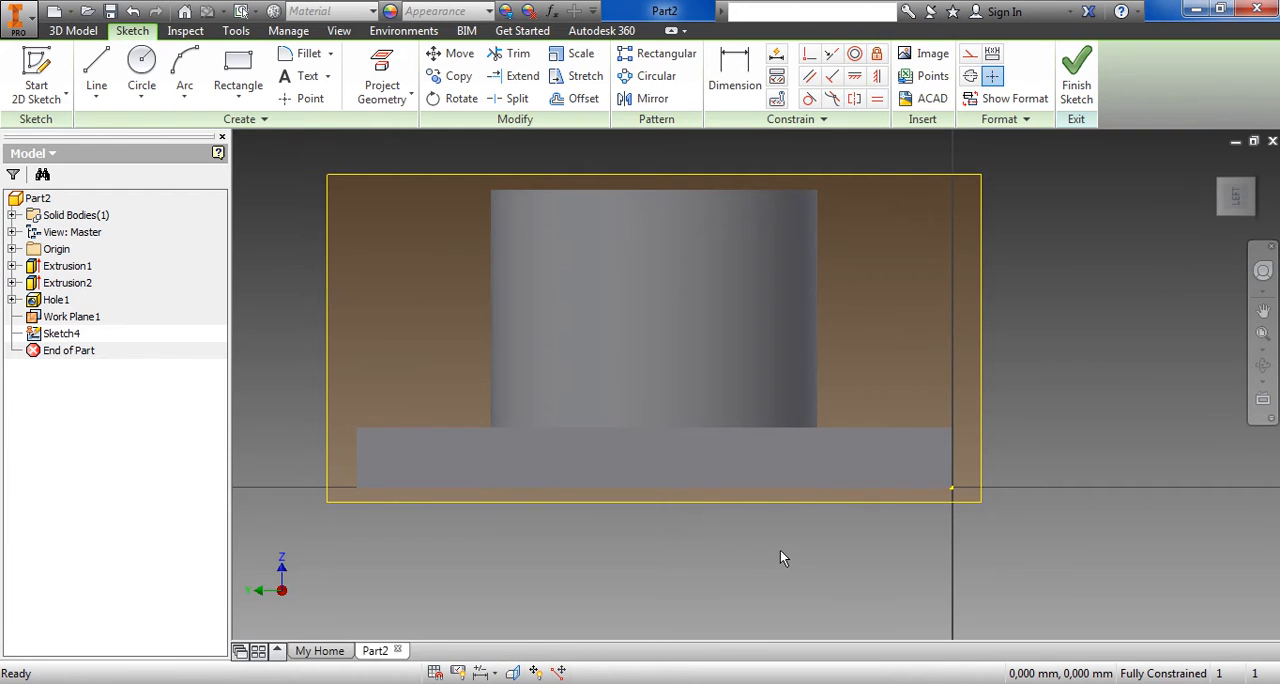
key("F7")
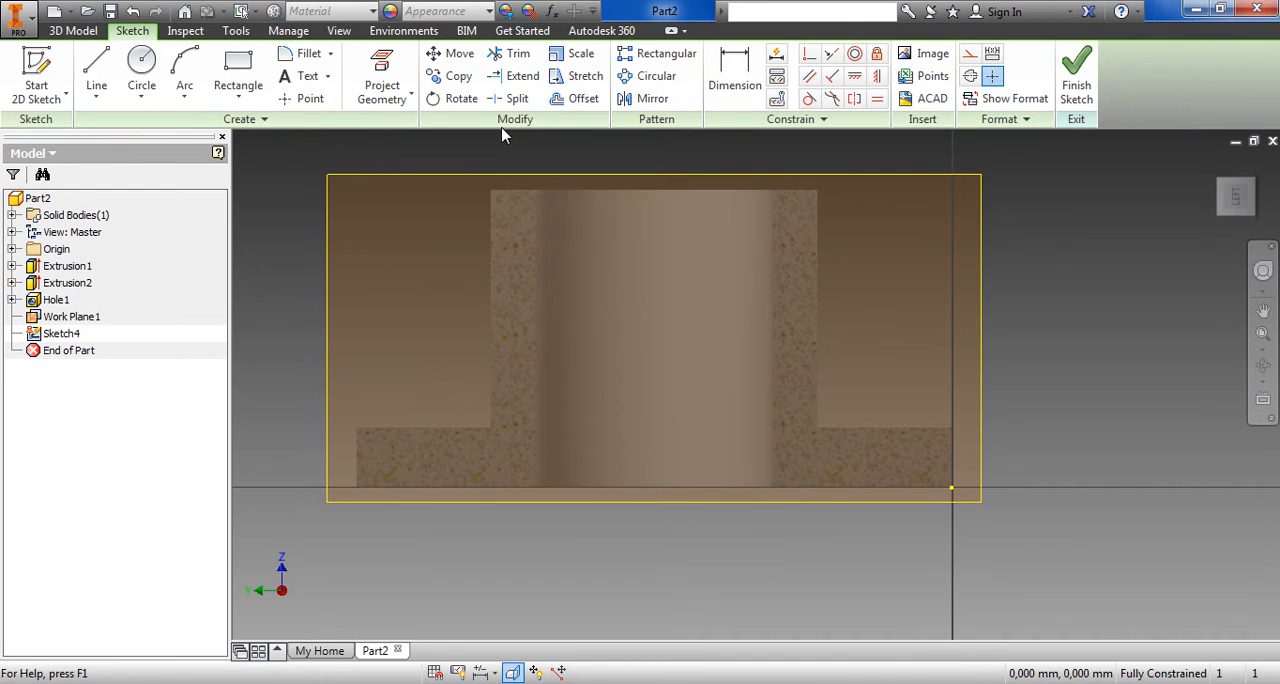
Project the base plate's upper edge and its outer vertical edge into the sketch
left_click(405, 94)
left_click(410, 124)
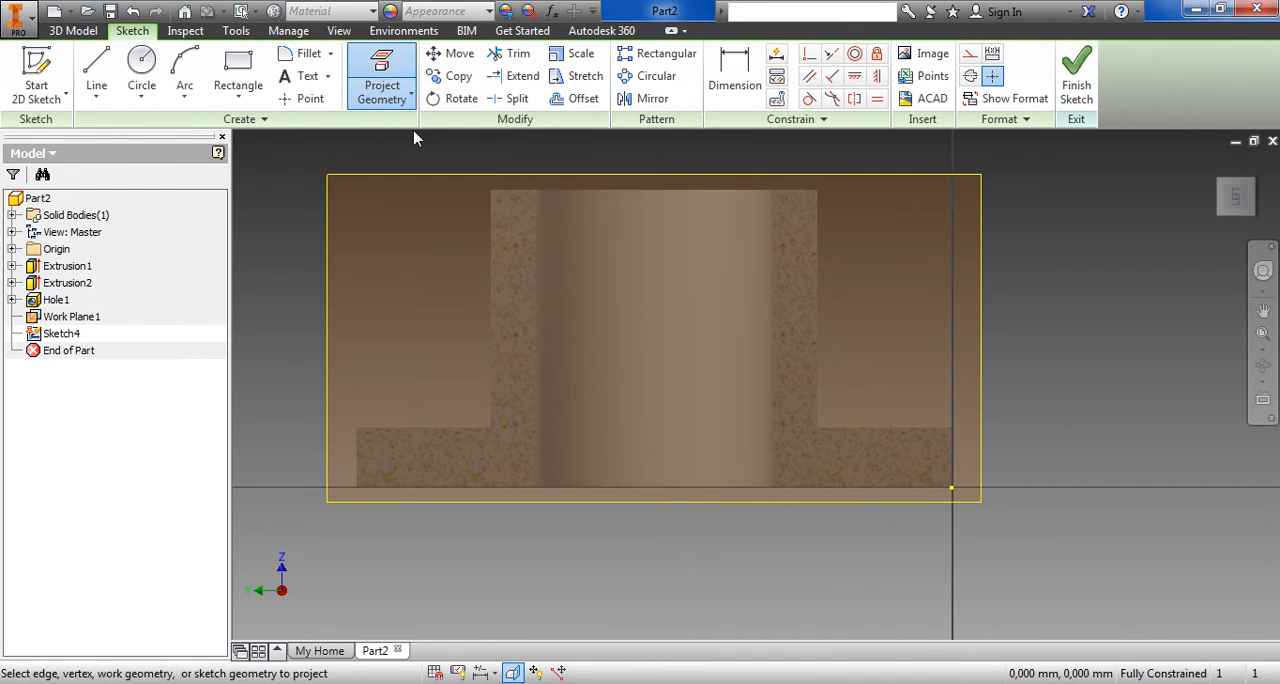
left_click(889, 432)
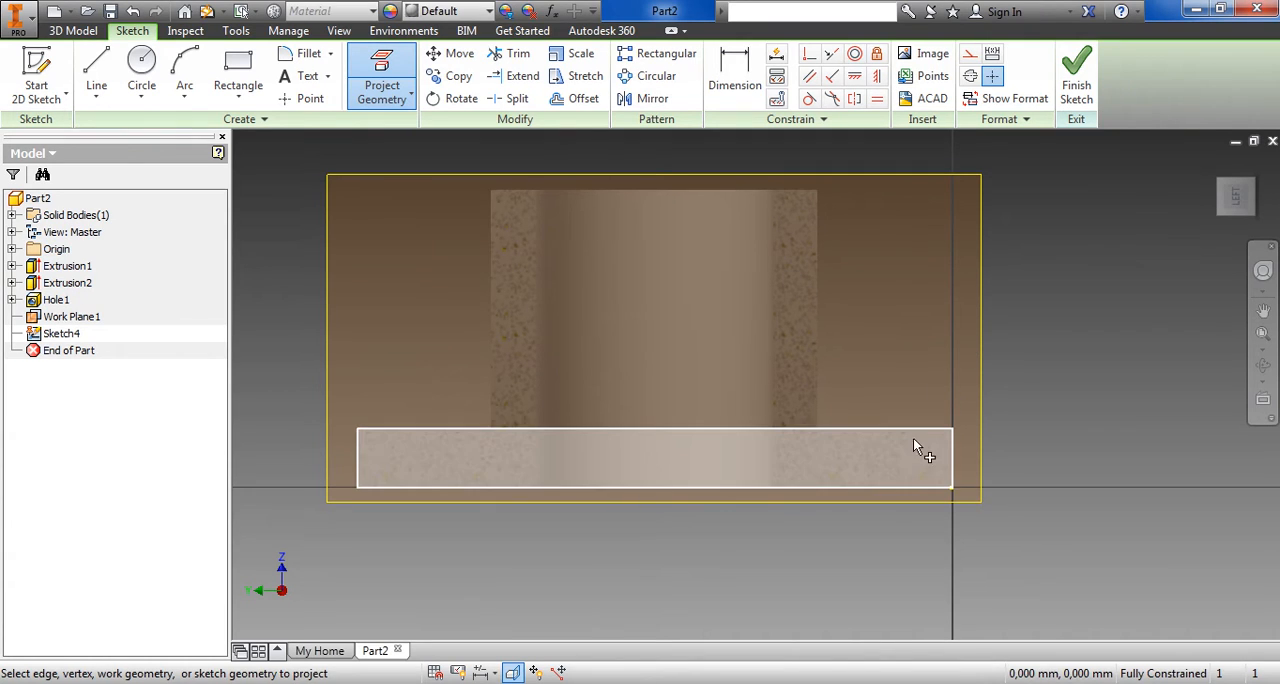
left_click(915, 440)
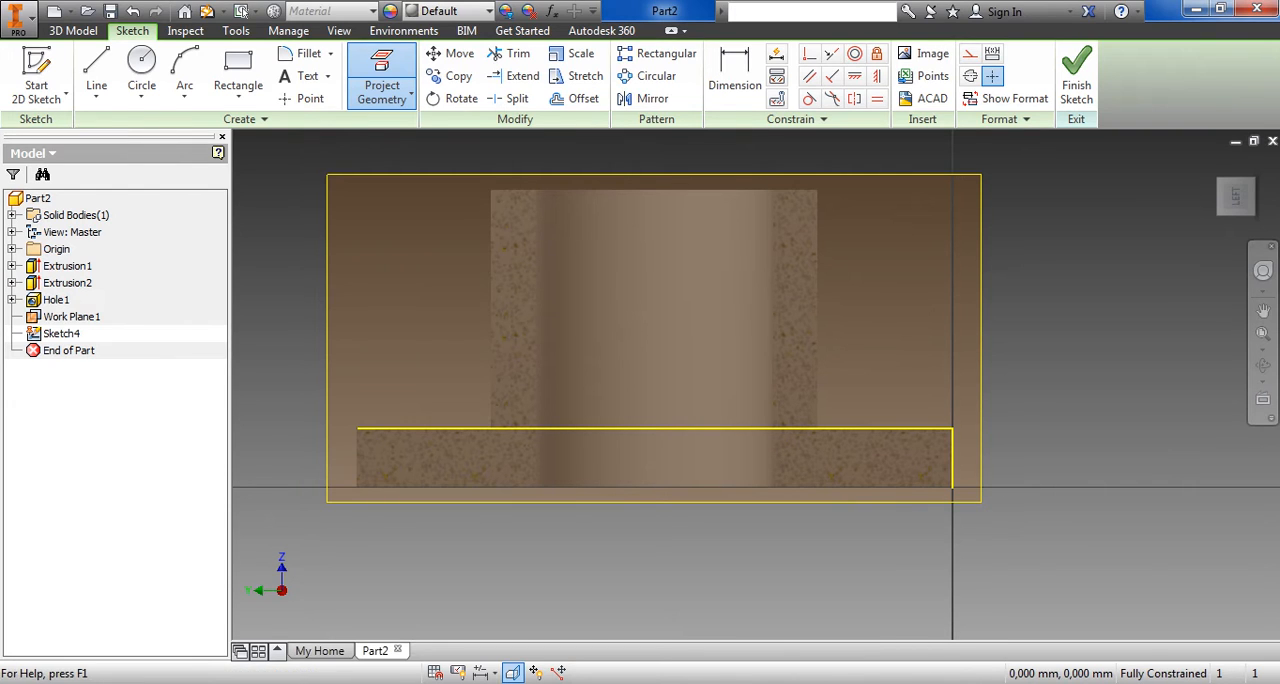
Check the exercise drawing and draw a 15 mm line at 45° from the plate's projected upper edge up towards the boss
key("alt+Tab")
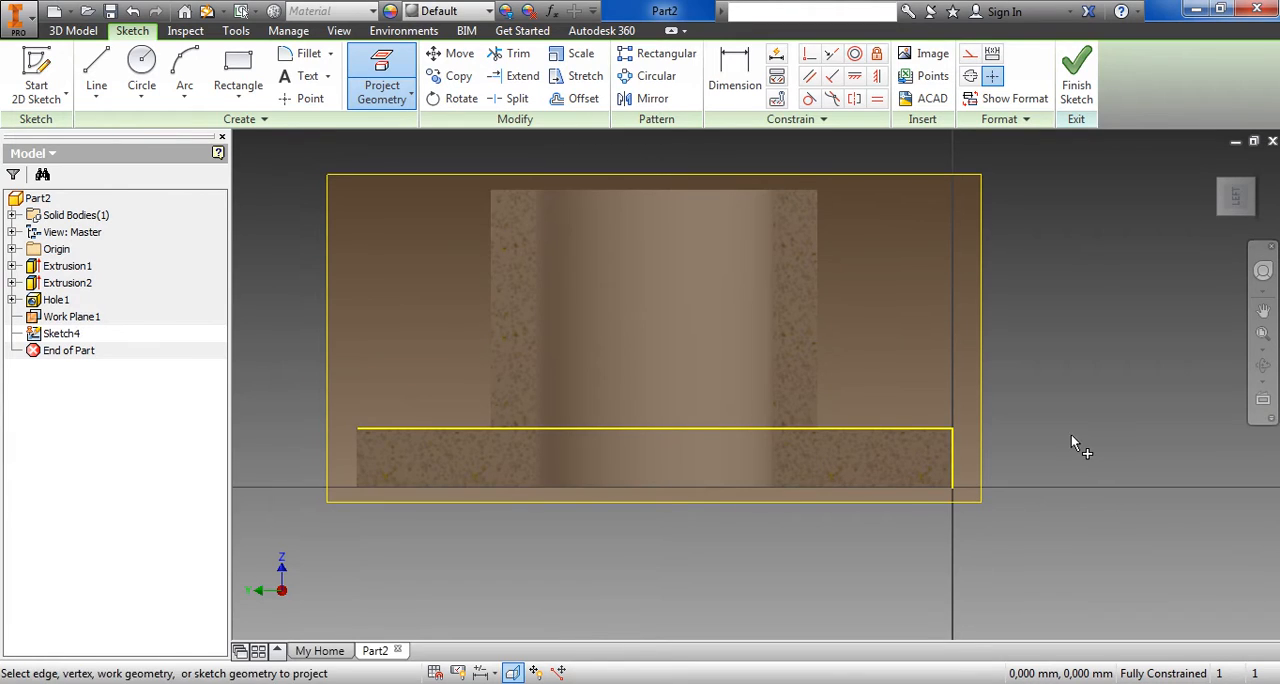
middle_click_drag(1071, 434, 996, 453)
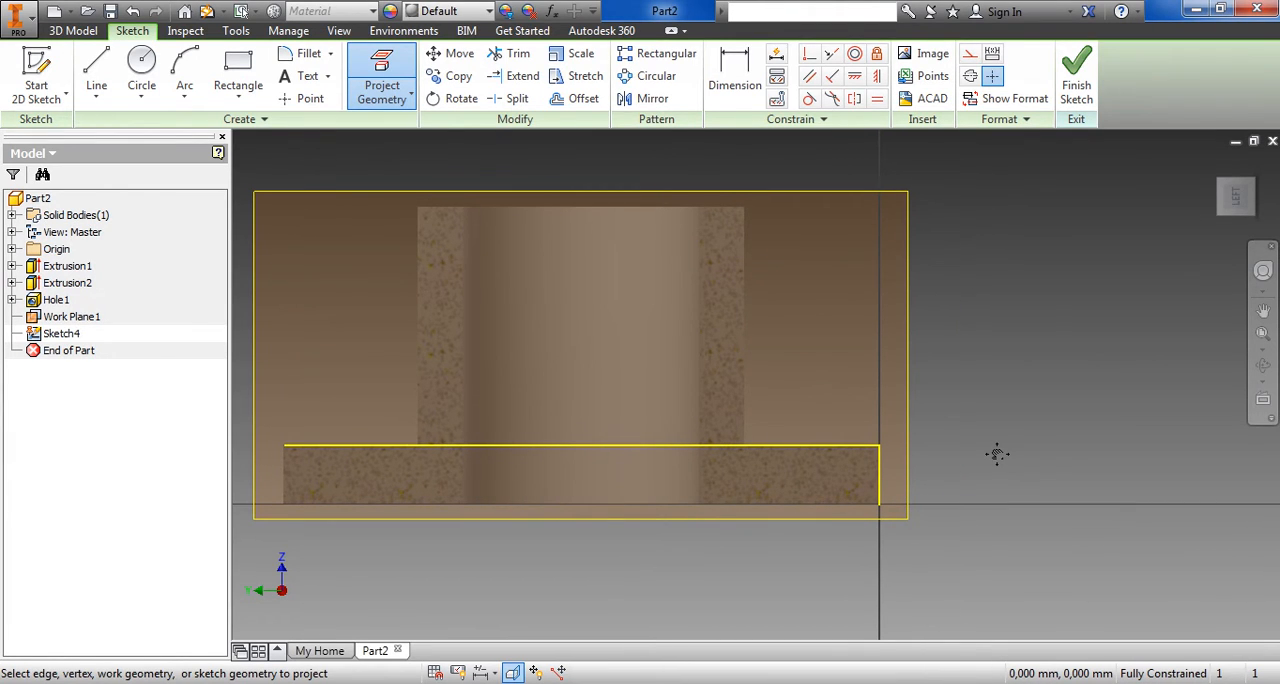
left_click(99, 72)
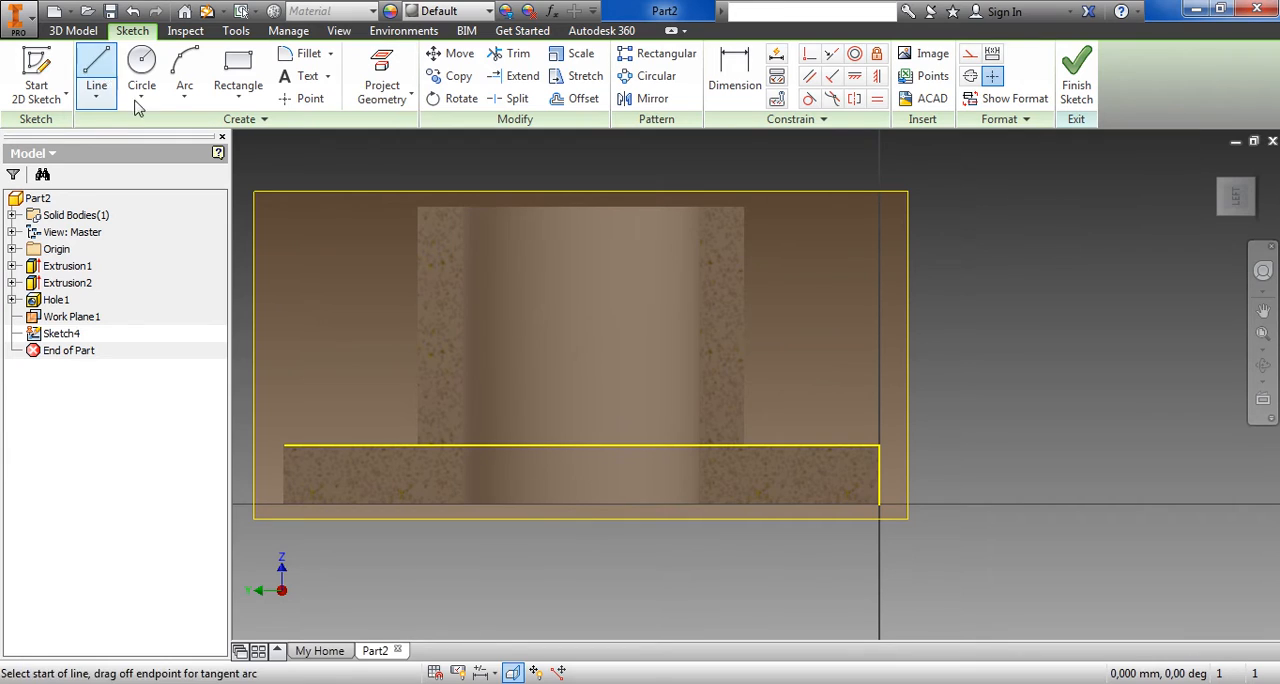
left_click(830, 446)
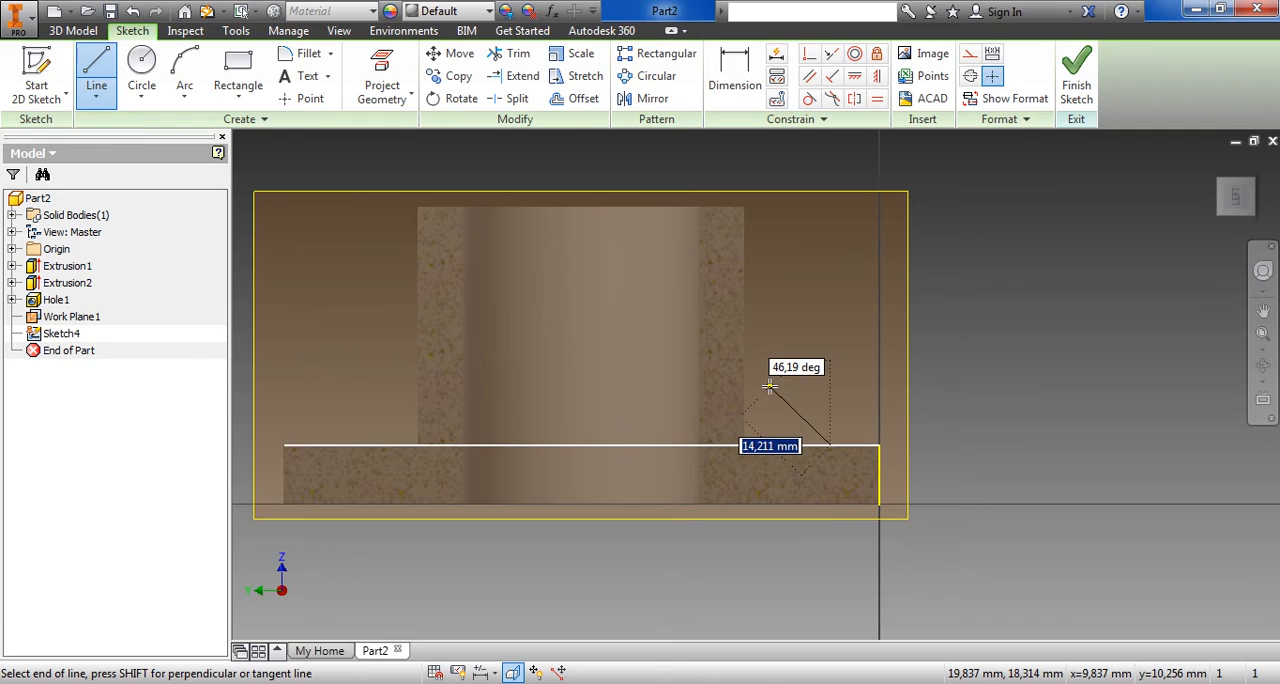
type("15")
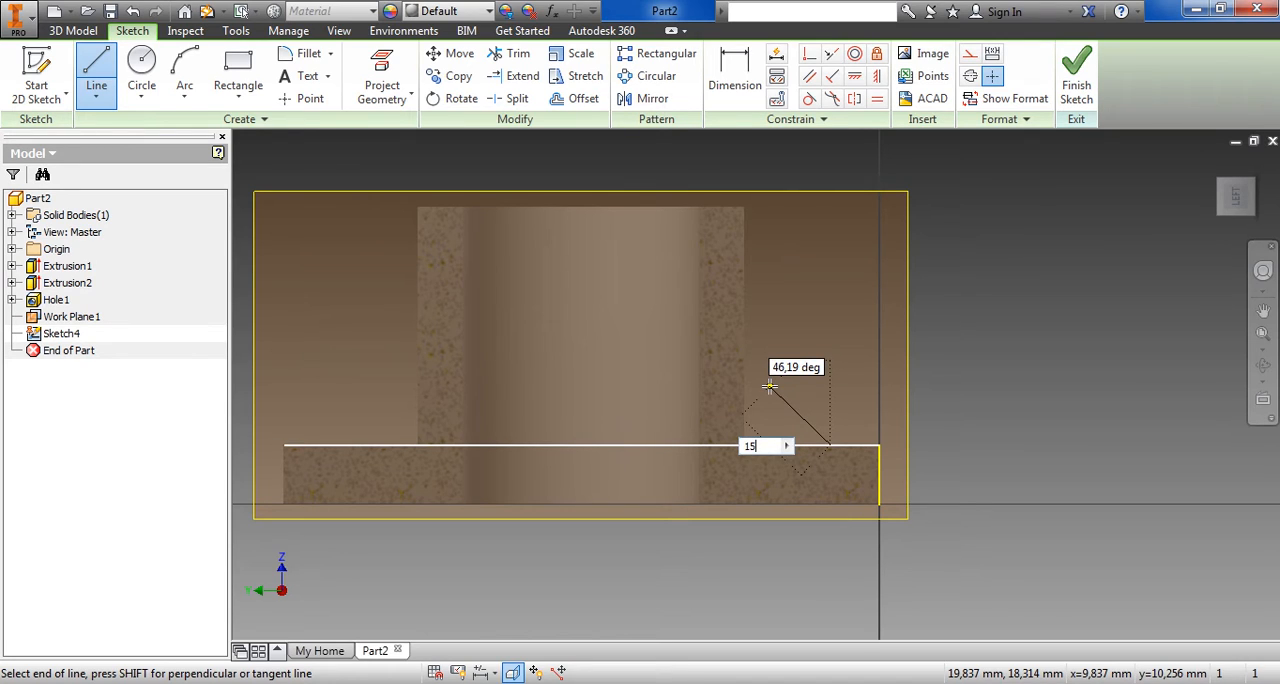
key("Tab")
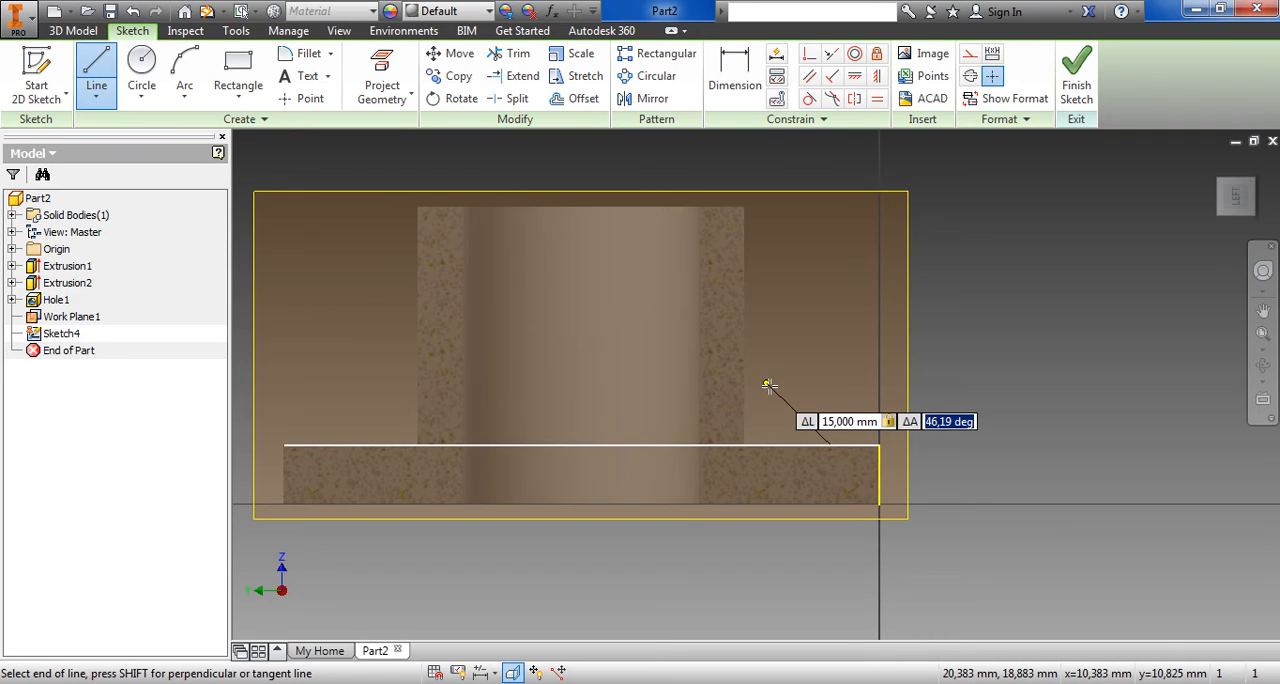
type("45")
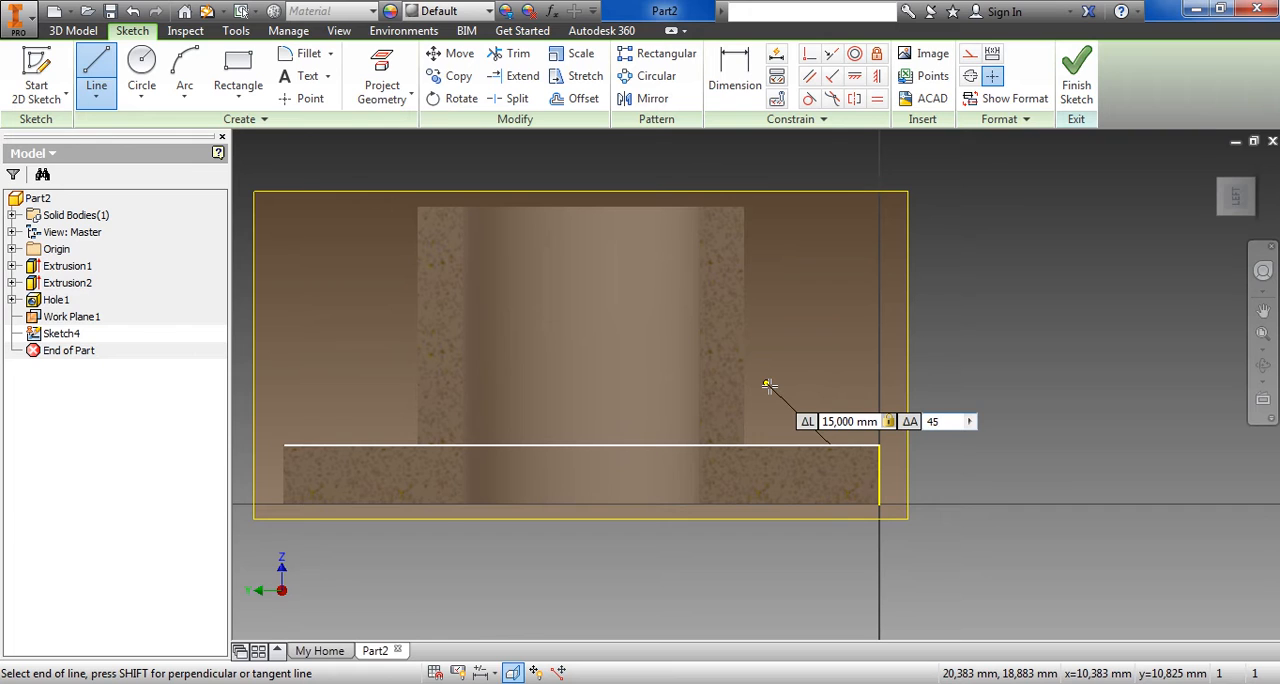
key("Return")
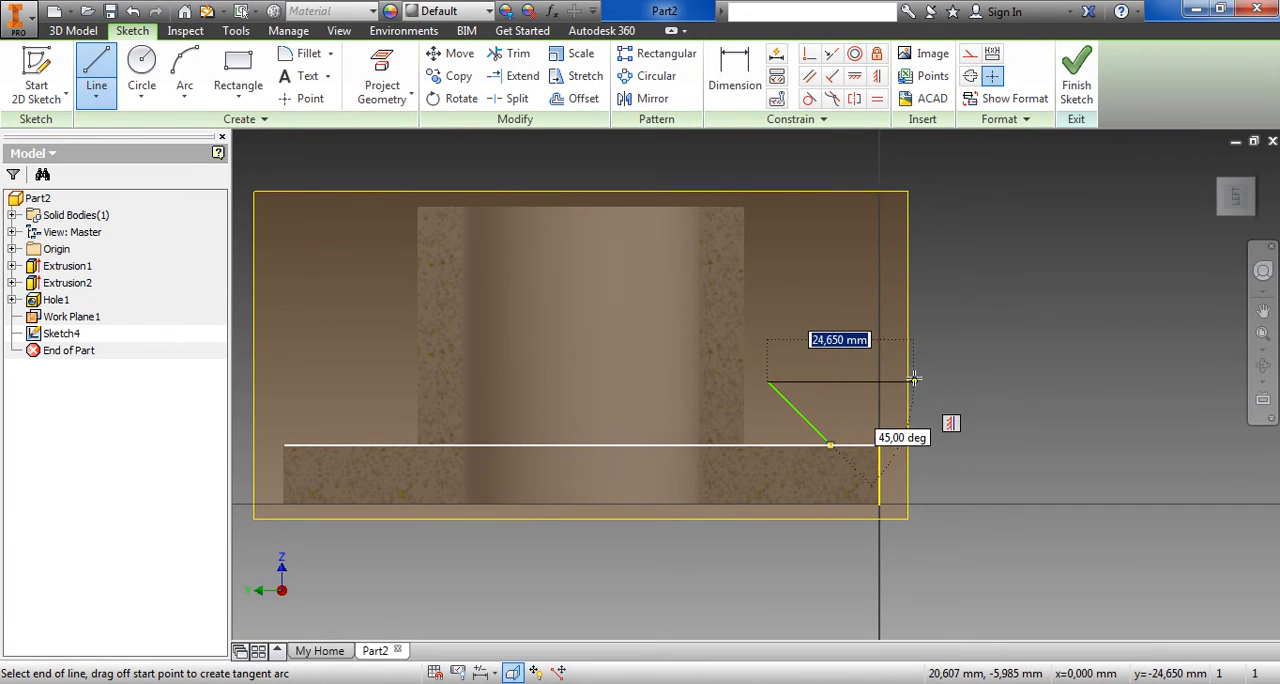
key("Escape")
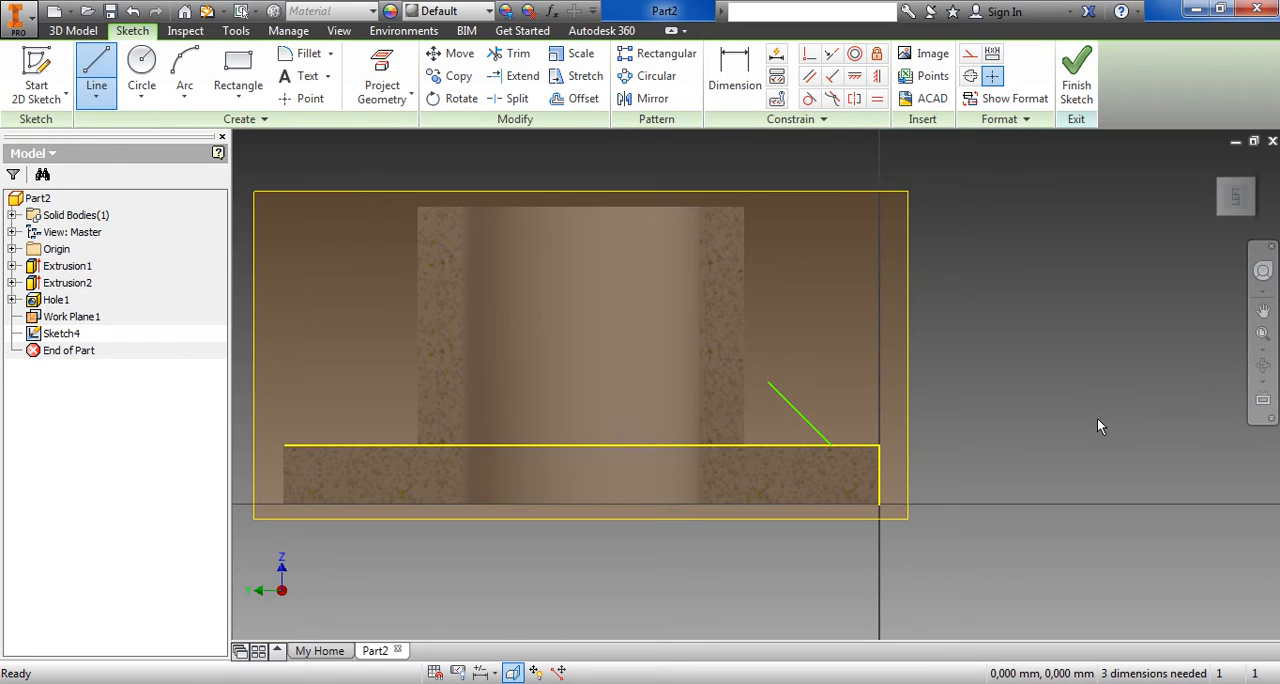
key("Escape")
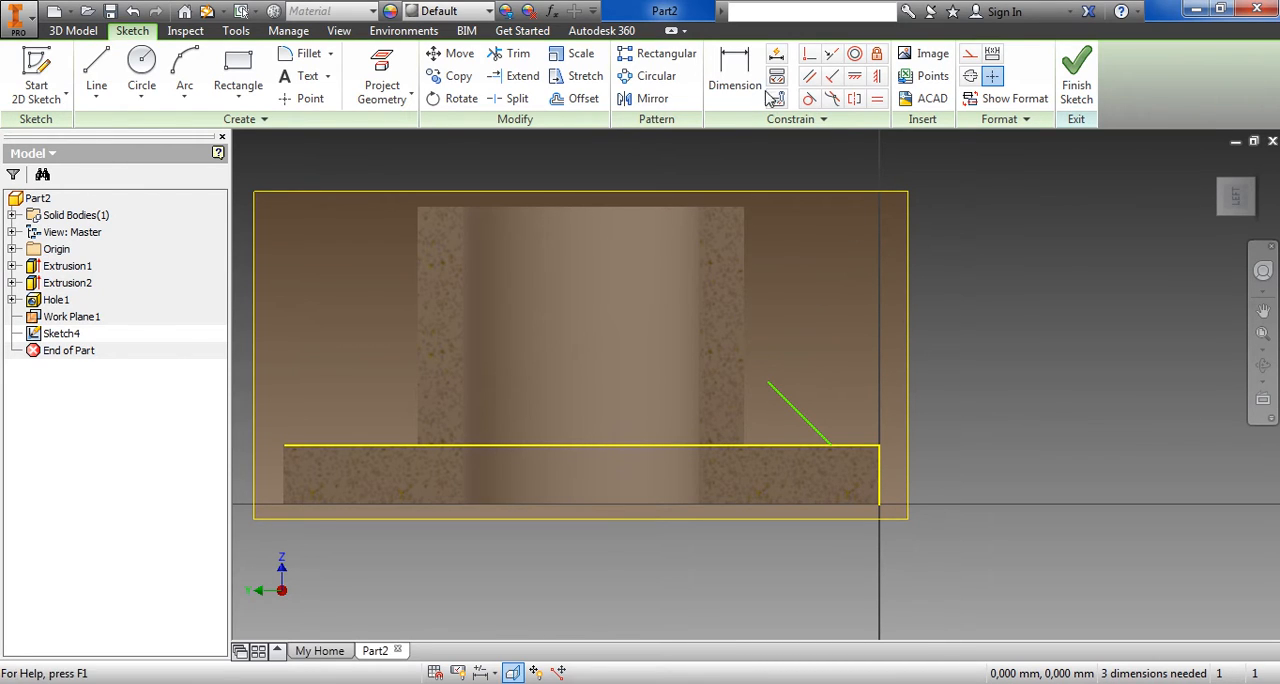
Dimension the line's lower end 9.5 mm from the plate's outer corner and finish the sketch
left_click(735, 75)
left_click(829, 447)
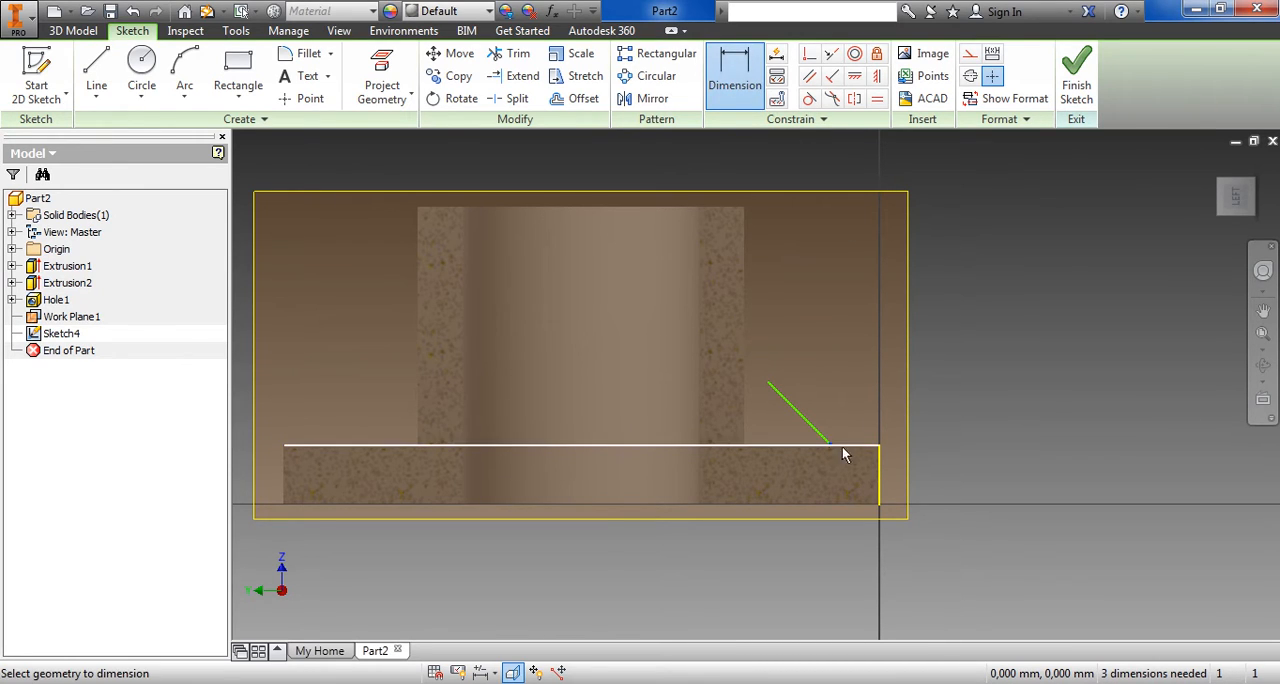
left_click(878, 445)
left_click(853, 307)
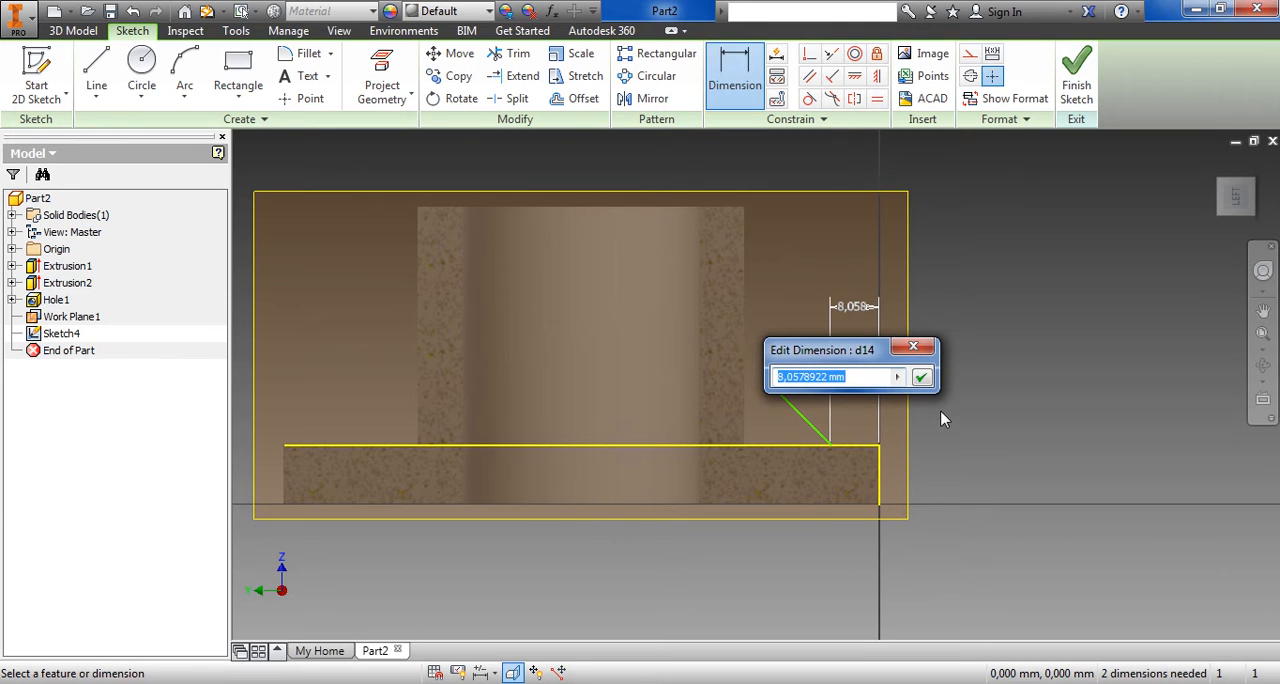
type("9.5")
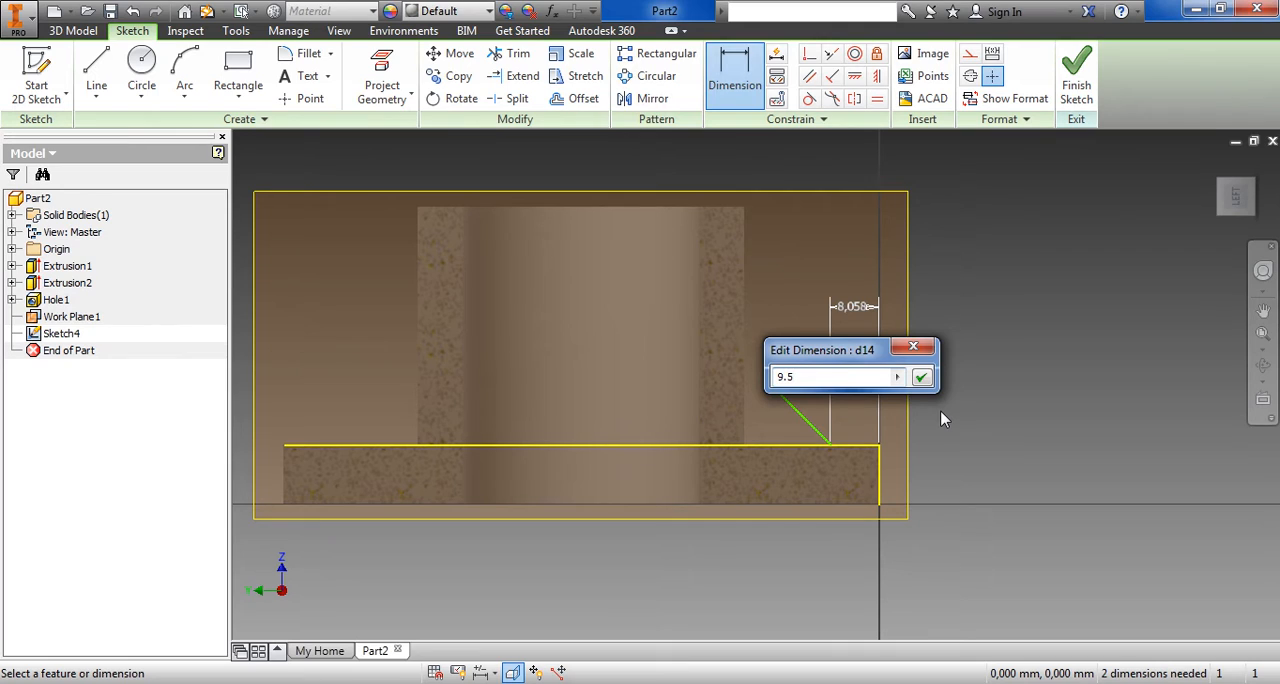
key("Return")
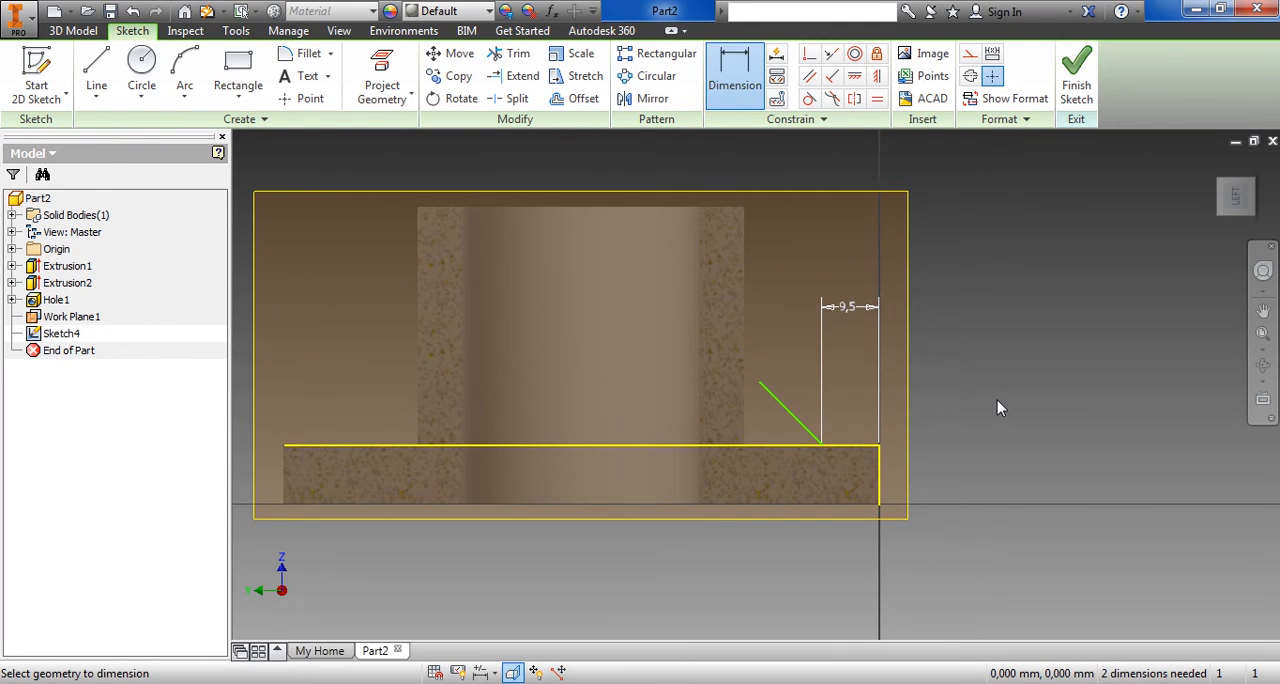
left_click(1076, 85)
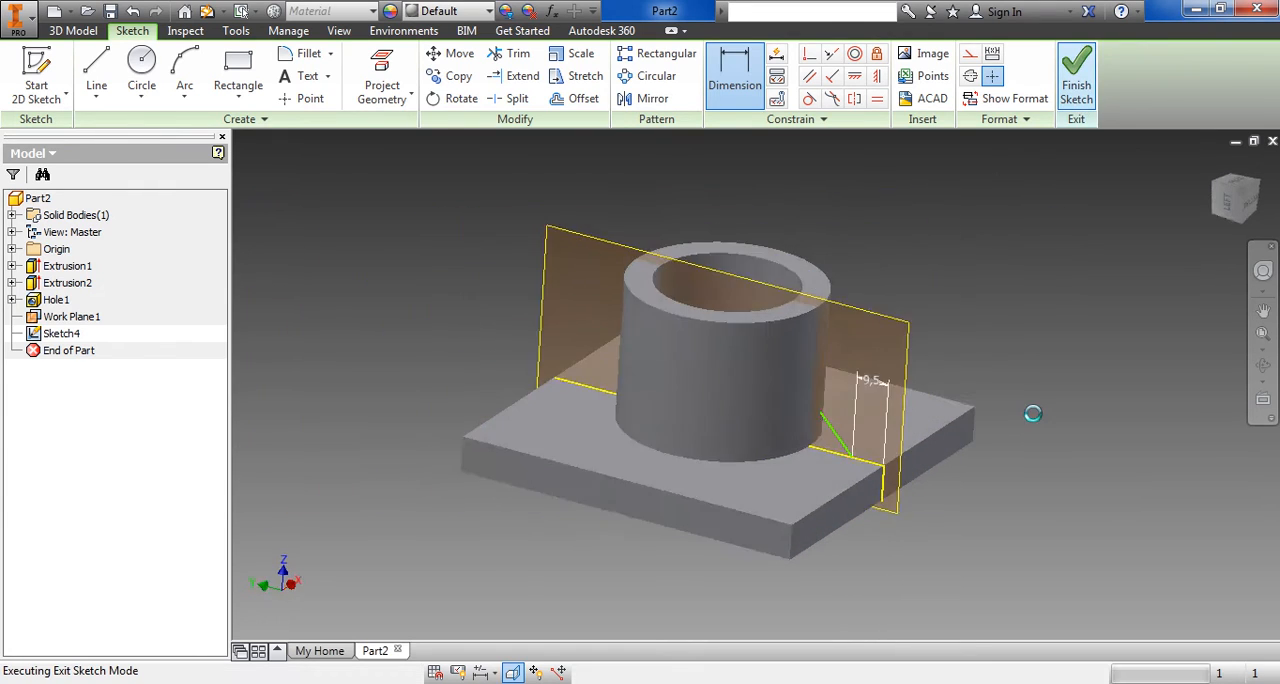
Start a rib from the 45° sketch line beside the boss and set its thickness to 5 mm
scroll(942, 517, "up", 5)
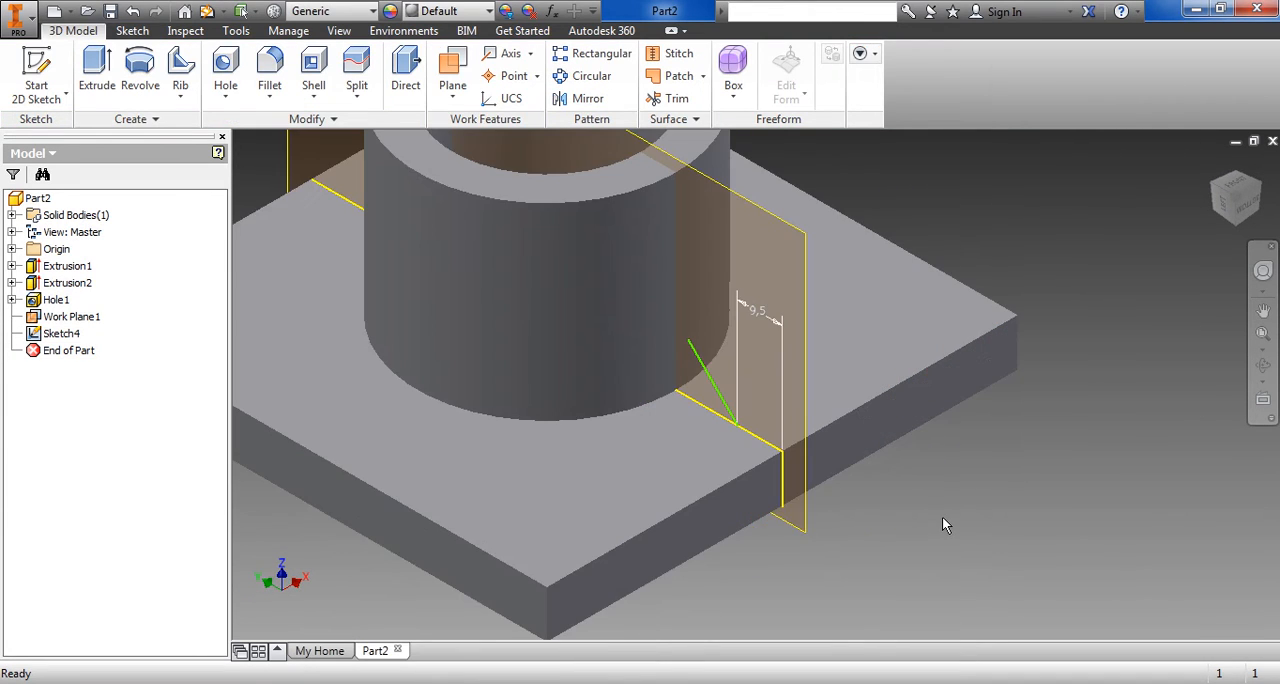
middle_click_drag(942, 516, 989, 517)
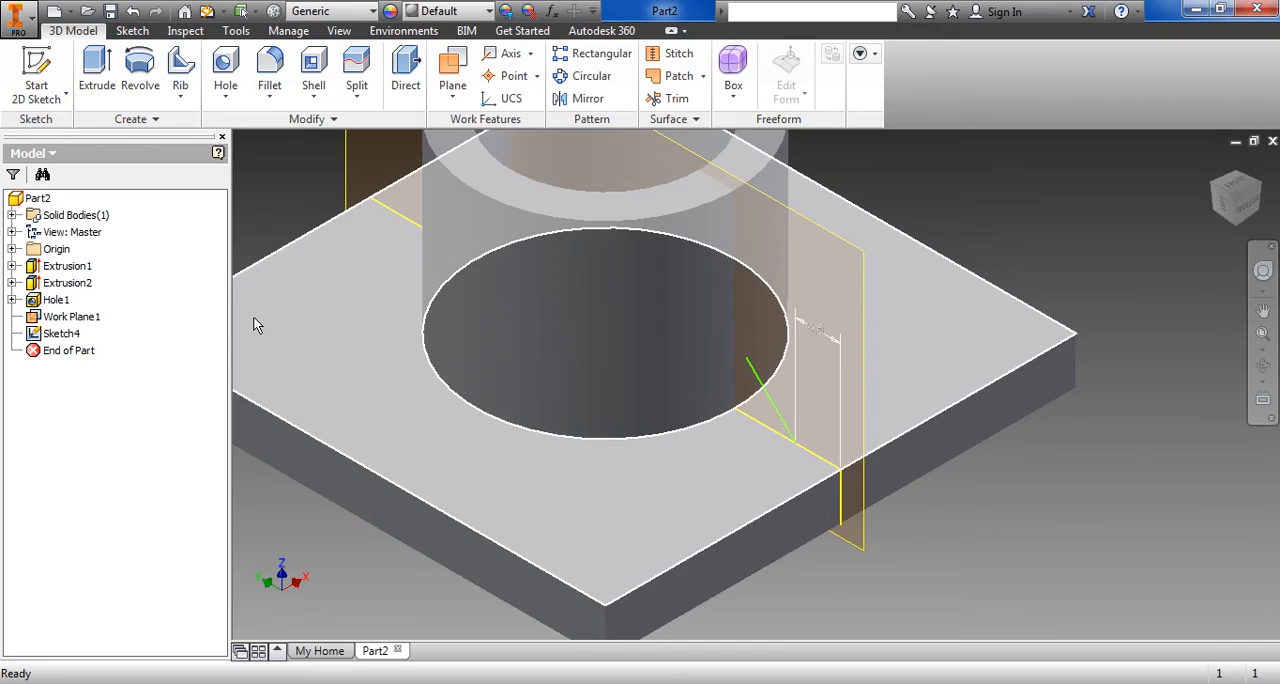
left_click(182, 93)
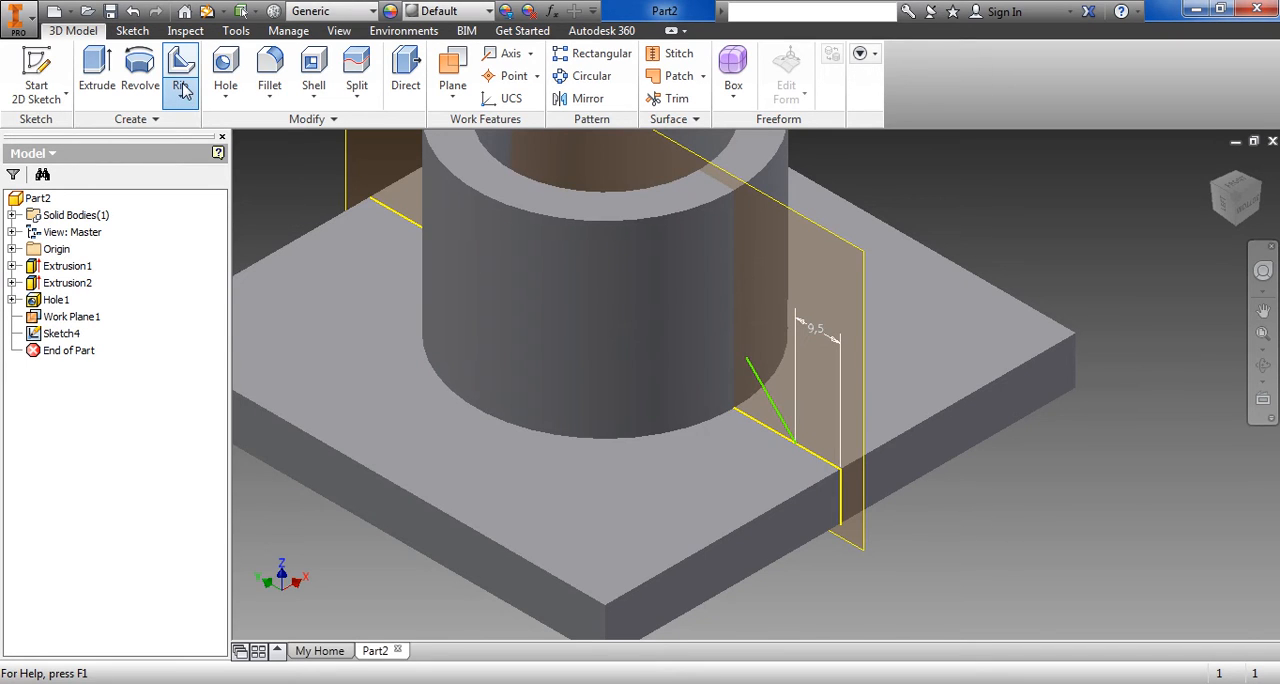
left_click(207, 320)
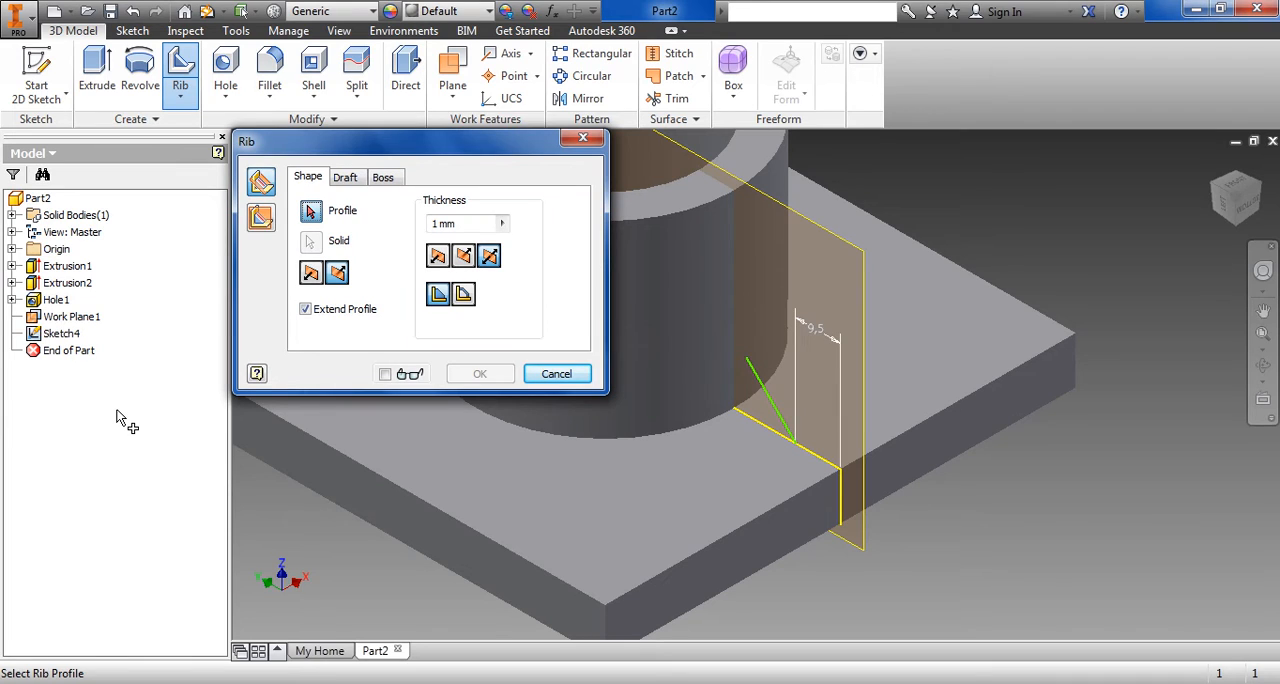
left_click(770, 405)
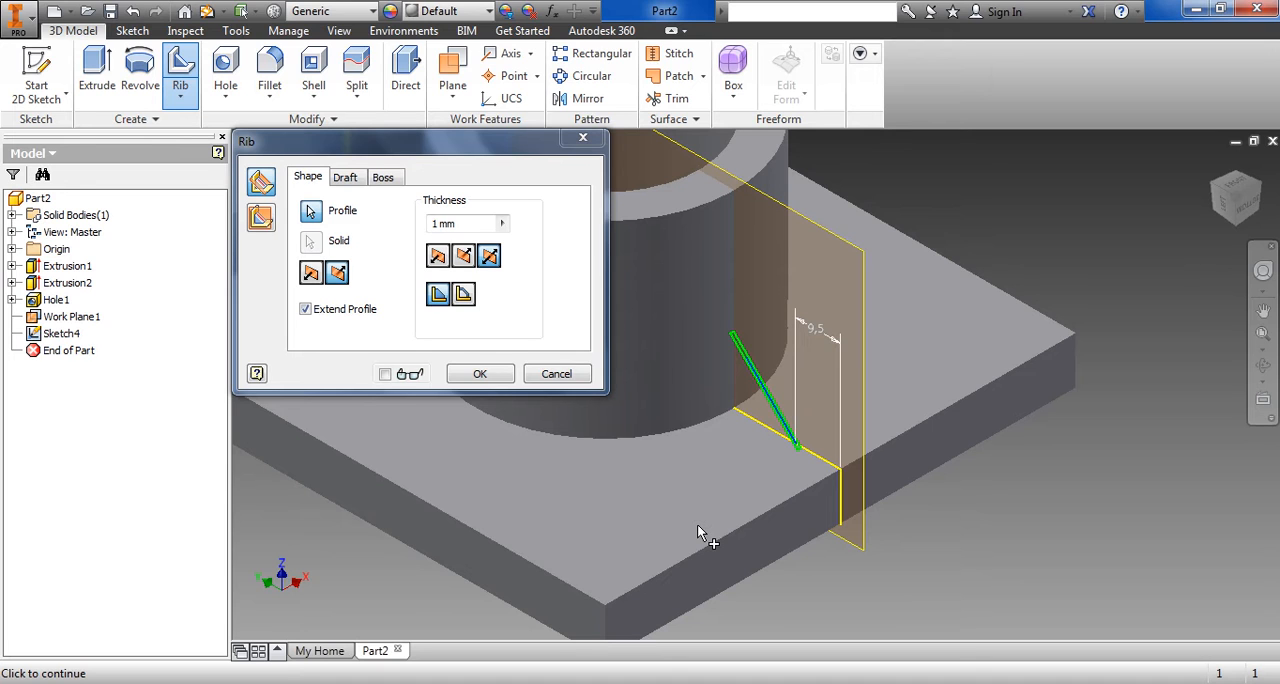
left_click(670, 683)
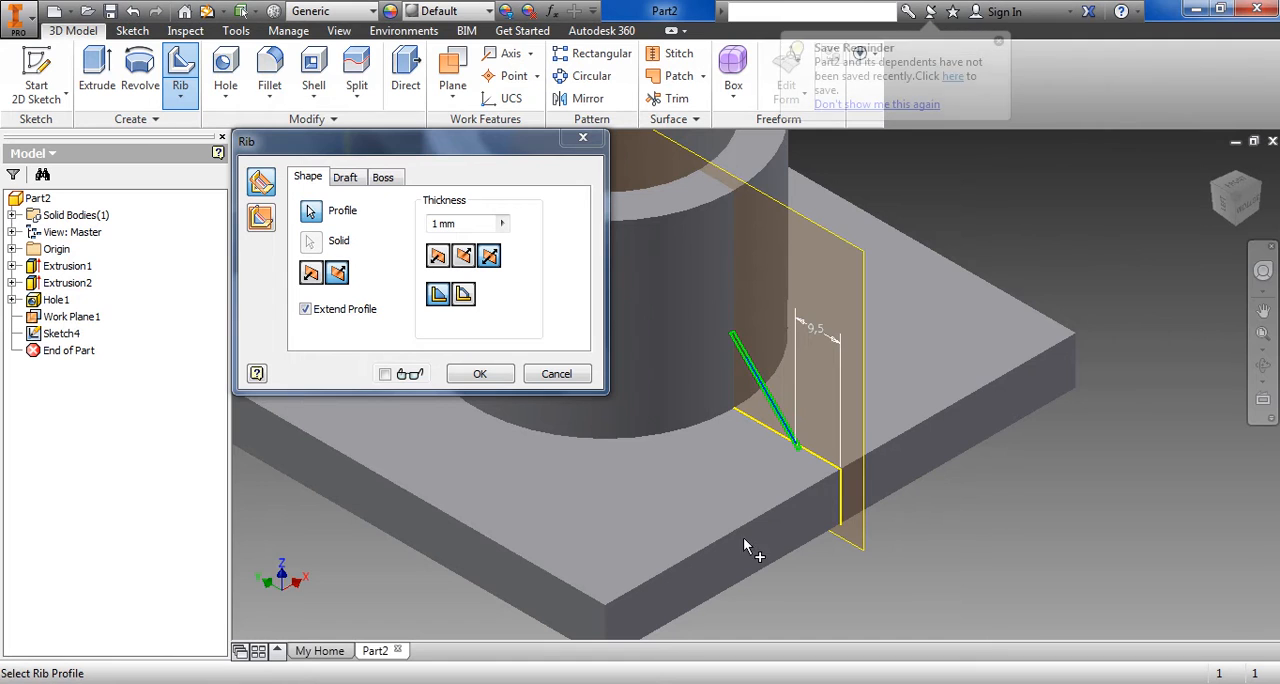
type("1")
left_click_drag(427, 235, 399, 235)
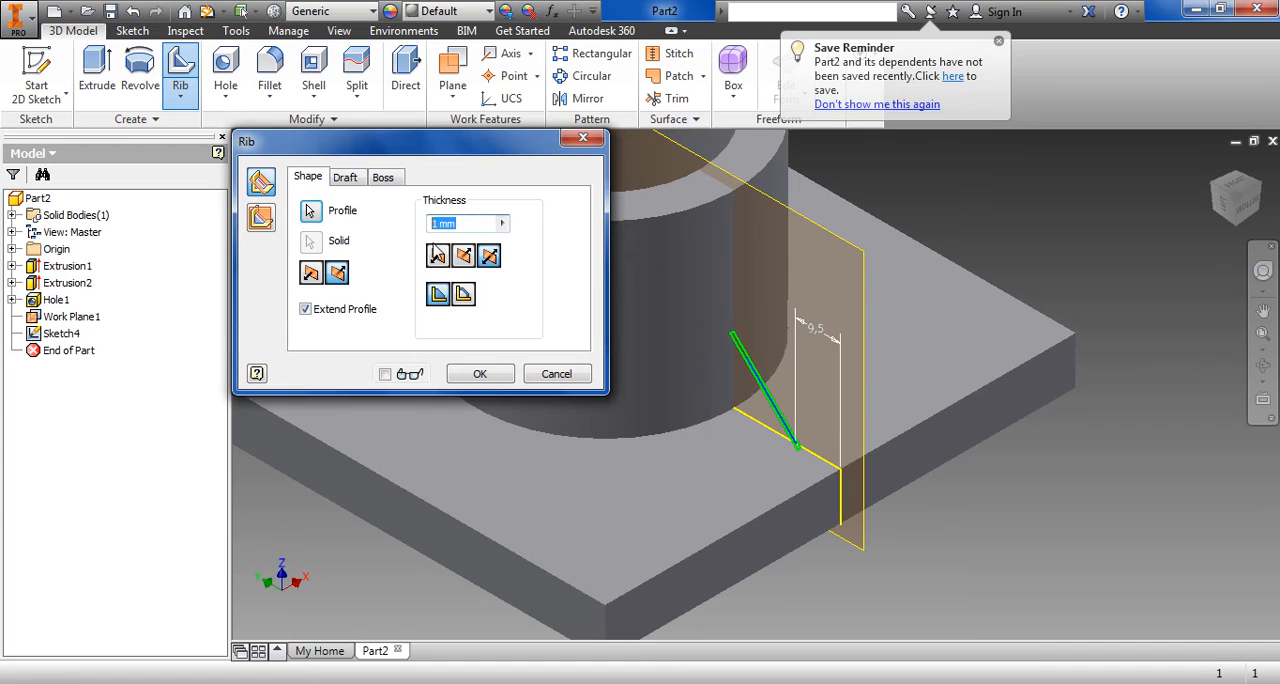
type("5")
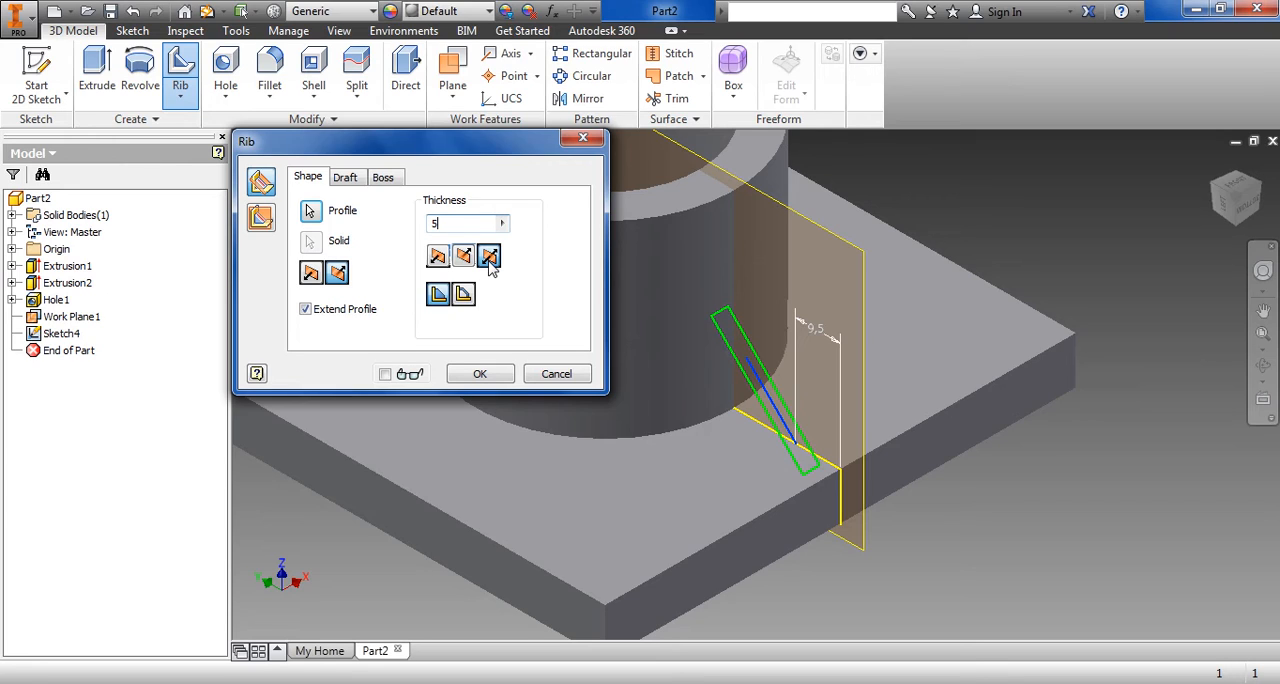
Preview the rib thickness on each single side of the profile line and return it to symmetric
left_click(465, 258)
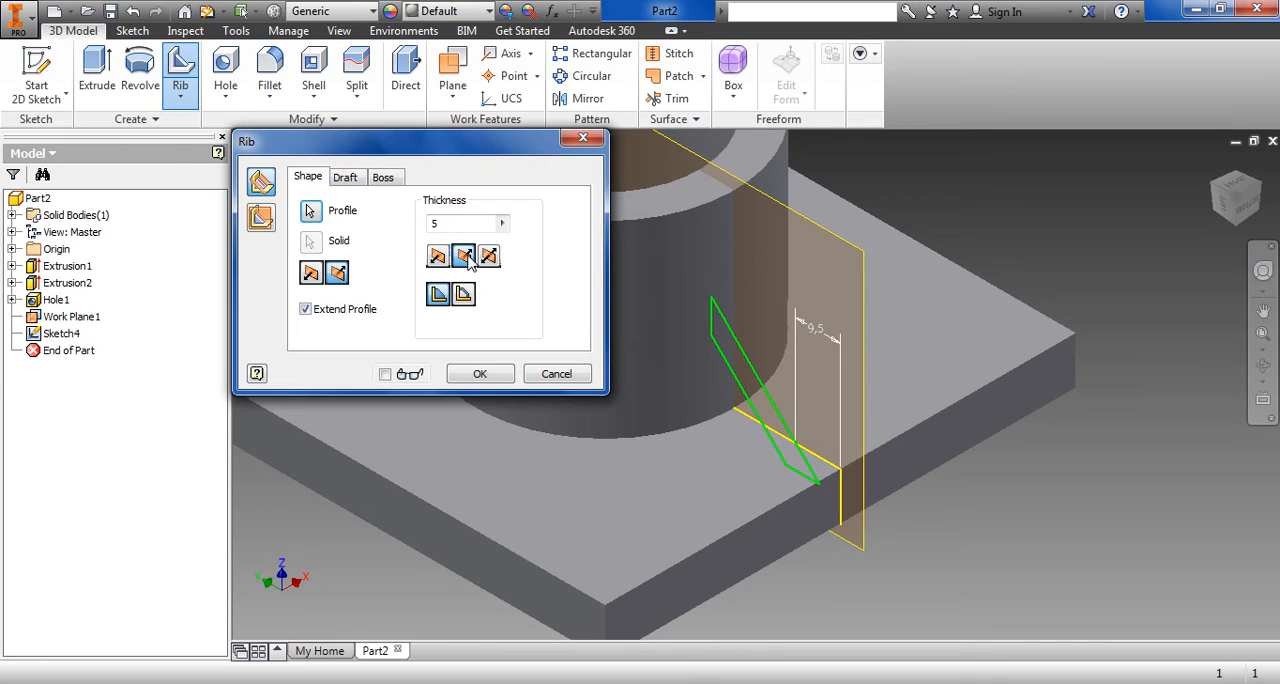
left_click(438, 257)
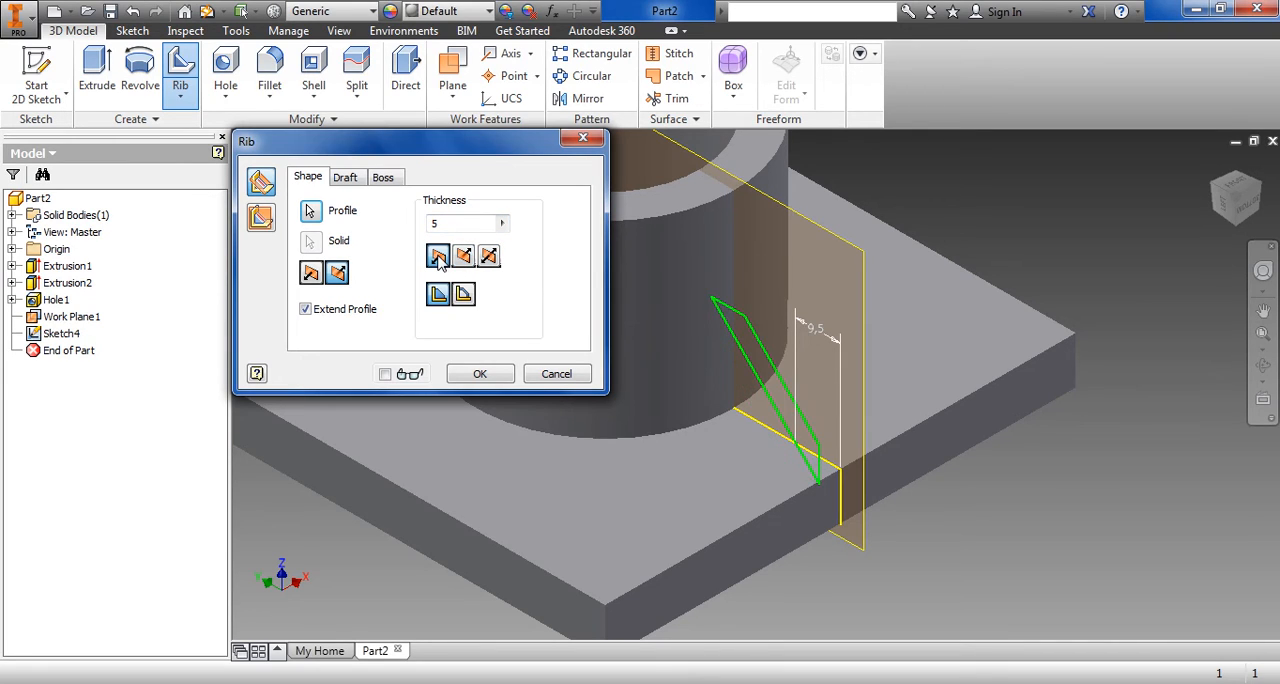
left_click(489, 257)
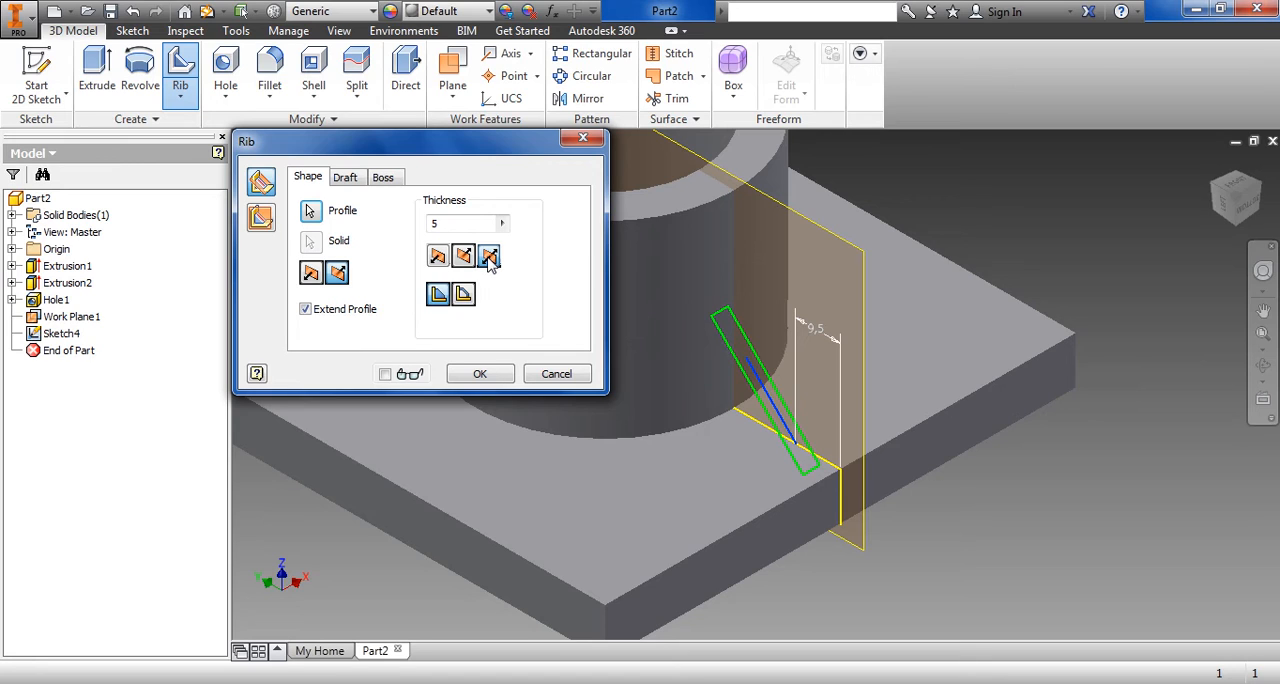
Try to create the symmetric 5 mm rib normal to the sketch plane with the profile extended
left_click(262, 219)
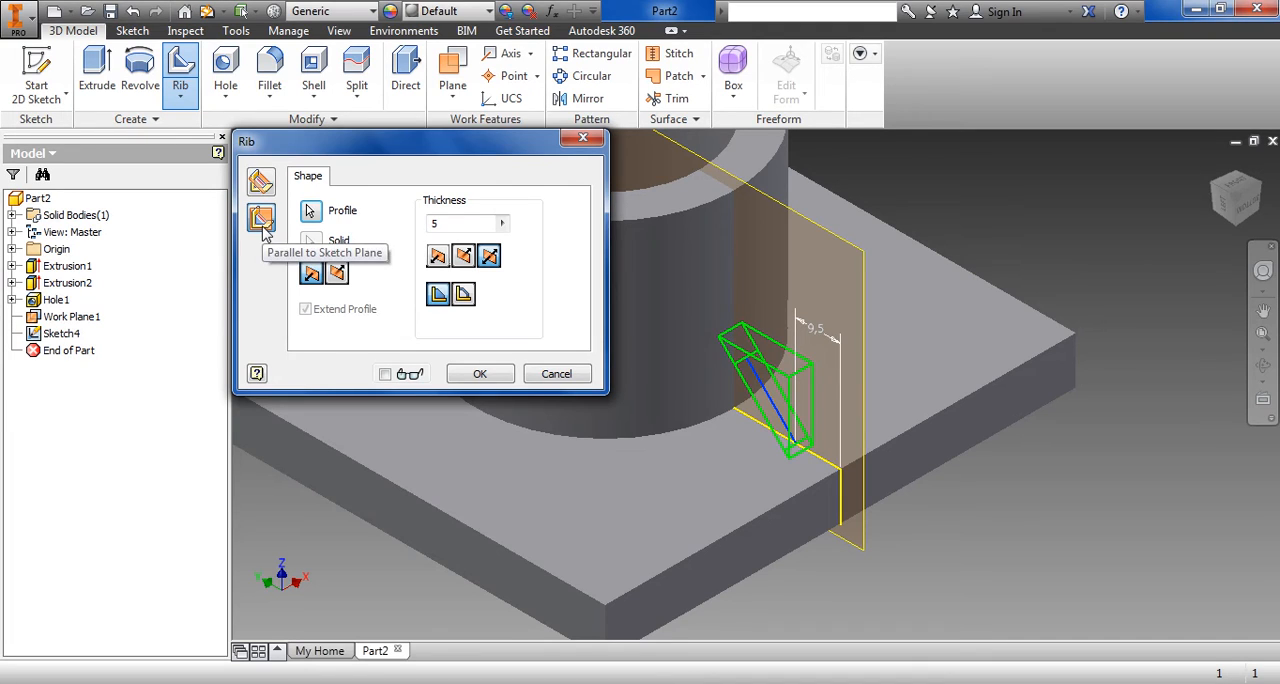
left_click(261, 184)
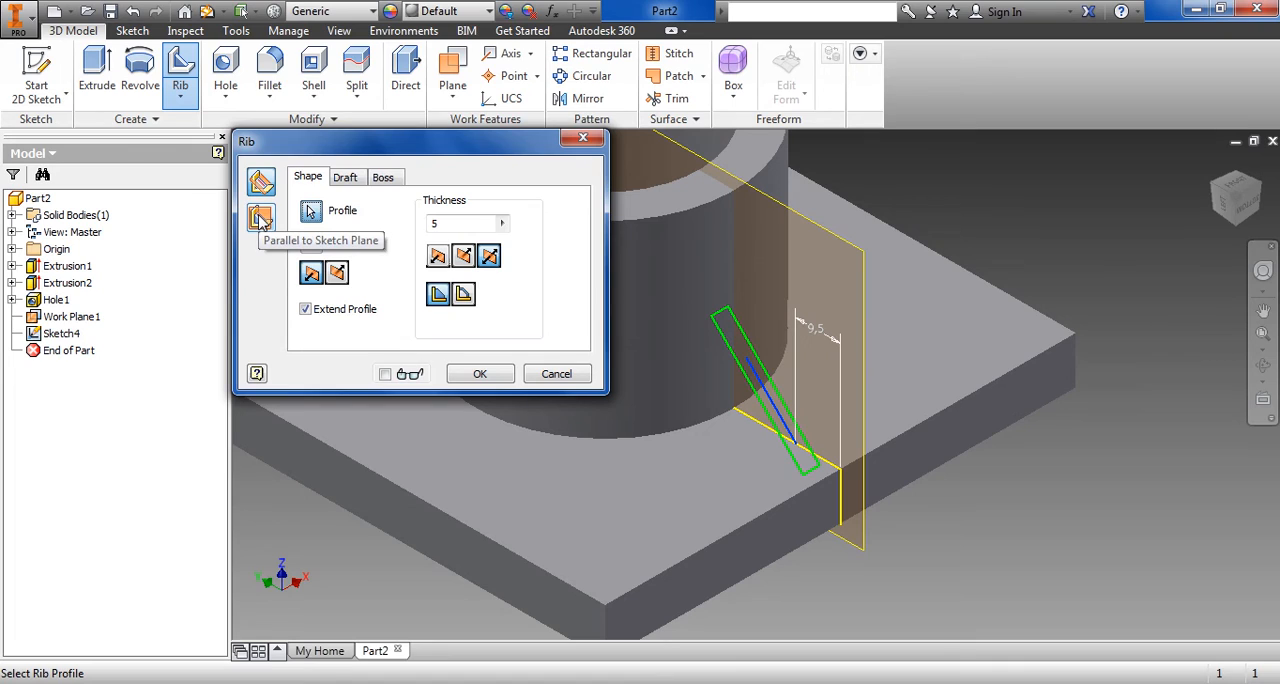
left_click(260, 220)
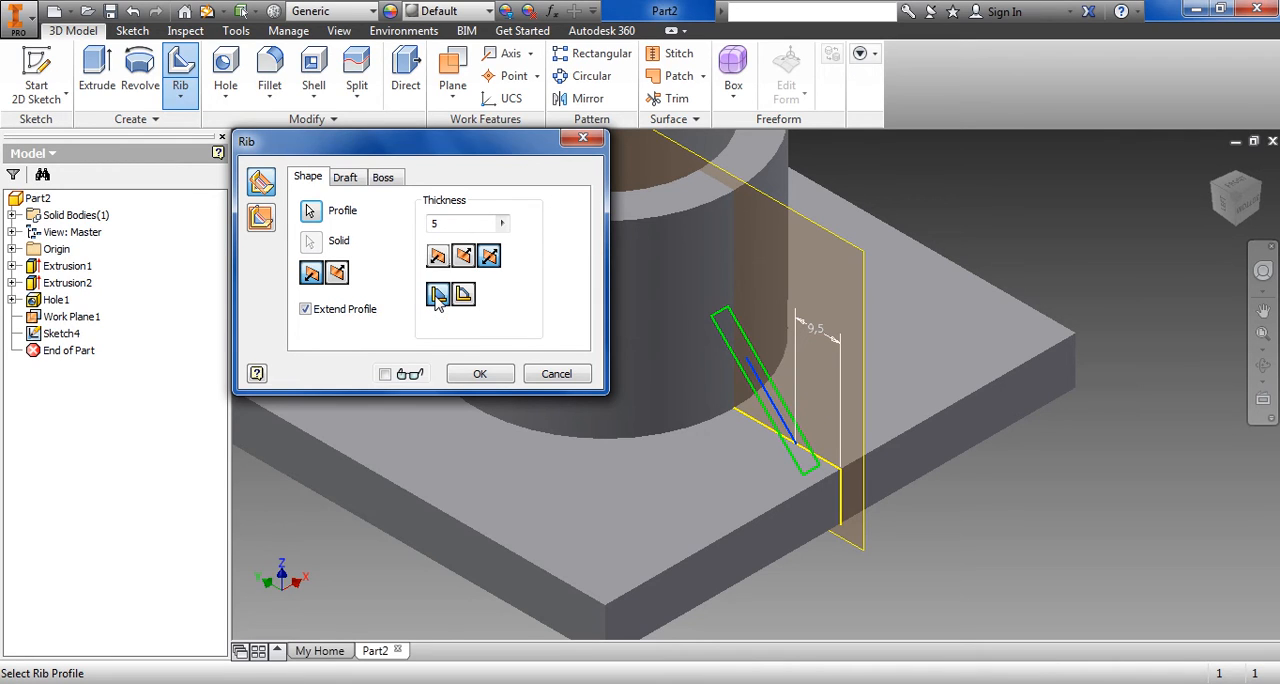
left_click(484, 376)
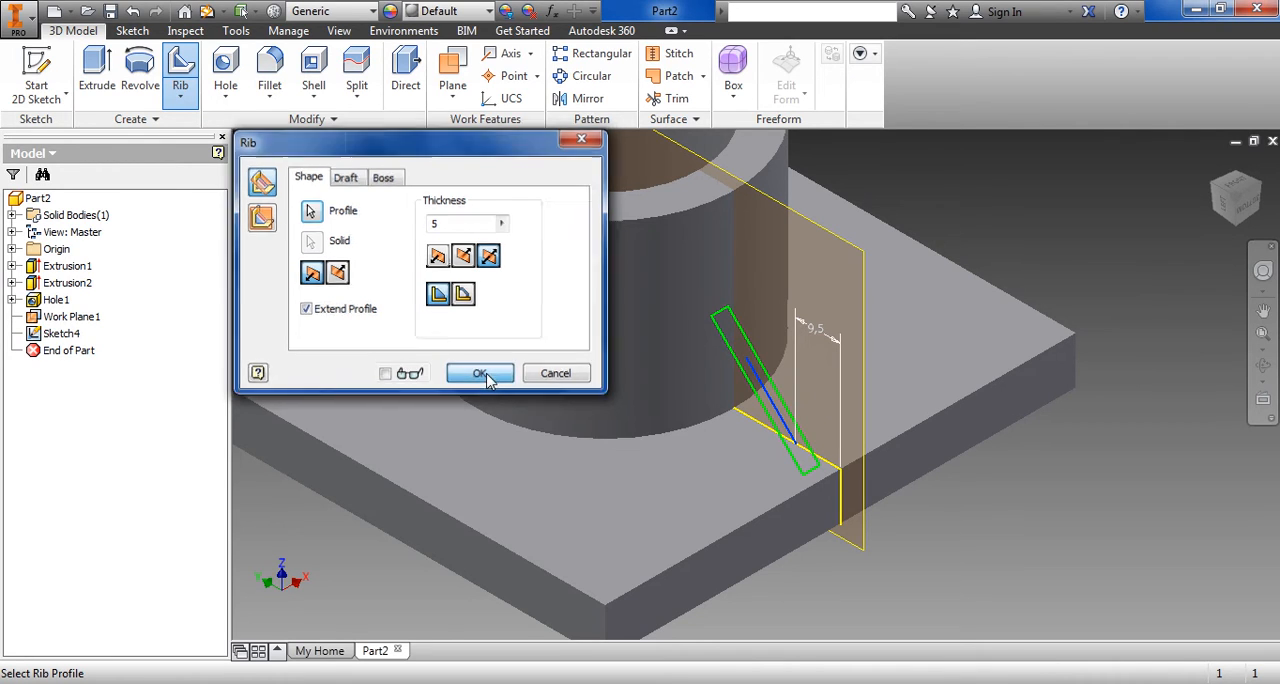
left_click(400, 176)
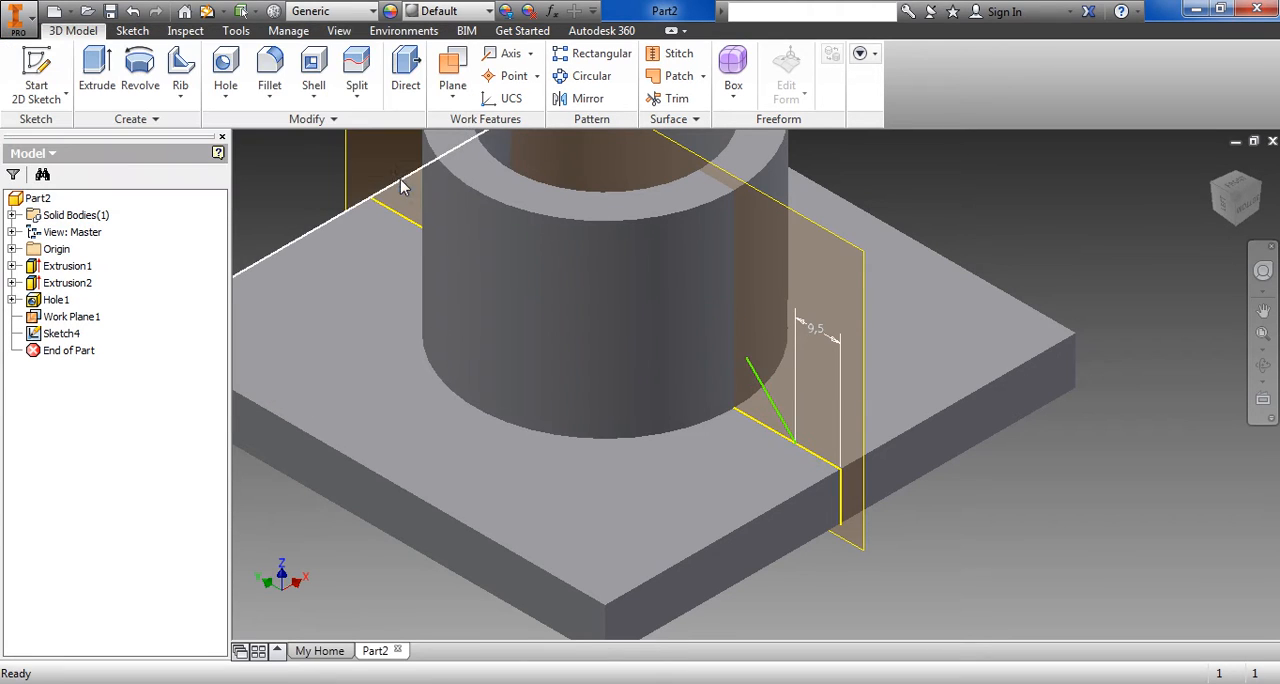
Try to create the 5 mm rib from the 45° line normal to the sketch plane with Extend Profile turned off
left_click(180, 94)
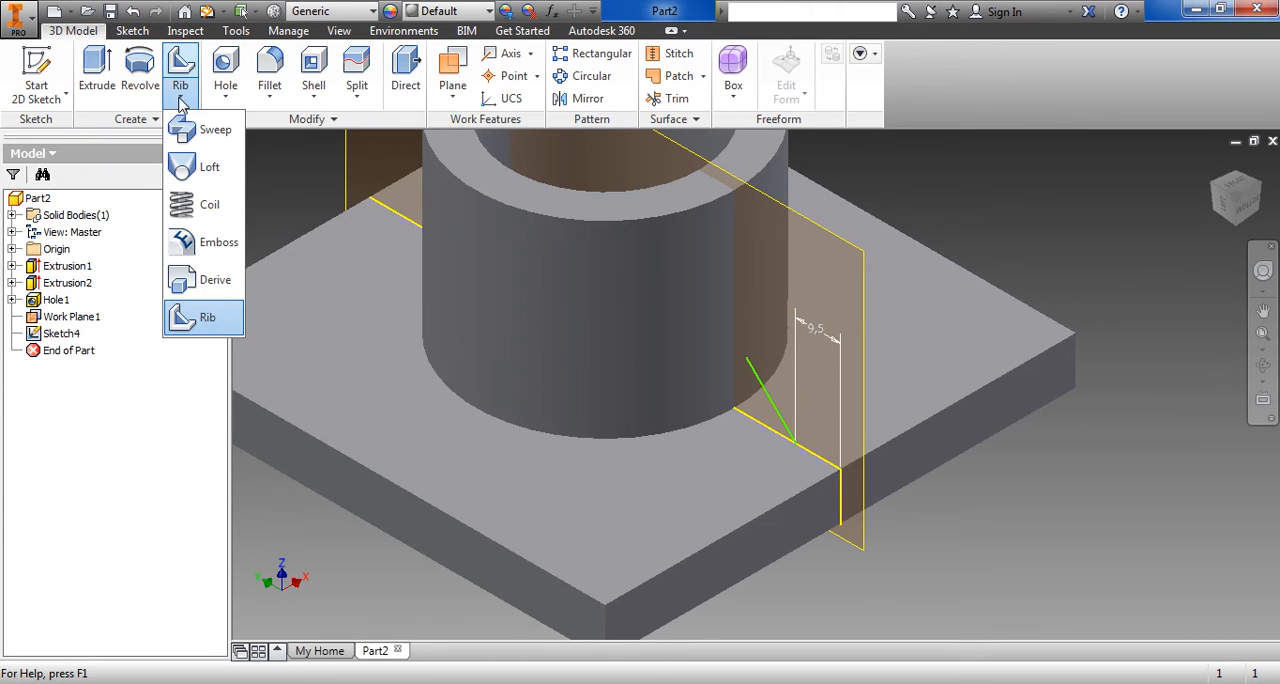
left_click(205, 317)
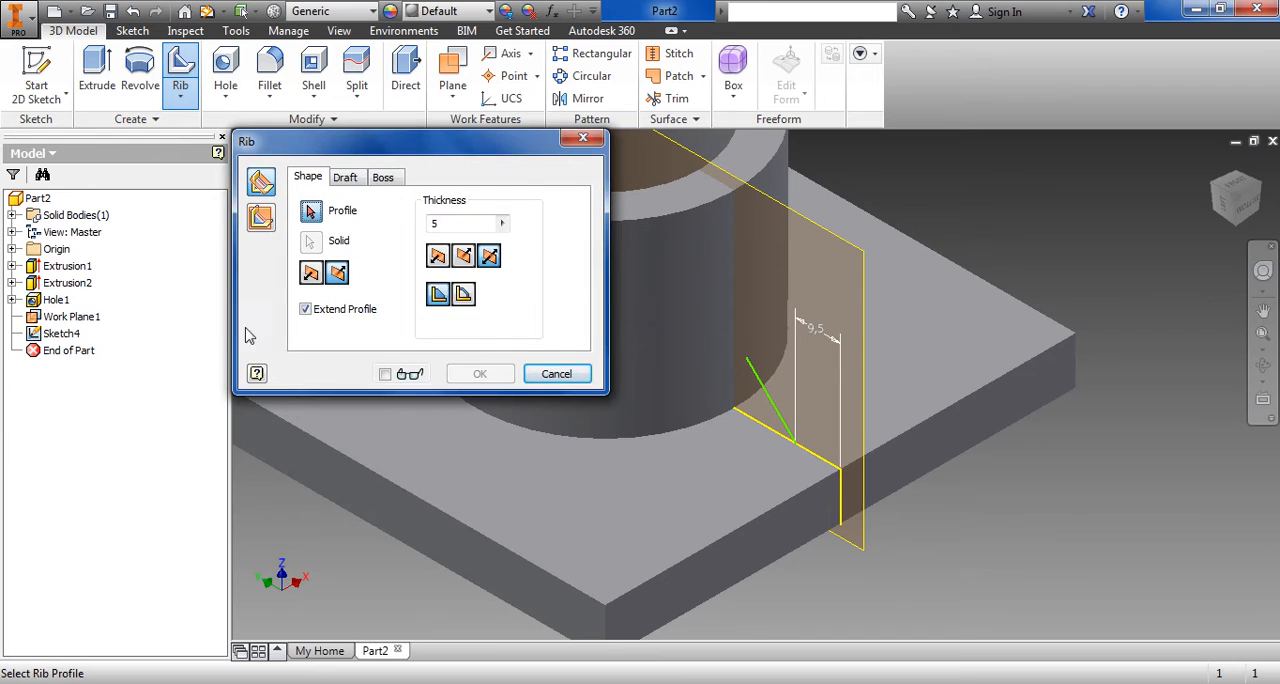
left_click(762, 388)
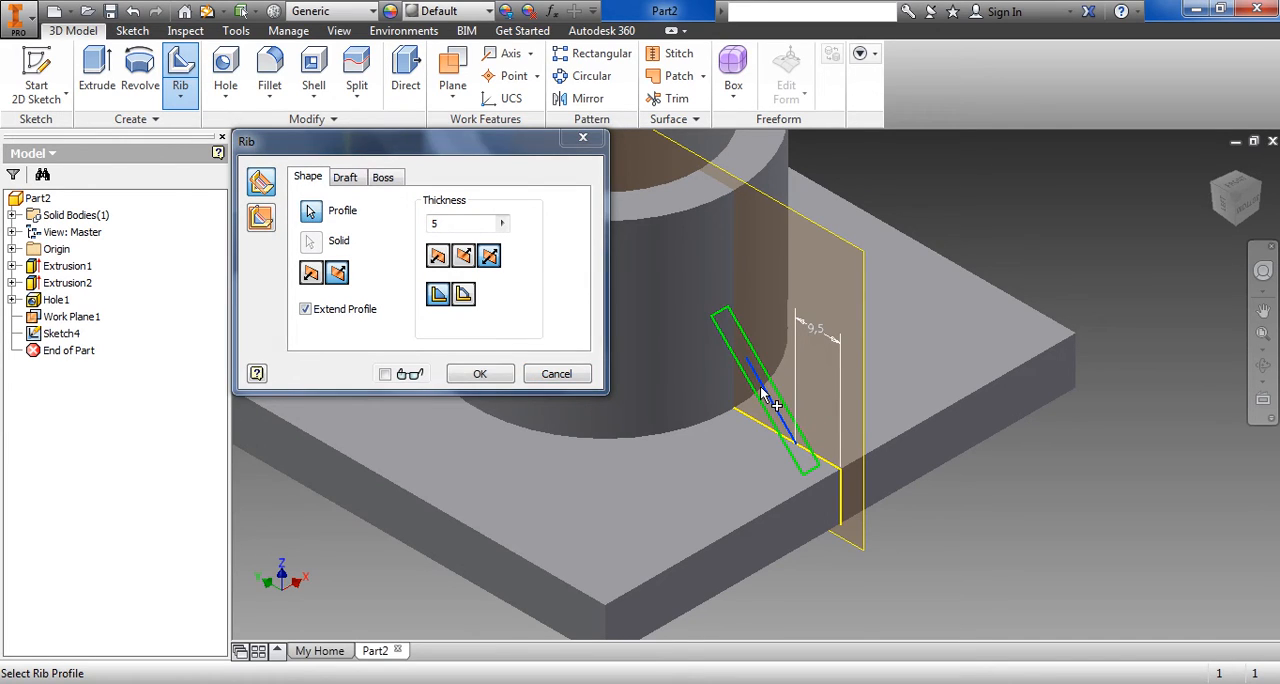
left_click(440, 300)
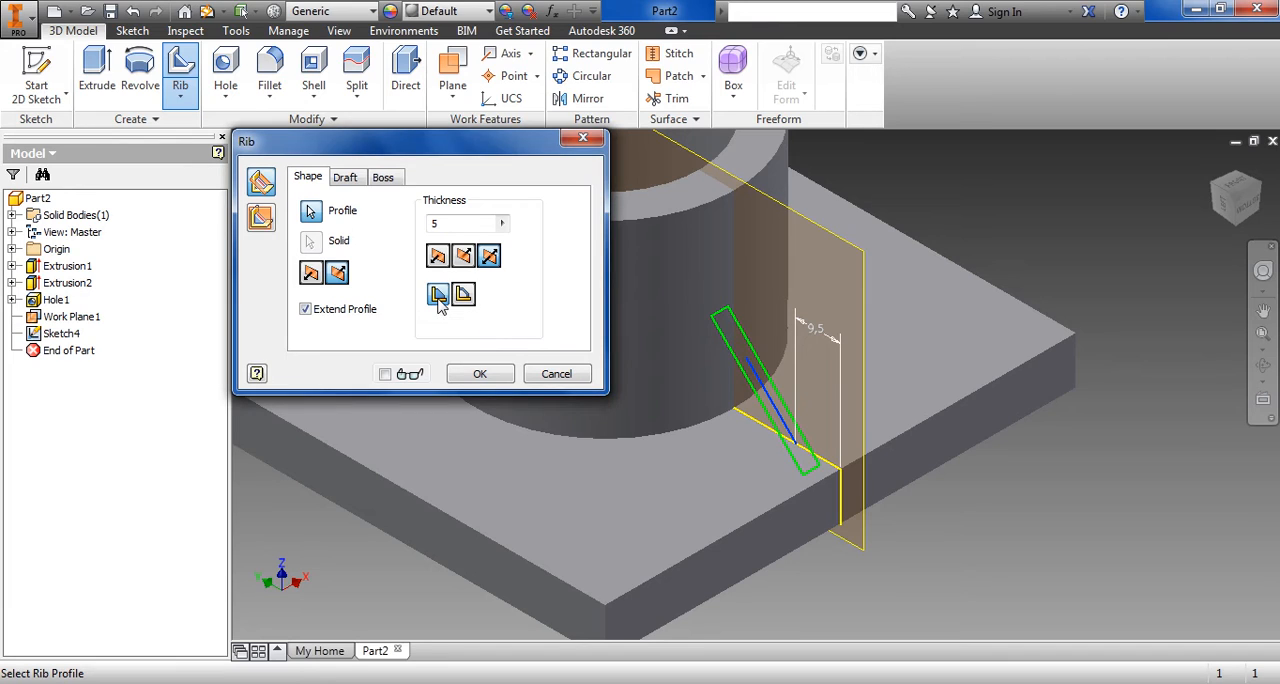
left_click(312, 311)
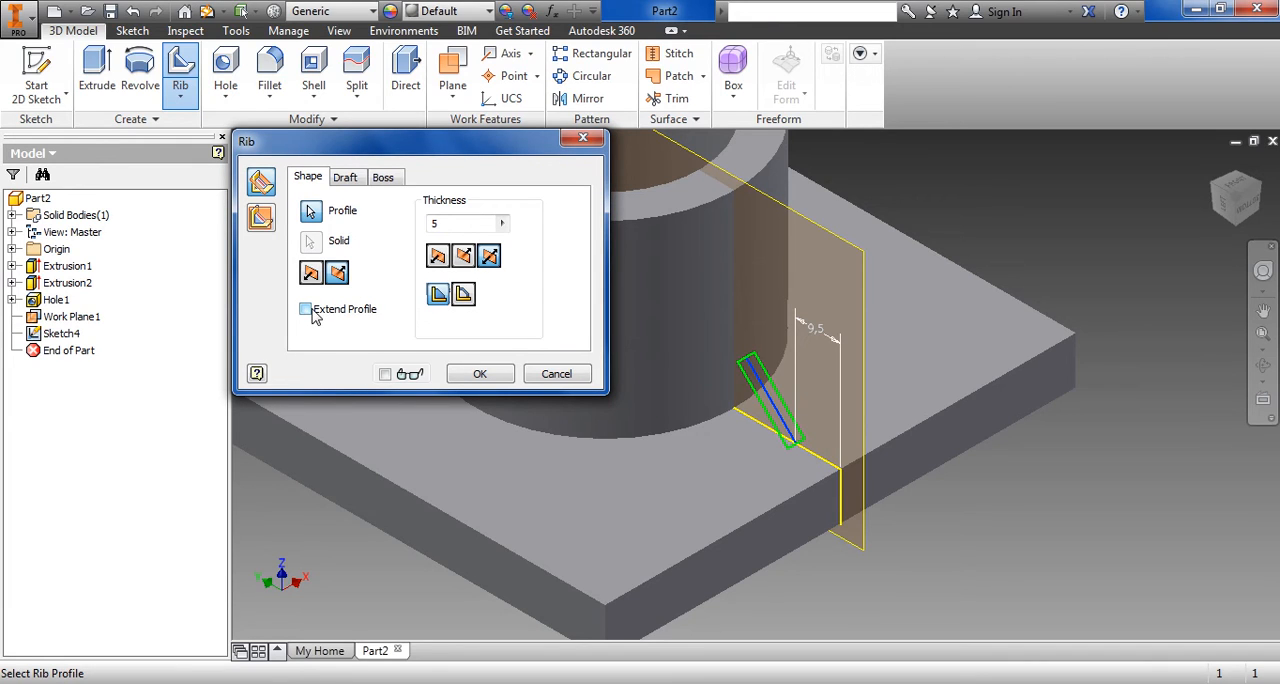
left_click(313, 316)
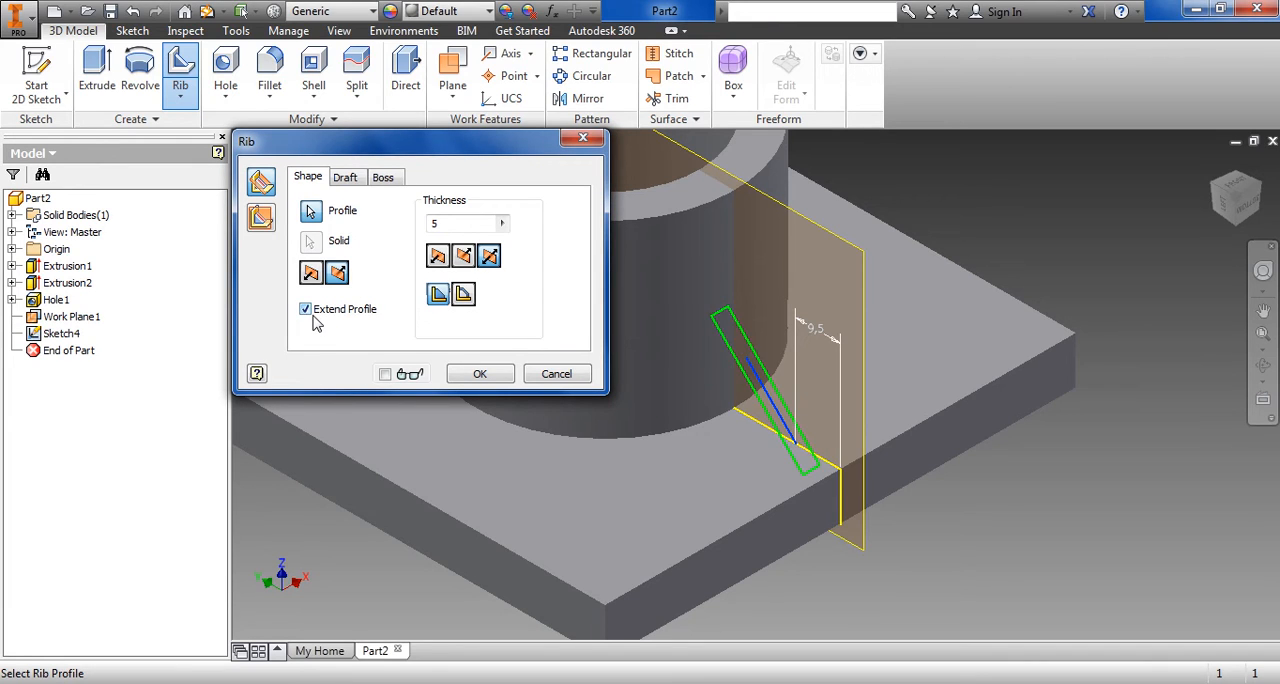
left_click(313, 316)
left_click(484, 373)
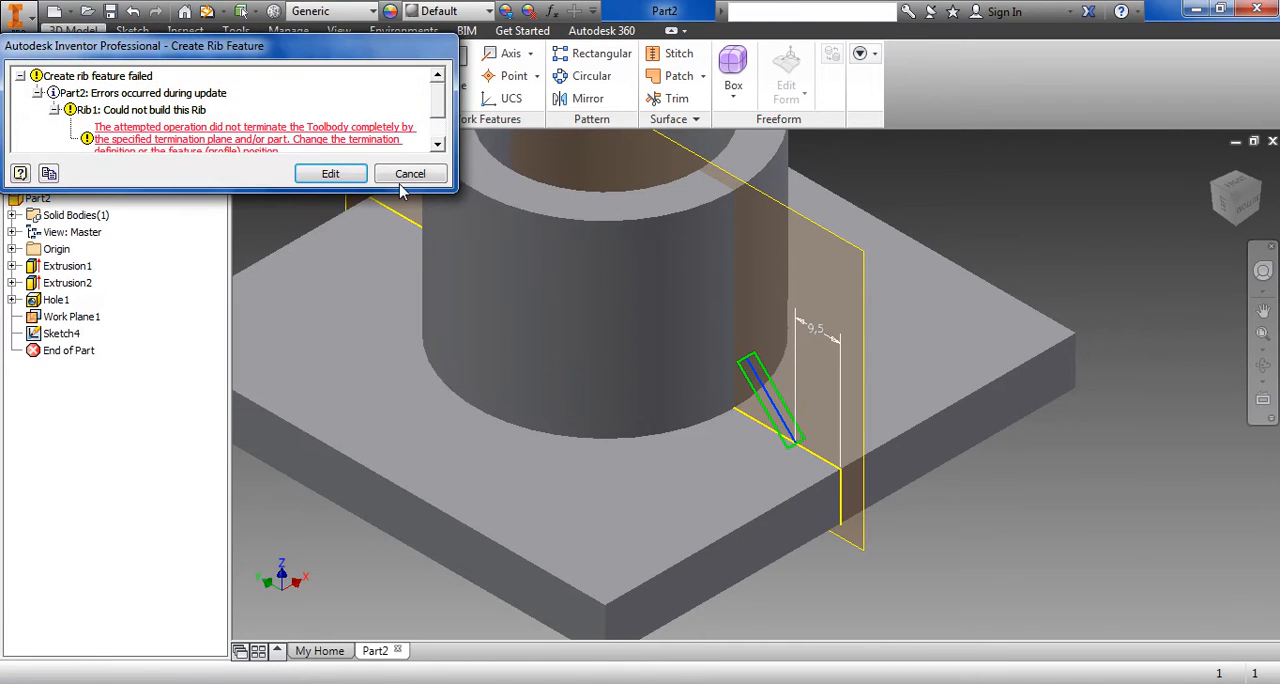
left_click(404, 177)
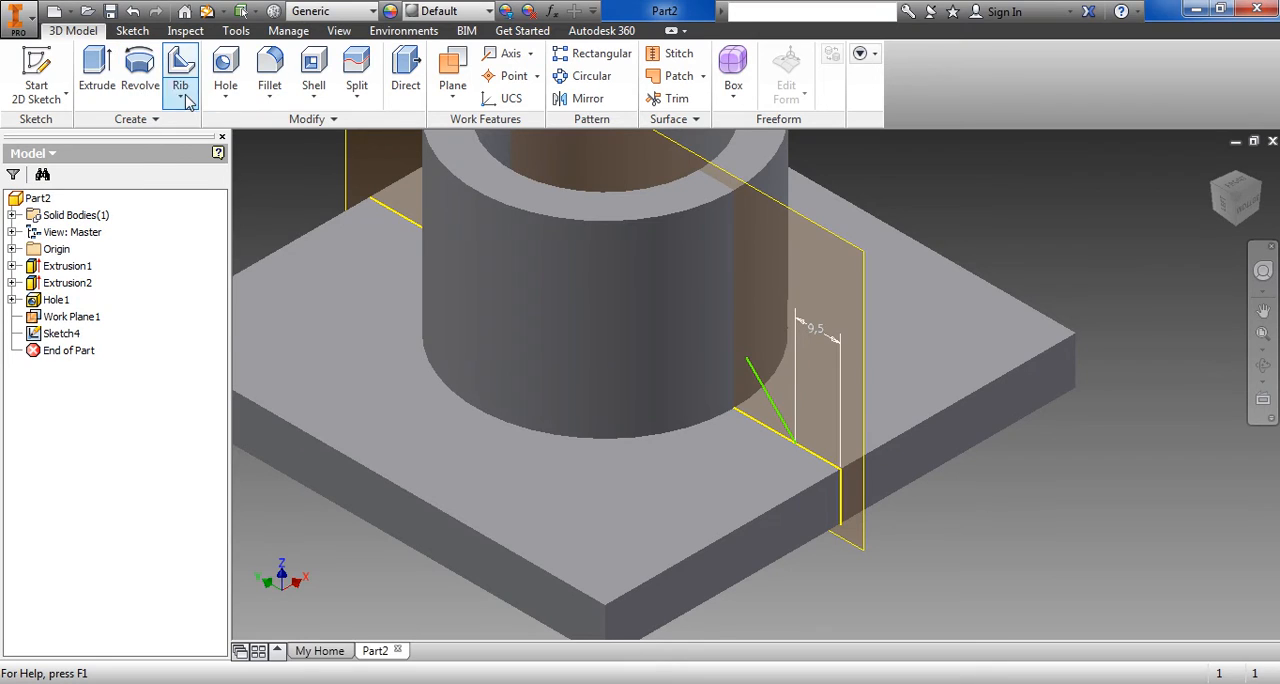
Start the rib again from the 45° line, parallel to the sketch plane and filling towards the boss and base plate
left_click(184, 99)
left_click(207, 320)
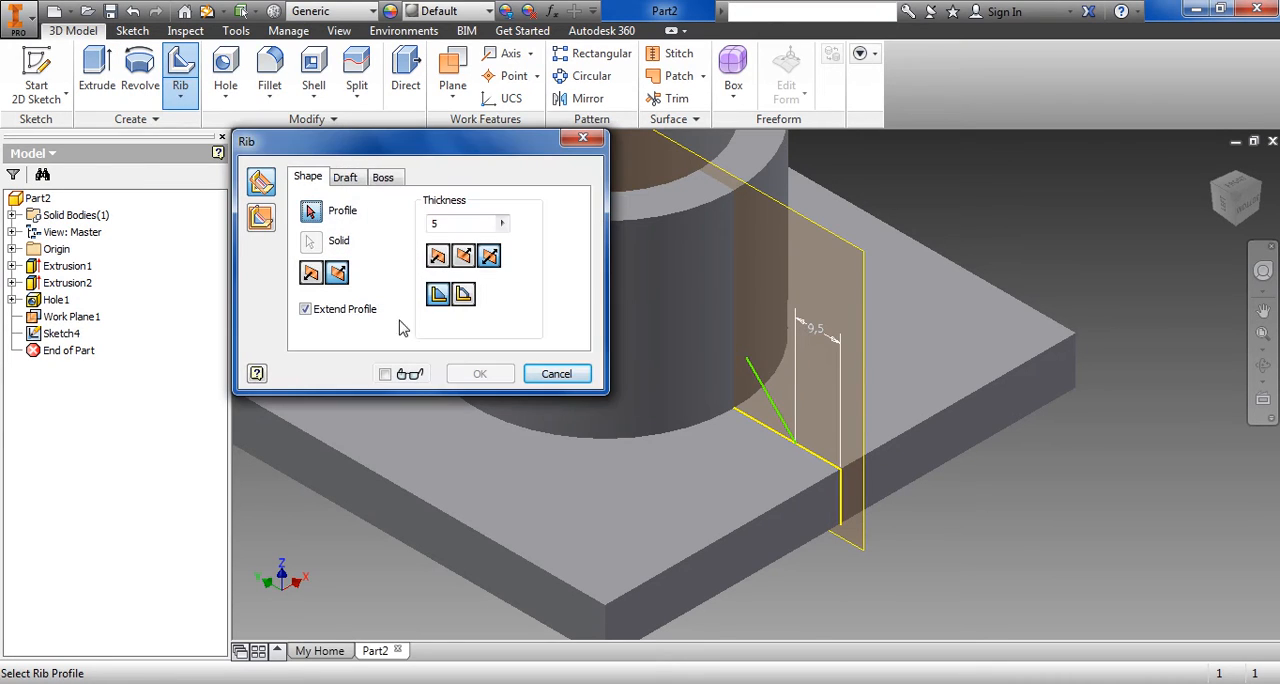
left_click(765, 388)
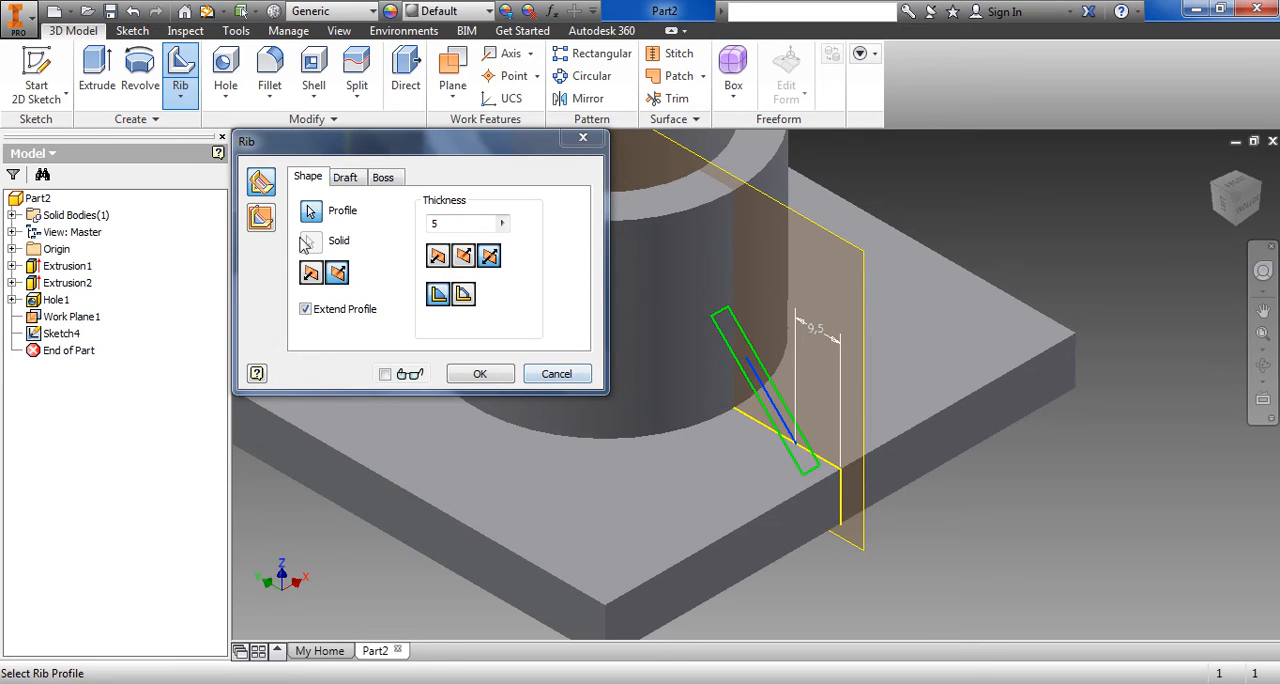
left_click(262, 220)
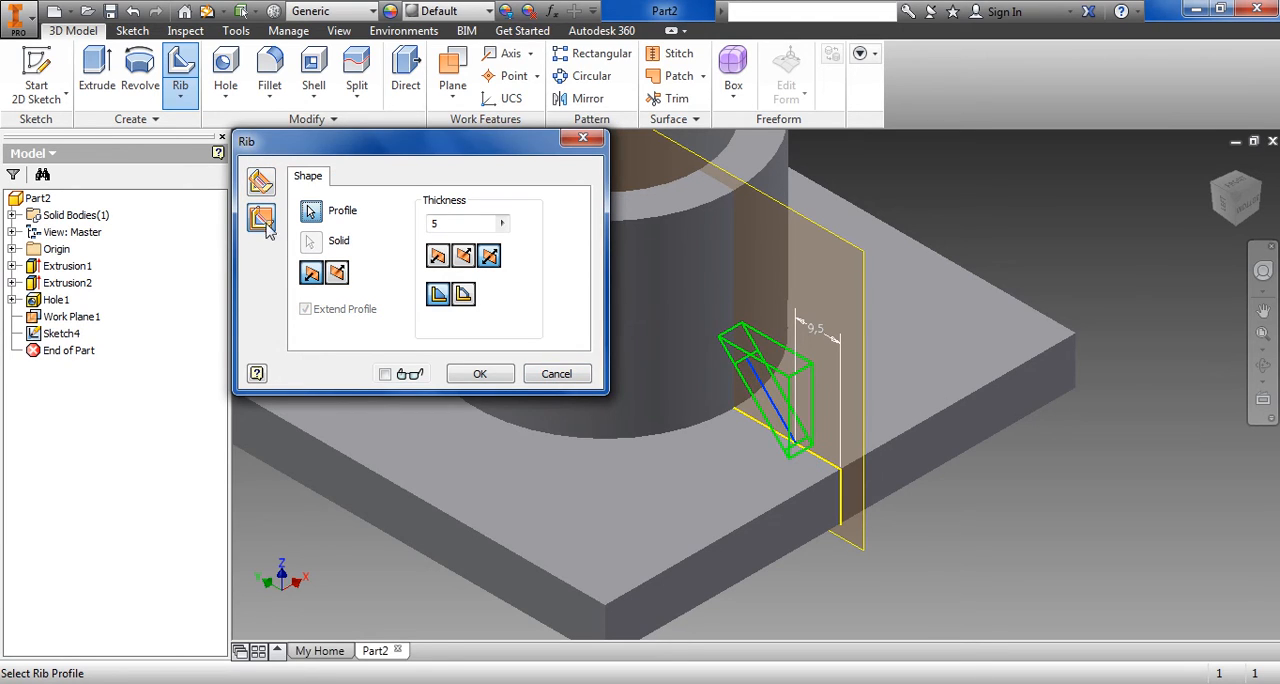
left_click(336, 275)
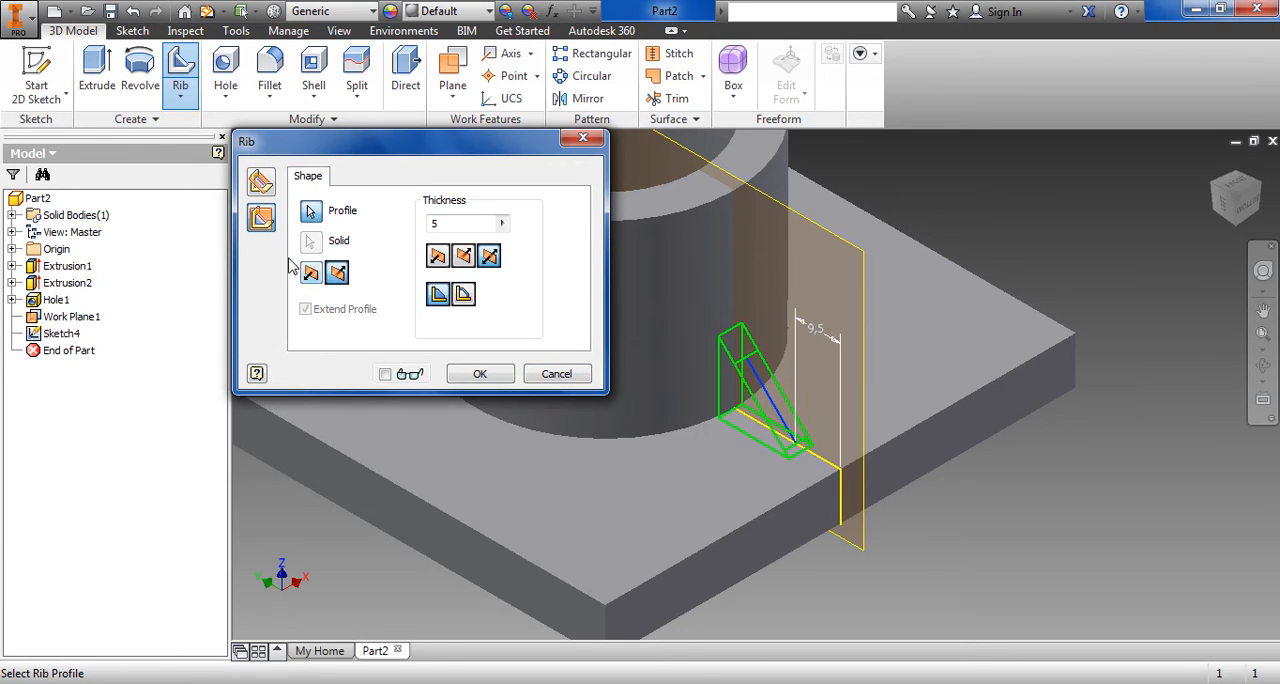
Preview the opposite fill direction and the normal orientation, and return the rib to parallel to the sketch plane
left_click(312, 274)
left_click(338, 276)
left_click(262, 180)
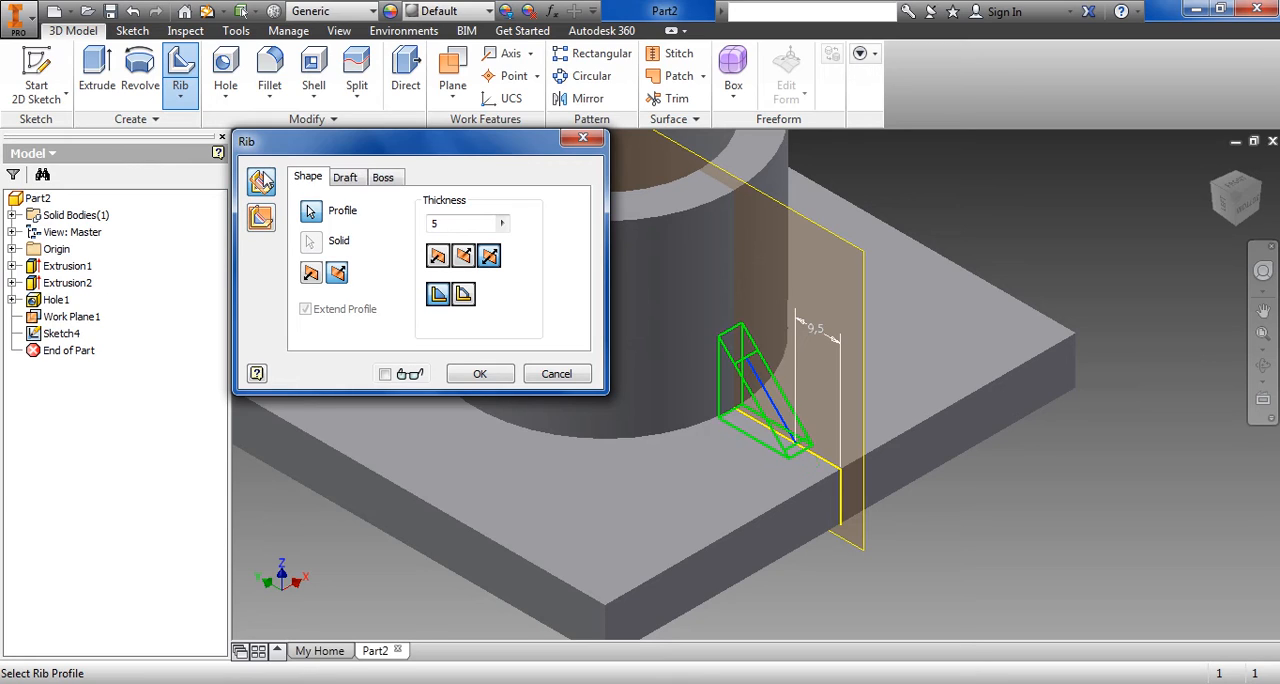
left_click(262, 216)
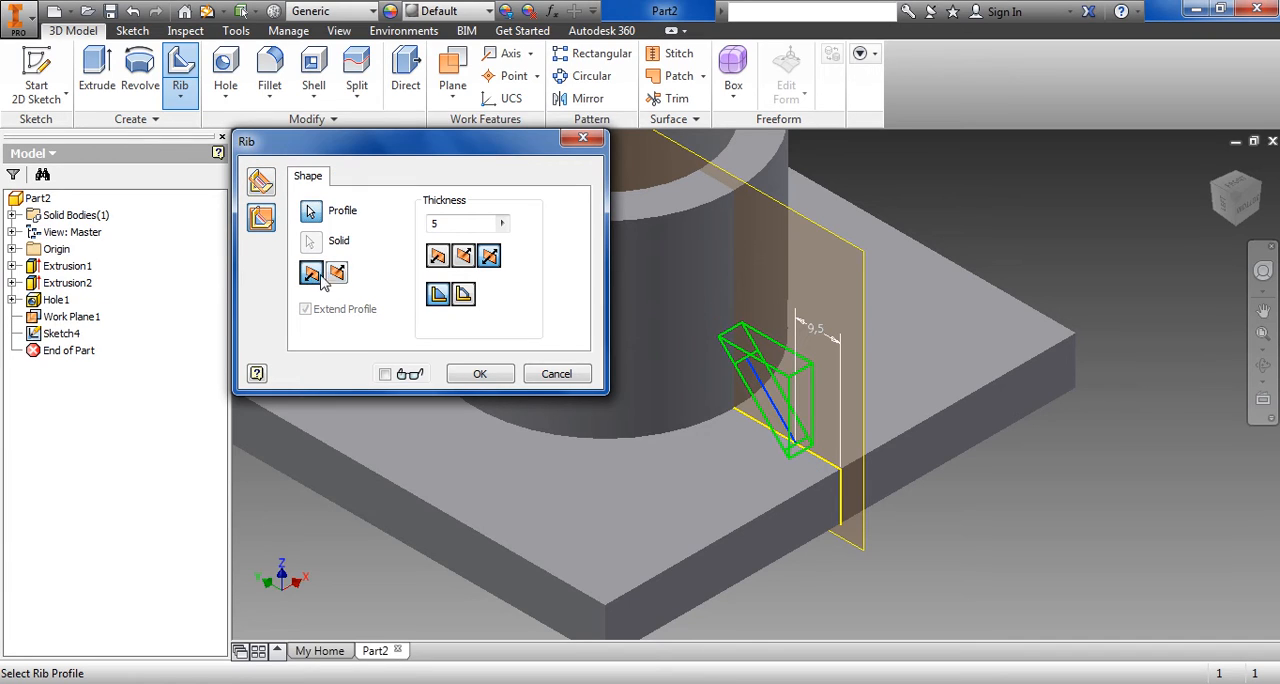
Compare the rib's two fill directions and its finite extent, ending with a full fill towards the boss and base plate
left_click(336, 273)
left_click(311, 273)
left_click(340, 277)
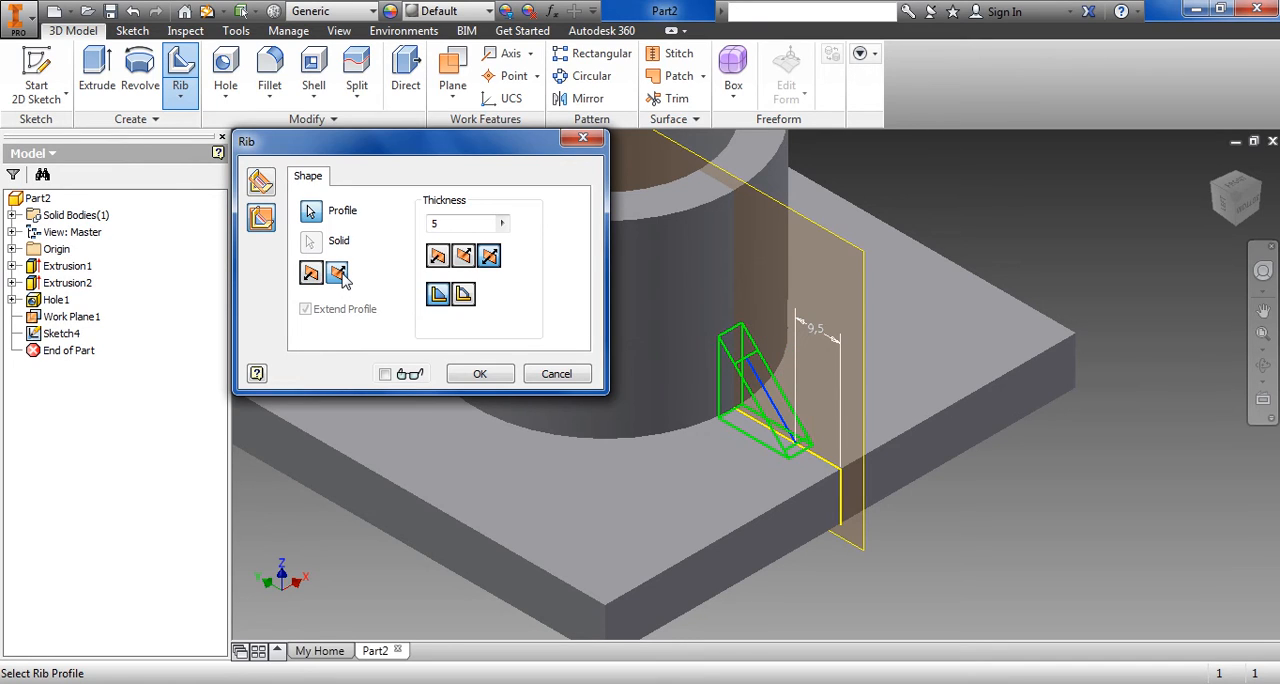
left_click(311, 276)
left_click(340, 276)
left_click(313, 275)
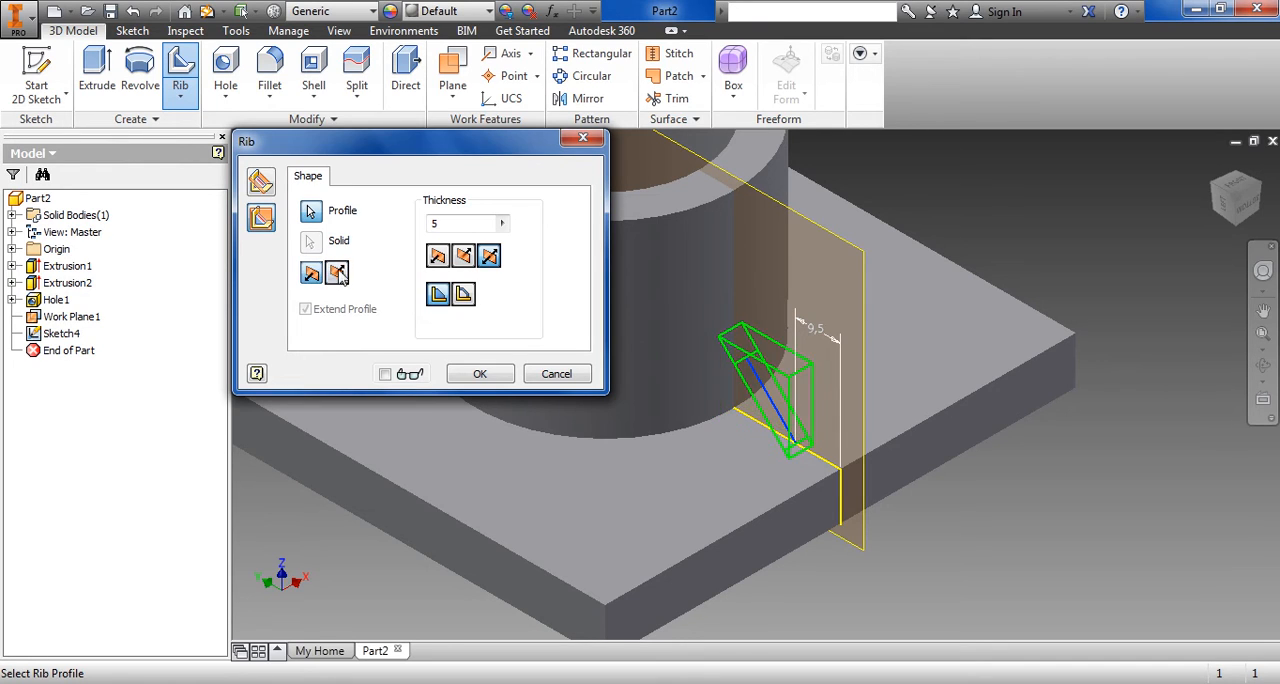
left_click(344, 276)
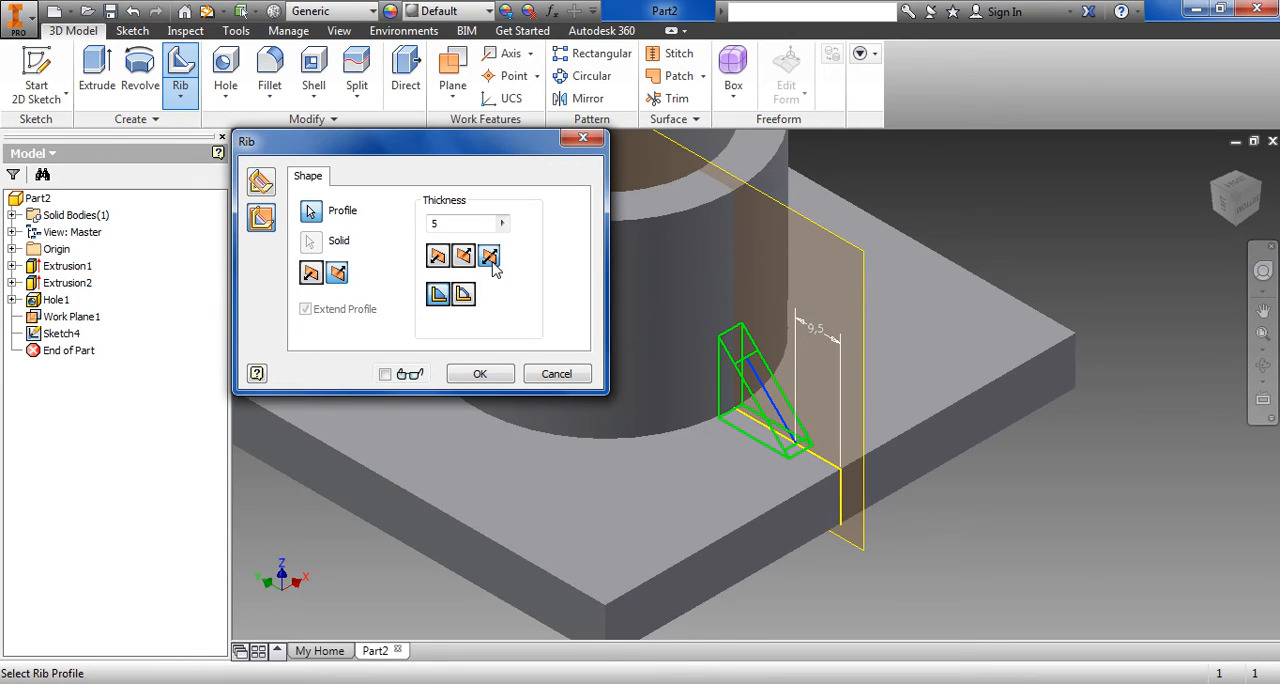
left_click(463, 294)
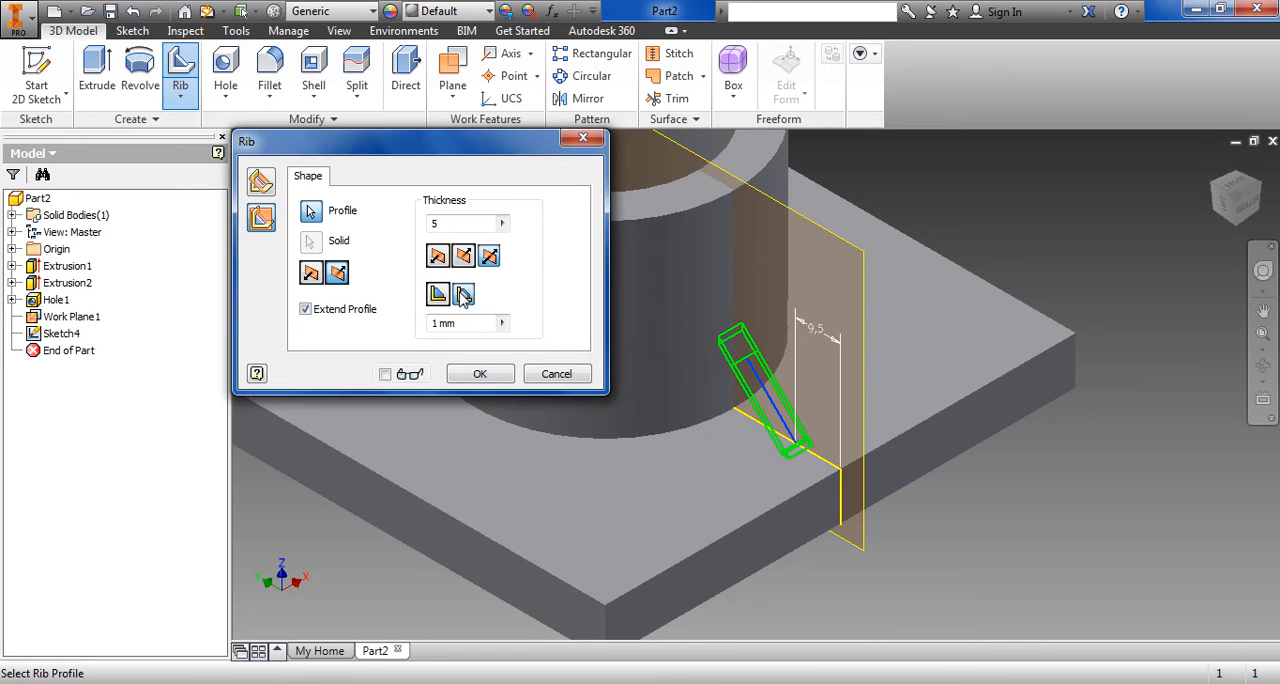
left_click(442, 300)
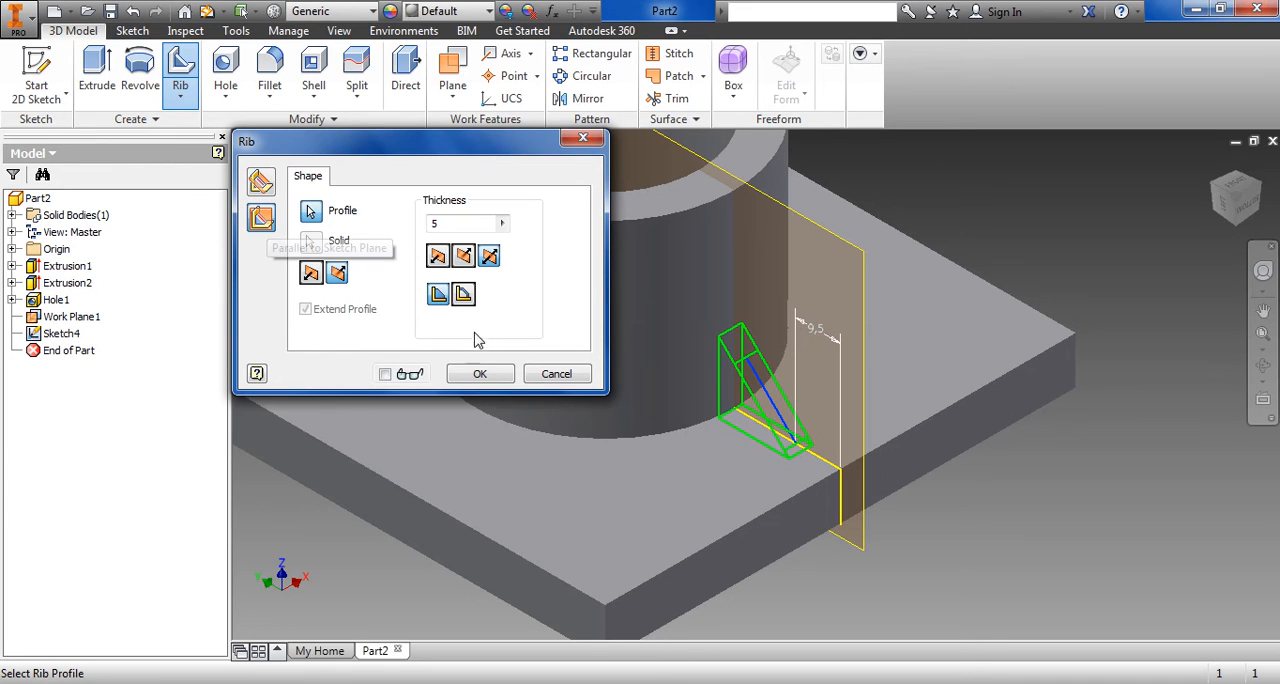
Create the 5 mm rib between the boss and the base plate with the current settings
left_click(478, 374)
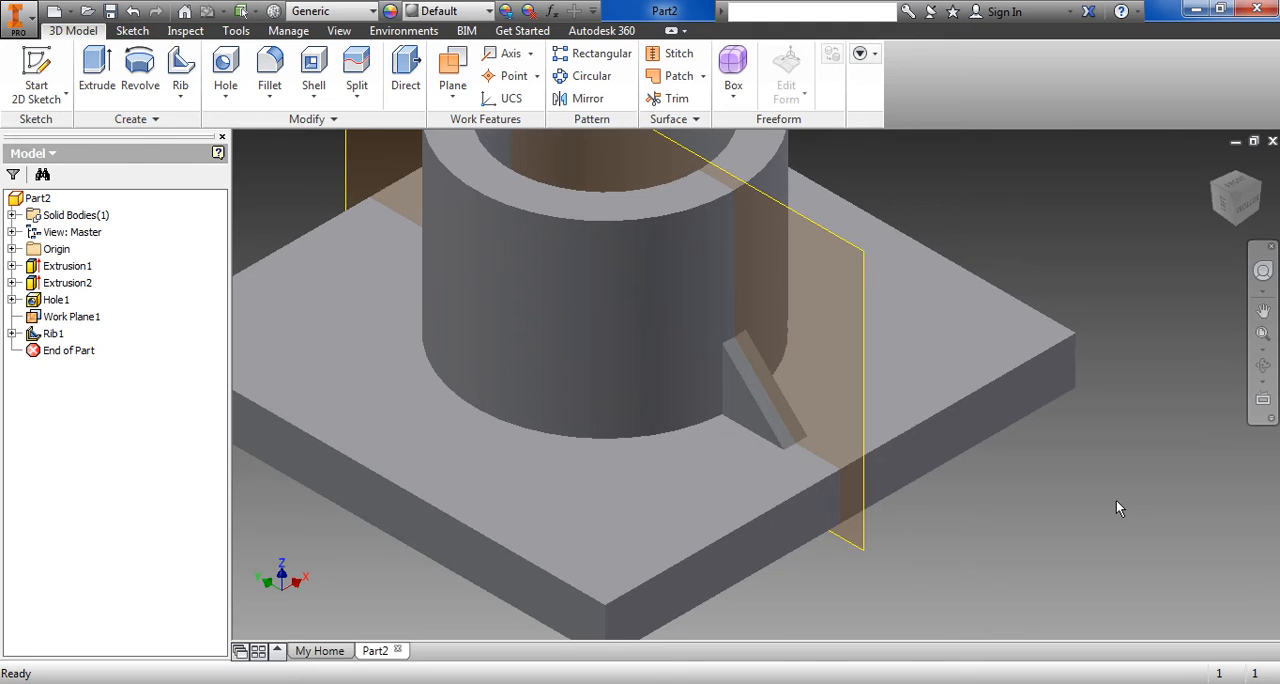
scroll(1046, 501, "down", 4)
scroll(1050, 501, "up", 8)
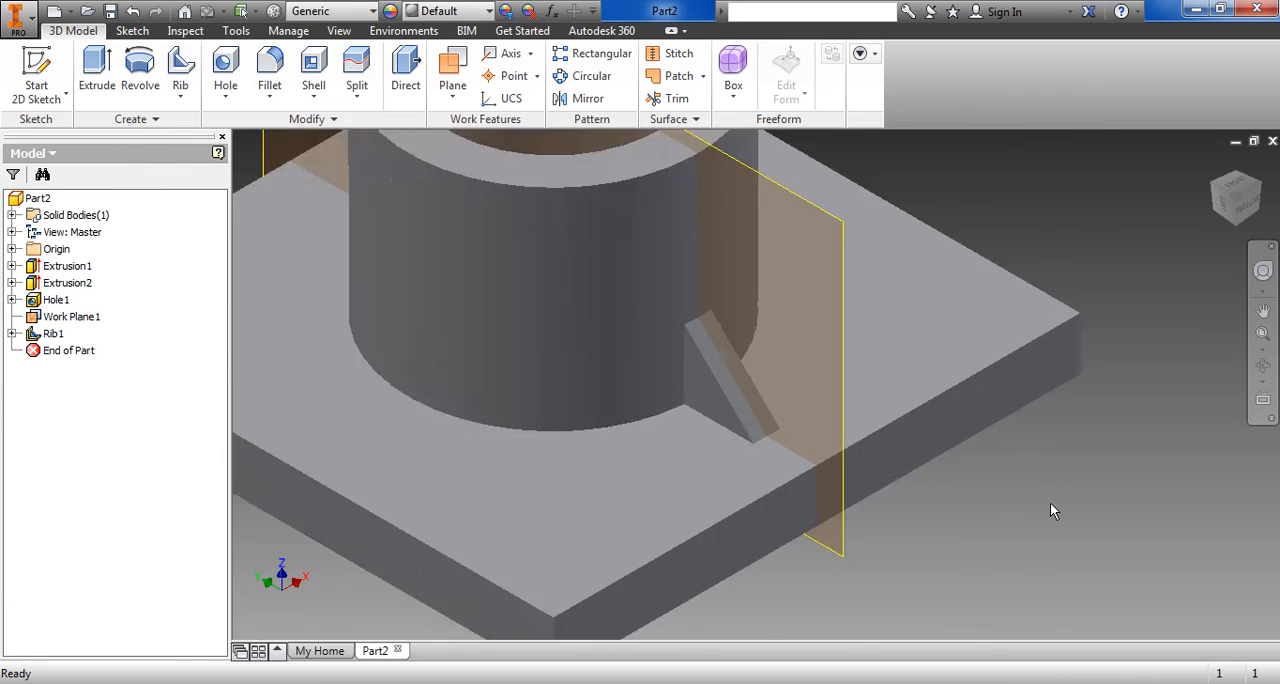
scroll(1050, 501, "down", 3)
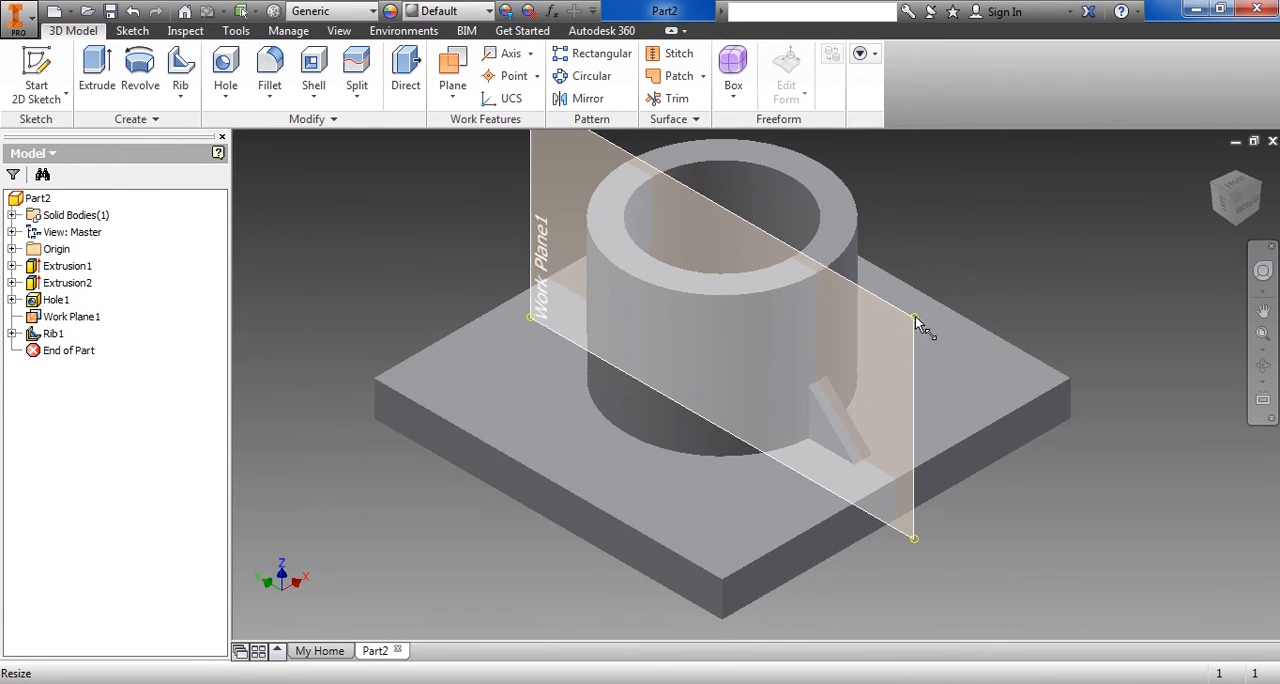
Hide the work plane that passes through the boss and the rib
left_click(900, 318)
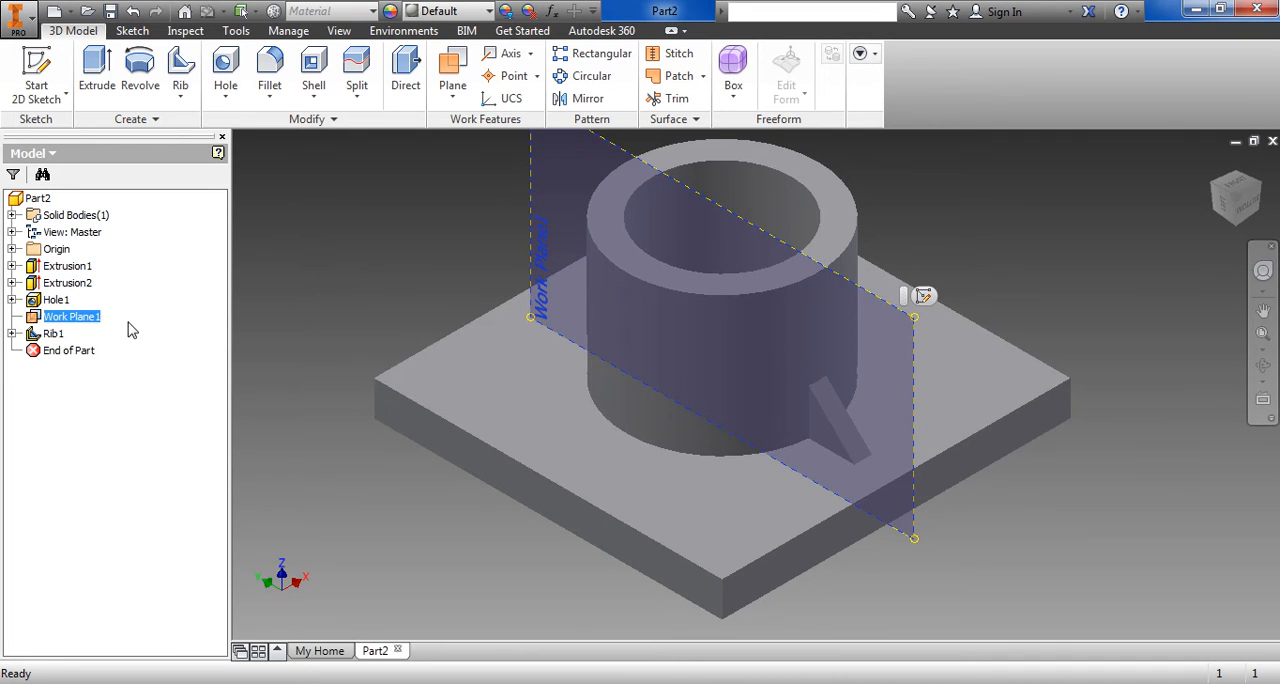
right_click(70, 320)
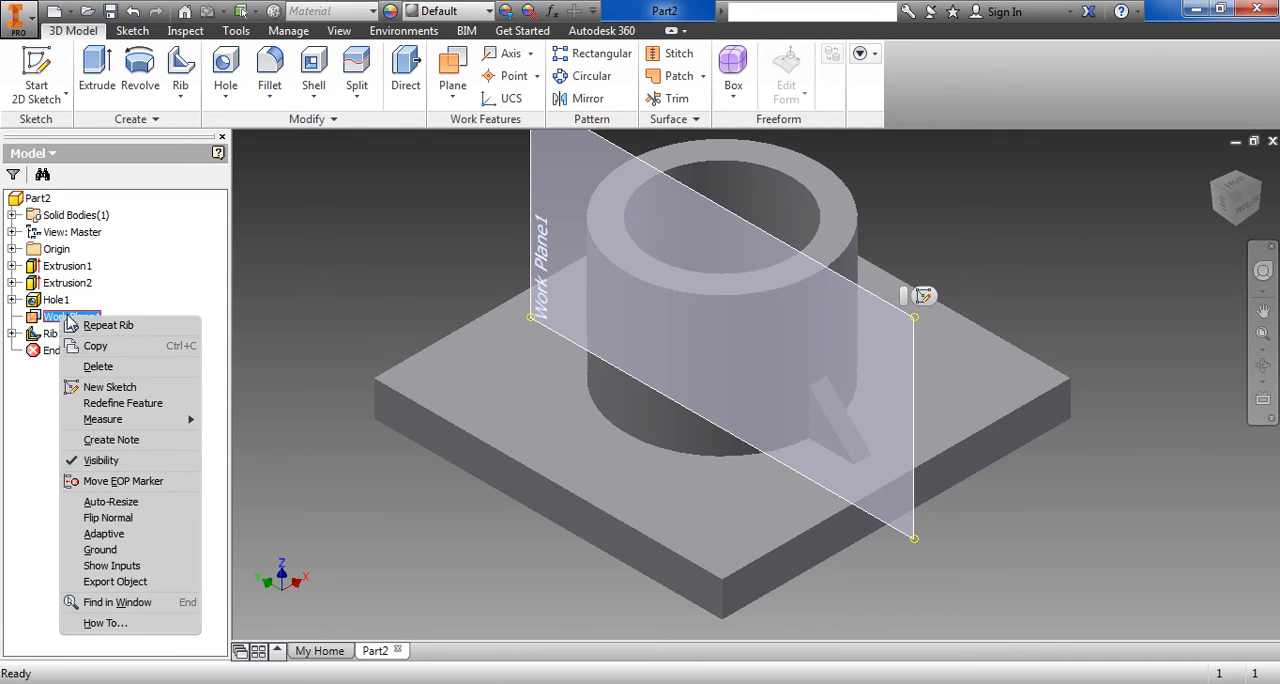
left_click(88, 461)
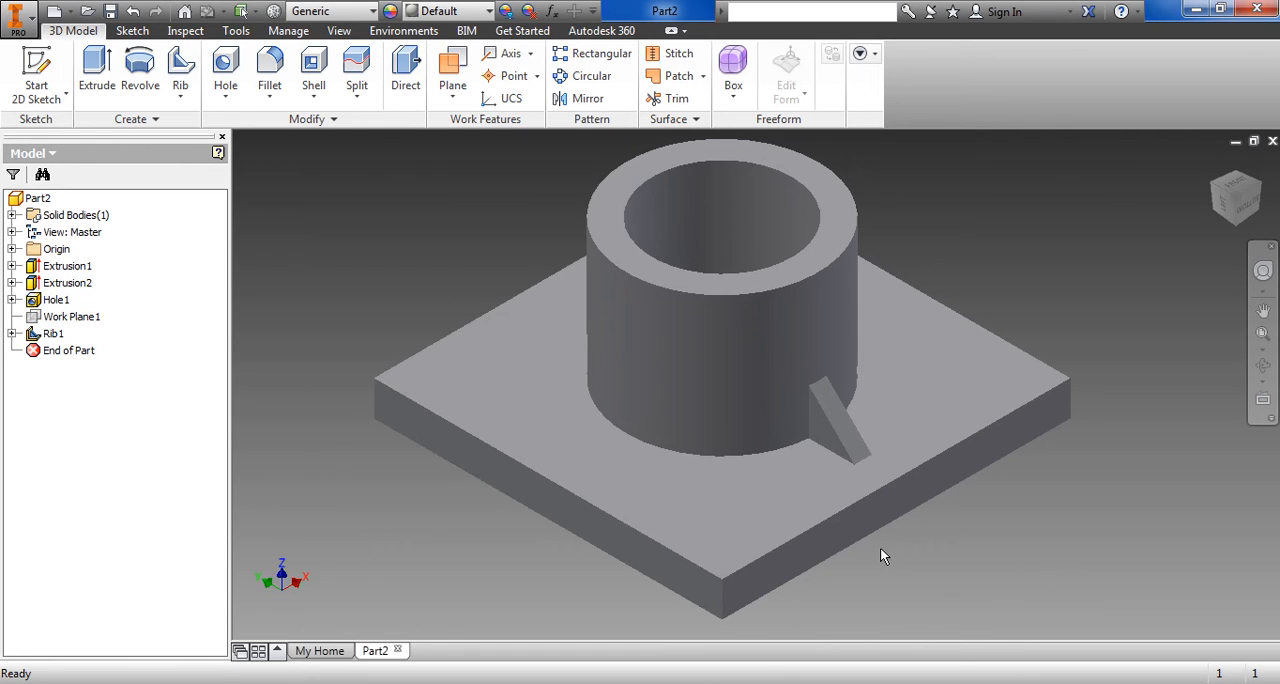
mouse_move(937, 537)
middle_mouse_down()
mouse_move(968, 506)
mouse_move(932, 550)
middle_mouse_up()
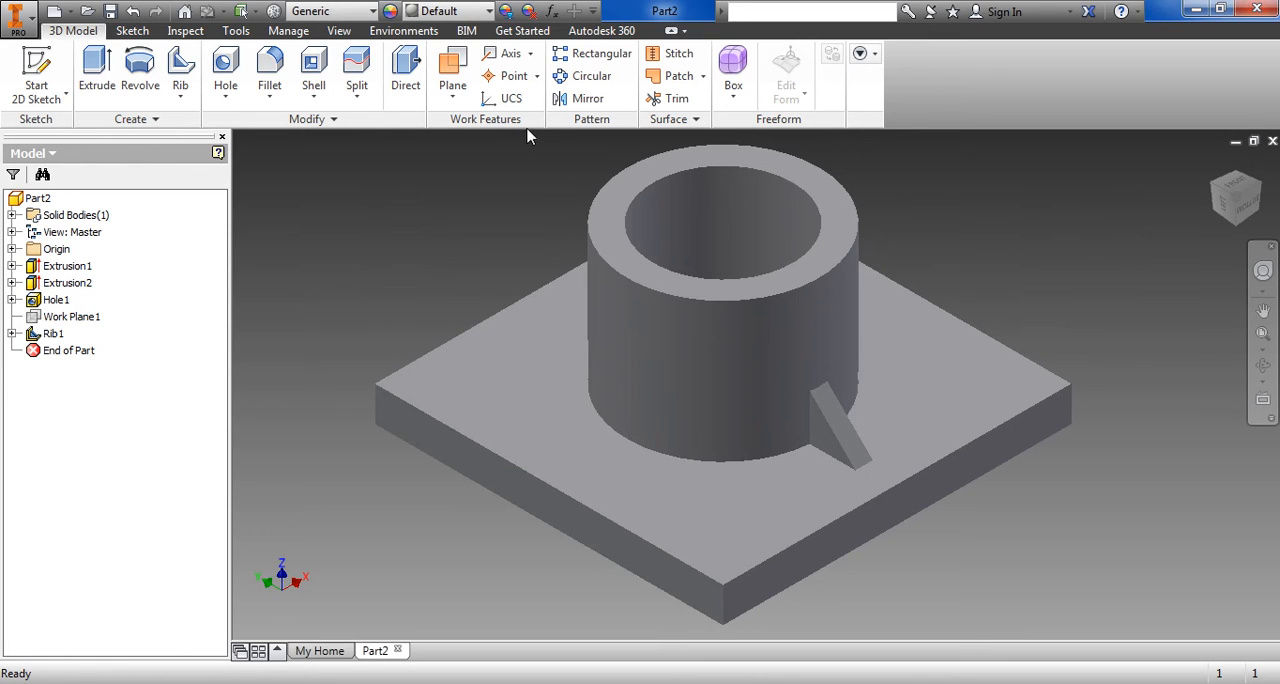
Create a circular pattern of the rib around the boss axis with 4 occurrences over 360 deg
left_click(592, 86)
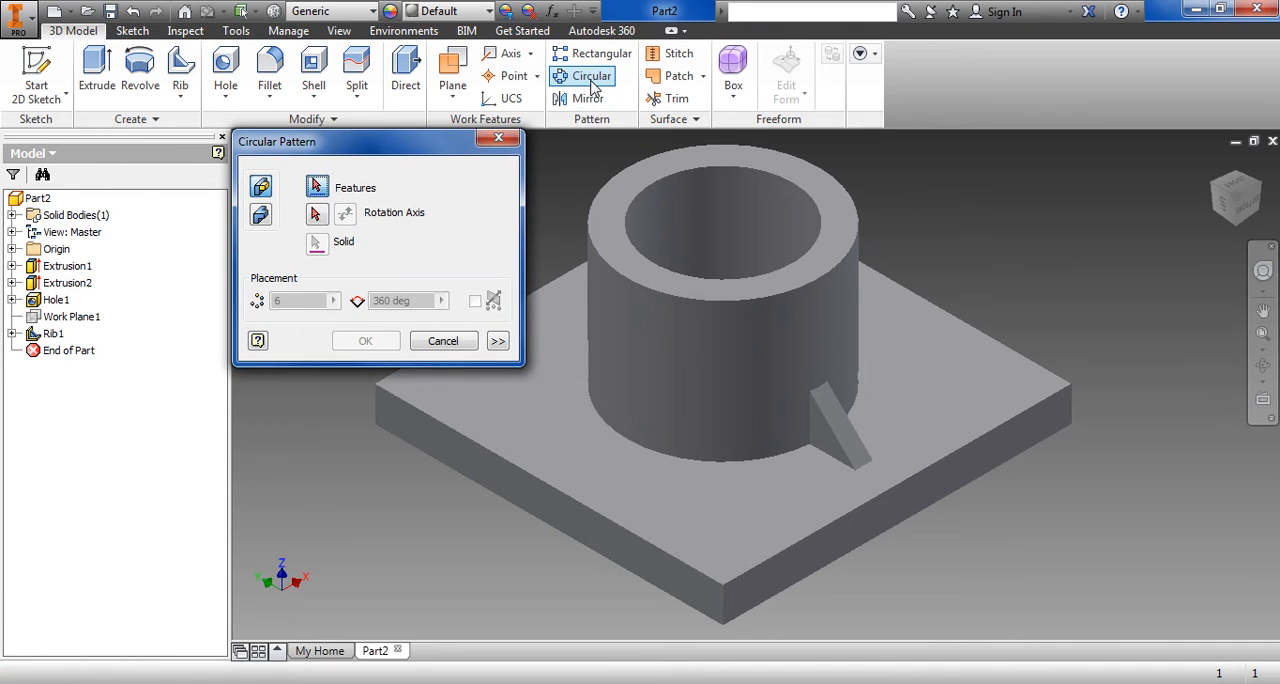
left_click(845, 447)
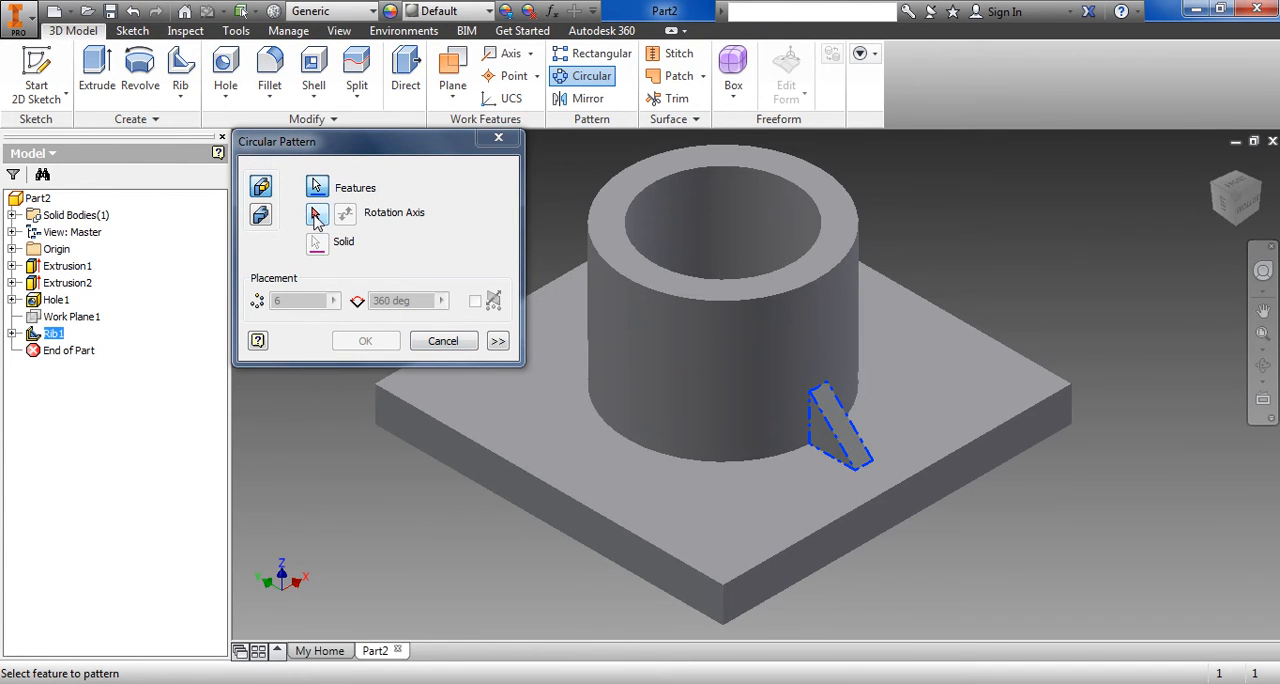
left_click(316, 216)
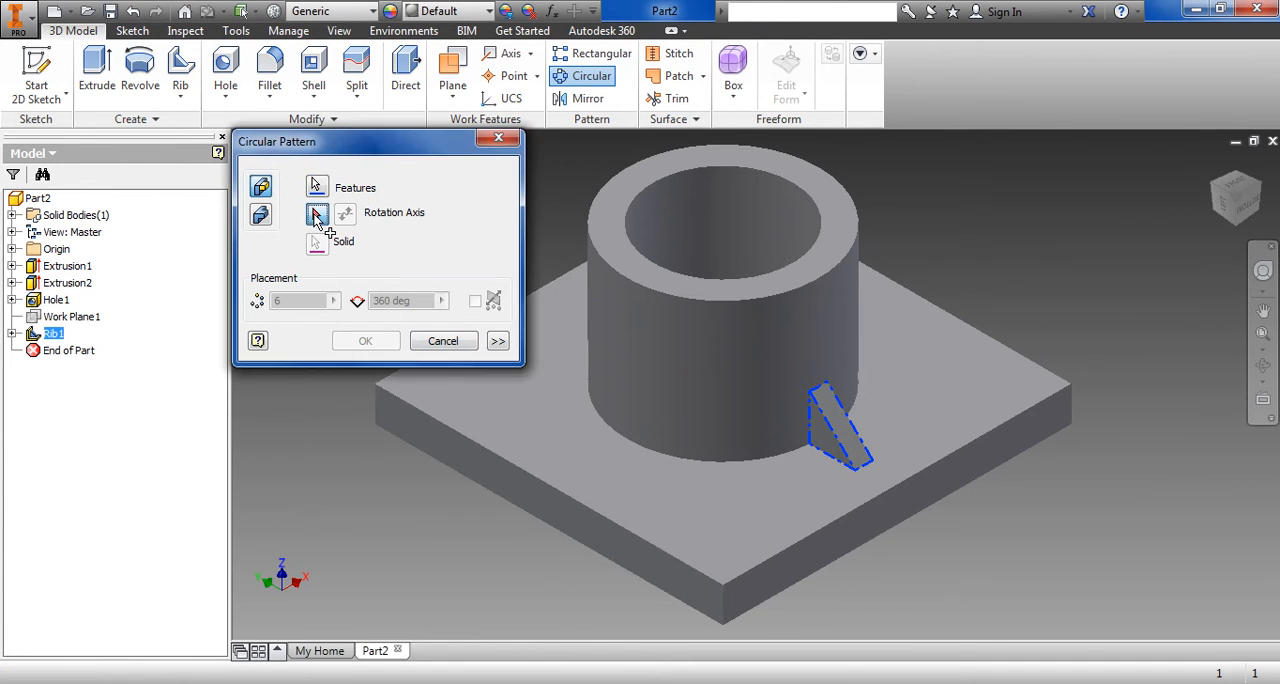
left_click(615, 289)
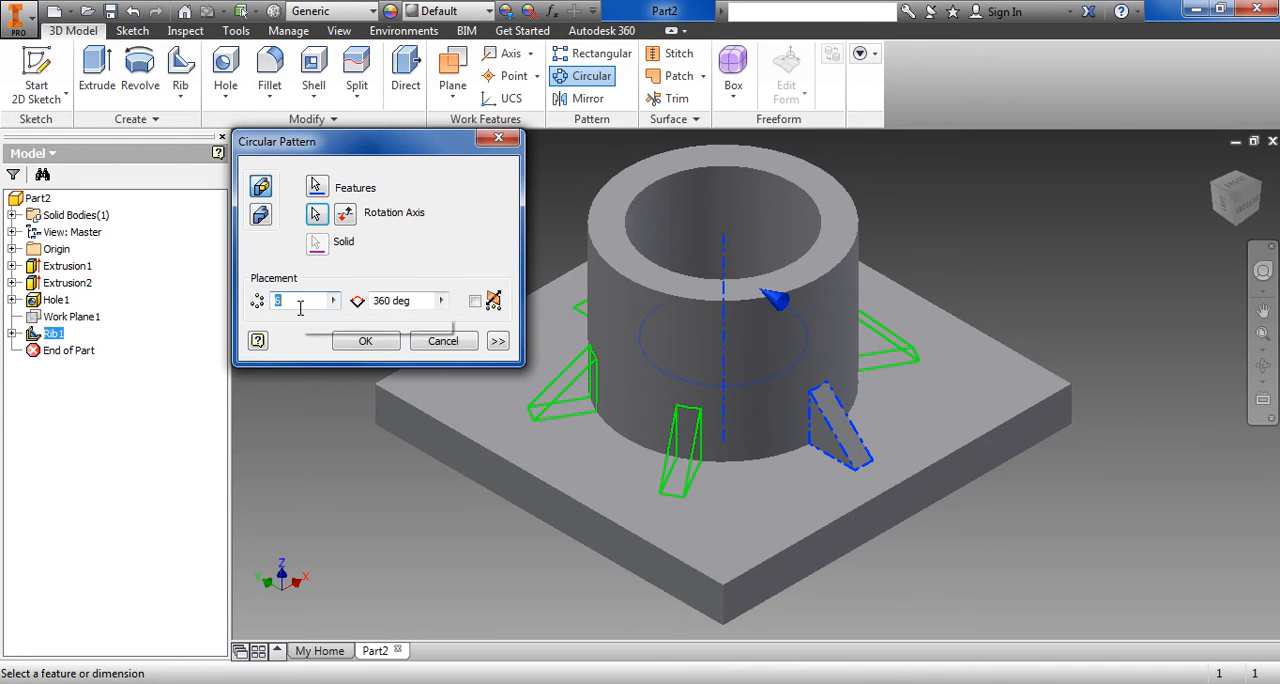
type("4")
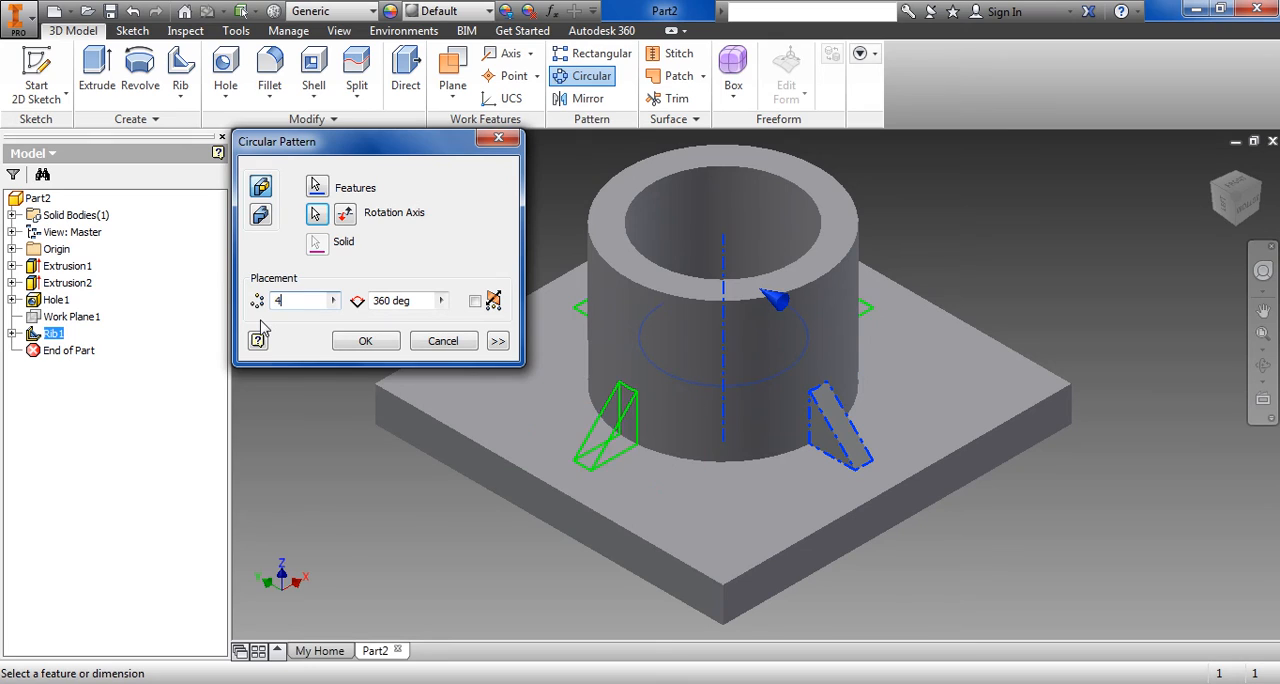
left_click(350, 344)
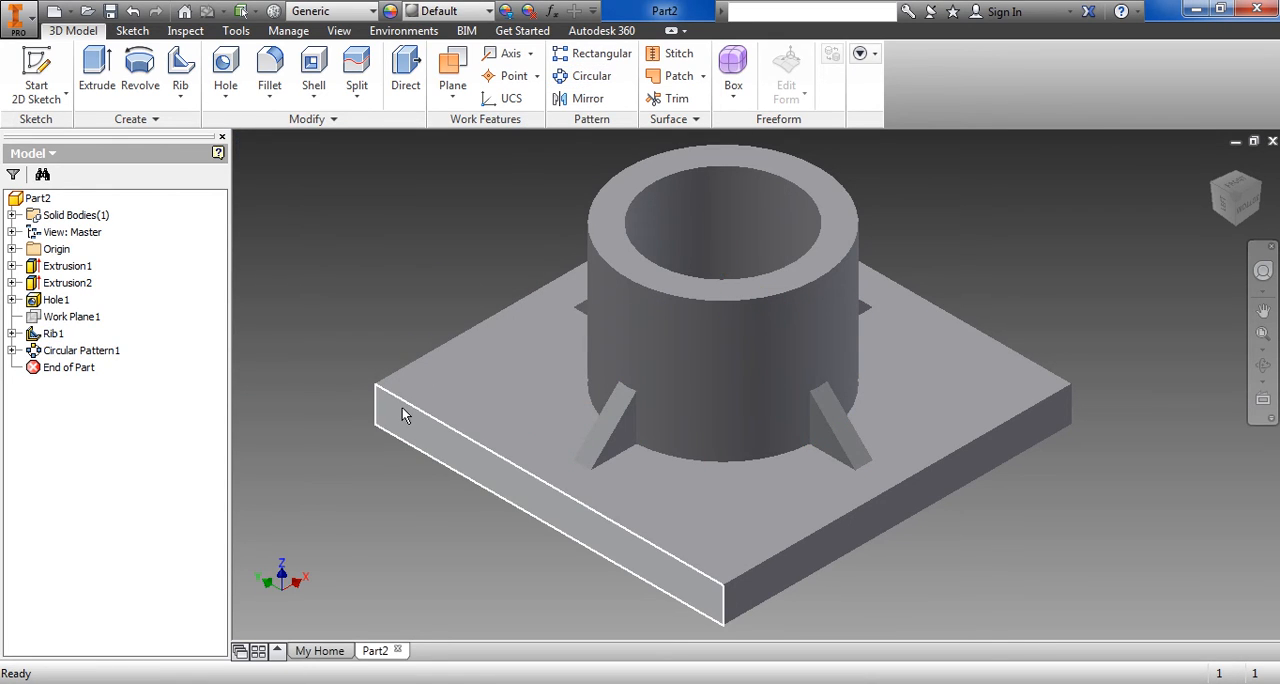
Start a new 2D sketch on the top face of the square base plate
mouse_move(402, 410)
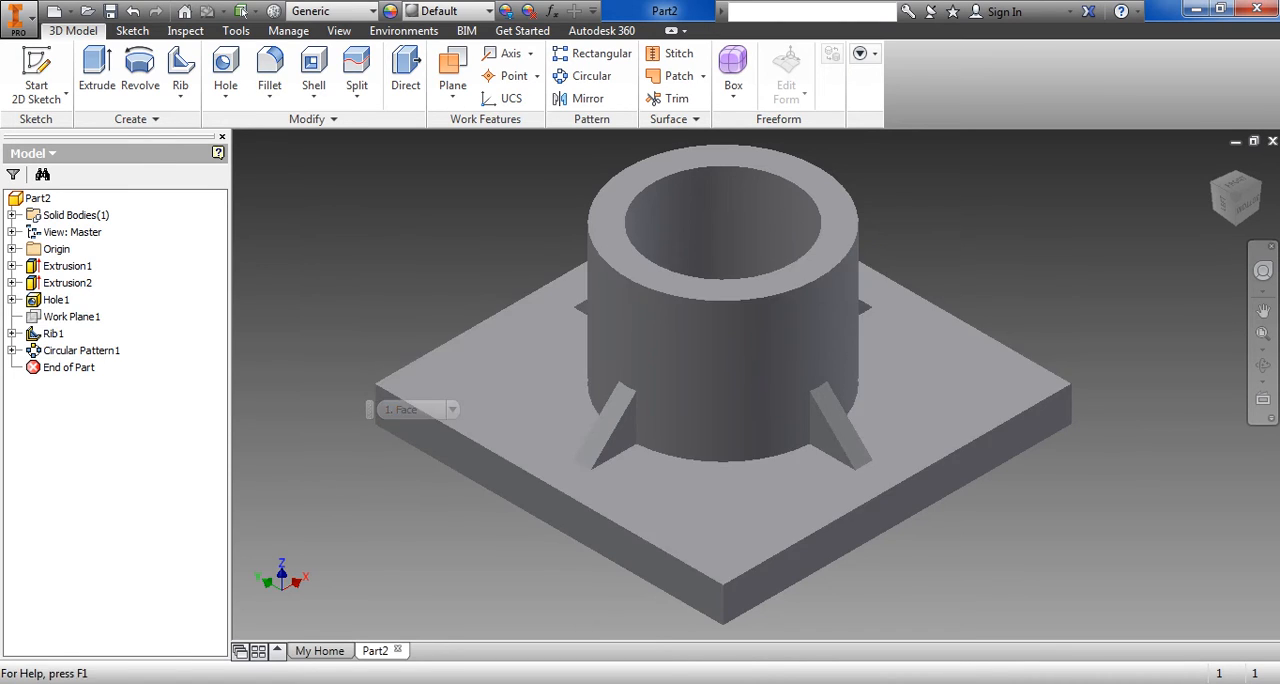
key("alt+Tab")
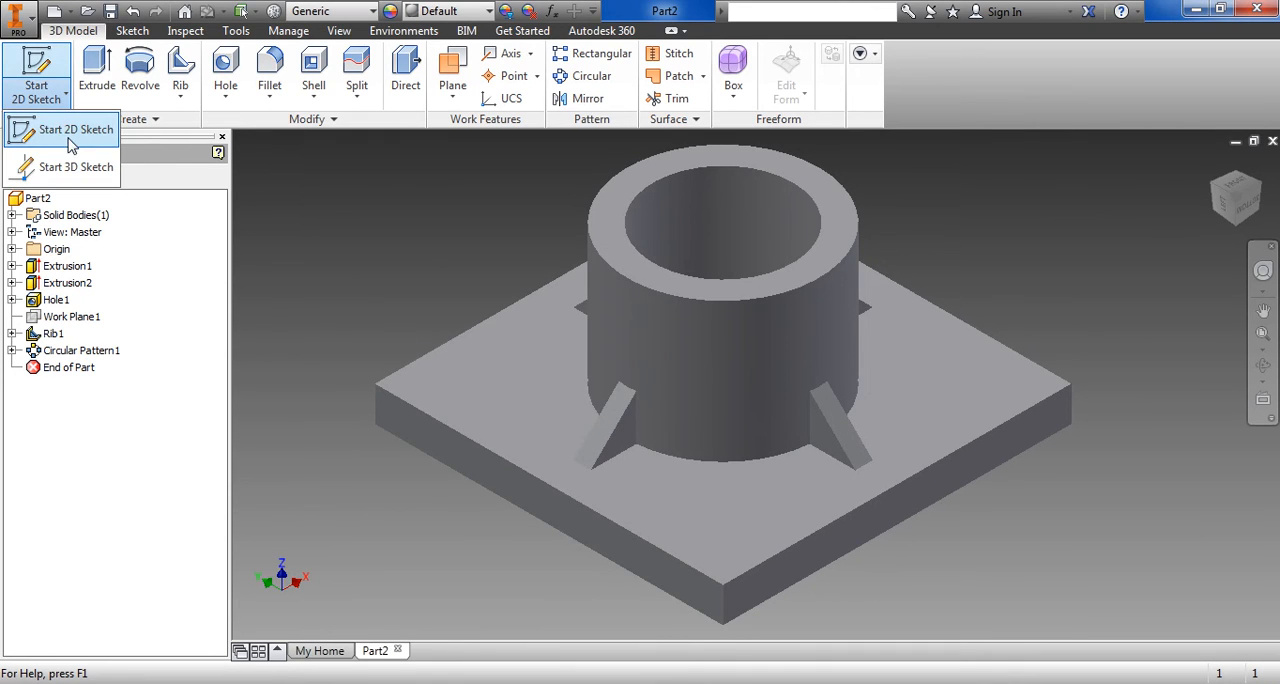
left_click(38, 80)
left_click(692, 510)
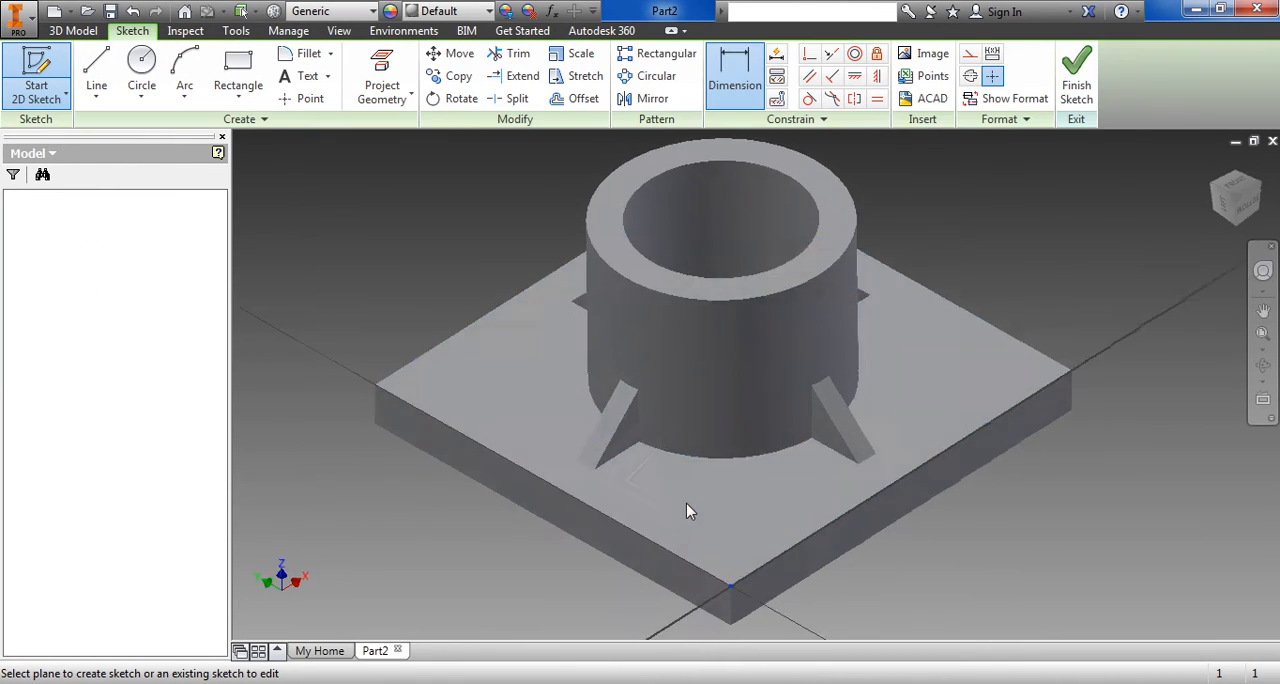
scroll(550, 483, "down", 3)
scroll(502, 432, "up", 7)
middle_click_drag(503, 402, 620, 509)
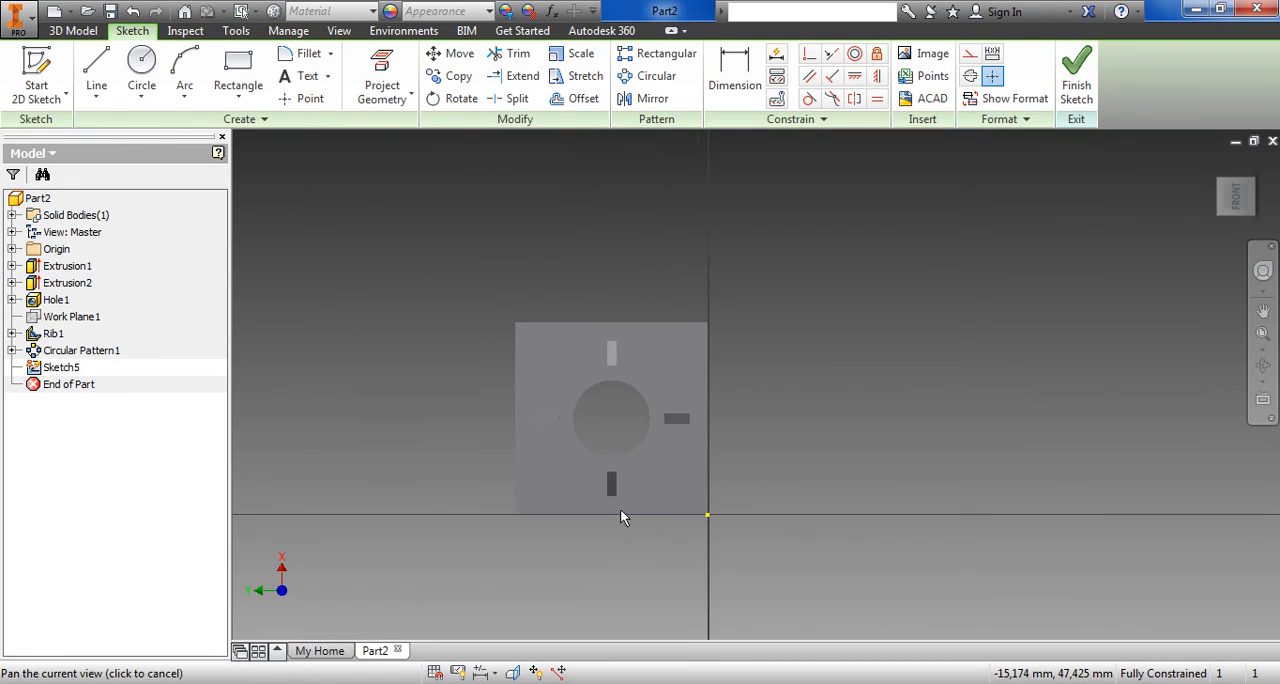
scroll(559, 347, "down", 3)
scroll(559, 347, "down", 1)
scroll(586, 343, "down", 2)
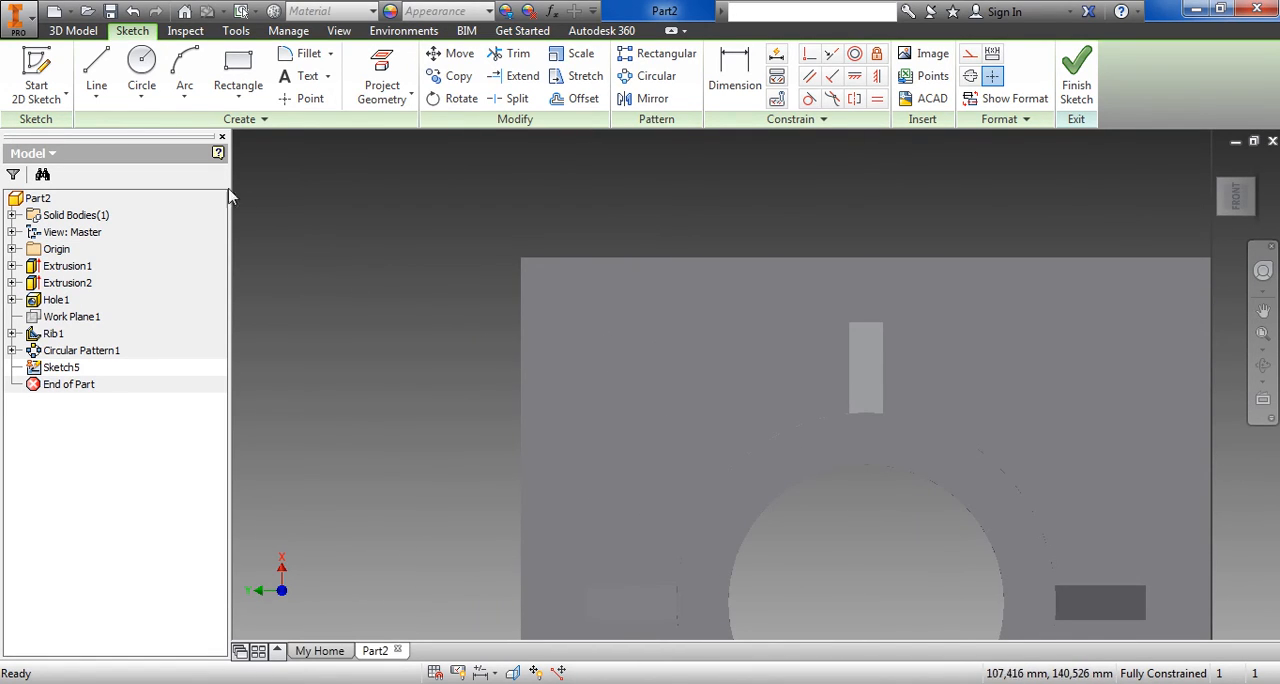
Sketch a circle with a diameter of 10 mm near a corner of the base plate
left_click(141, 66)
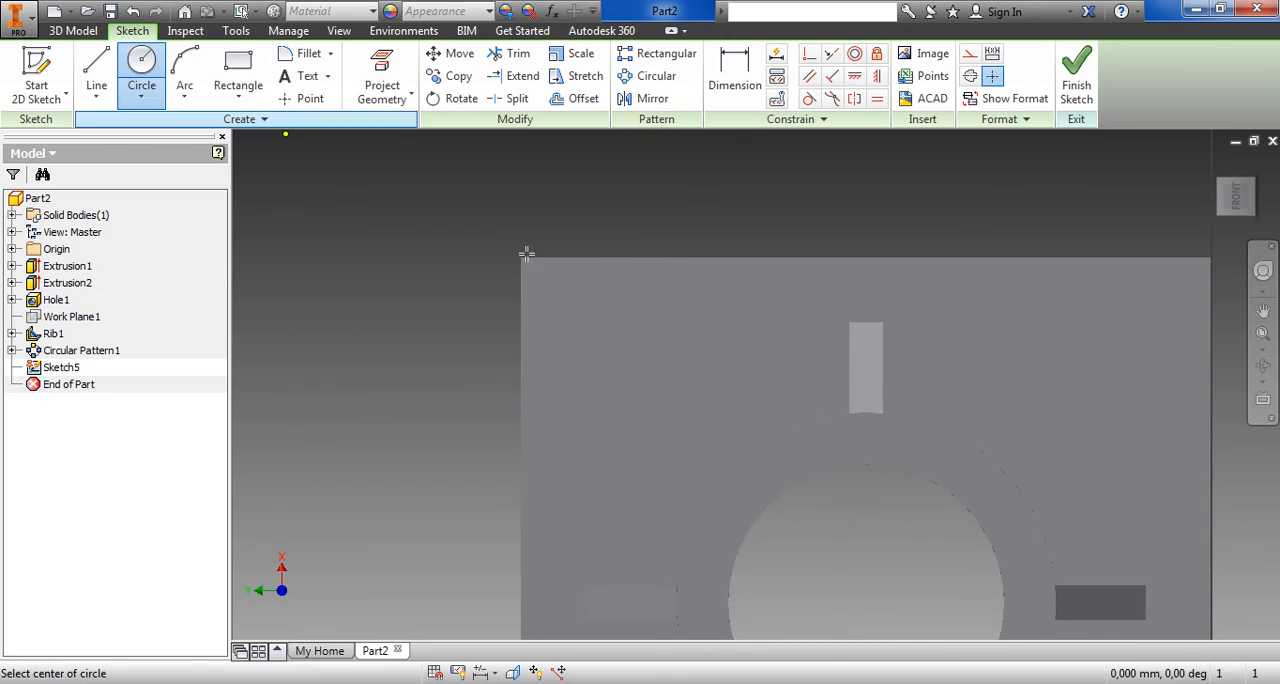
left_click(584, 318)
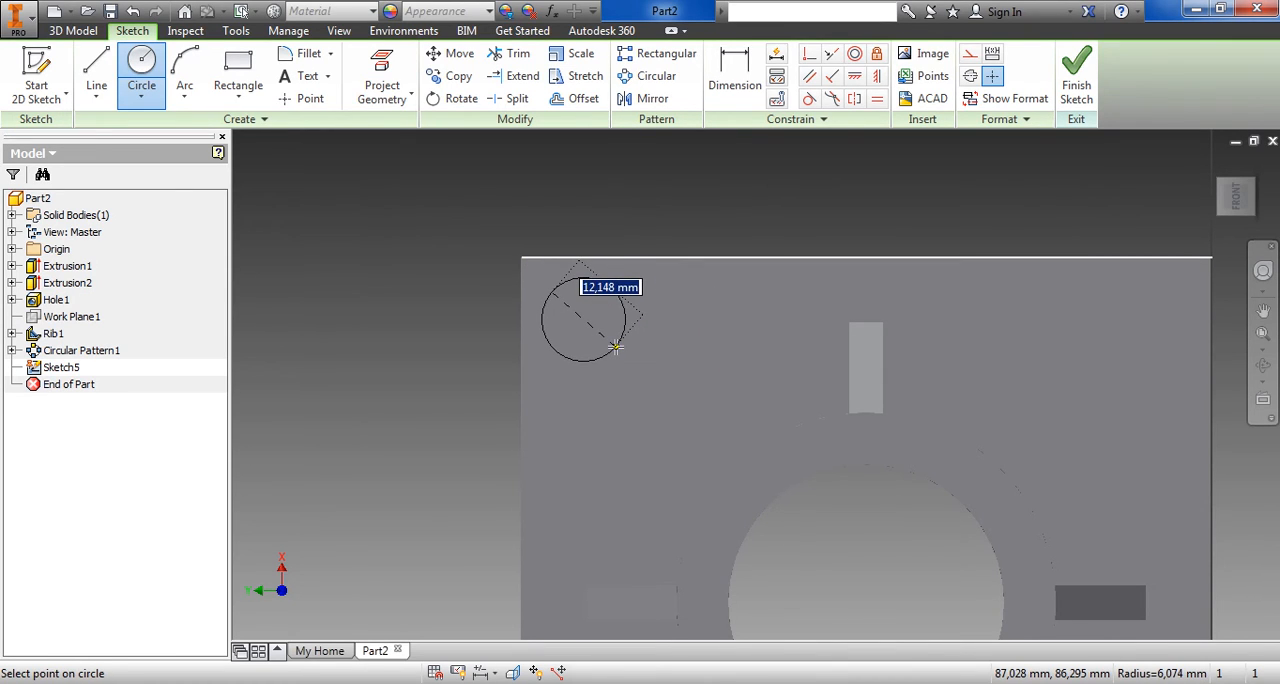
type("10")
key("Return")
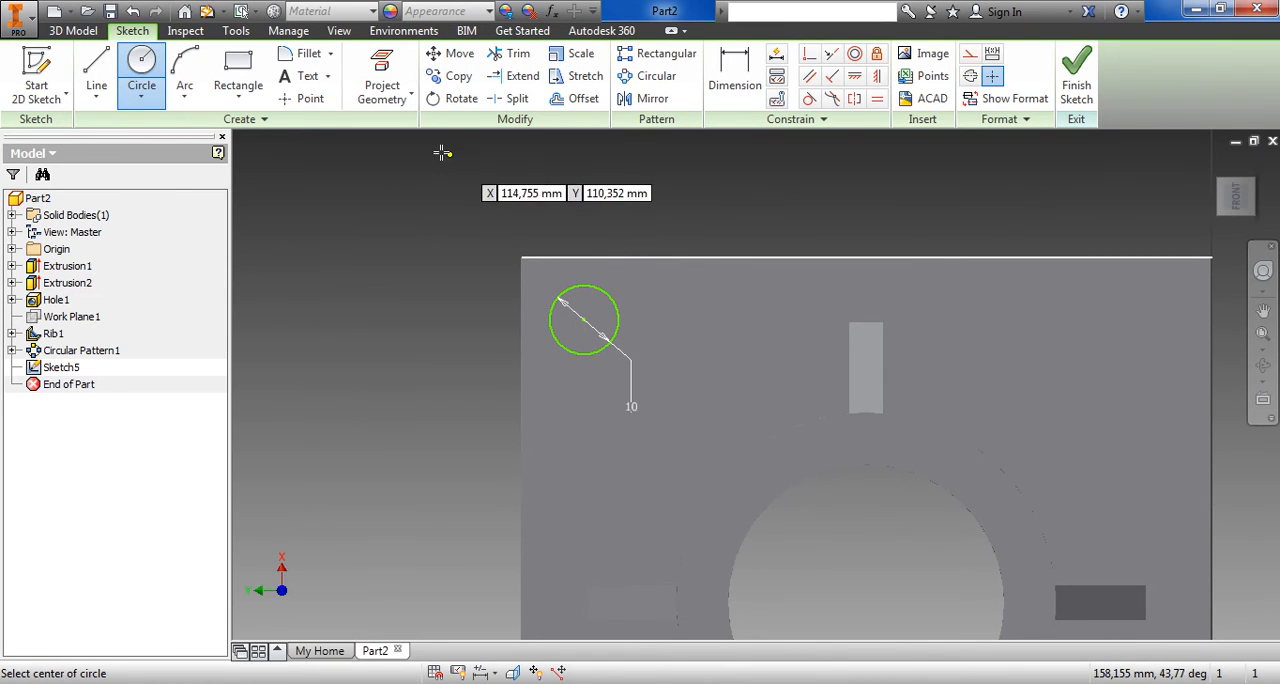
Project the base plate's edges that meet at the corner beside the circle into the sketch
left_click(384, 92)
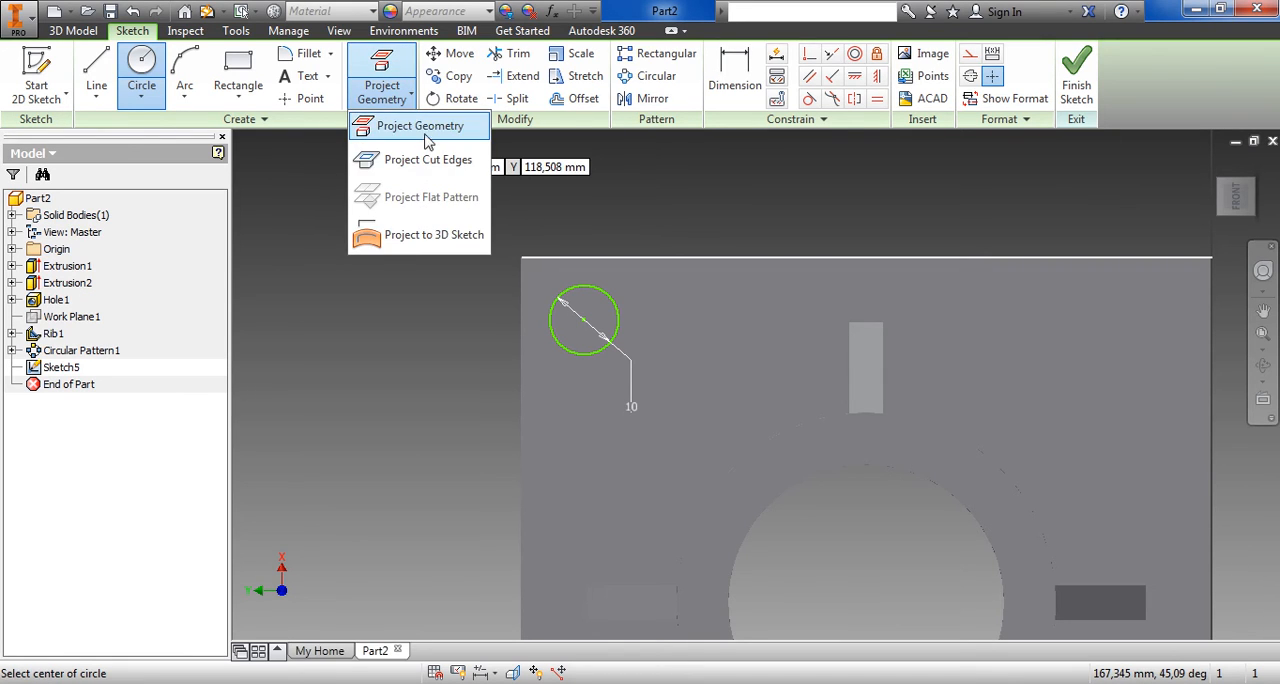
left_click(425, 136)
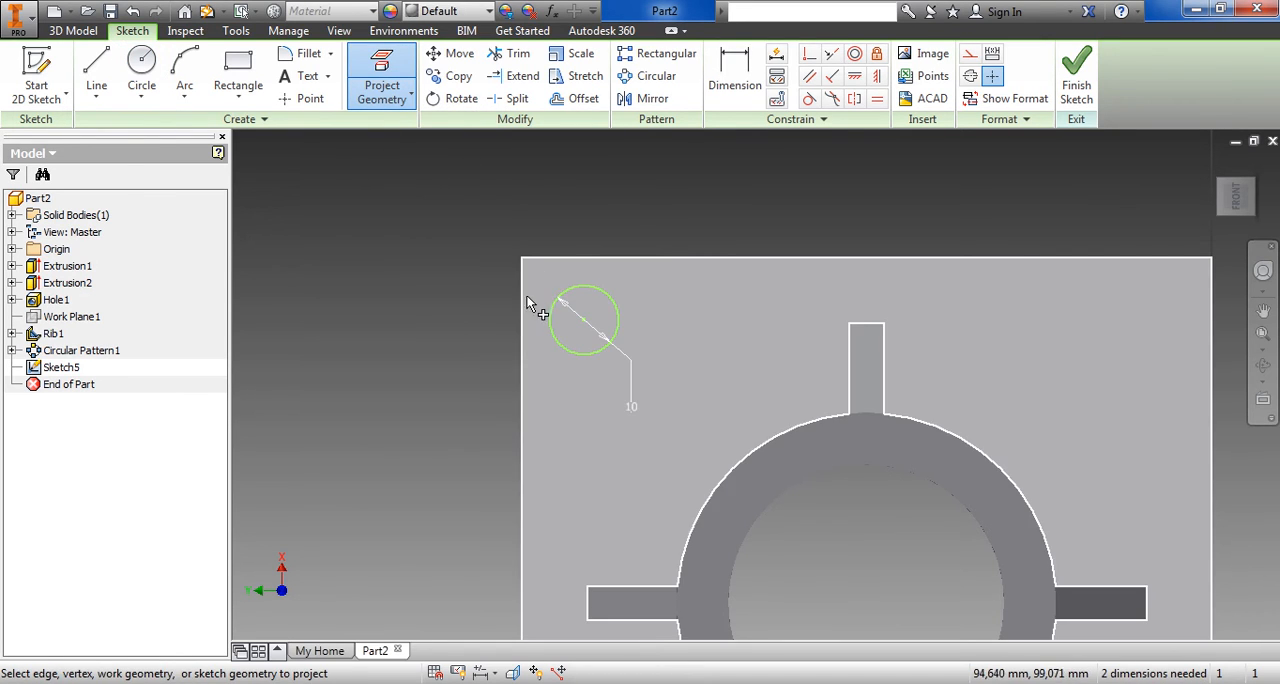
left_click(522, 300)
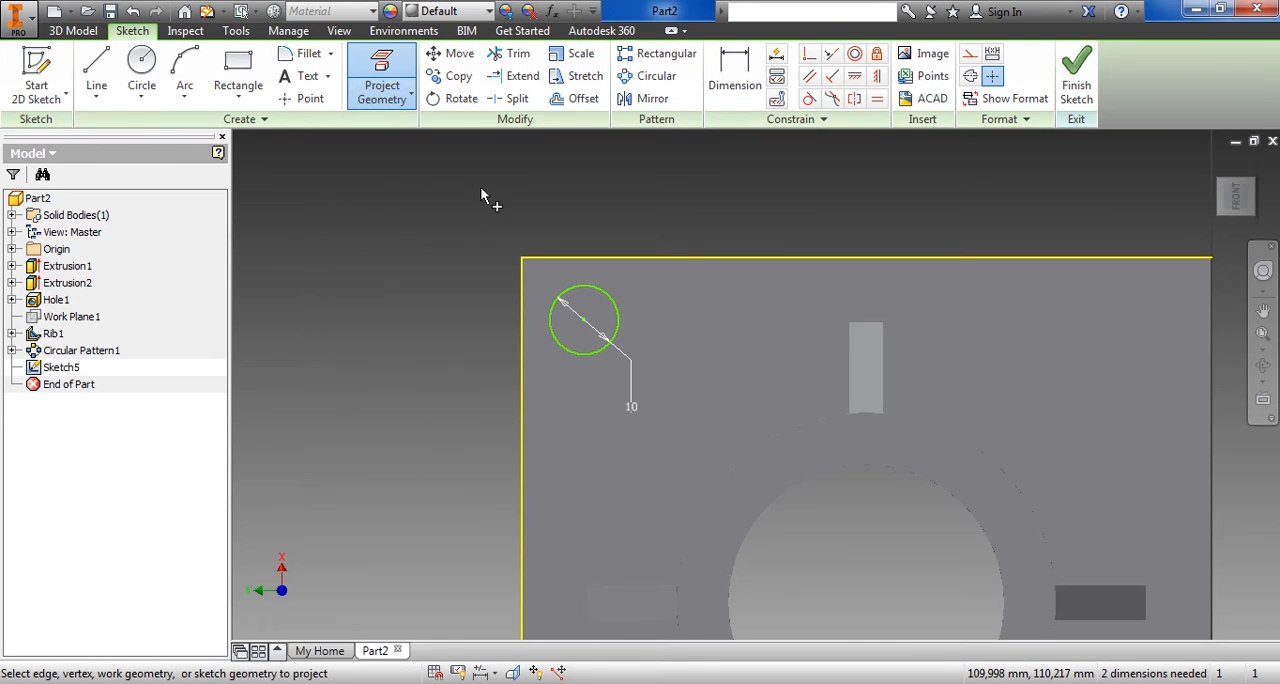
Dimension the circle's centre 10 mm vertically and 10 mm horizontally from the adjacent plate corner
left_click(735, 78)
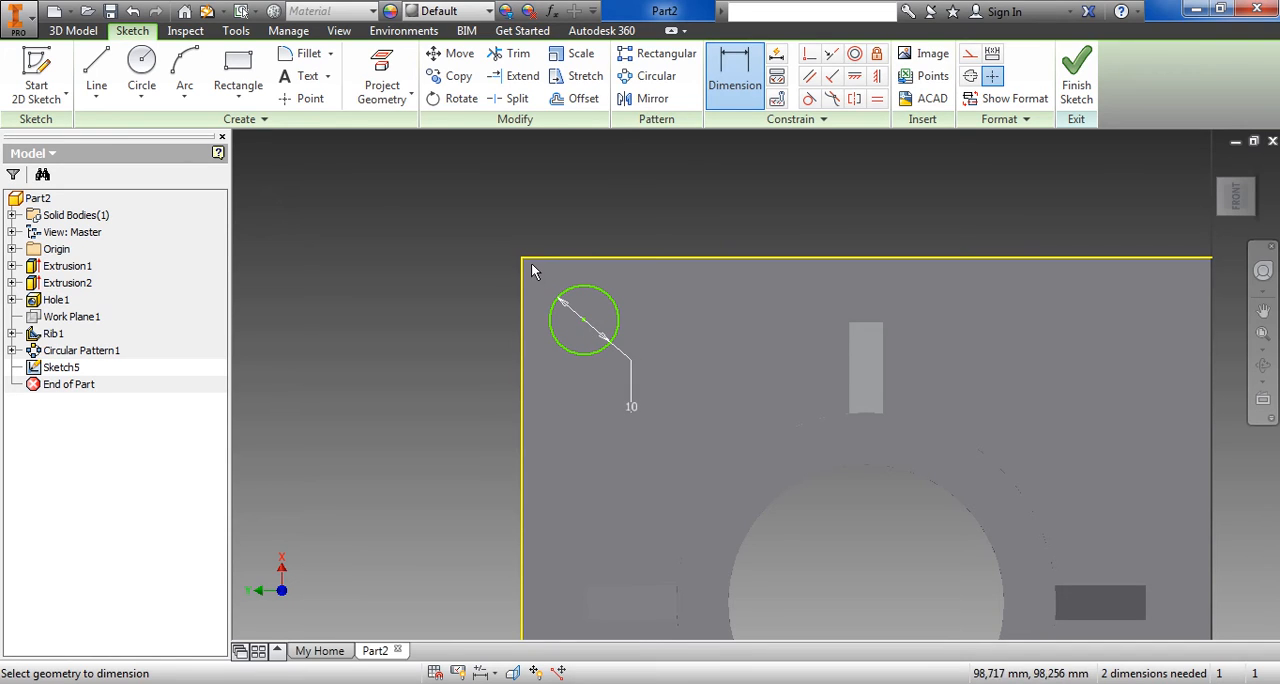
left_click(585, 321)
left_click(470, 303)
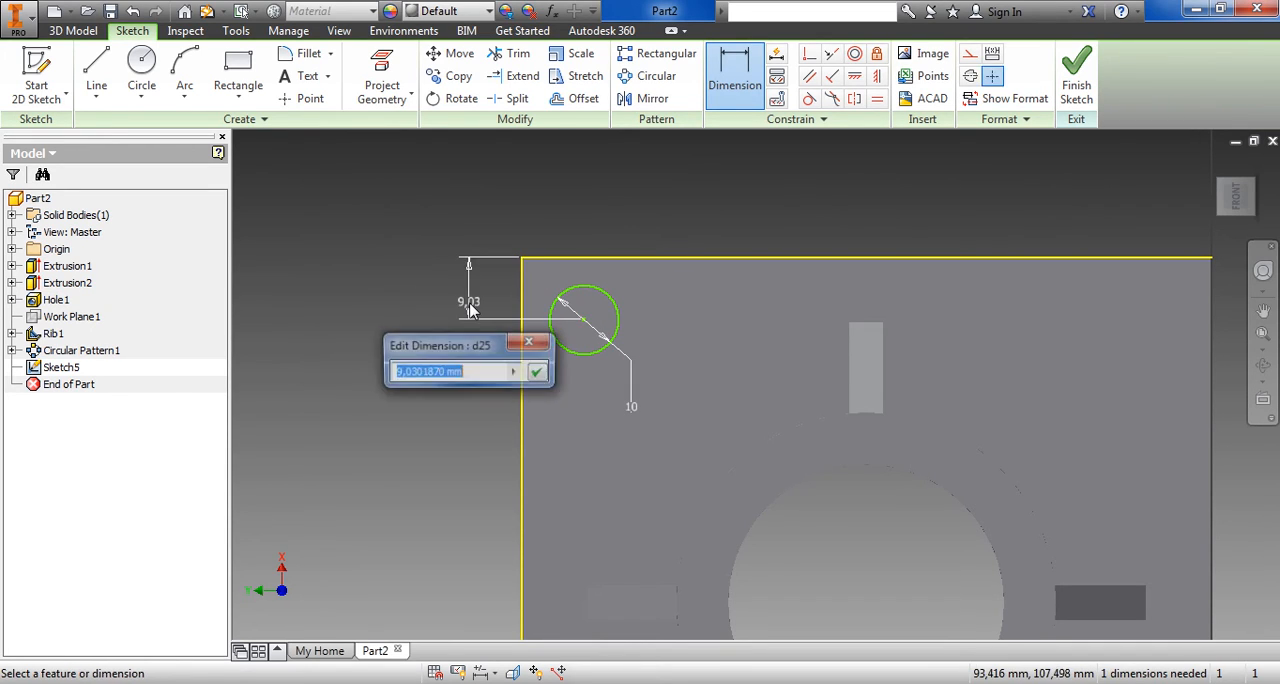
type("10")
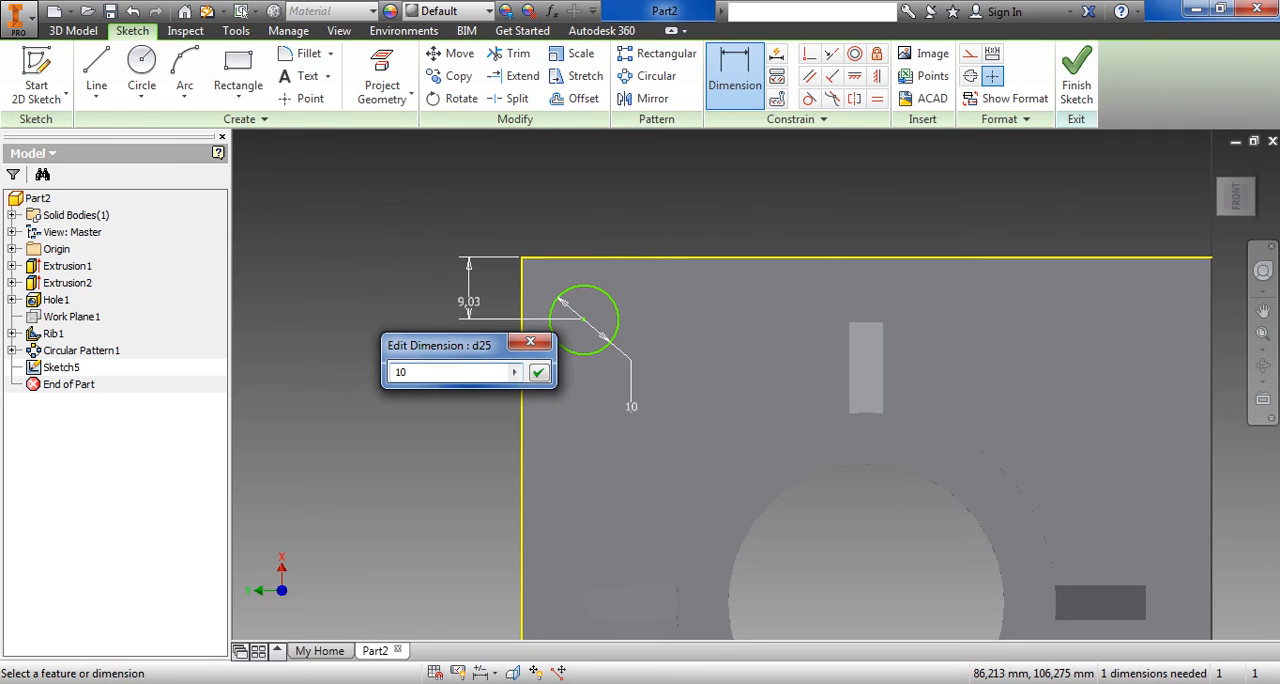
key("Return")
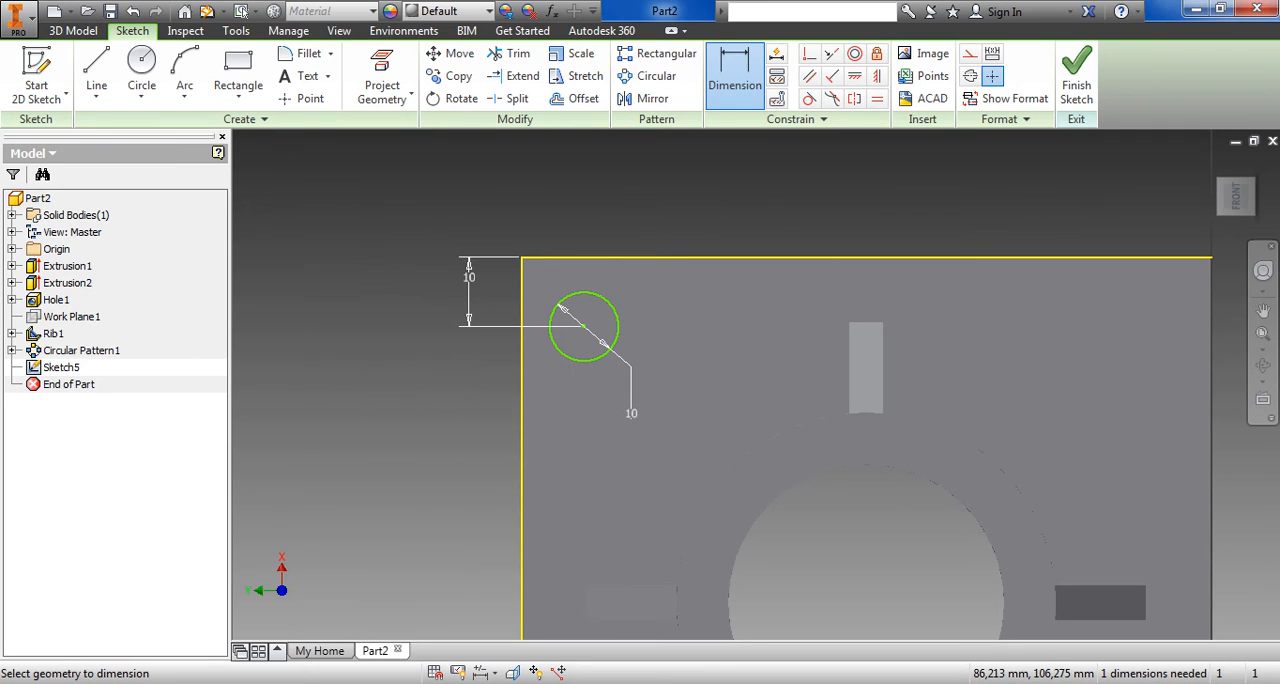
left_click(521, 259)
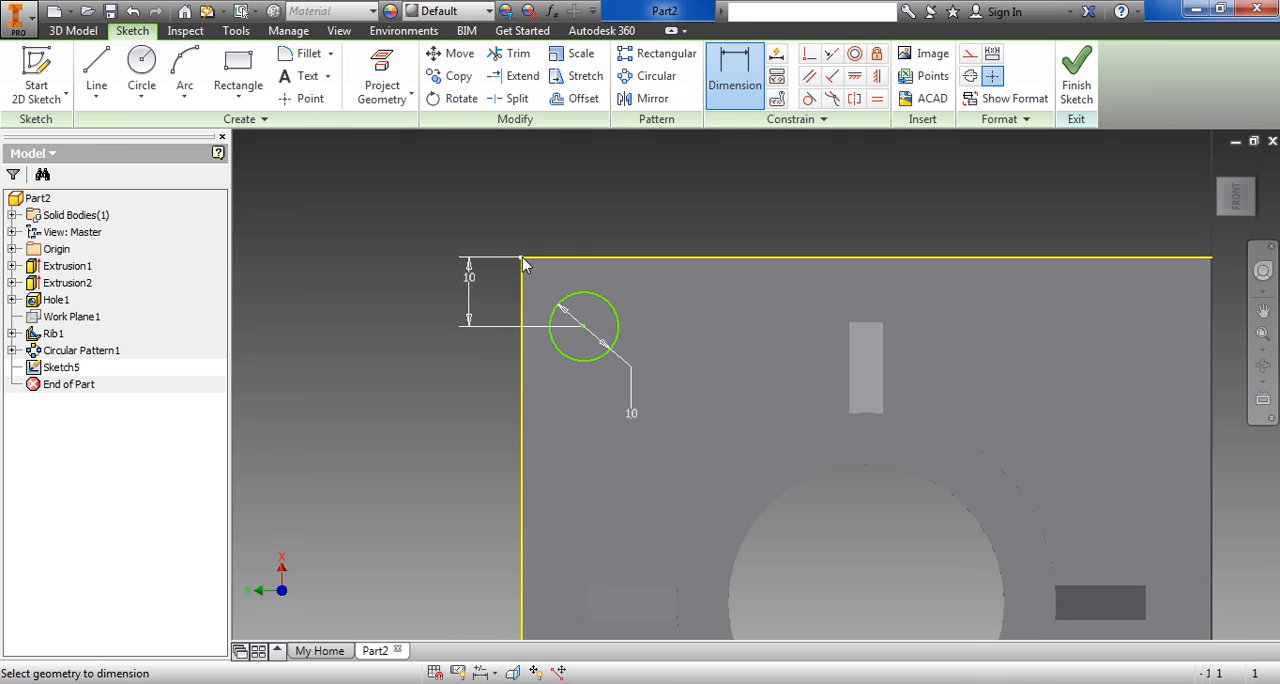
left_click(584, 327)
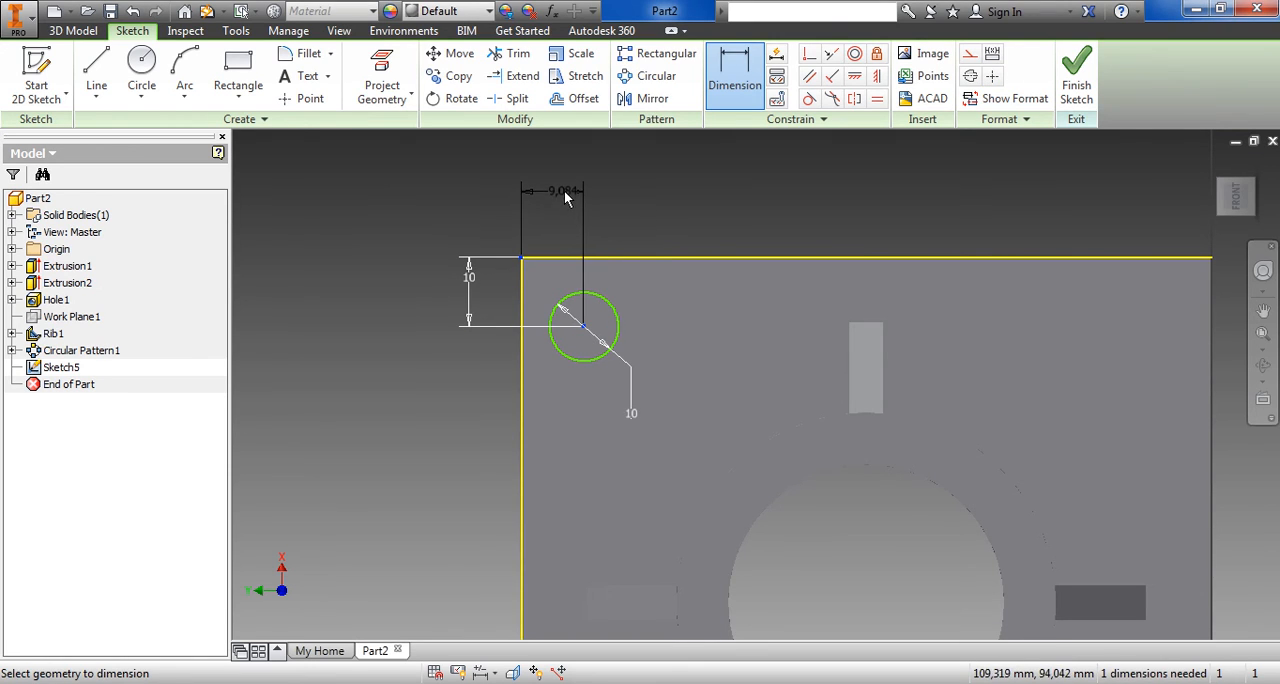
left_click(564, 192)
type("10")
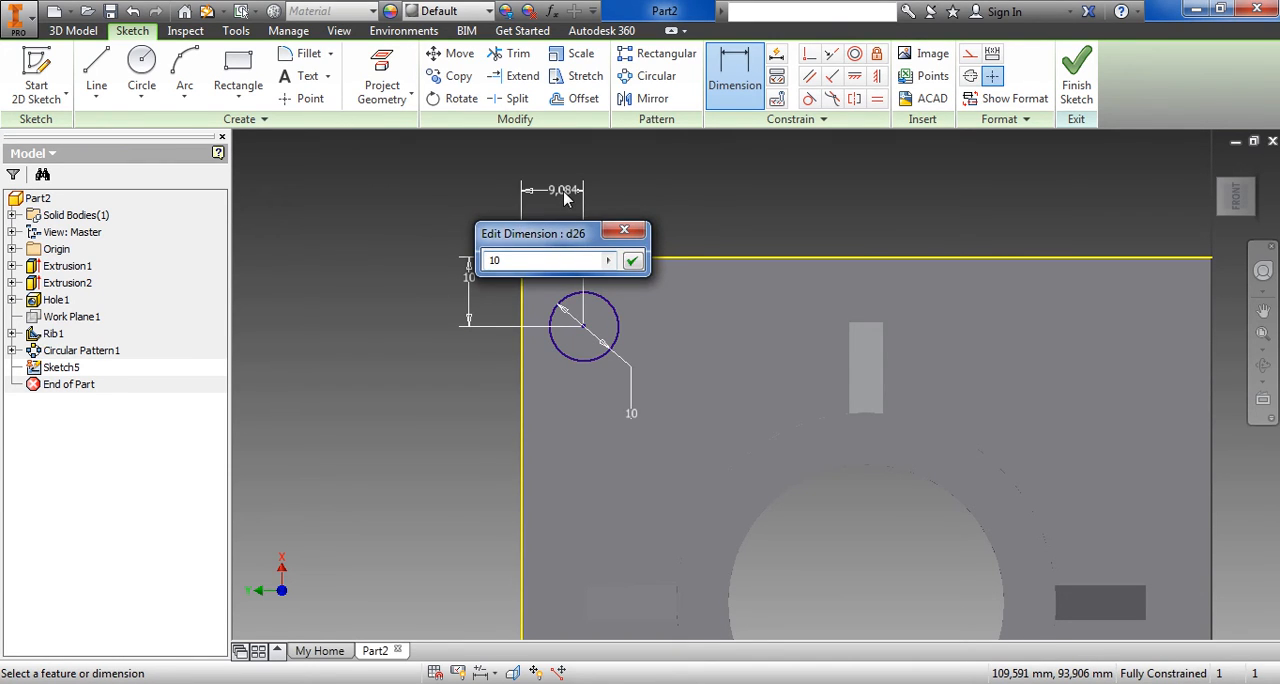
key("Return")
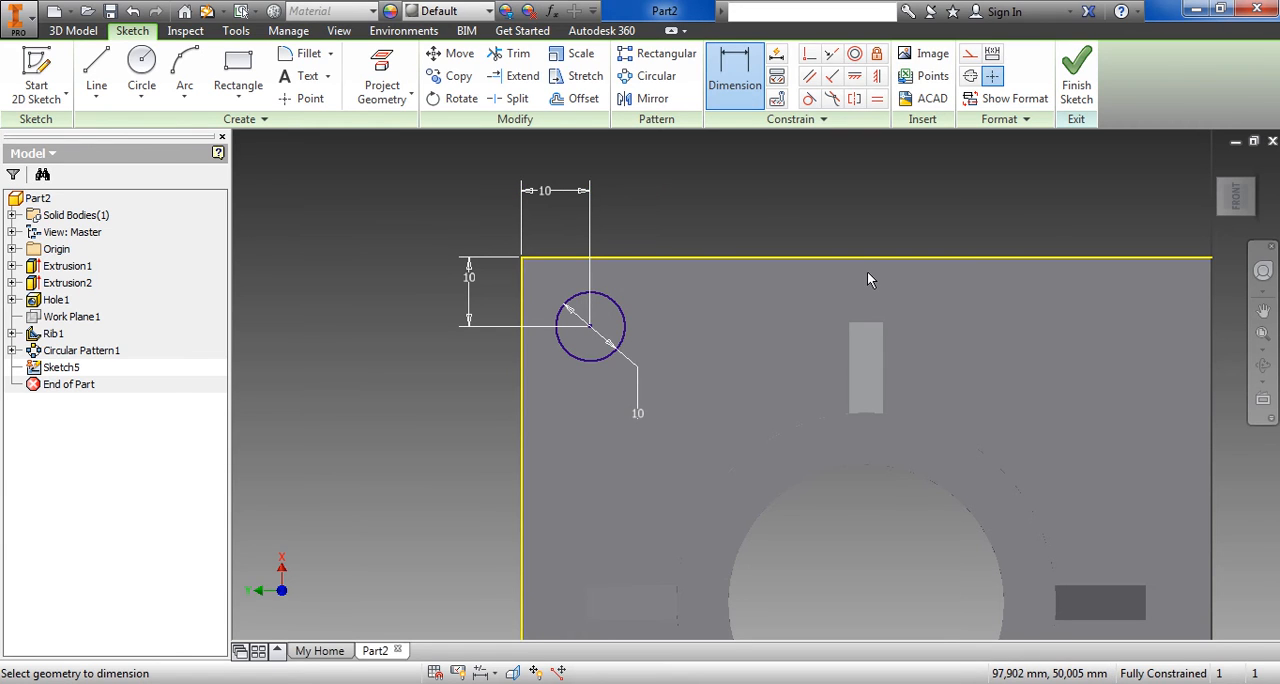
Finish the circle sketch and bring the plate corner with the circle into an isometric close-up
left_click(1100, 85)
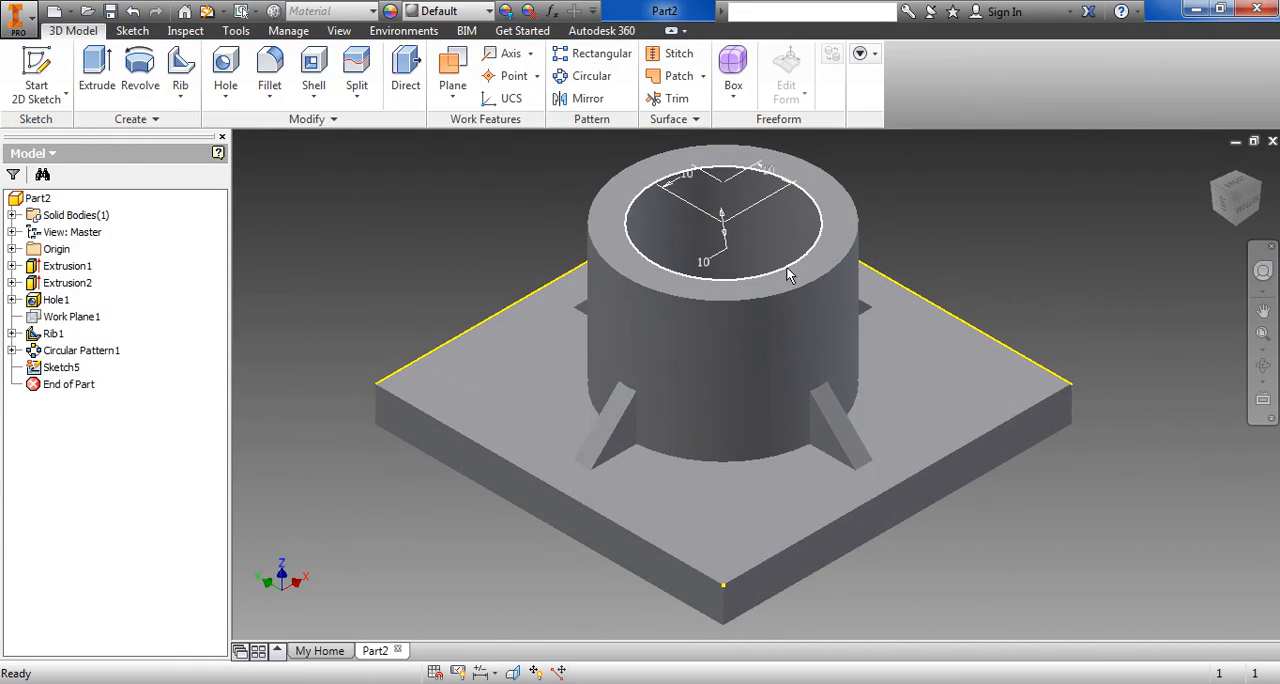
left_click(1218, 190)
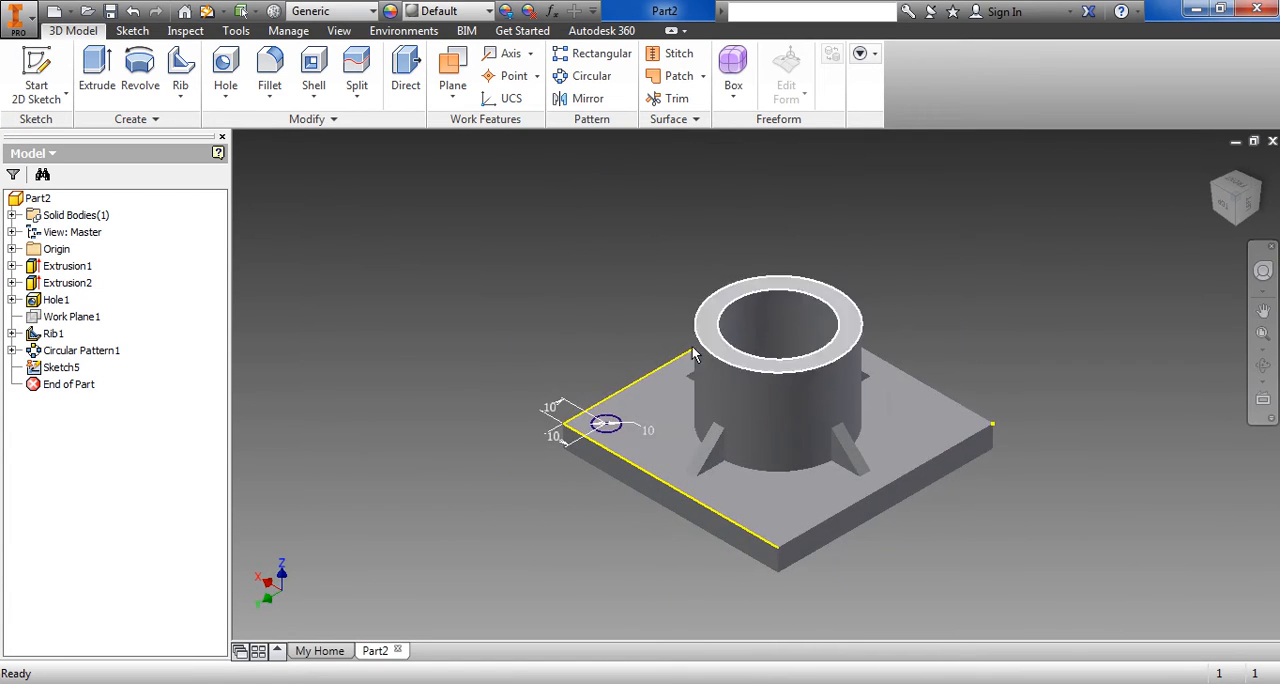
scroll(570, 417, "down", 6)
middle_click_drag(663, 497, 640, 433)
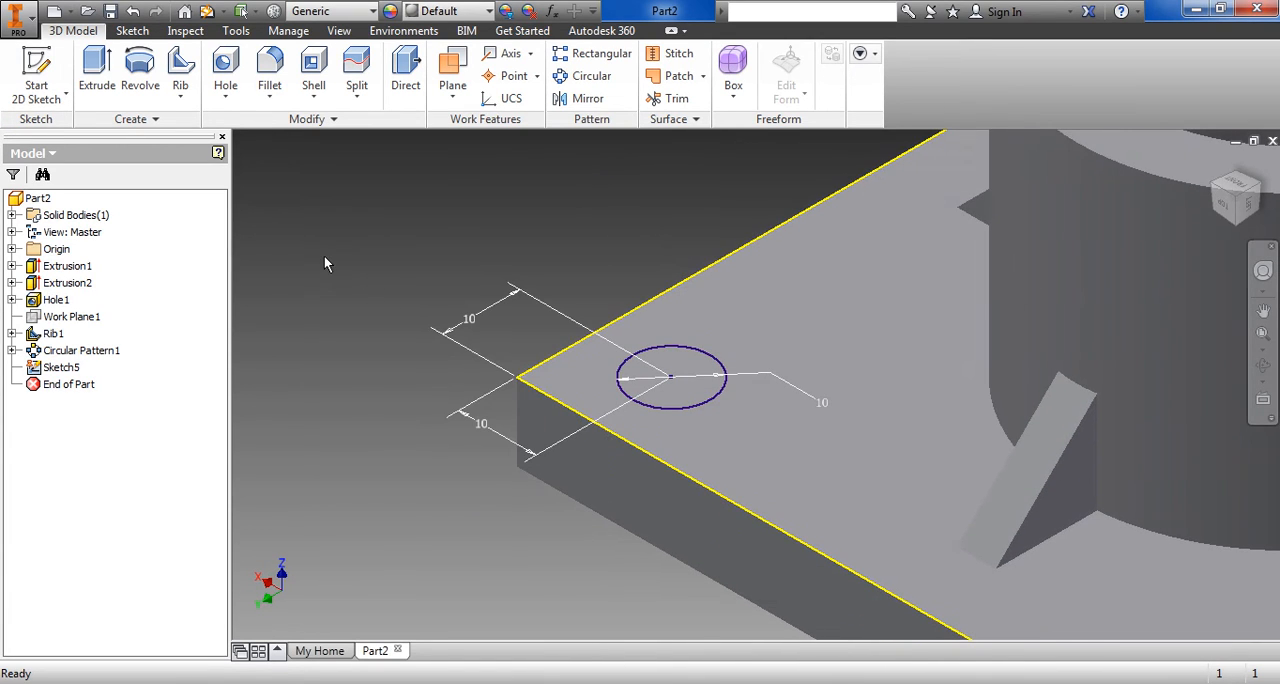
Extrude the 10 mm corner circle as a cut through all of the base plate
left_click(100, 85)
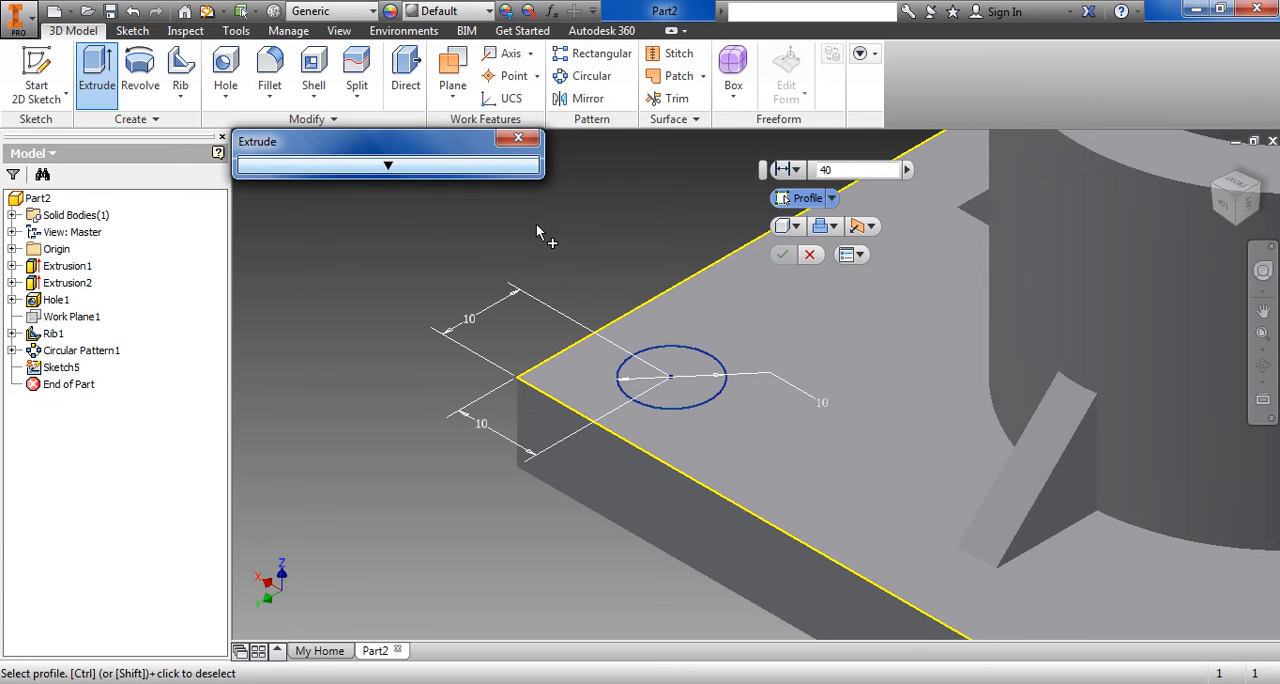
left_click(698, 374)
scroll(746, 368, "down", 5)
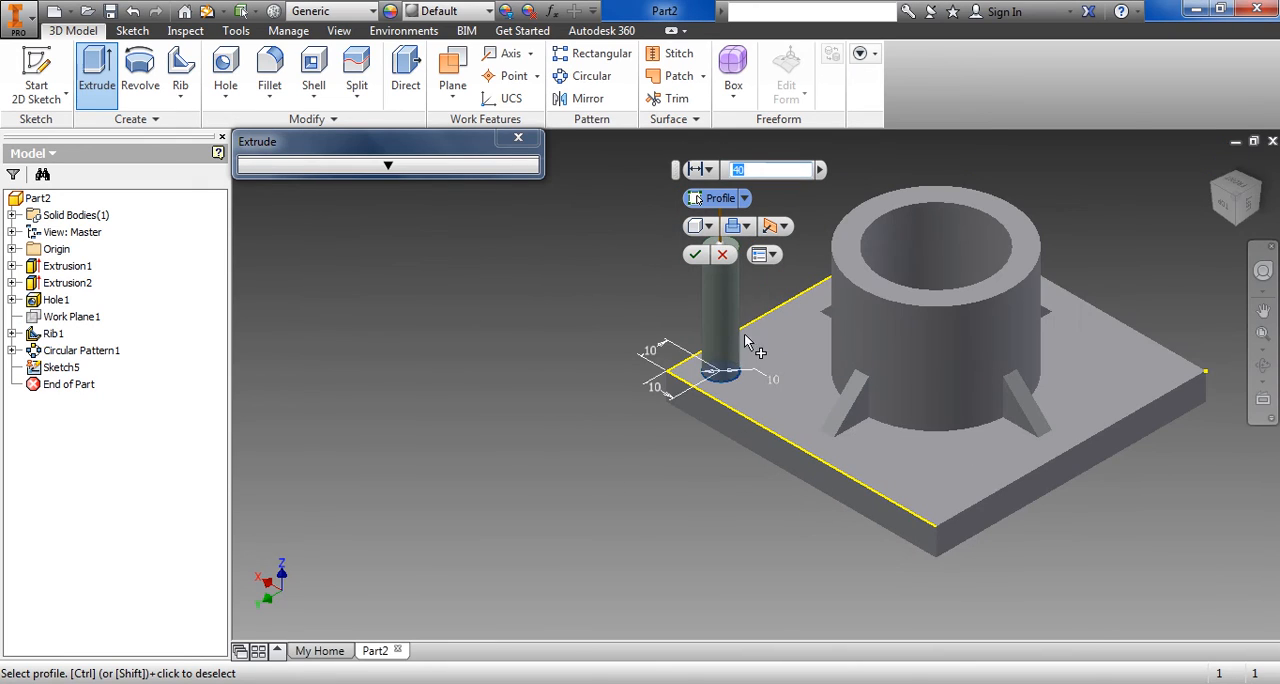
left_click(746, 226)
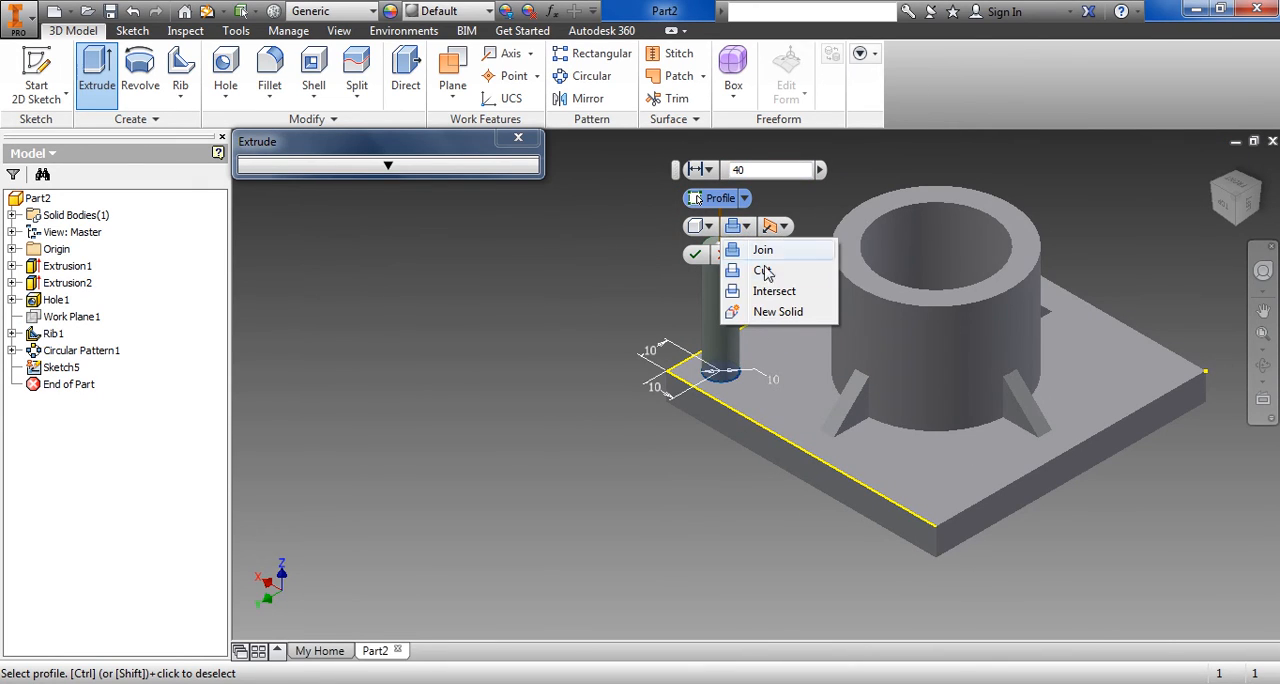
left_click(762, 275)
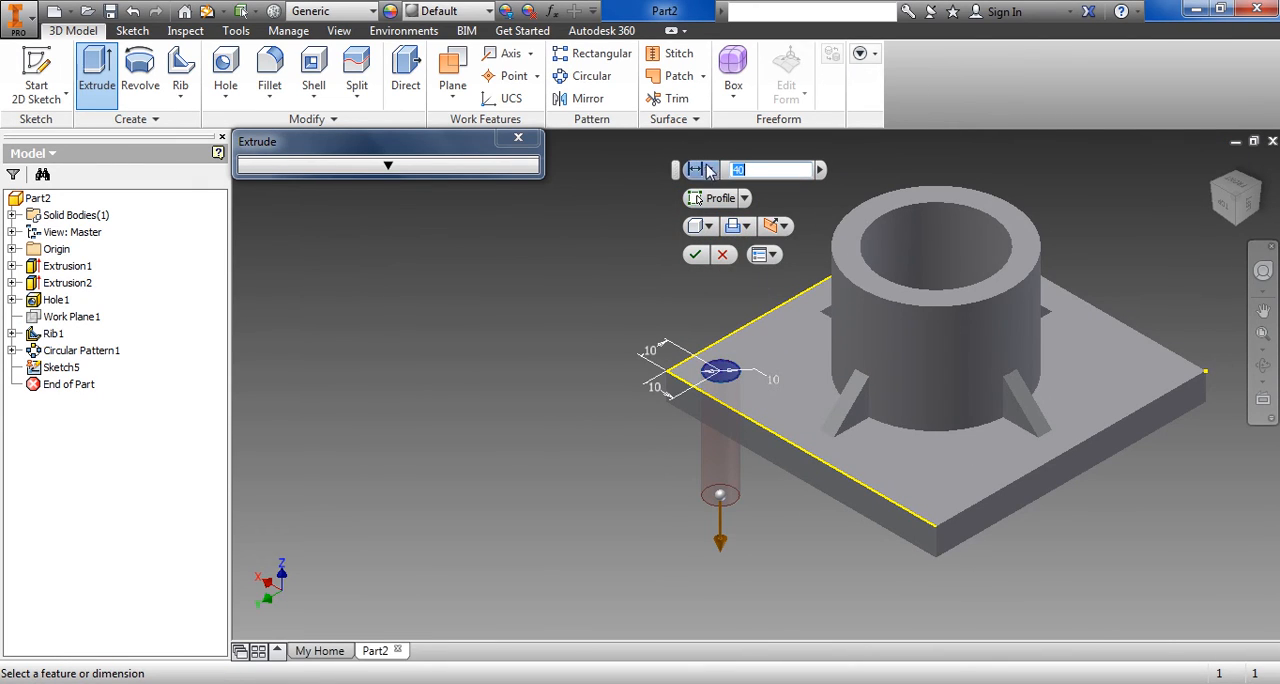
left_click(709, 170)
left_click(745, 276)
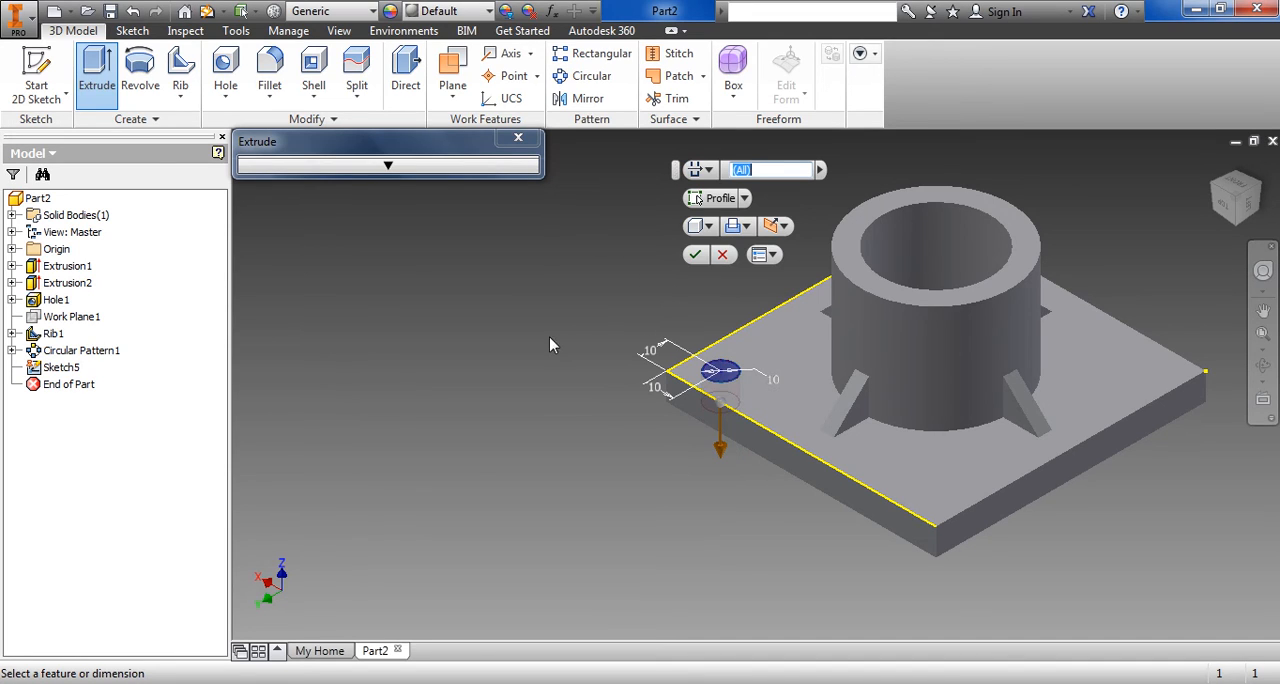
left_click(695, 254)
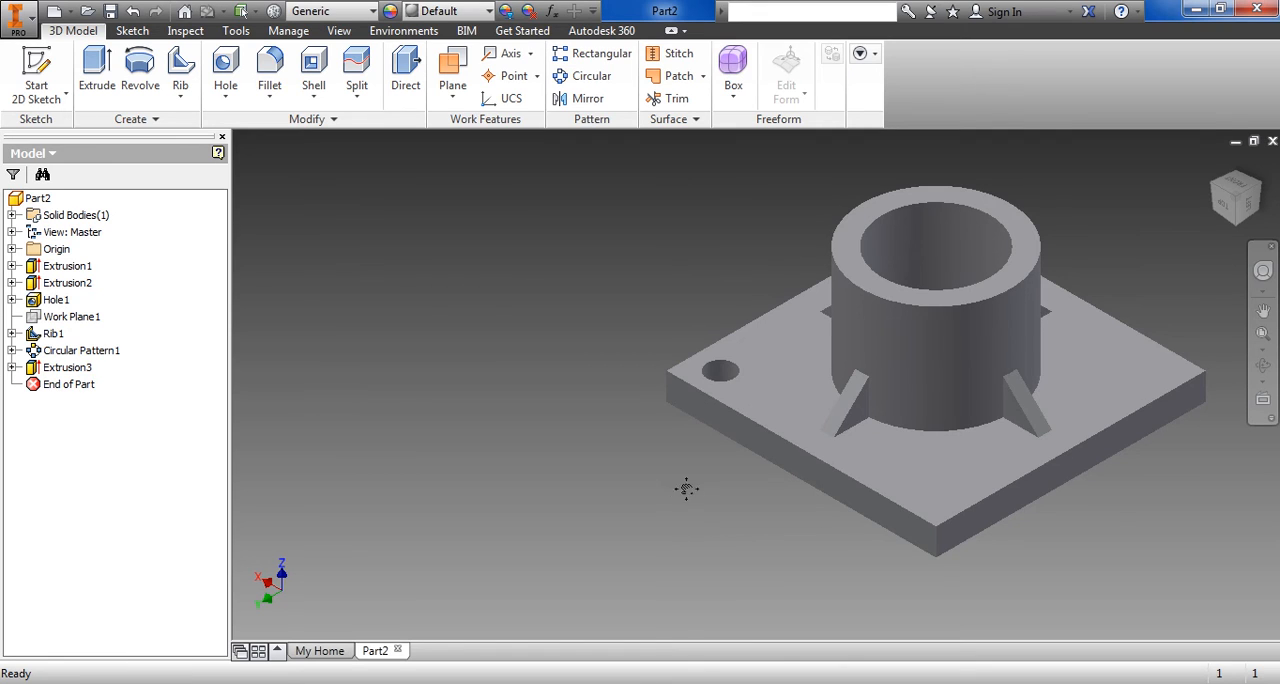
Pattern the corner hole circularly around the boss bore's axis with 4 occurrences over 360 degrees
middle_click_drag(686, 489, 551, 492)
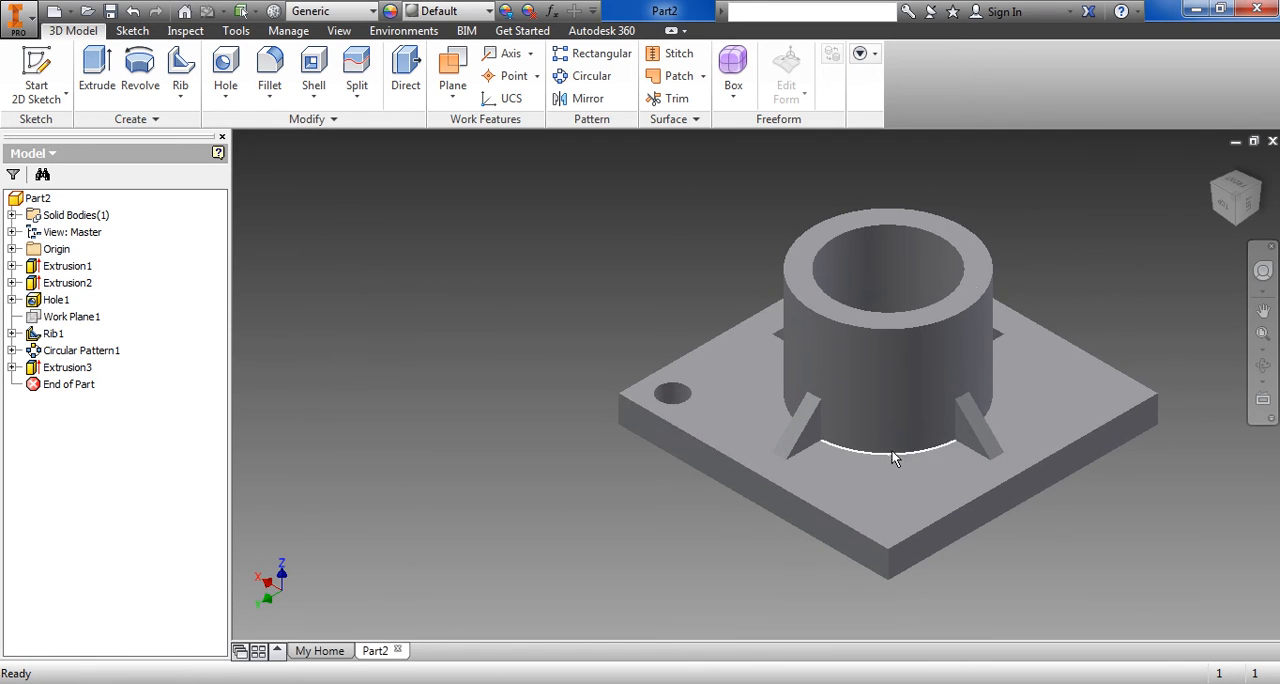
left_click(589, 82)
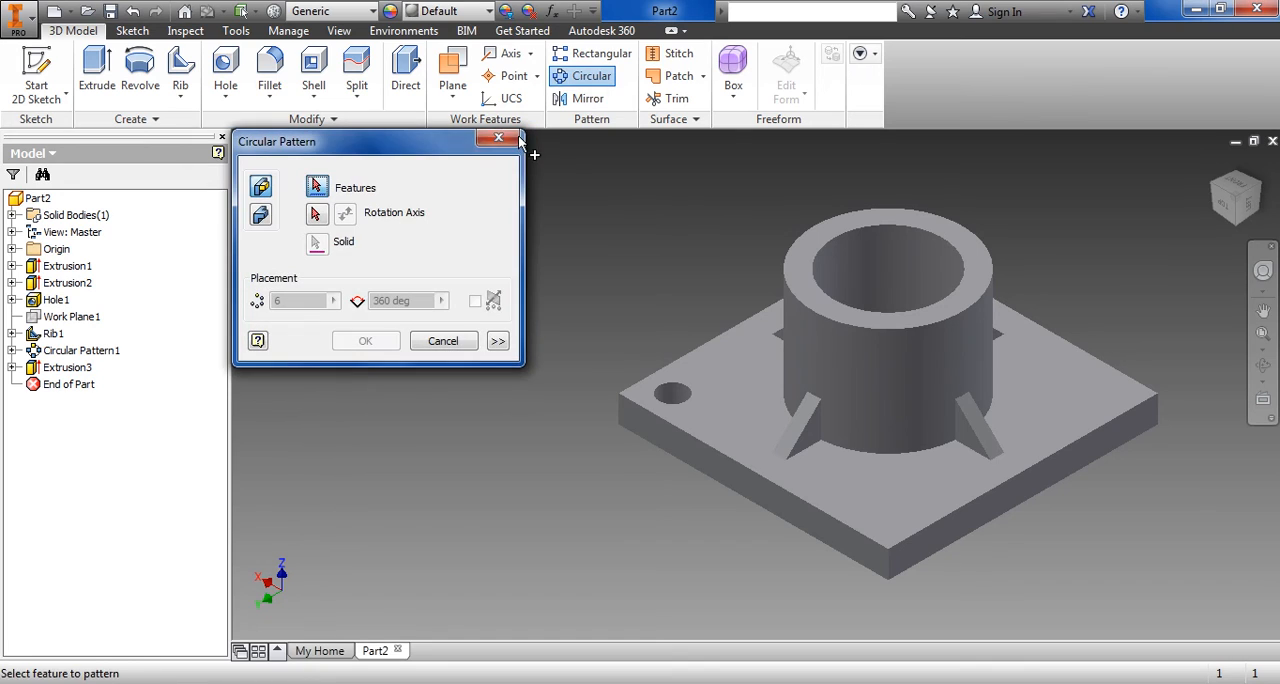
left_click(681, 396)
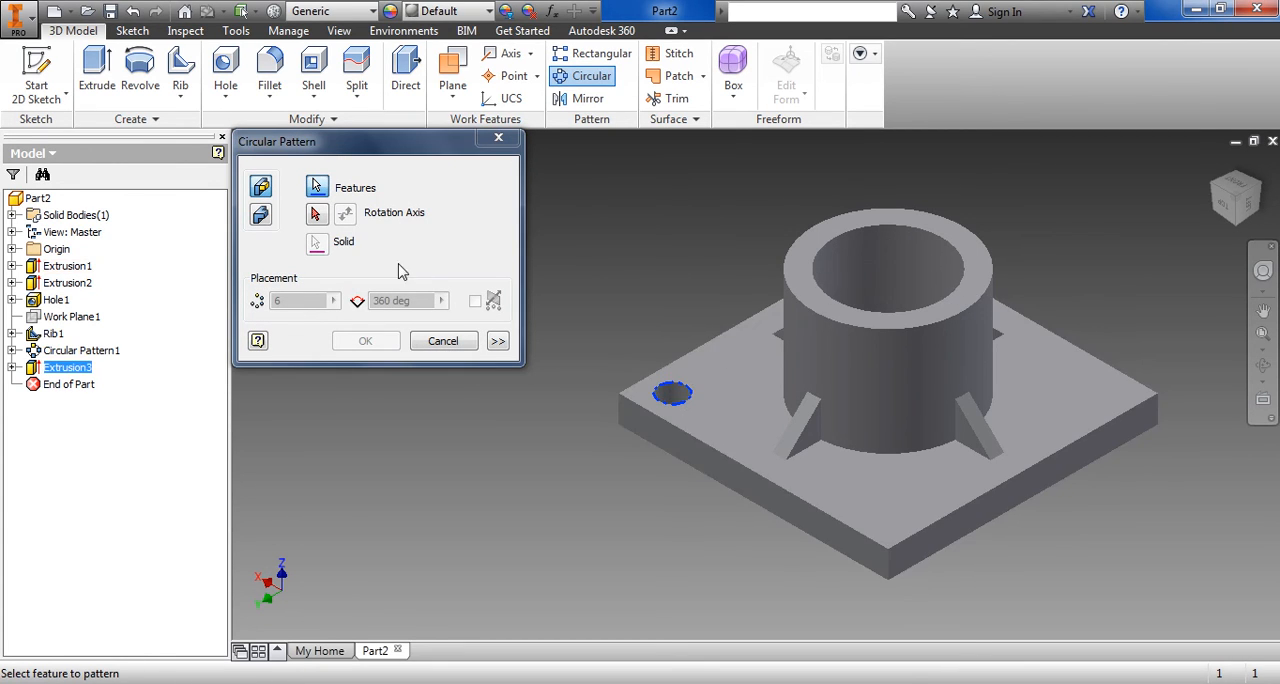
left_click(316, 213)
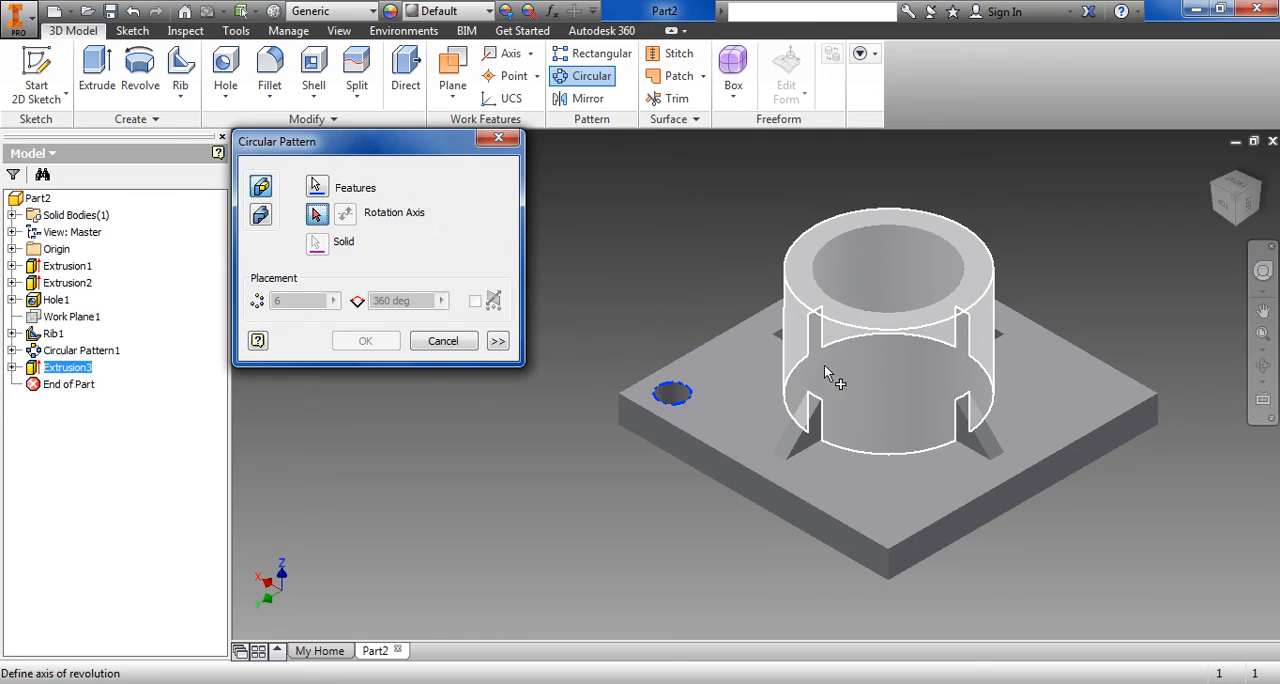
left_click(925, 262)
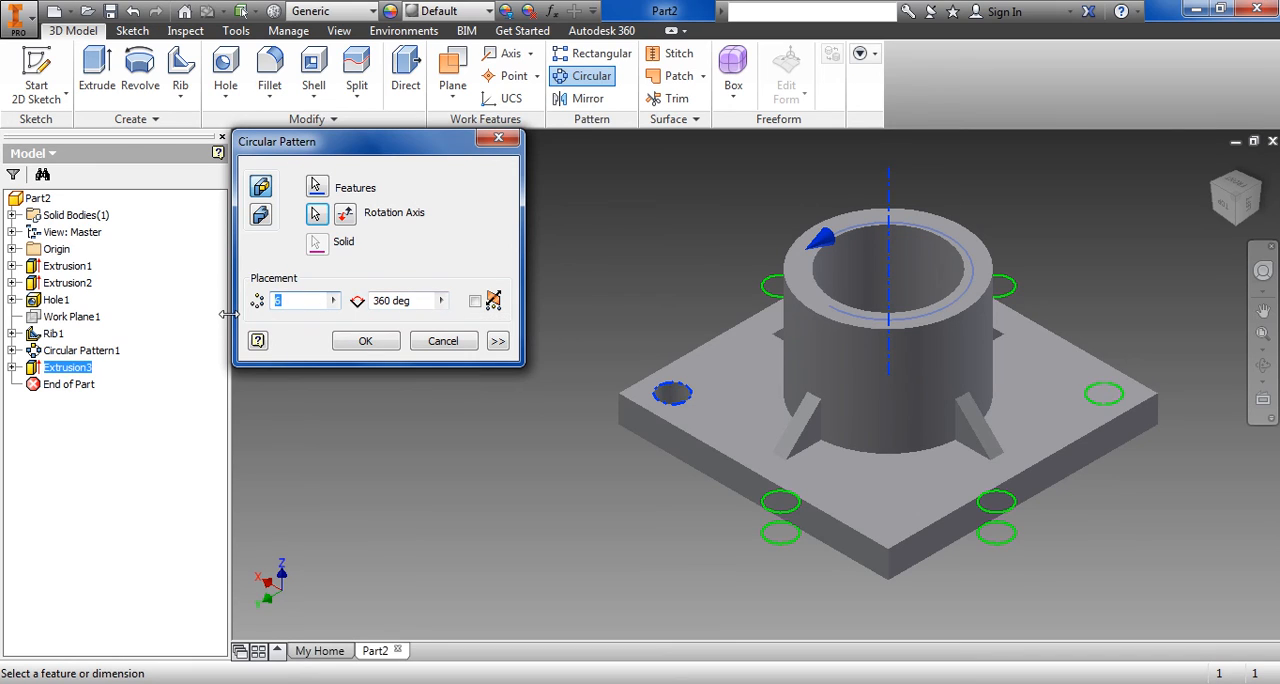
type("4")
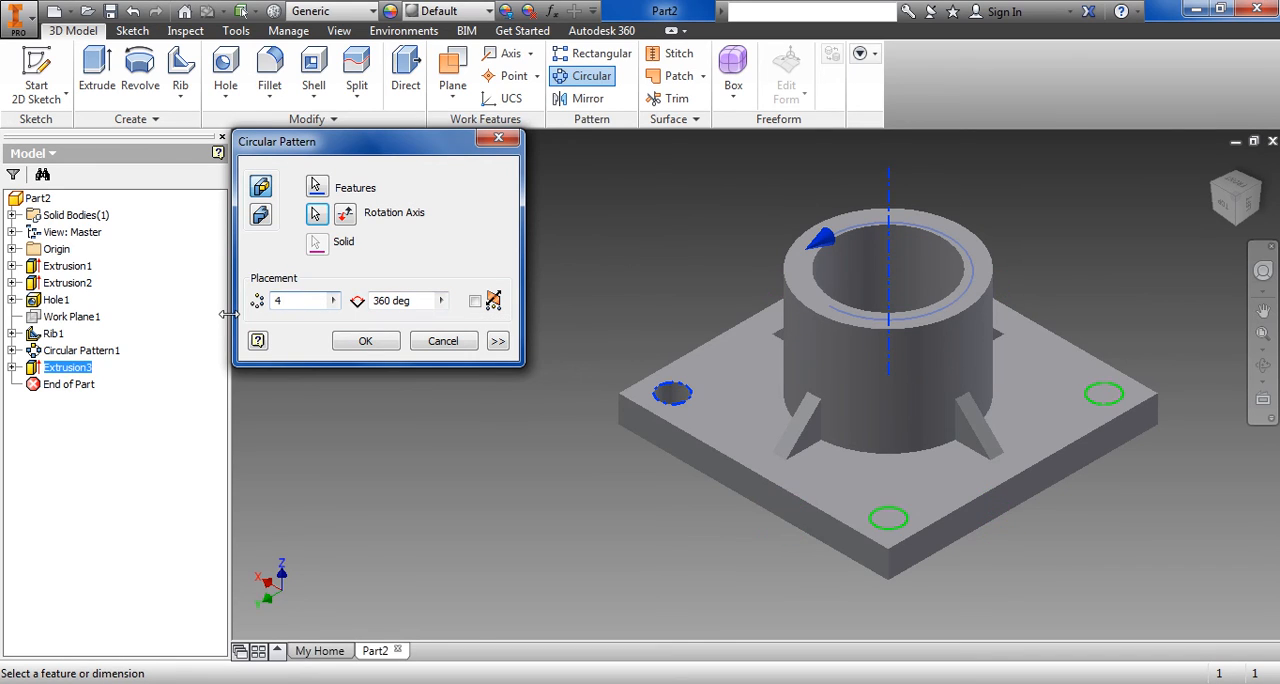
left_click(355, 342)
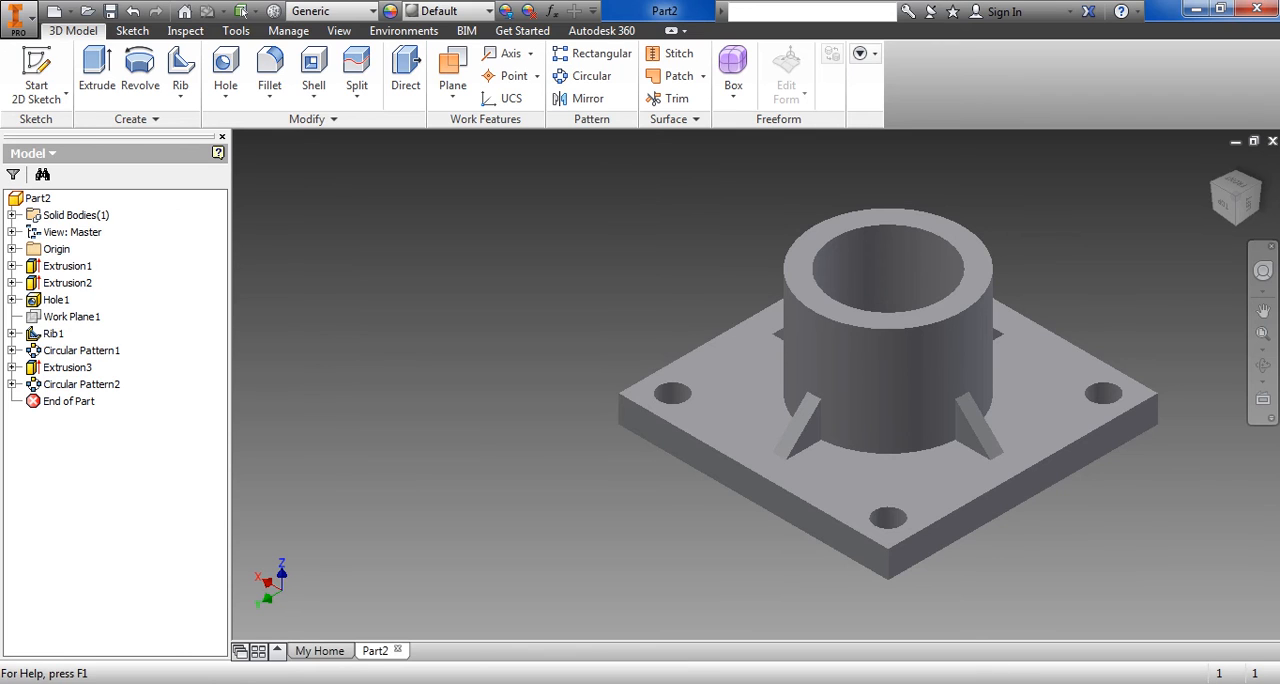
Fillet the four vertical corner edges of the base plate with a radius of 10 mm
key("alt+Tab")
left_click(269, 95)
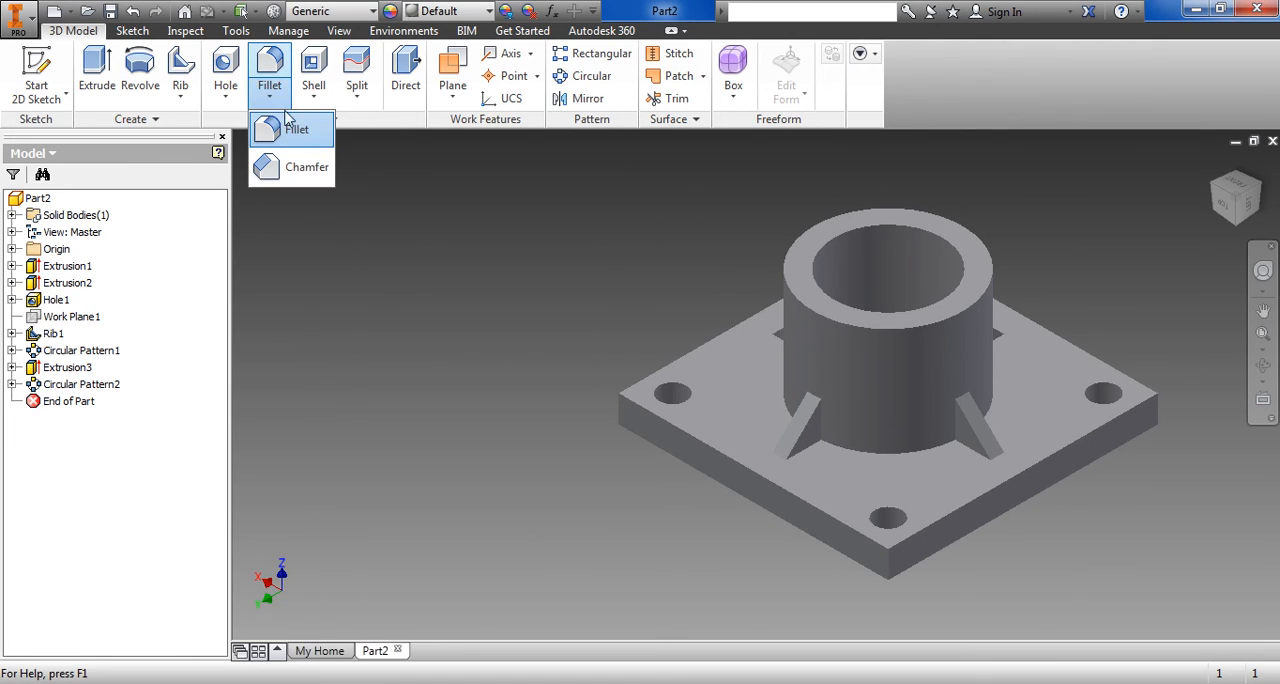
left_click(292, 128)
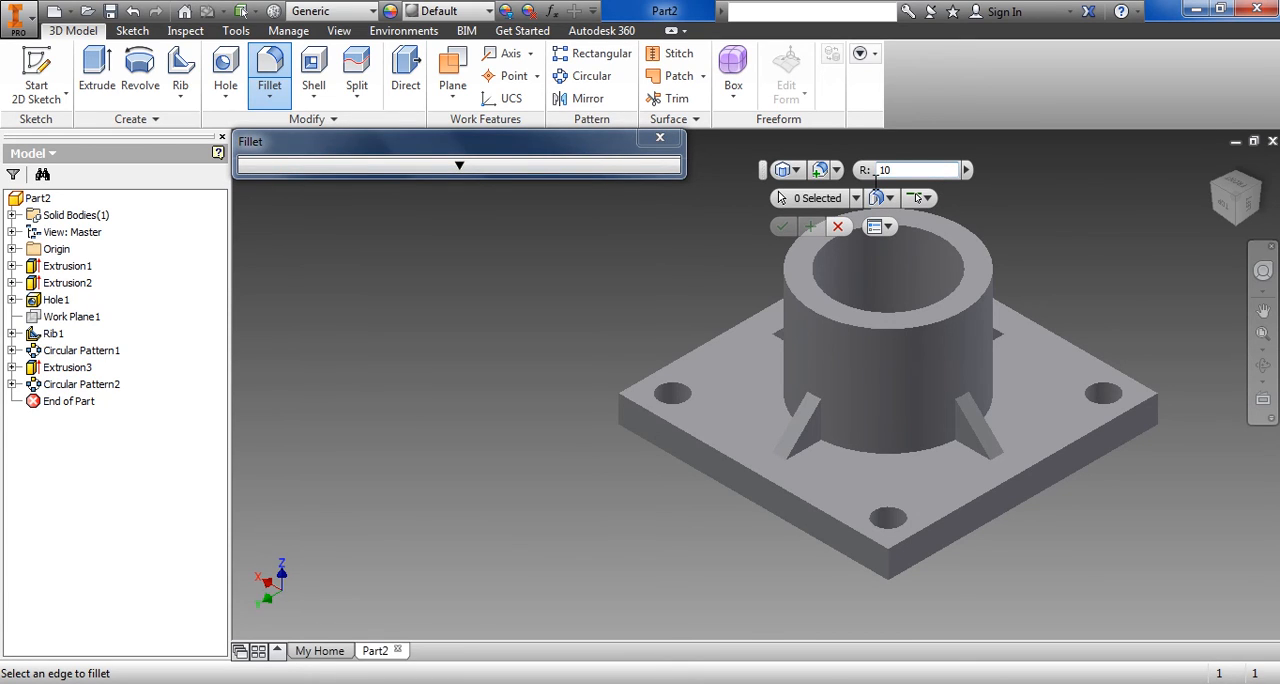
left_click(621, 404)
left_click(890, 567)
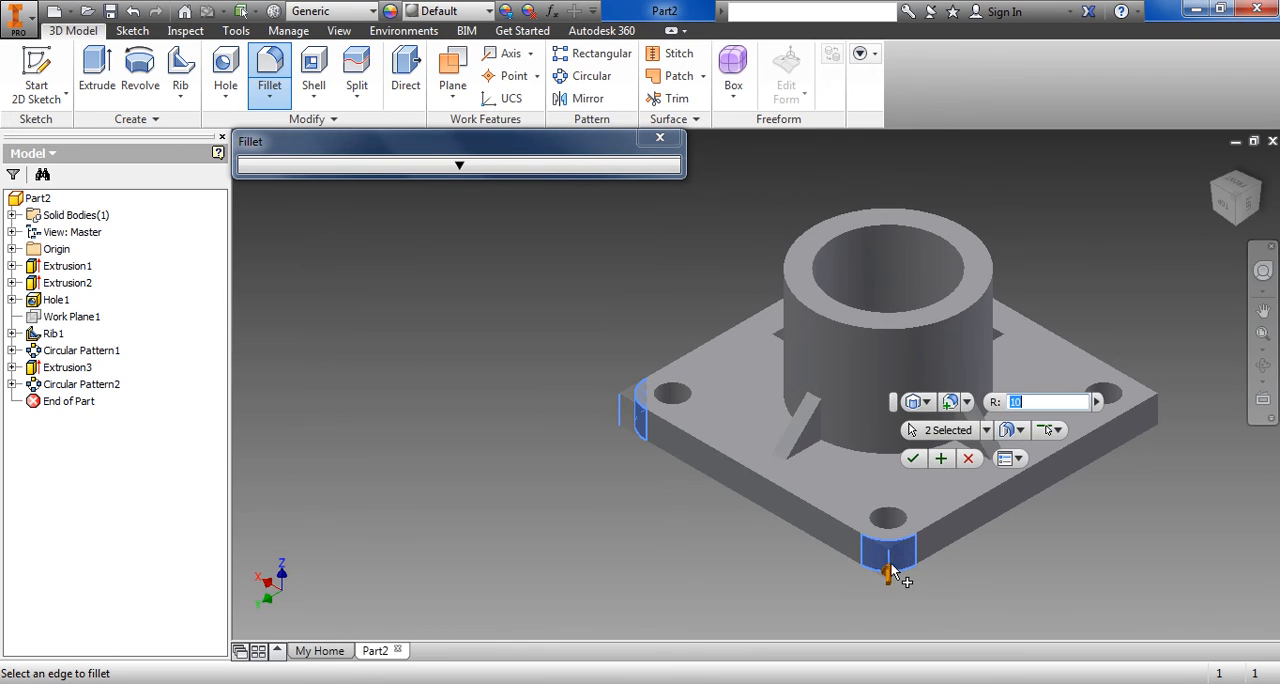
left_click(1160, 412)
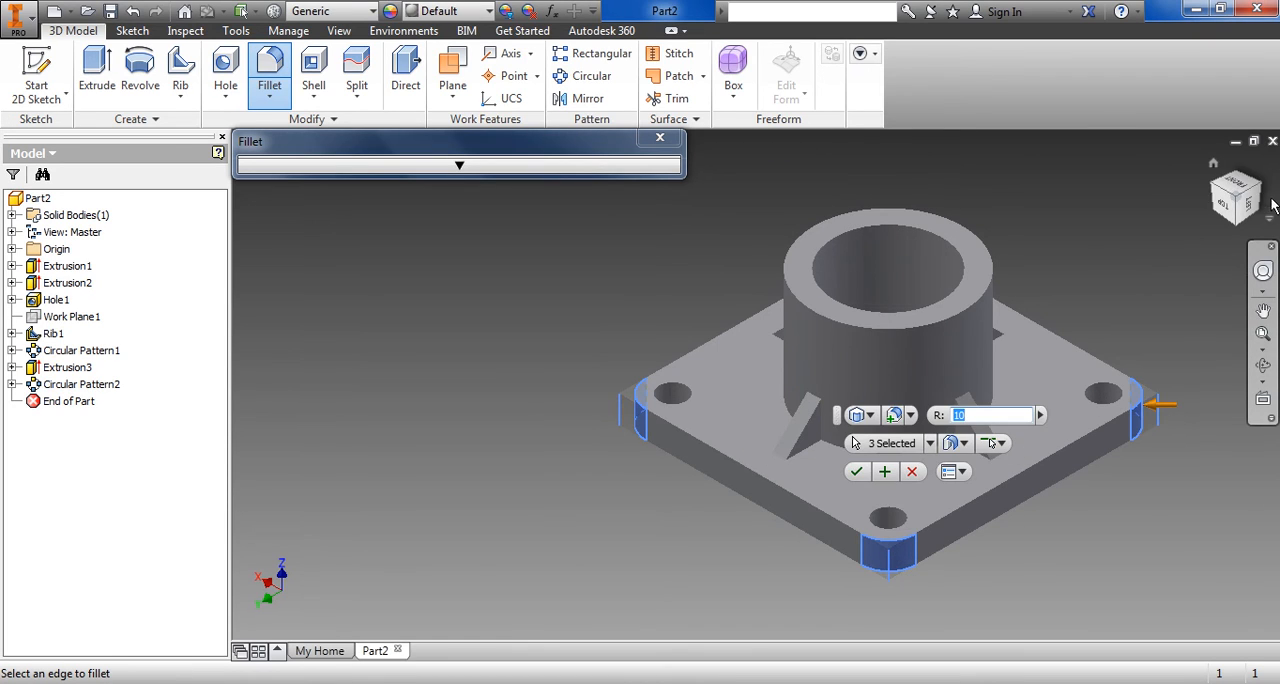
left_click(1236, 172)
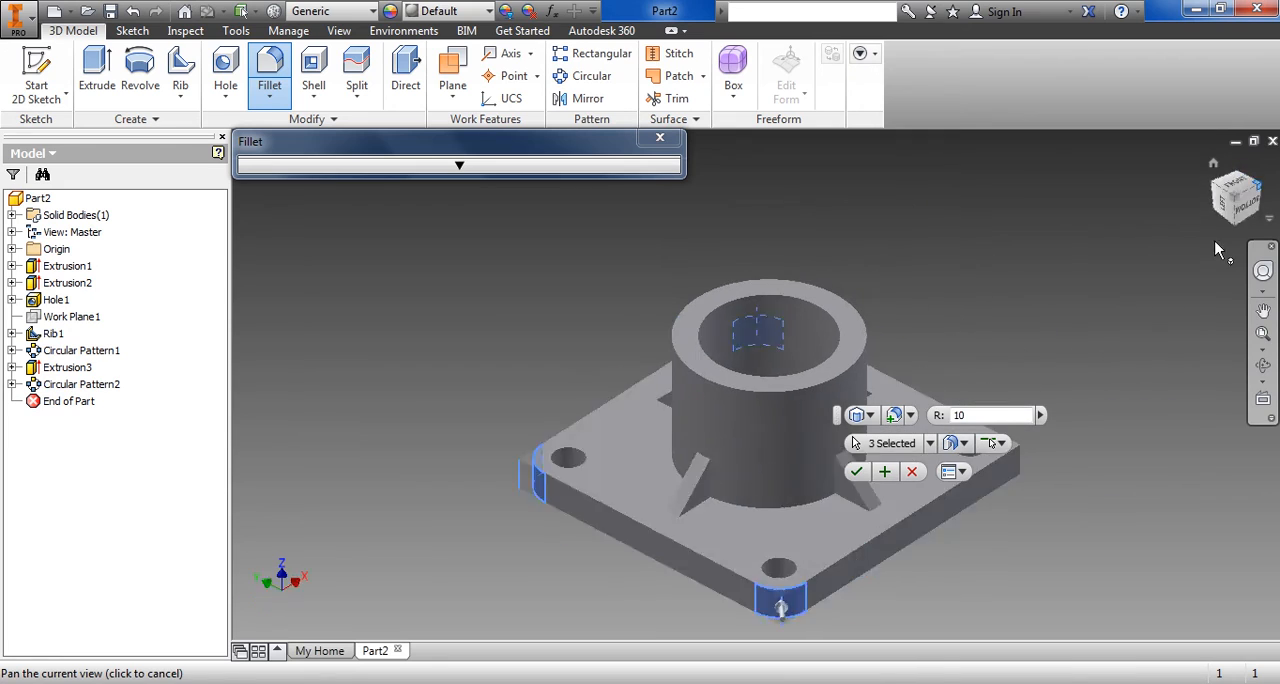
left_click(754, 566)
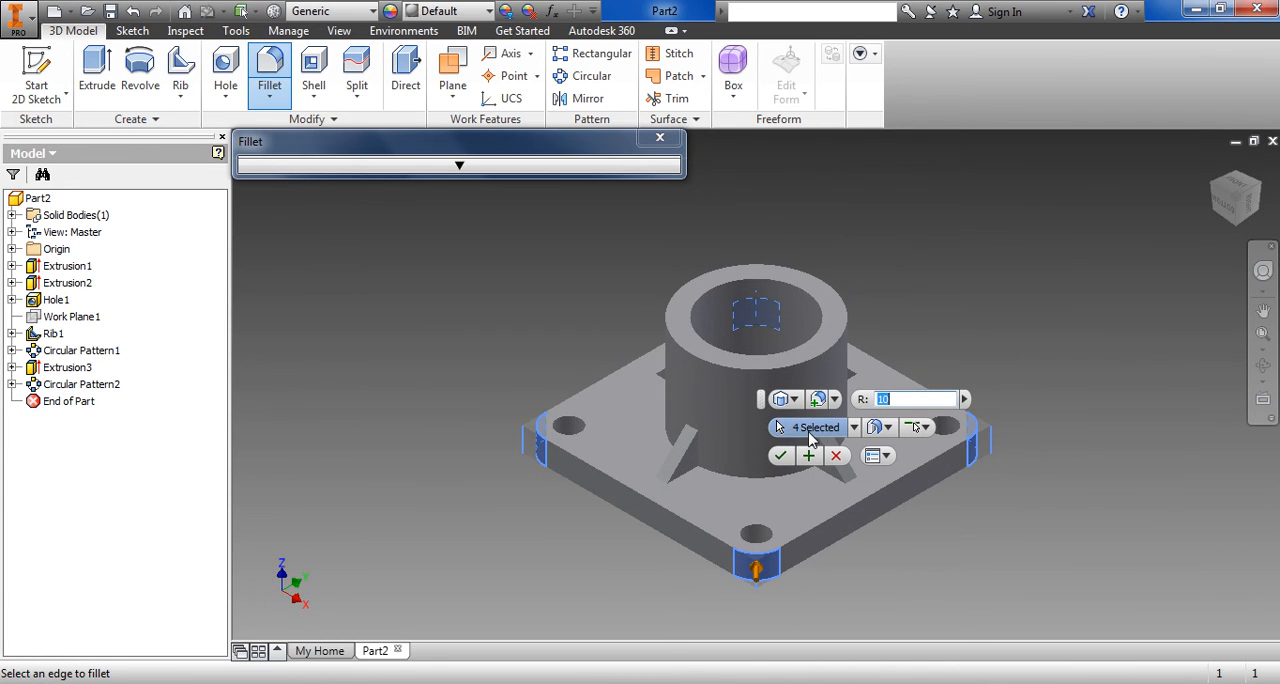
left_click(781, 456)
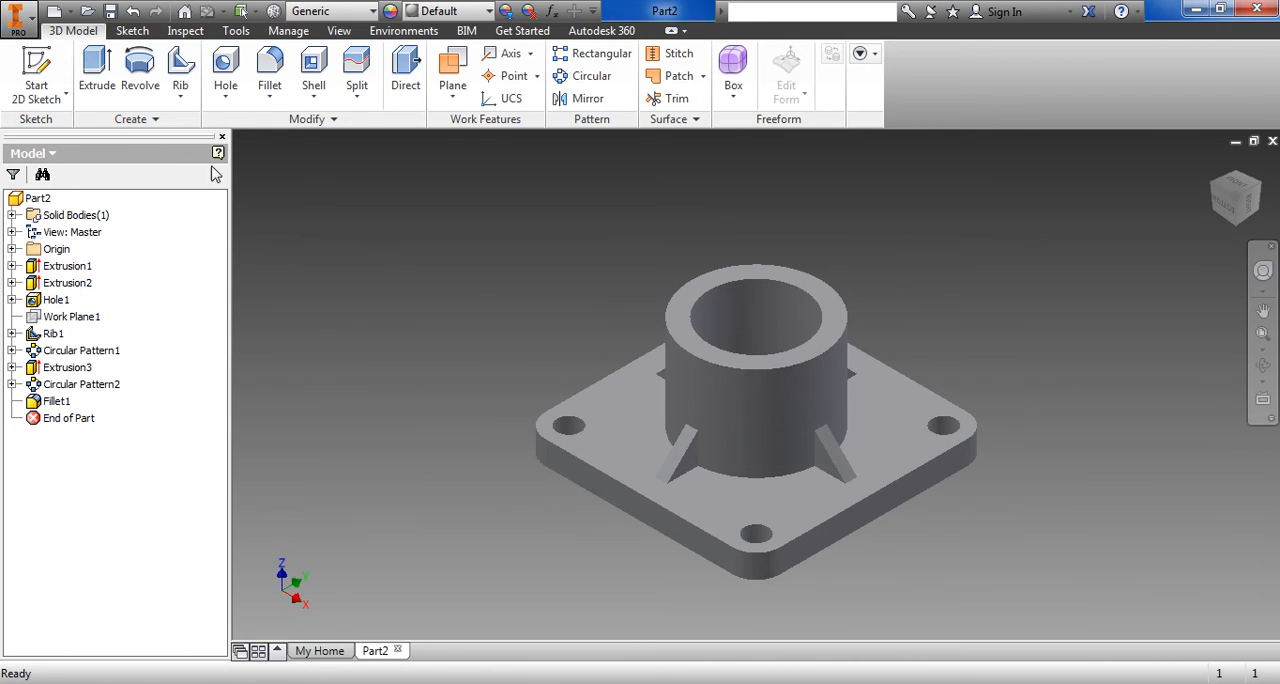
Begin a 0.5 mm chamfer and select the upper rims of the four corner holes and the boss bore
left_click(270, 96)
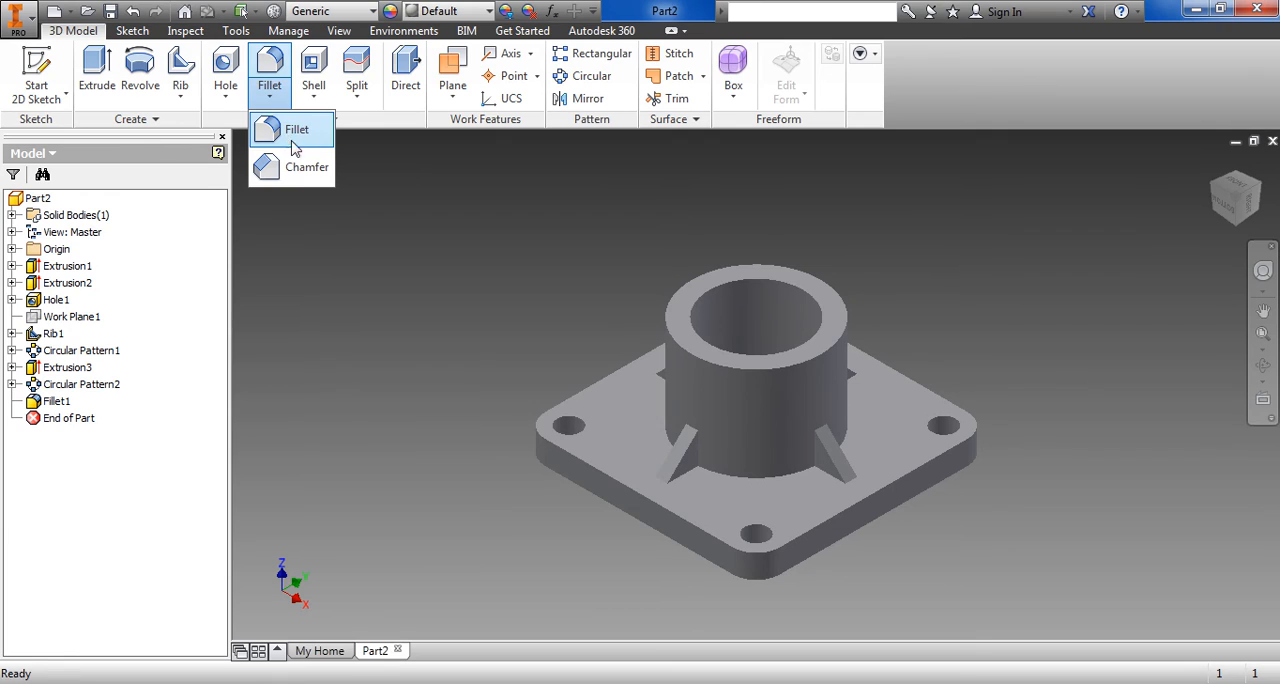
left_click(304, 170)
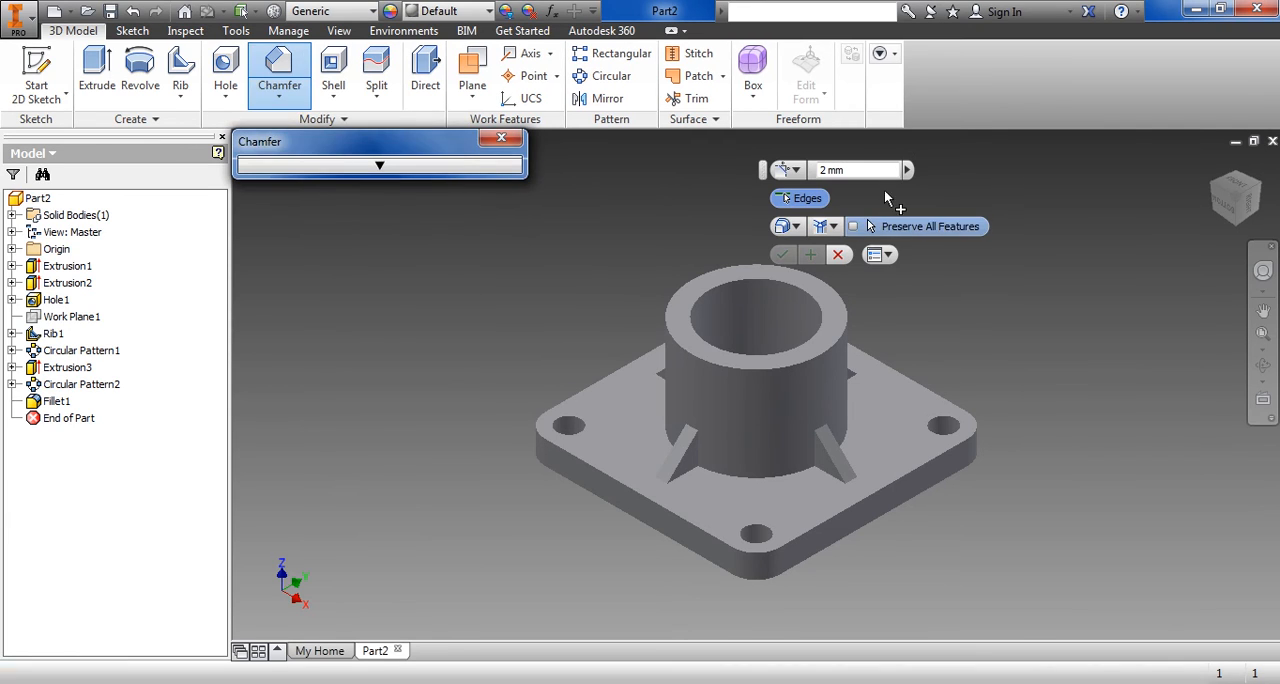
left_click(767, 537)
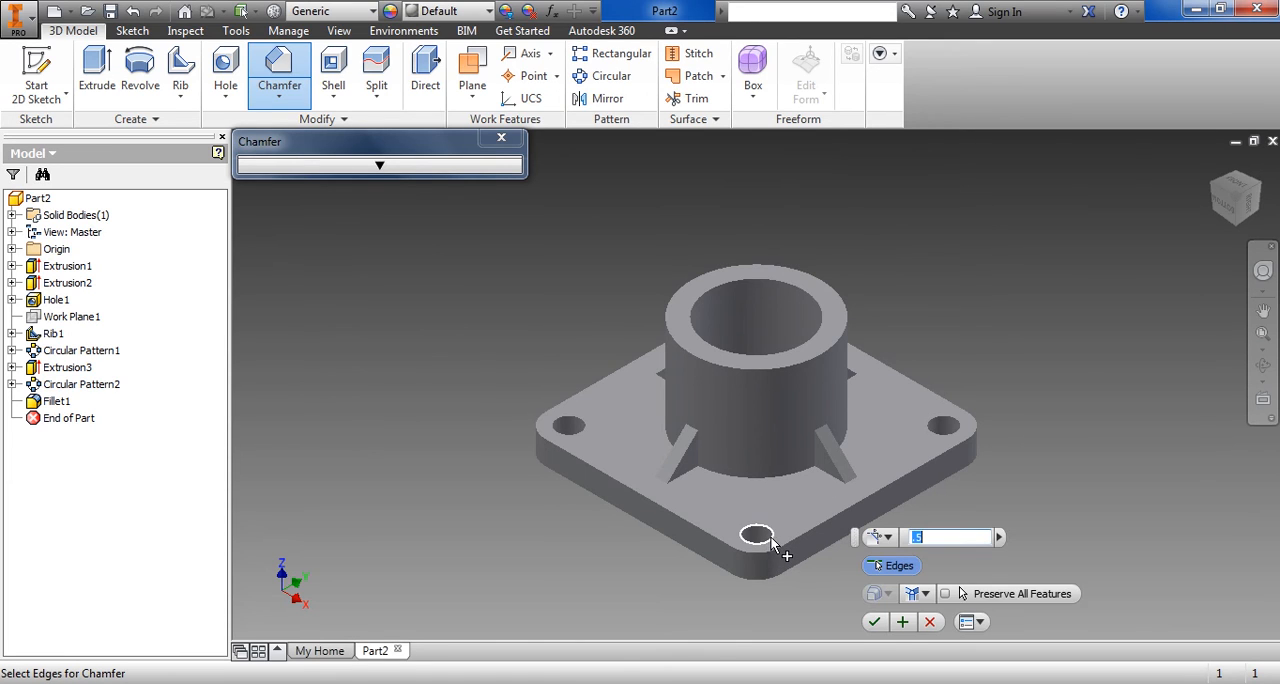
left_click(942, 432)
left_click(583, 431)
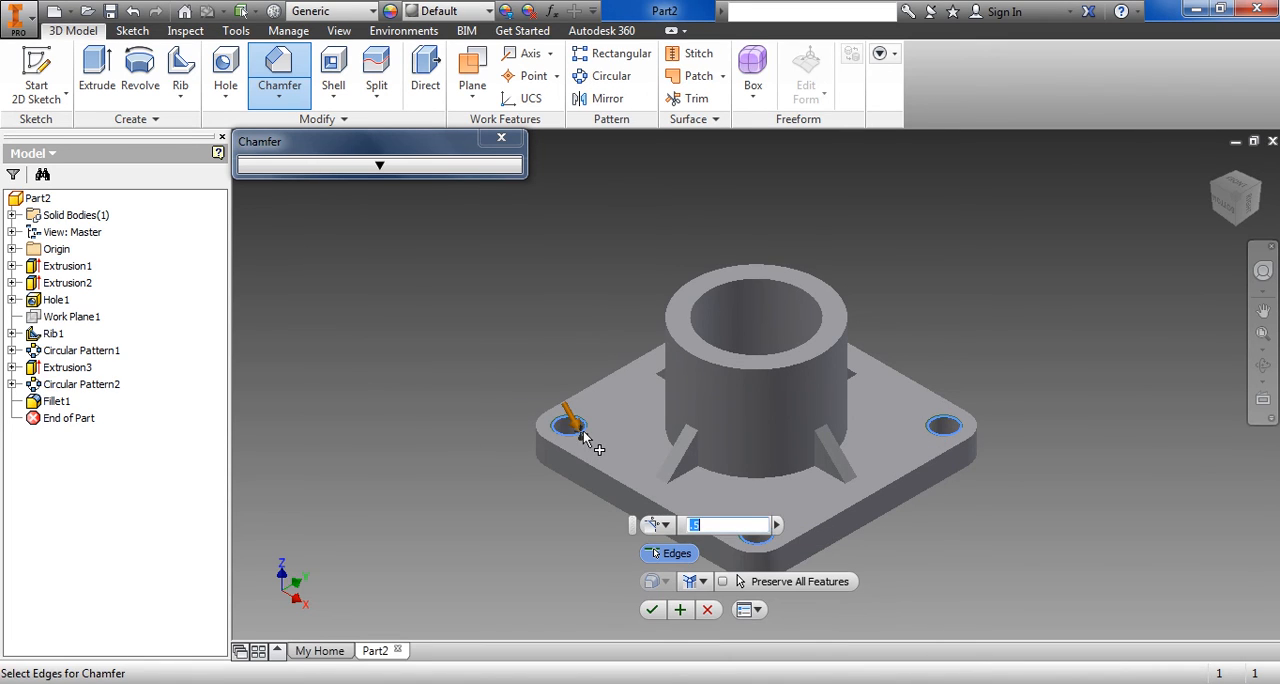
left_click(1259, 186)
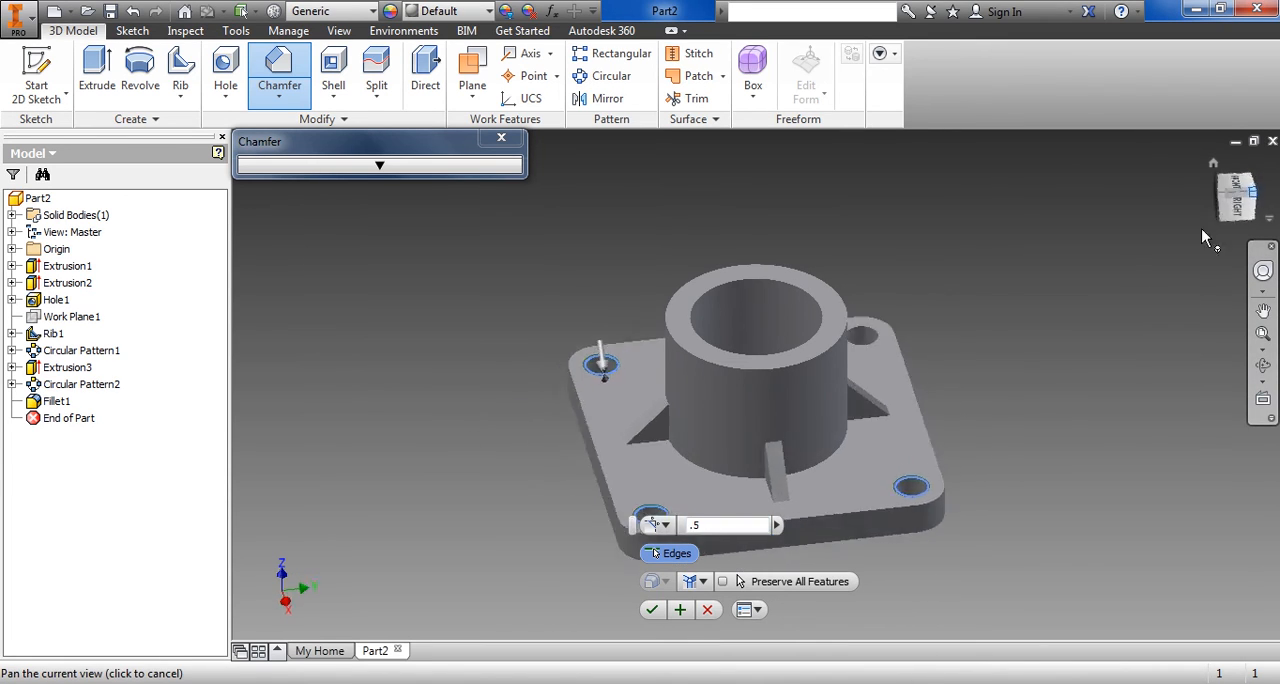
left_click(953, 429)
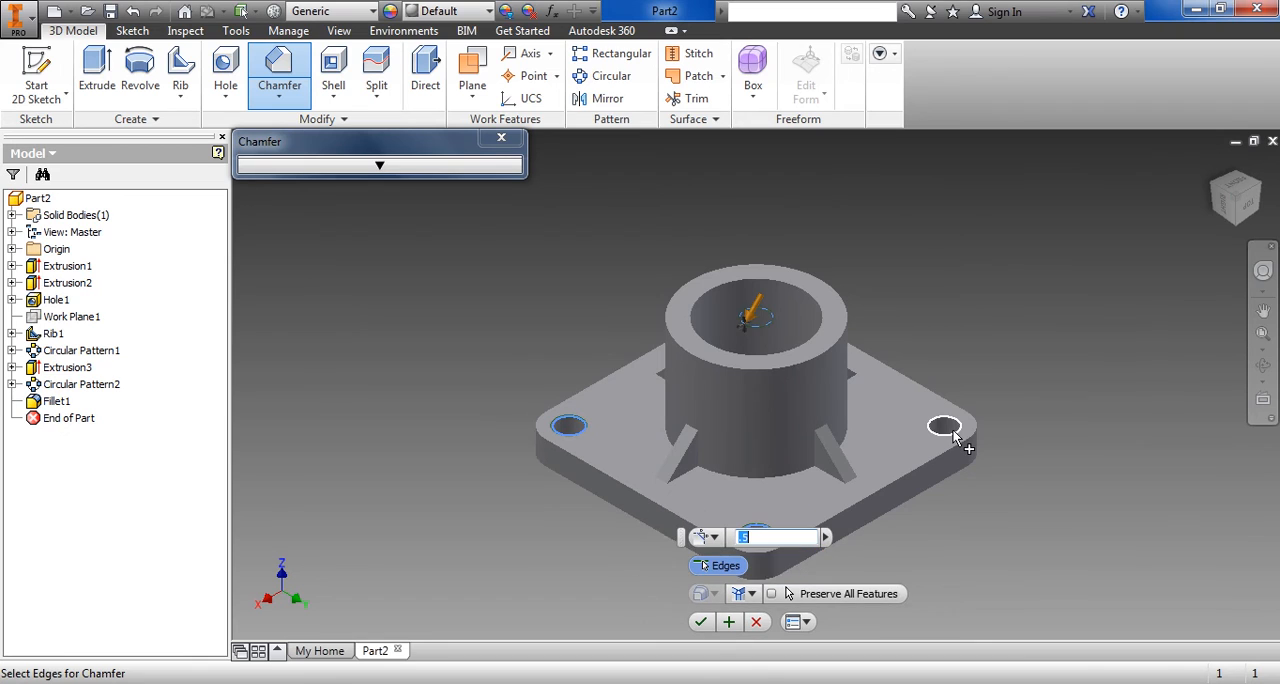
left_click(823, 323)
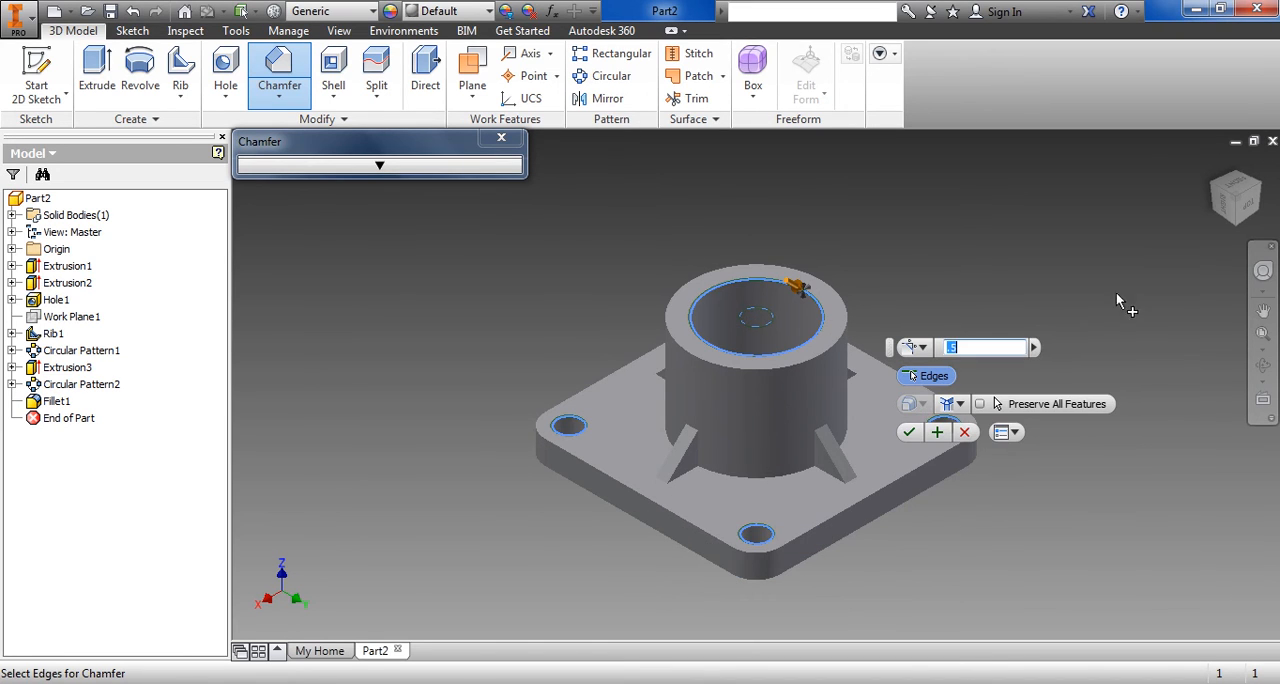
Add the underside rims of the four corner holes and the central bore to the 0.5 mm chamfer and apply it
left_click(1238, 228)
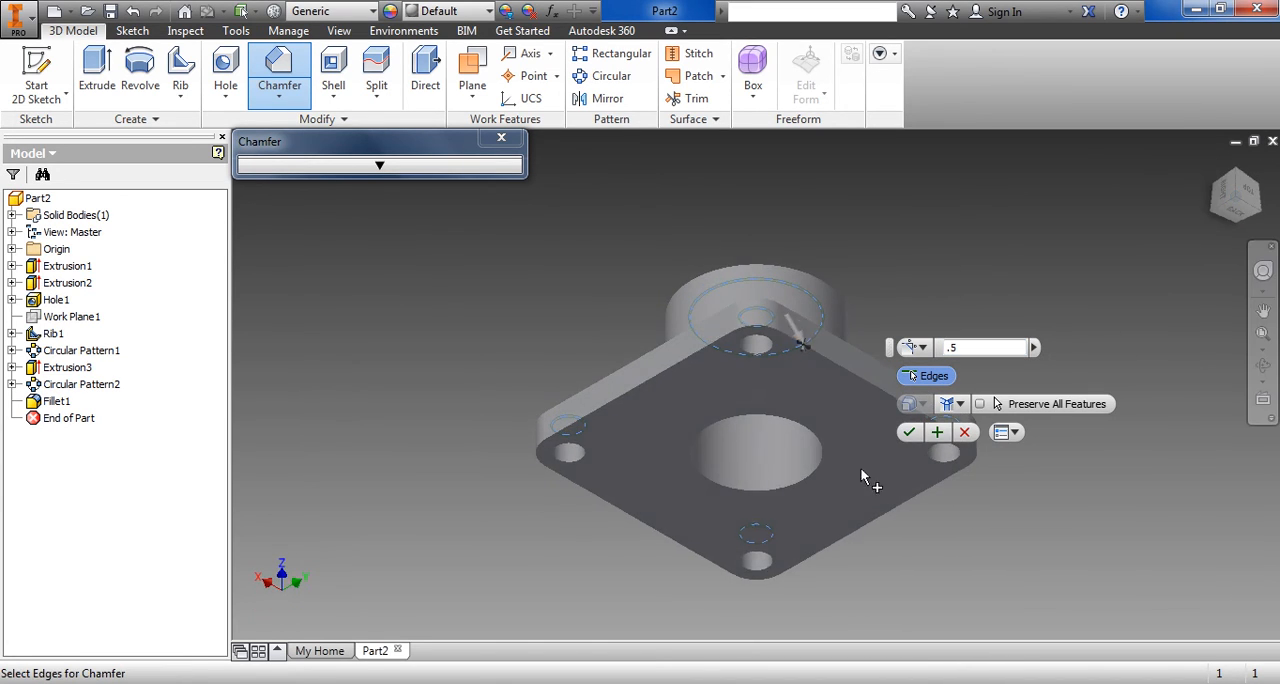
left_click(752, 362)
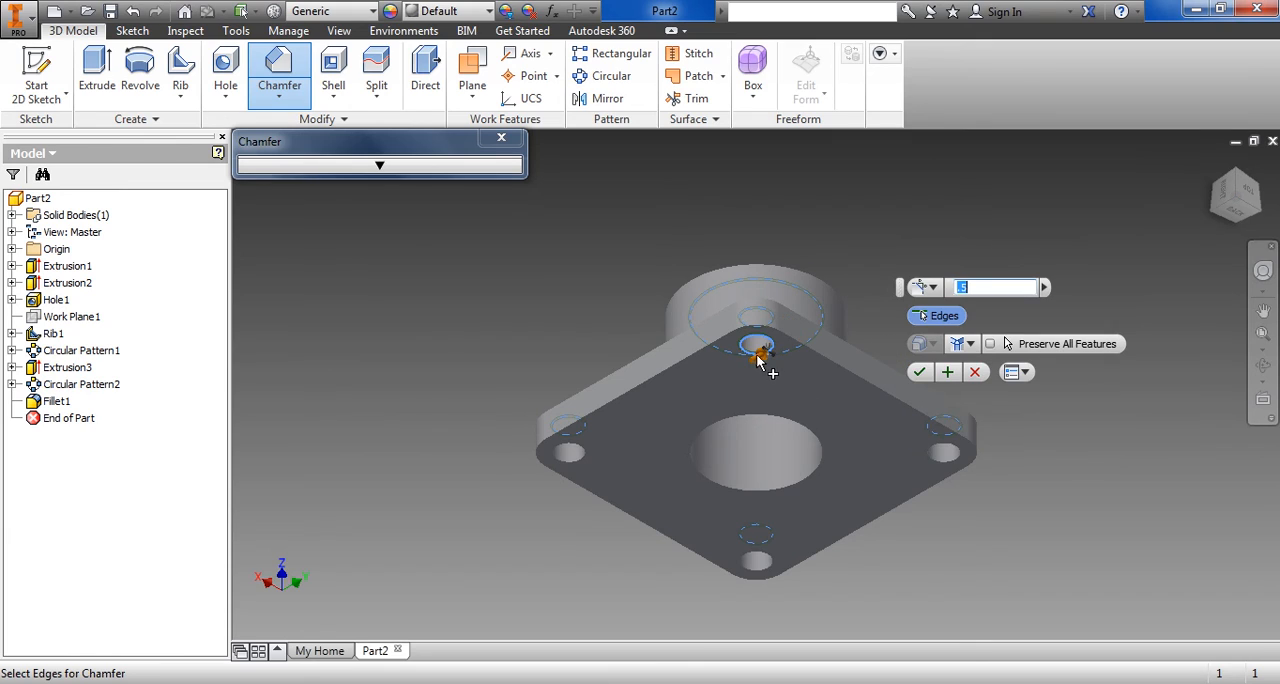
left_click(948, 466)
left_click(770, 568)
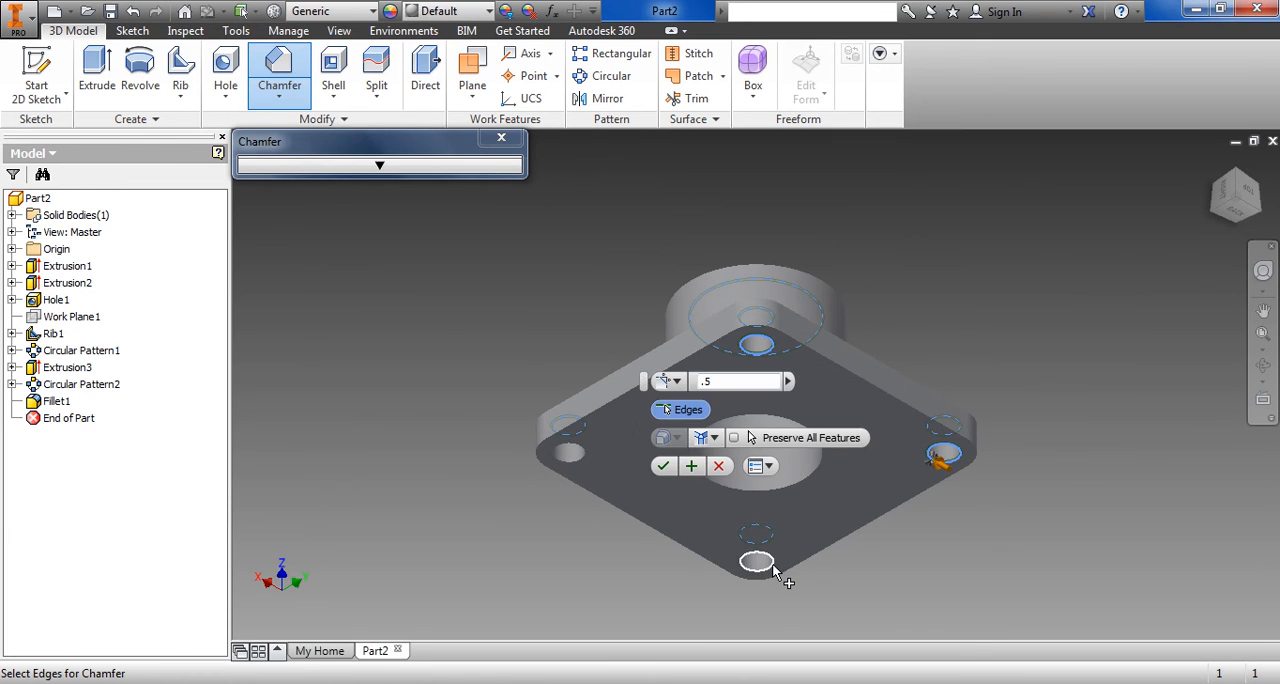
left_click(565, 460)
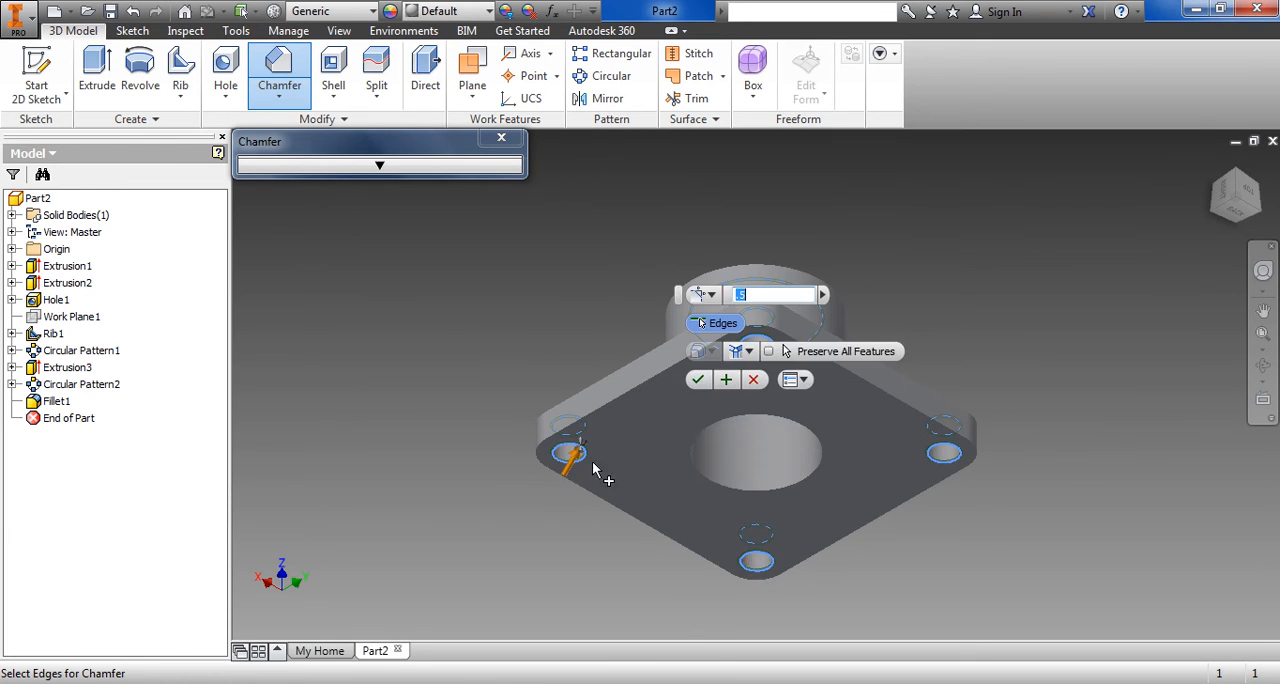
left_click(712, 483)
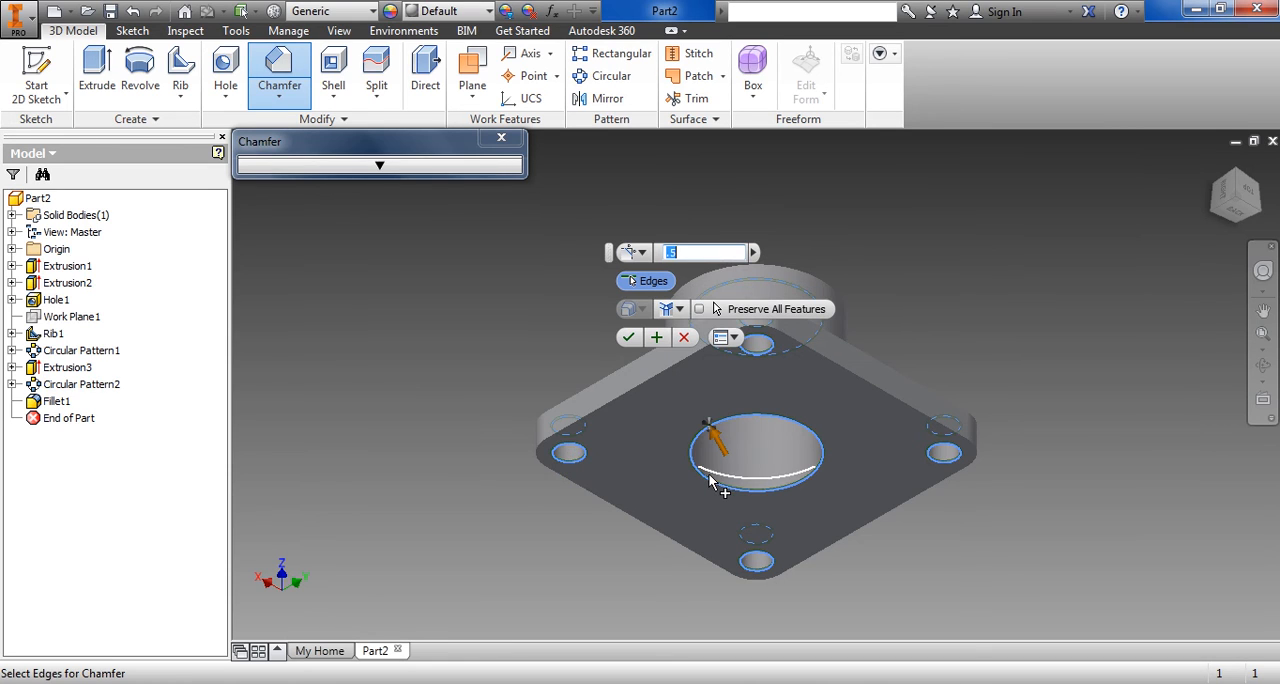
left_click(630, 338)
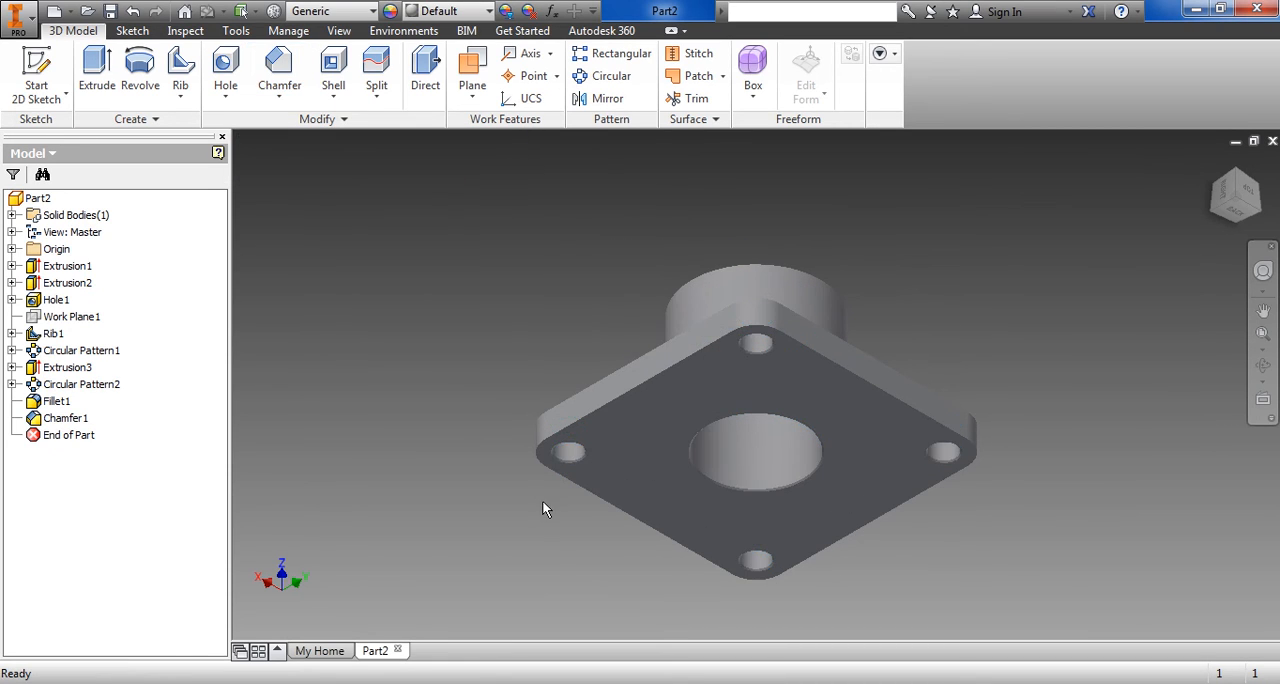
Chamfer the outer top rim of the boss with a distance of 2 mm
left_click(1246, 186)
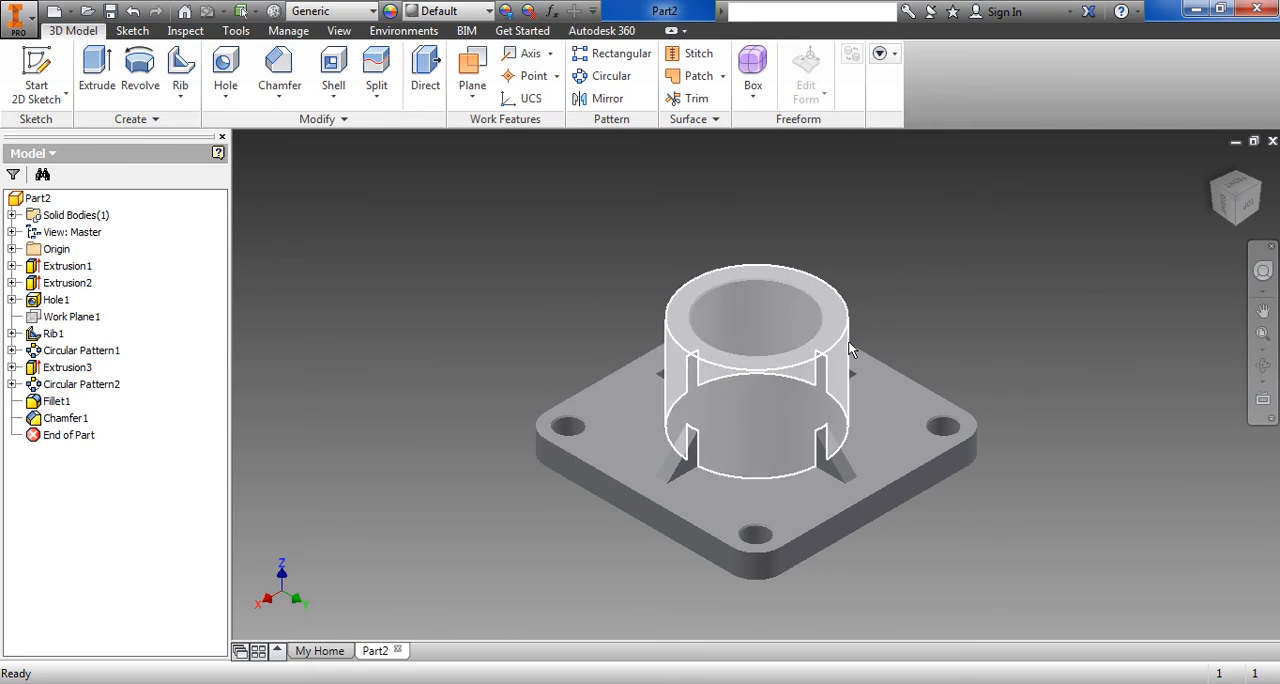
left_click(279, 95)
left_click(297, 168)
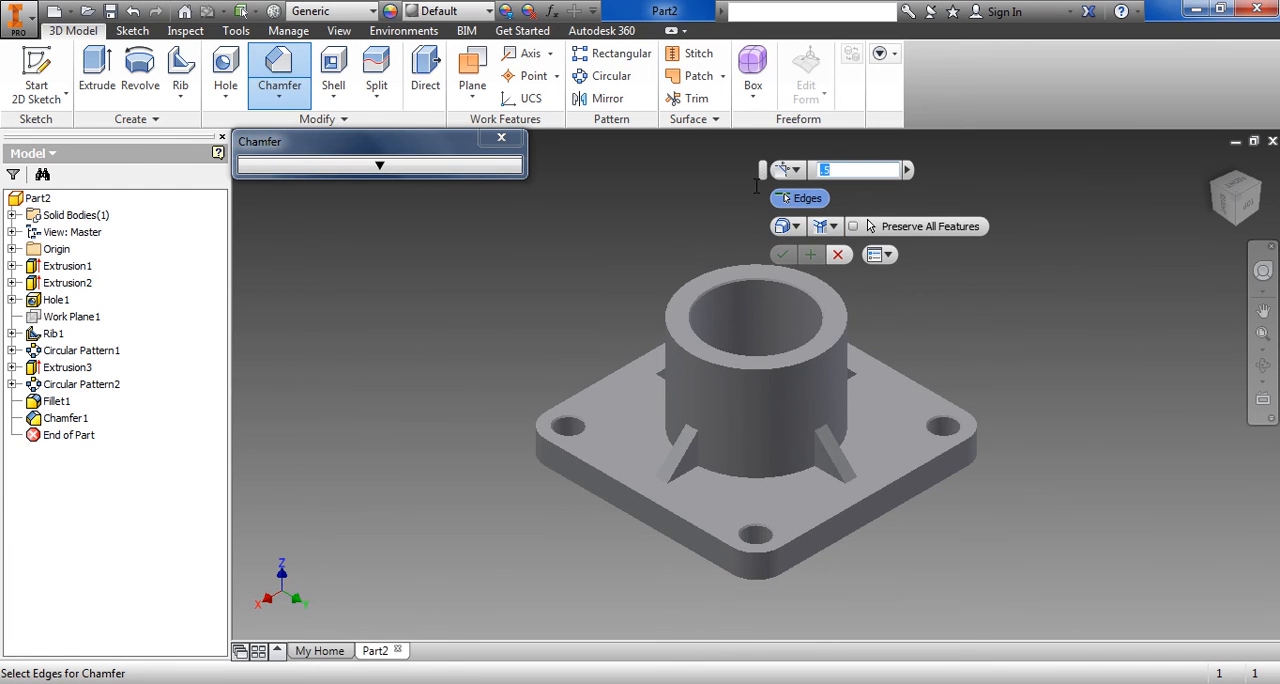
left_click(808, 362)
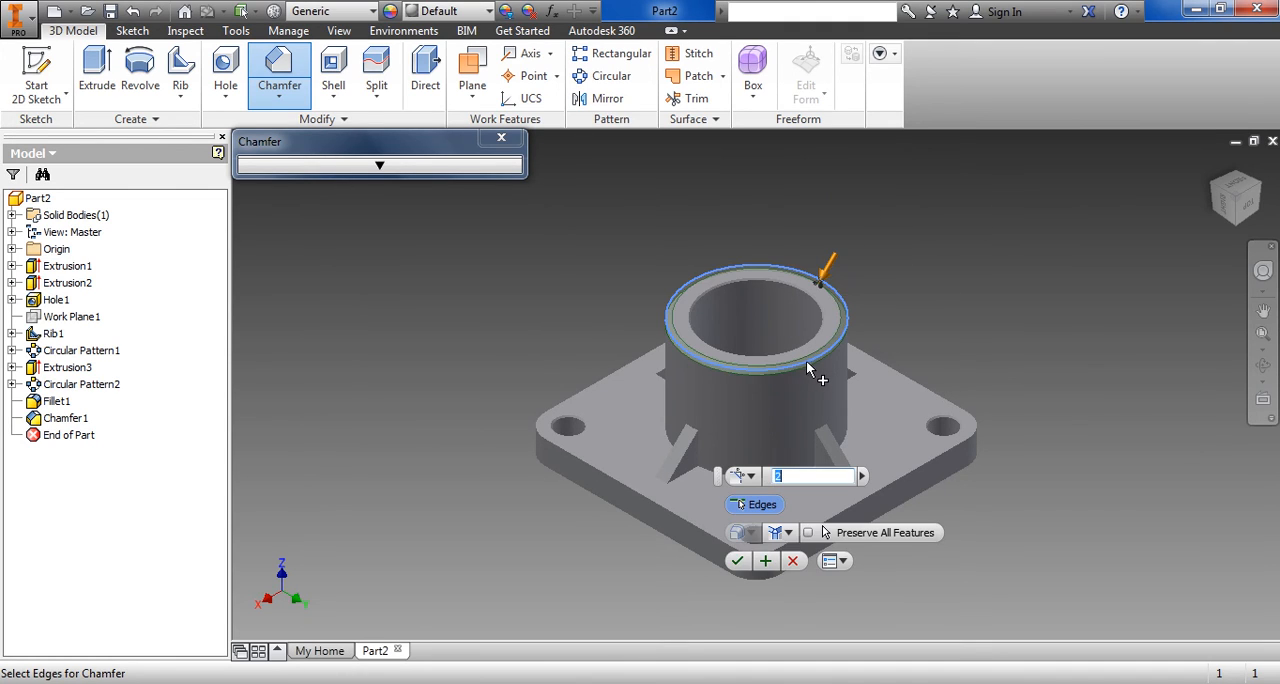
left_click(738, 564)
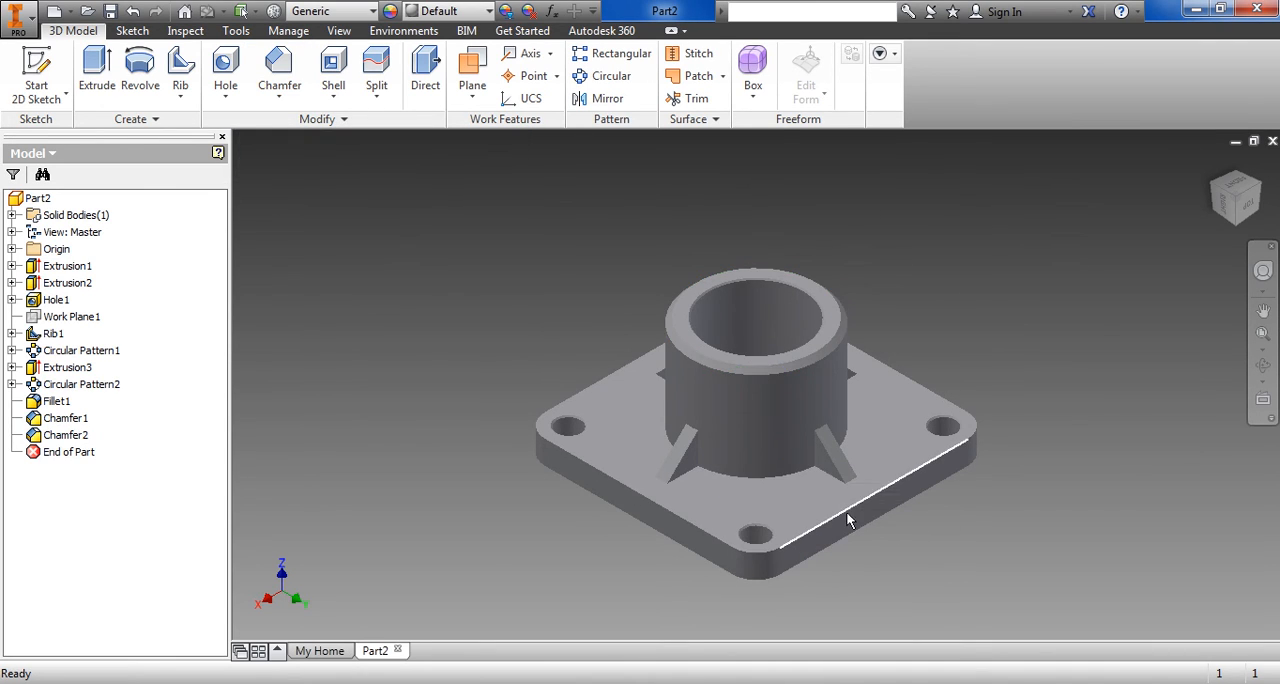
Begin a 2 mm fillet and select one rib's toe, base, vertical and upper junction edges plus the adjoining arc at the boss base
scroll(879, 487, "up", 5)
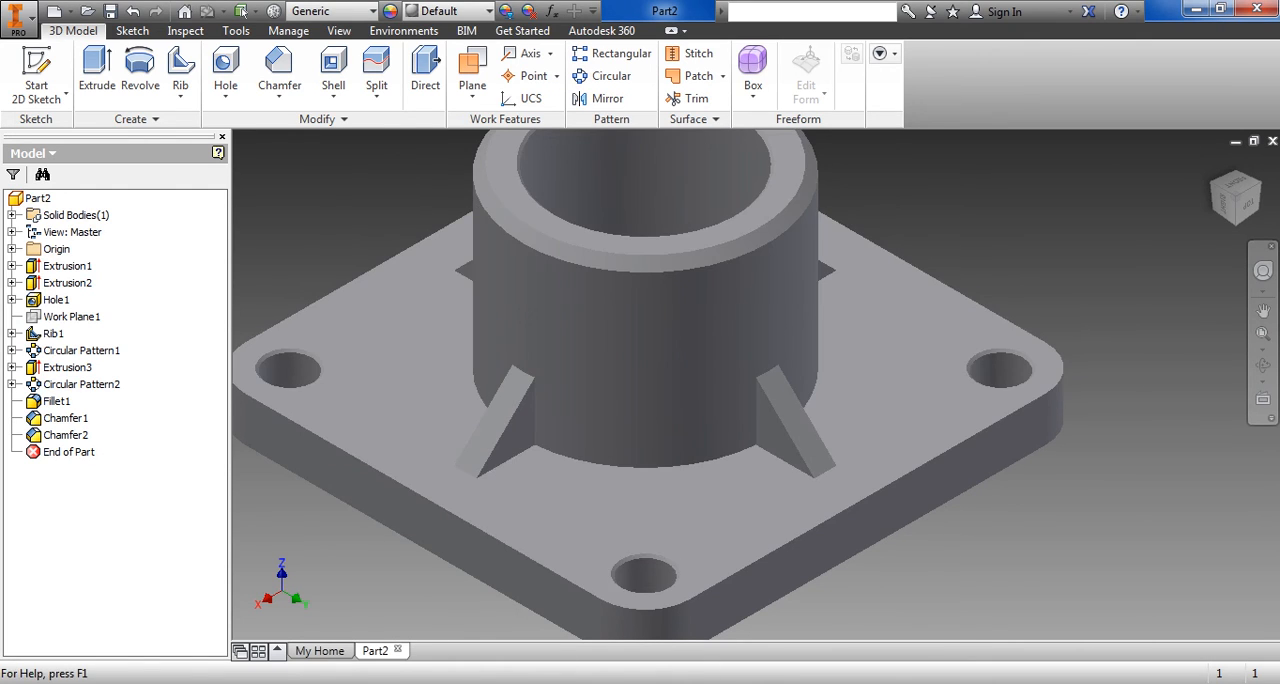
left_click(600, 683)
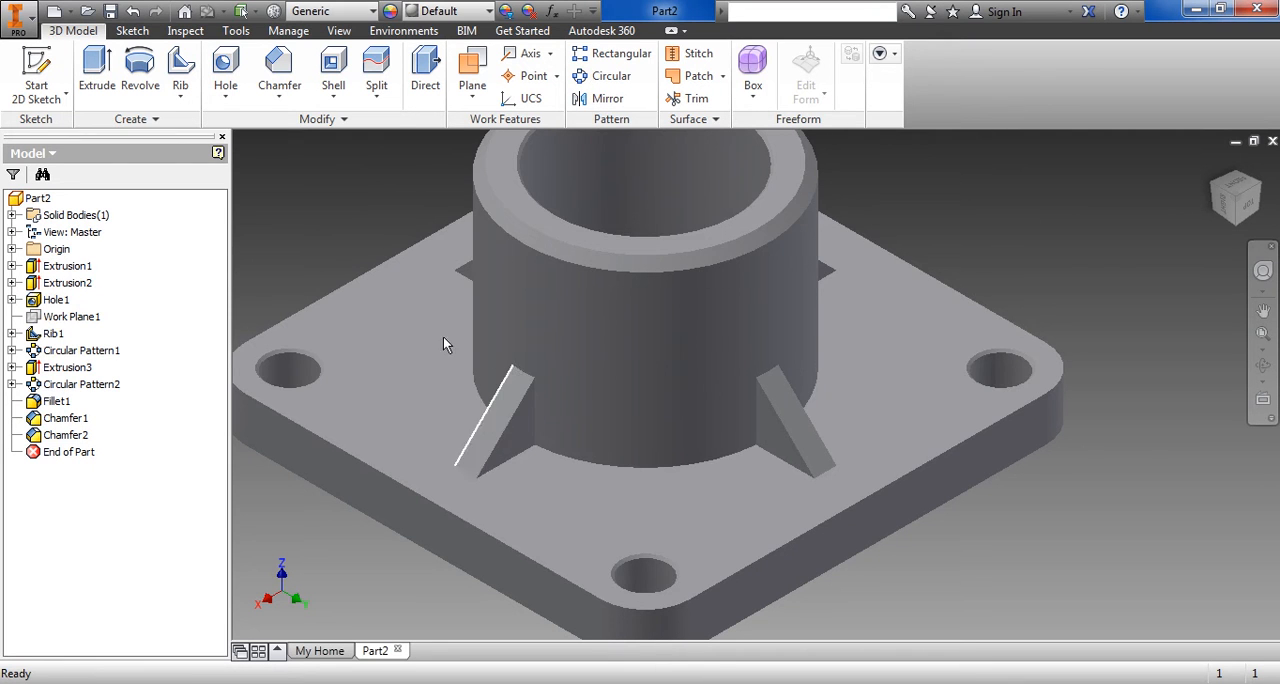
left_click(280, 90)
left_click(298, 135)
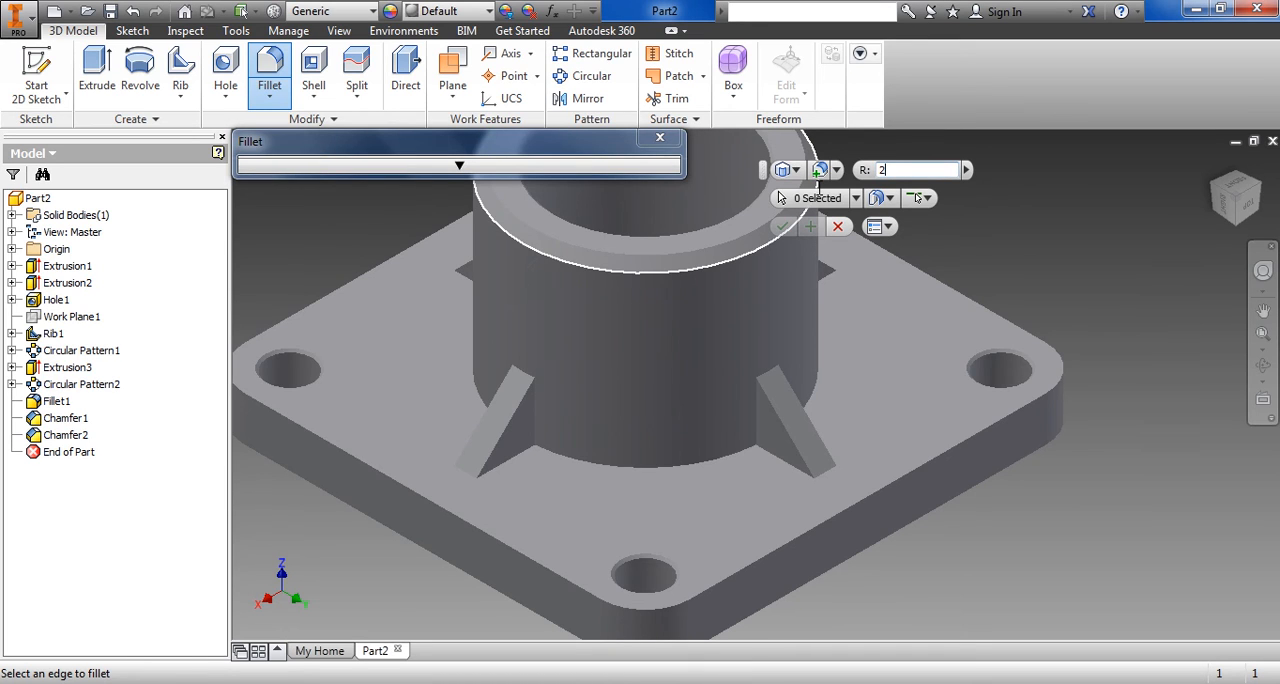
scroll(523, 440, "up", 5)
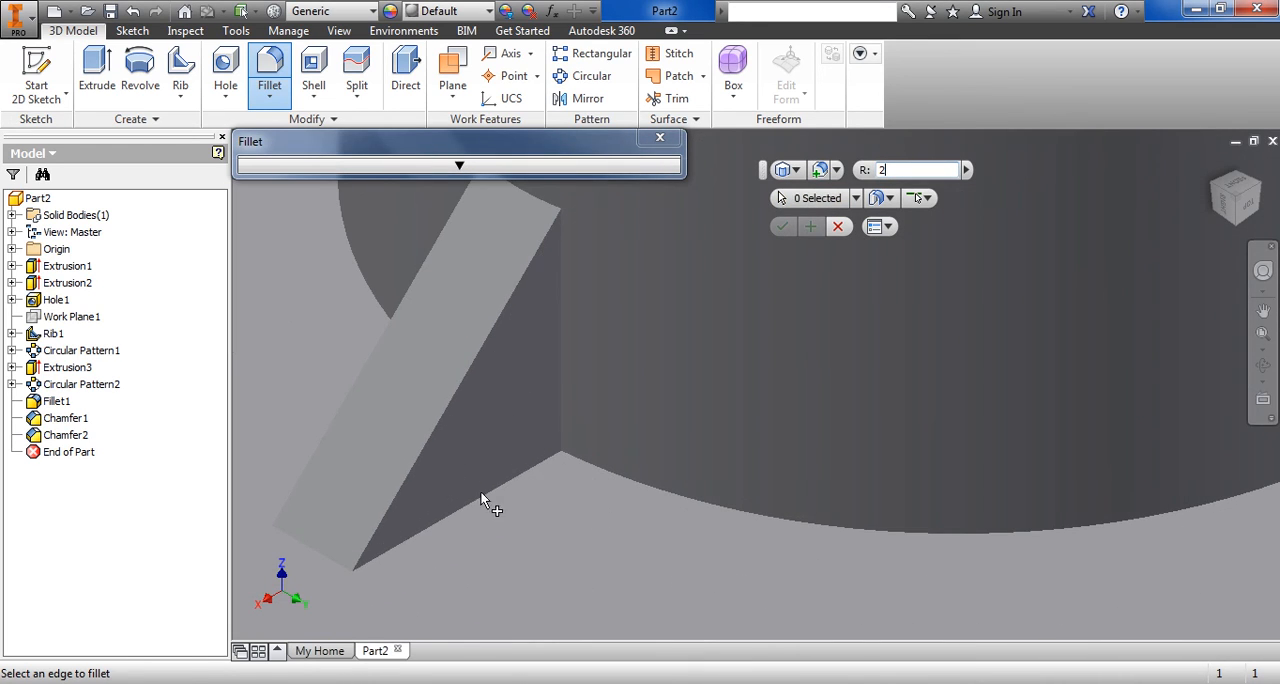
left_click(340, 562)
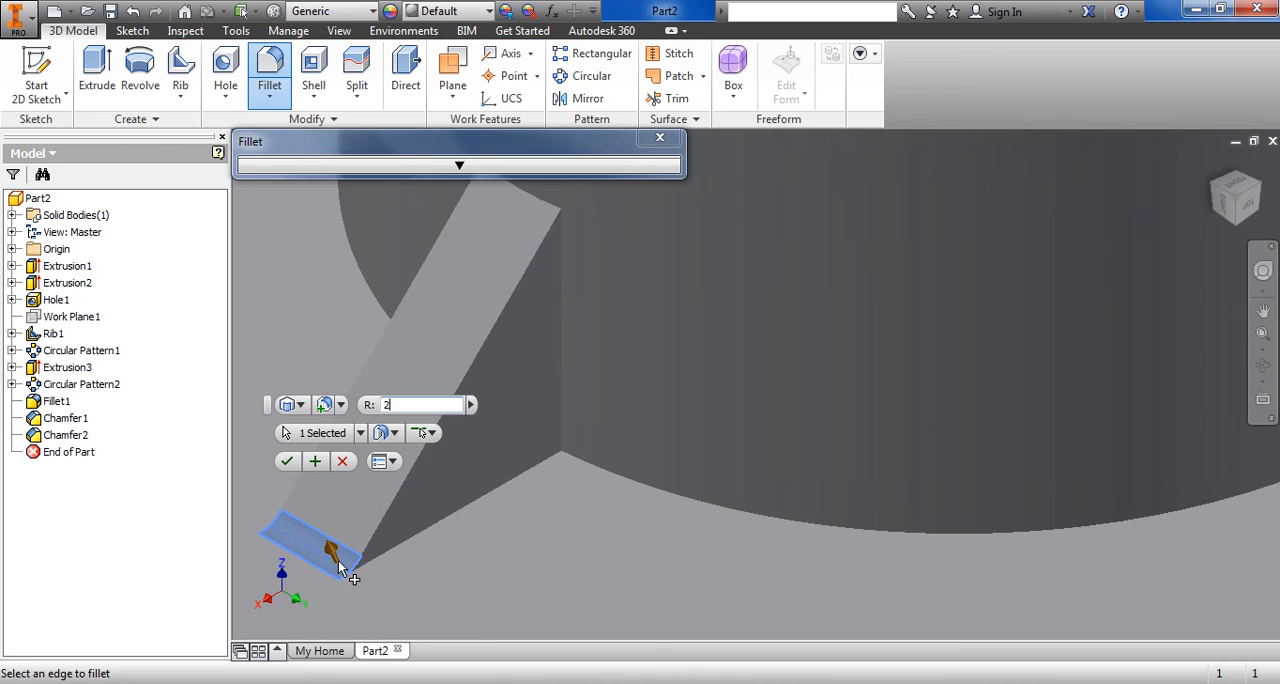
left_click(418, 538)
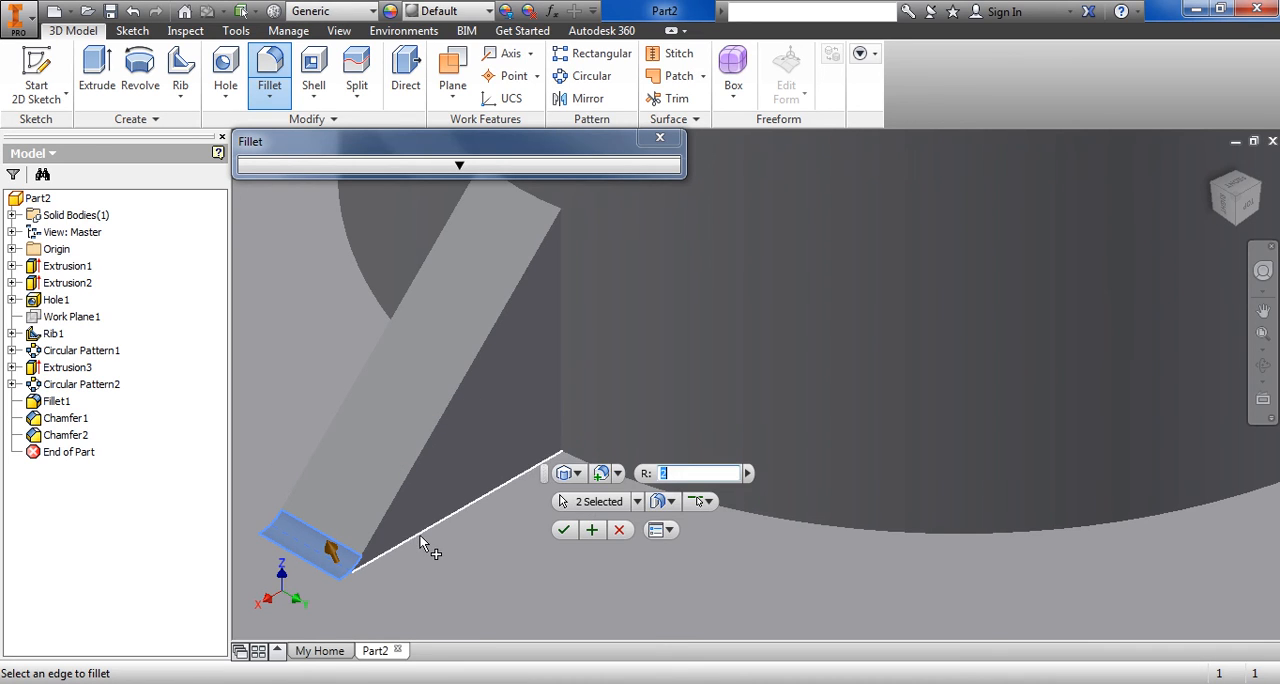
left_click(560, 326)
left_click(540, 195)
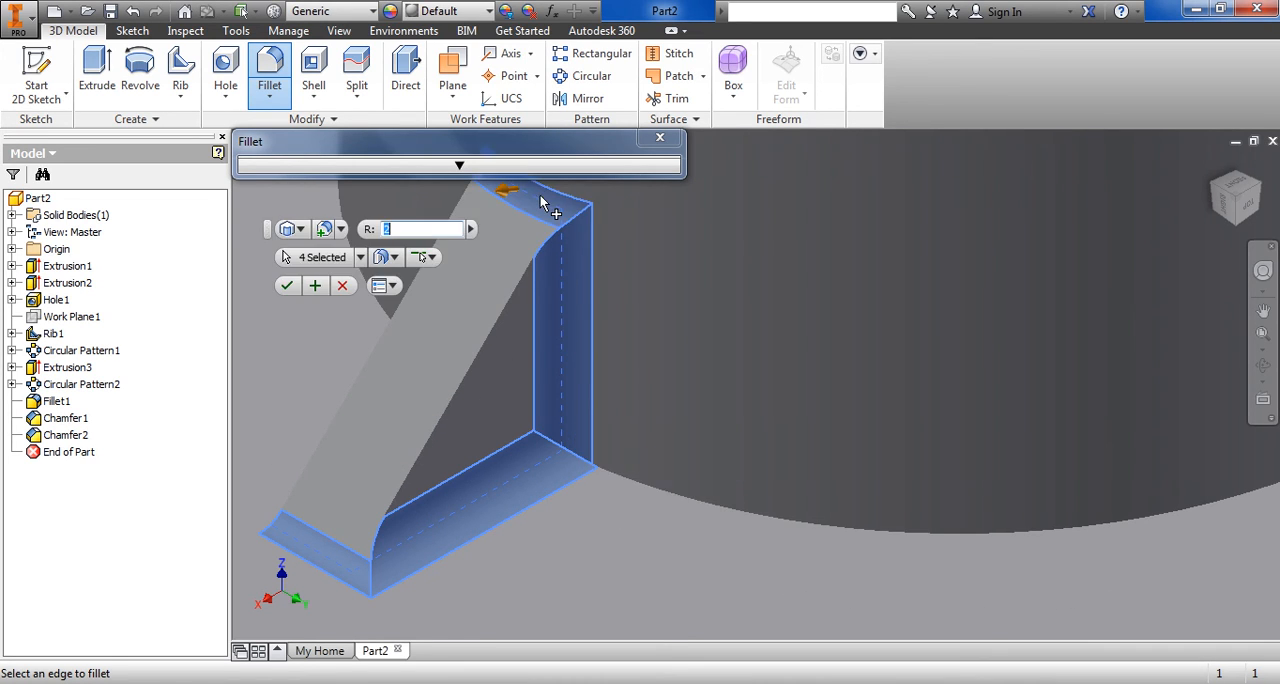
left_click(676, 490)
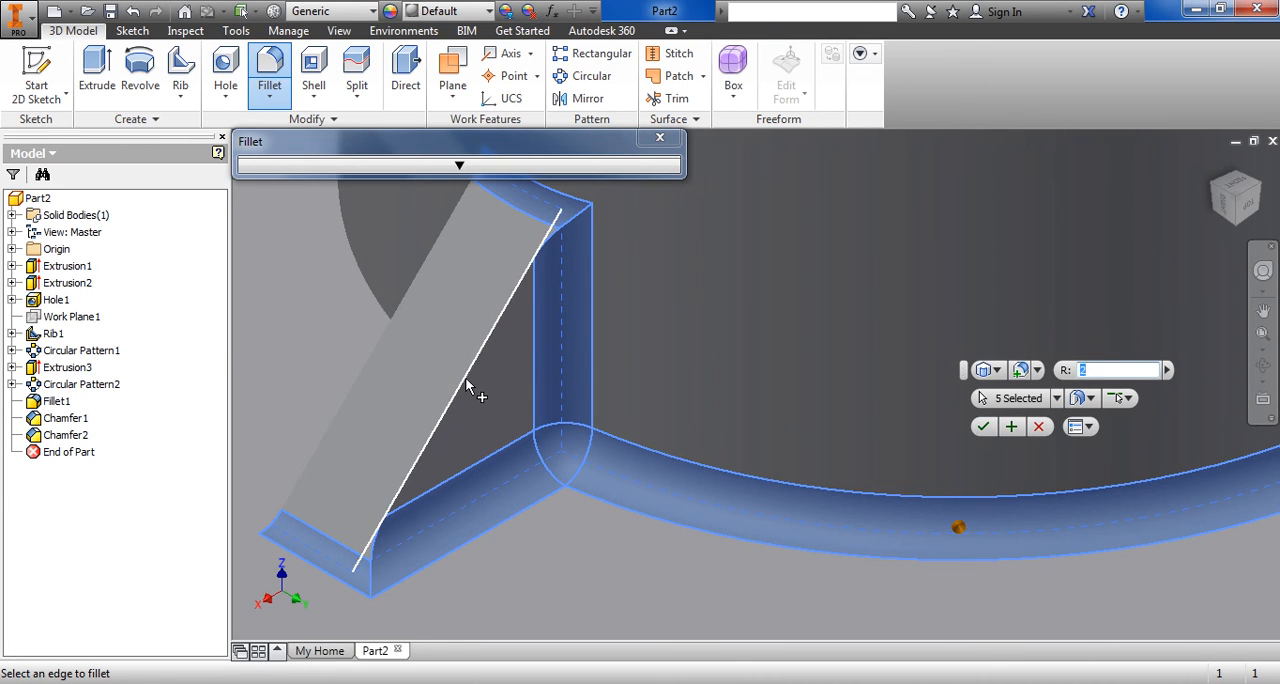
Add the second rib's near vertical and base edges, its upper junction with the boss and its toe edge to the fillet
middle_click_drag(957, 531, 489, 485)
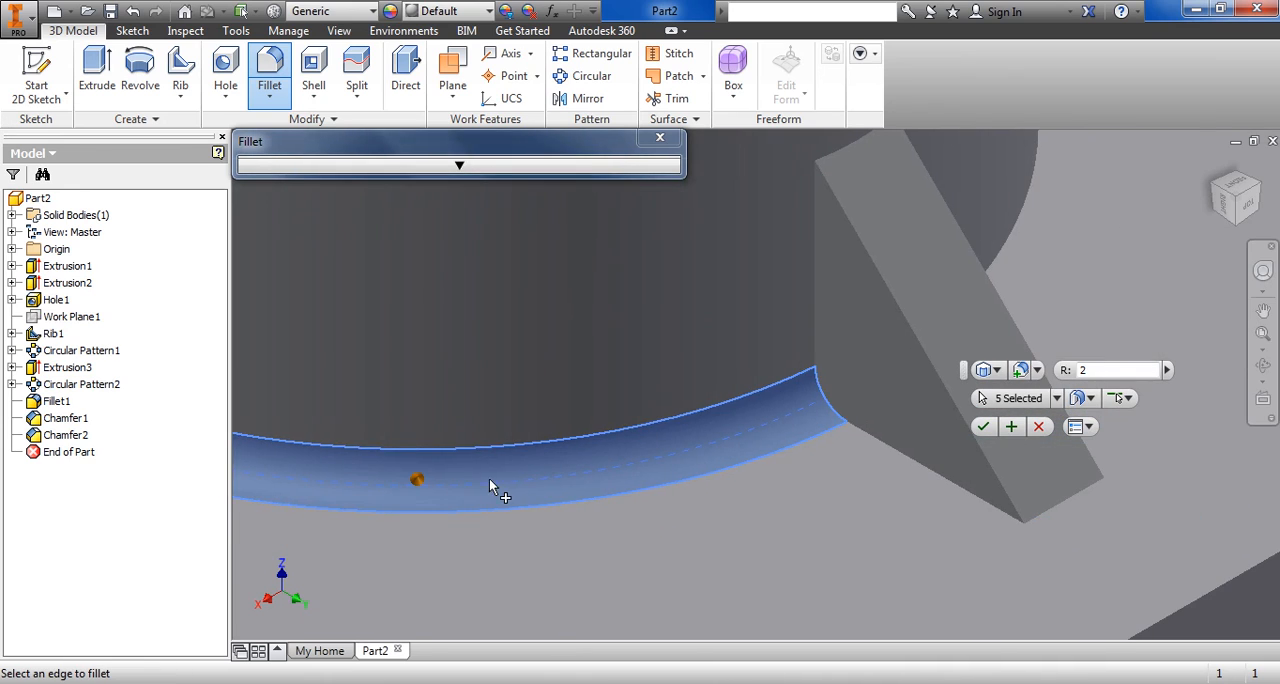
left_click(819, 310)
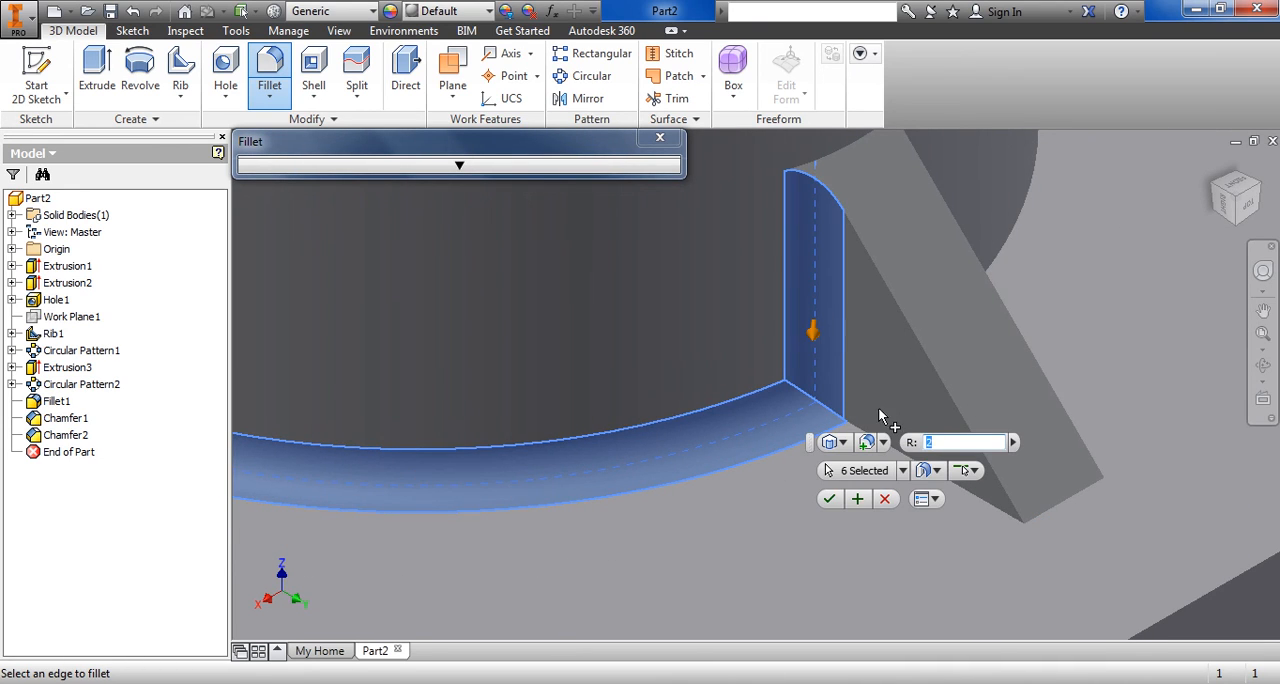
left_click(975, 495)
left_click(832, 157)
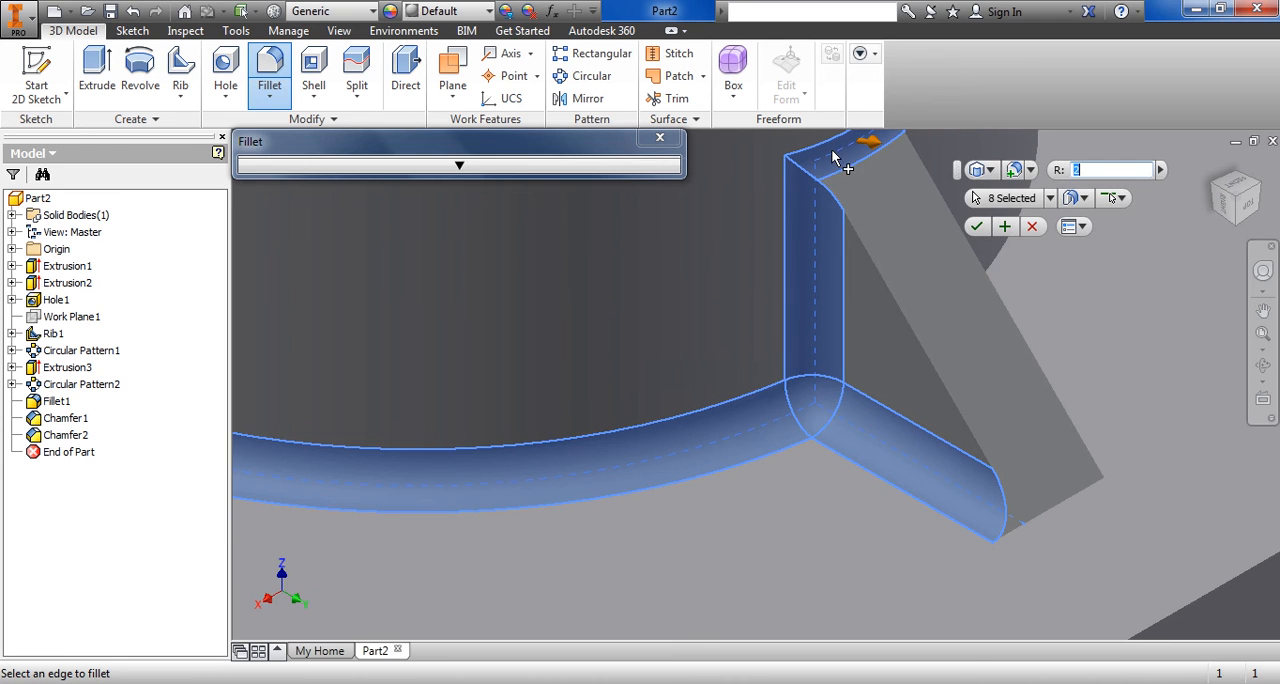
left_click(1059, 503)
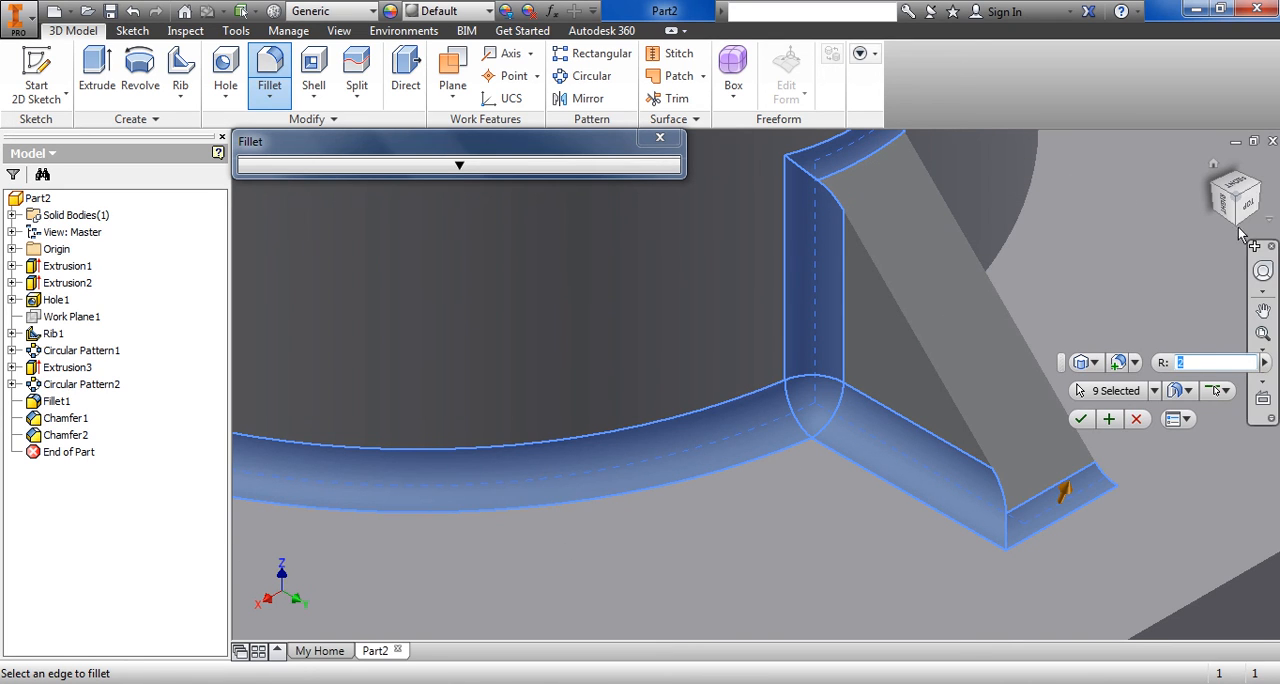
Add the base and vertical edges on the second rib's other side and the next boss-base arc to the fillet
left_click(1266, 192)
scroll(715, 442, "down", 6)
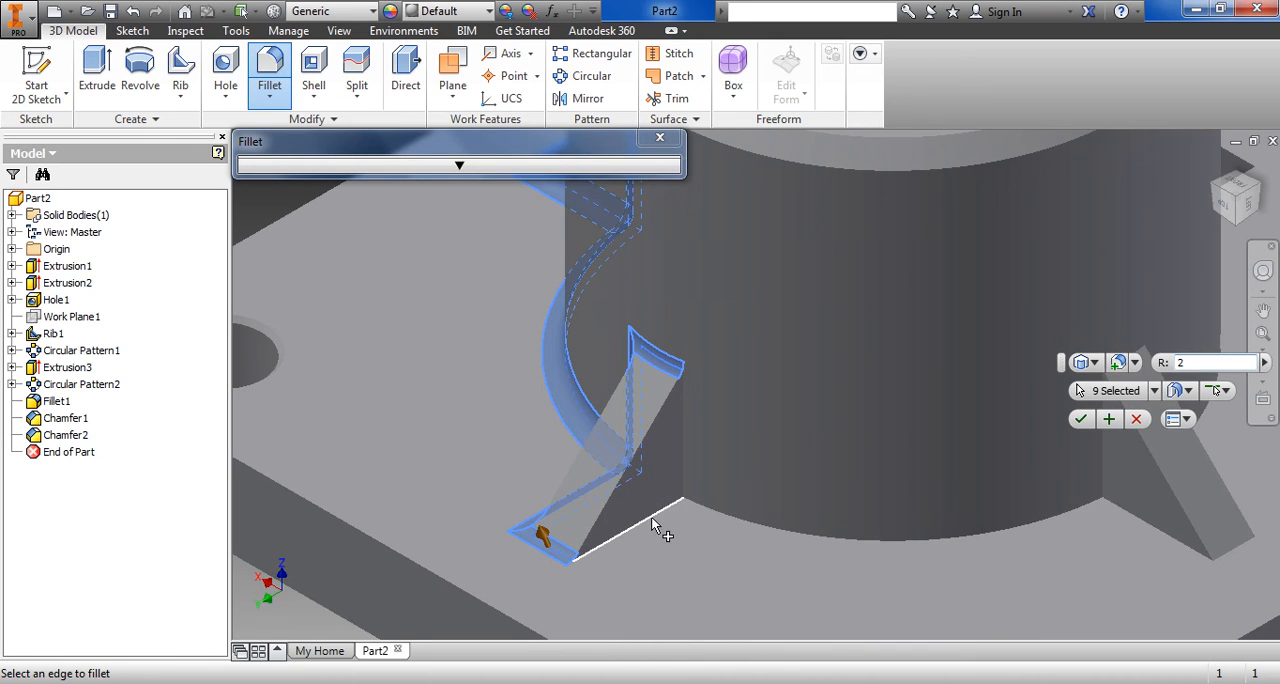
left_click(653, 515)
left_click(683, 445)
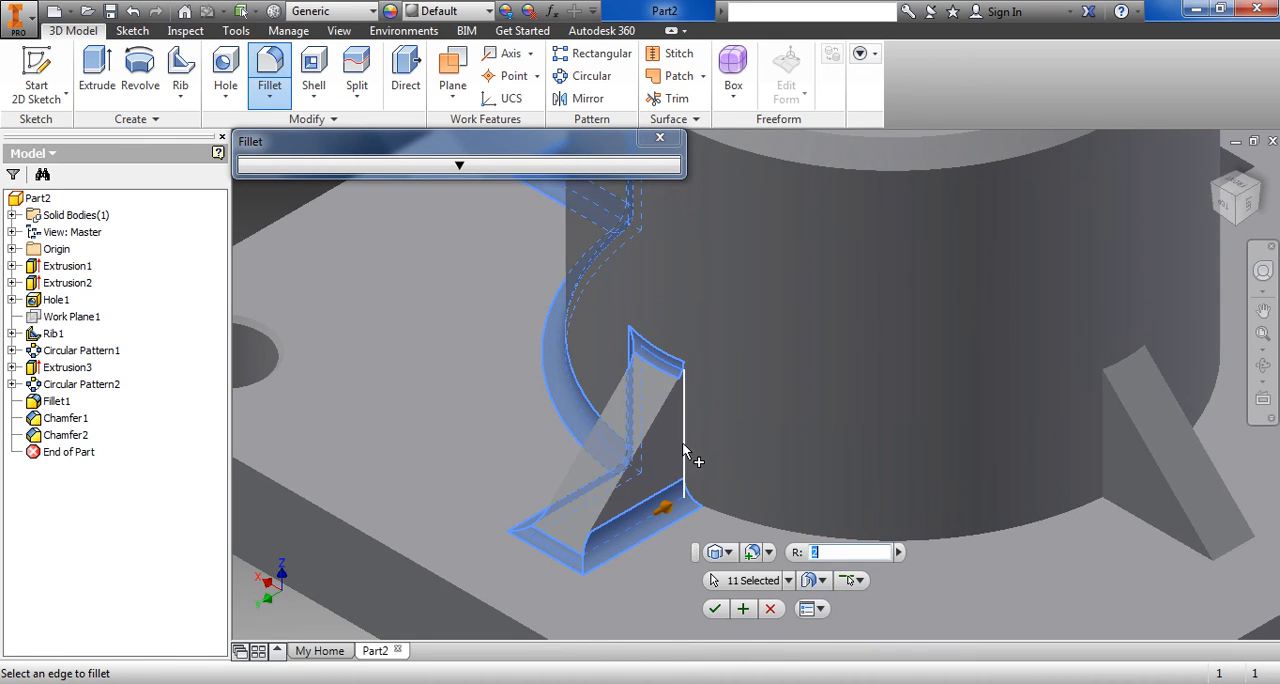
left_click(798, 536)
Add the third rib's near base and vertical edges, upper junction and toe edge to the fillet
left_click(1124, 509)
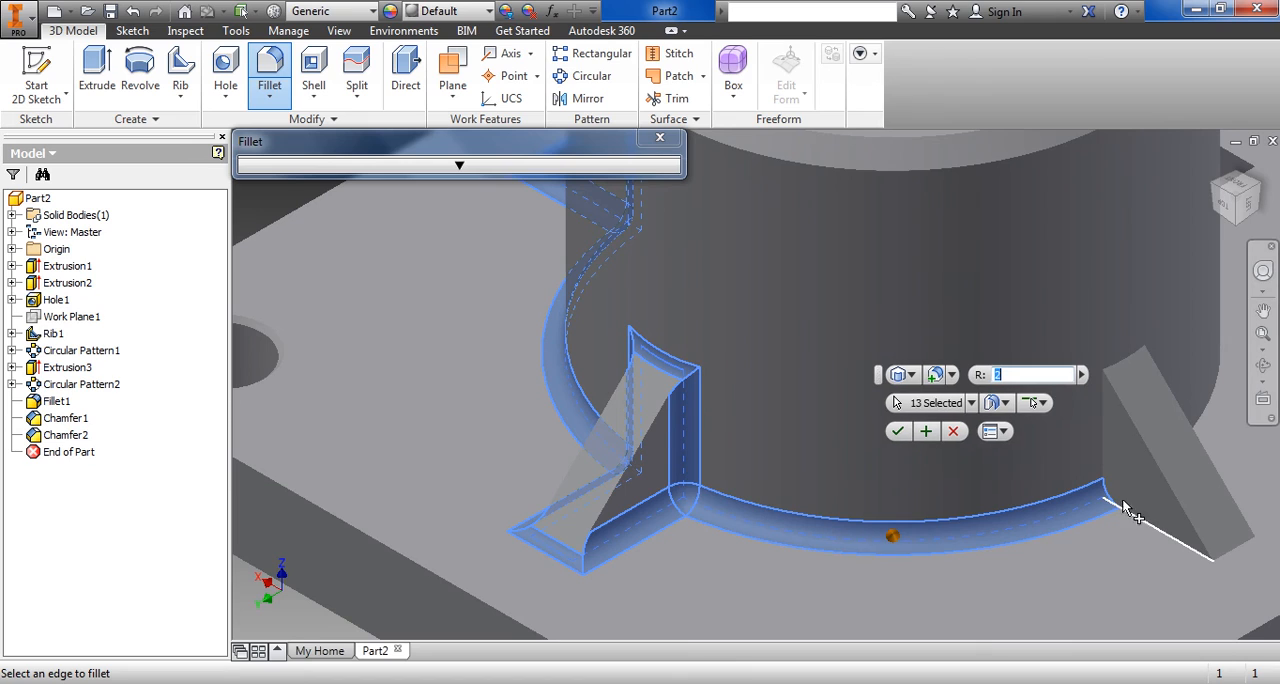
left_click(1104, 470)
left_click(1132, 360)
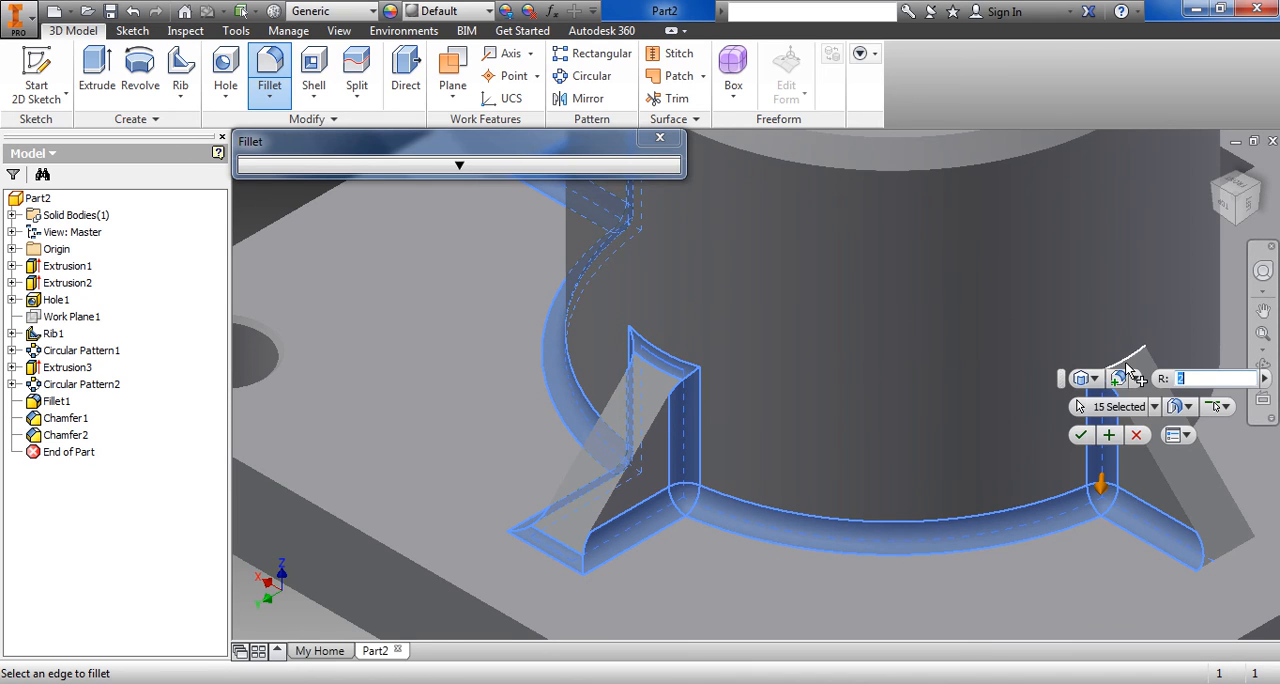
left_click(1242, 540)
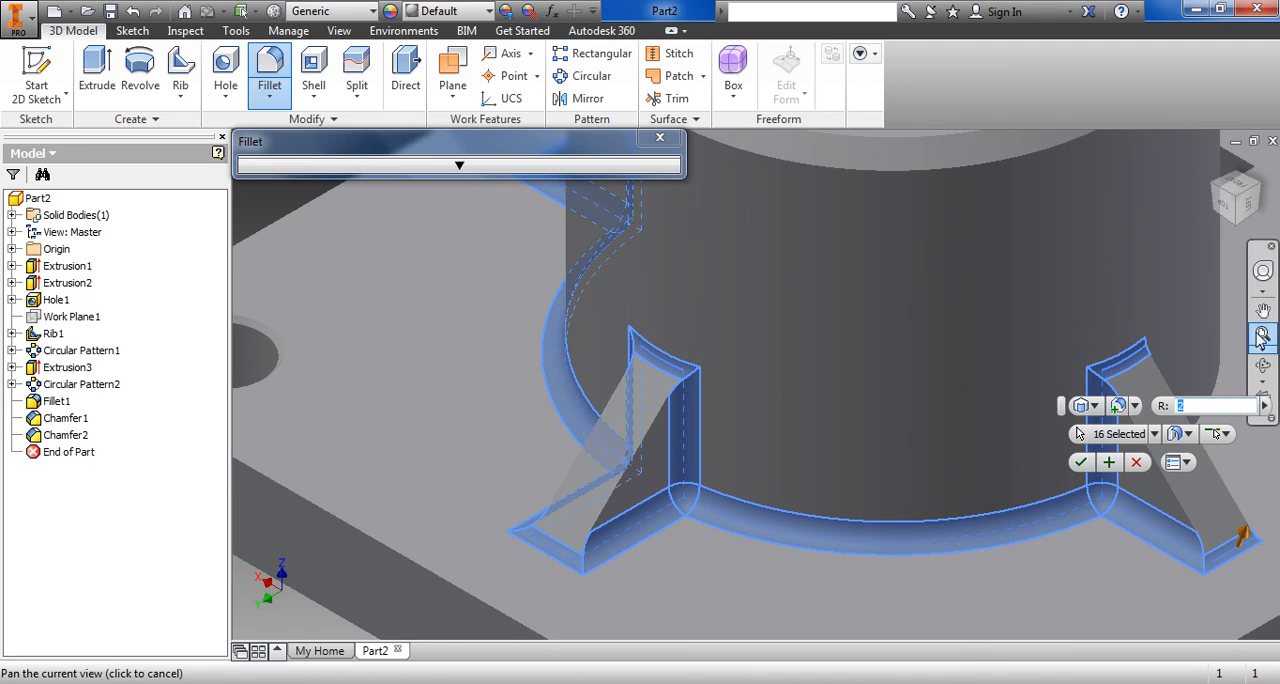
Add the vertical and base edges on the third rib's other side and the following boss-base arc to the fillet
left_click(1260, 187)
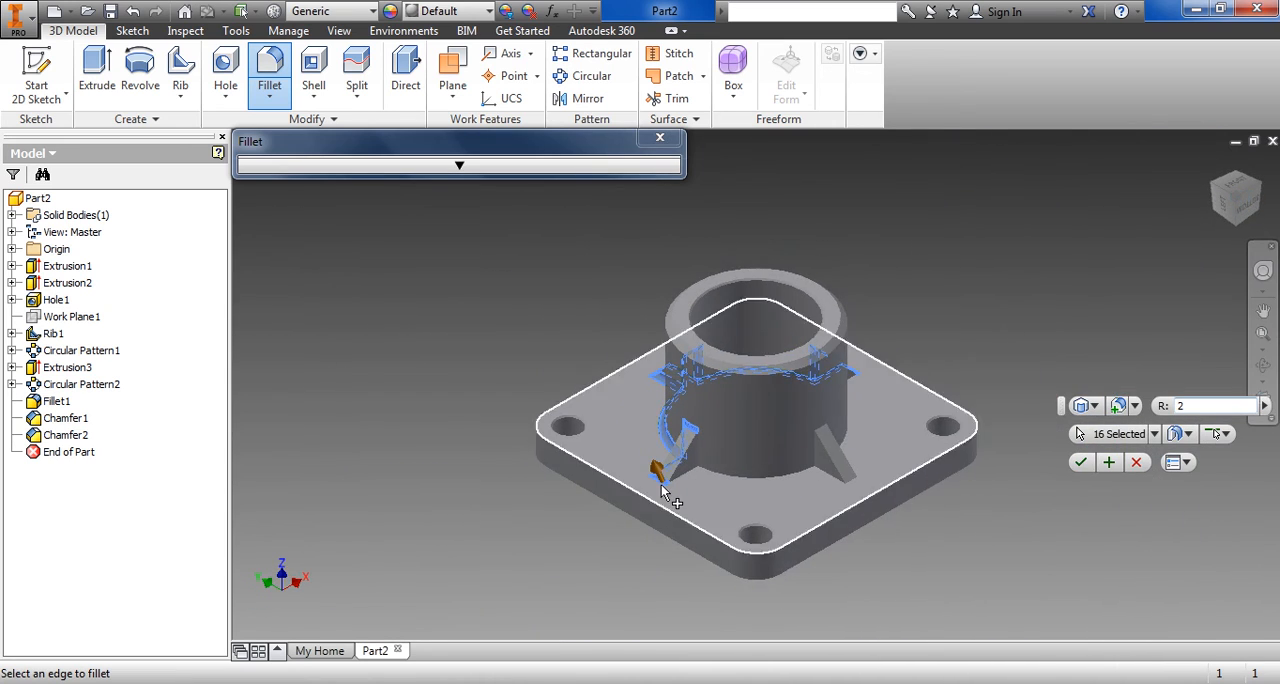
scroll(662, 488, "down", 5)
left_click(789, 342)
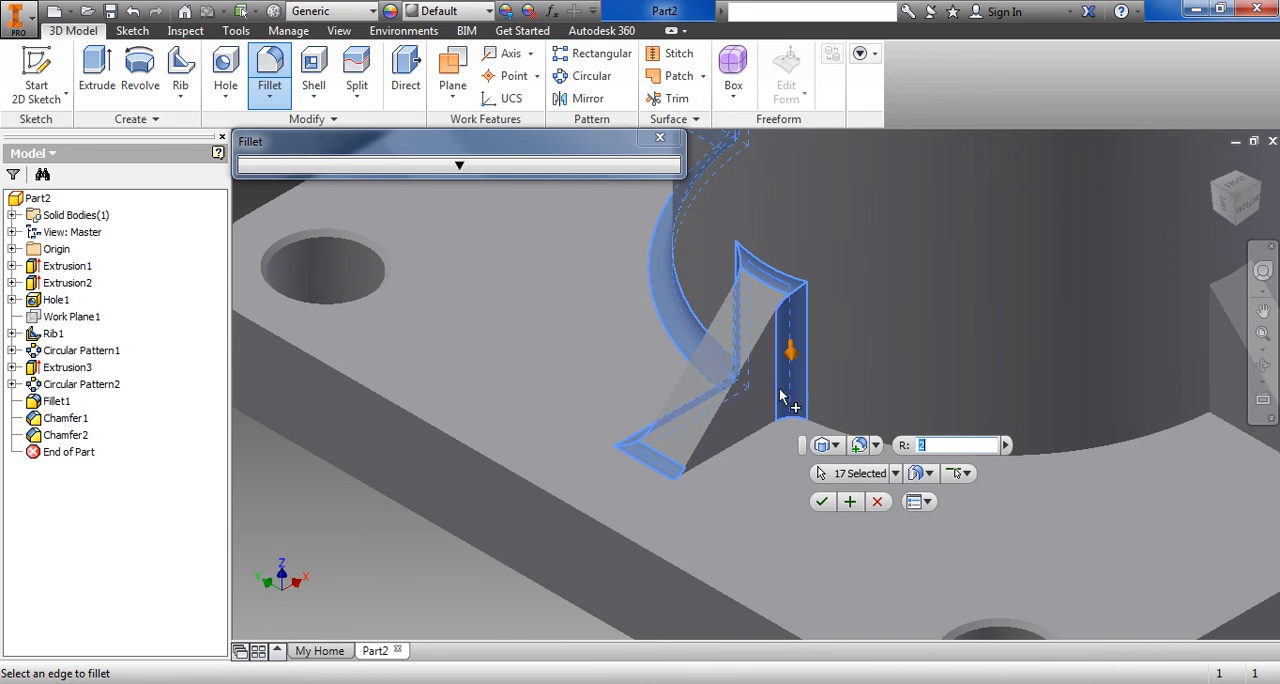
left_click(760, 434)
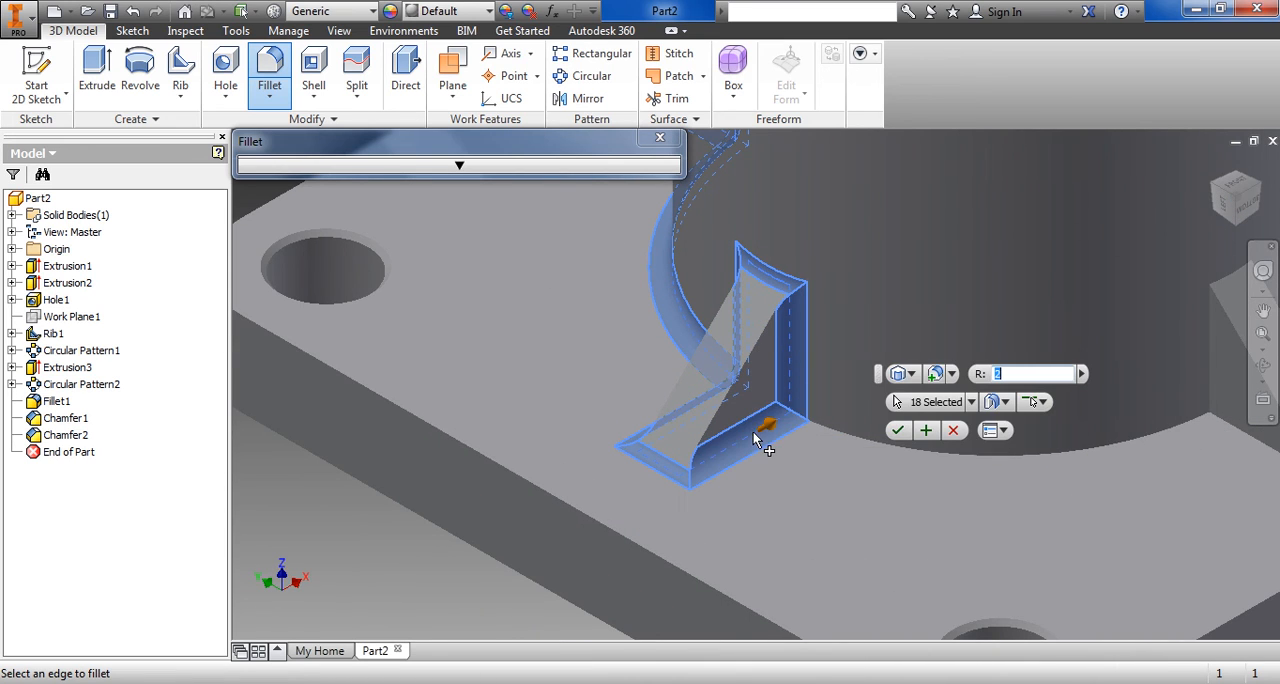
left_click(839, 430)
Add the fourth rib's near vertical edge, upper junction, base edge and toe edge to the fillet
middle_click_drag(1002, 494, 607, 619)
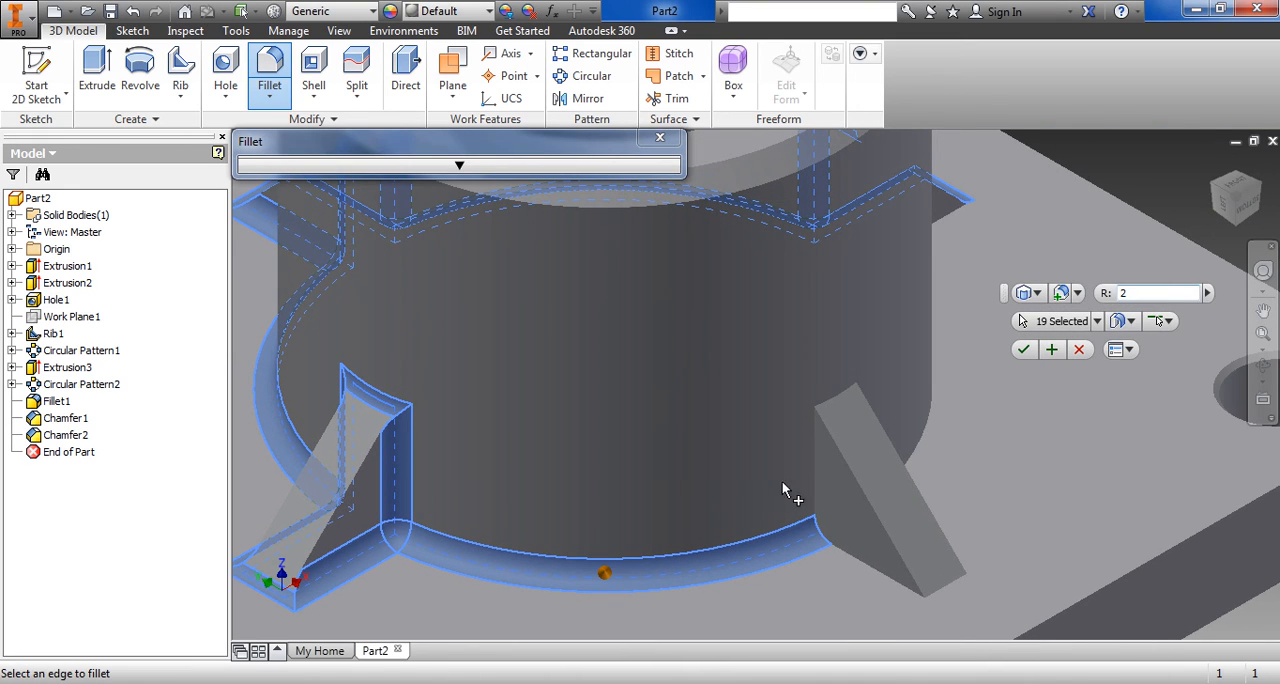
left_click(811, 477)
left_click(831, 405)
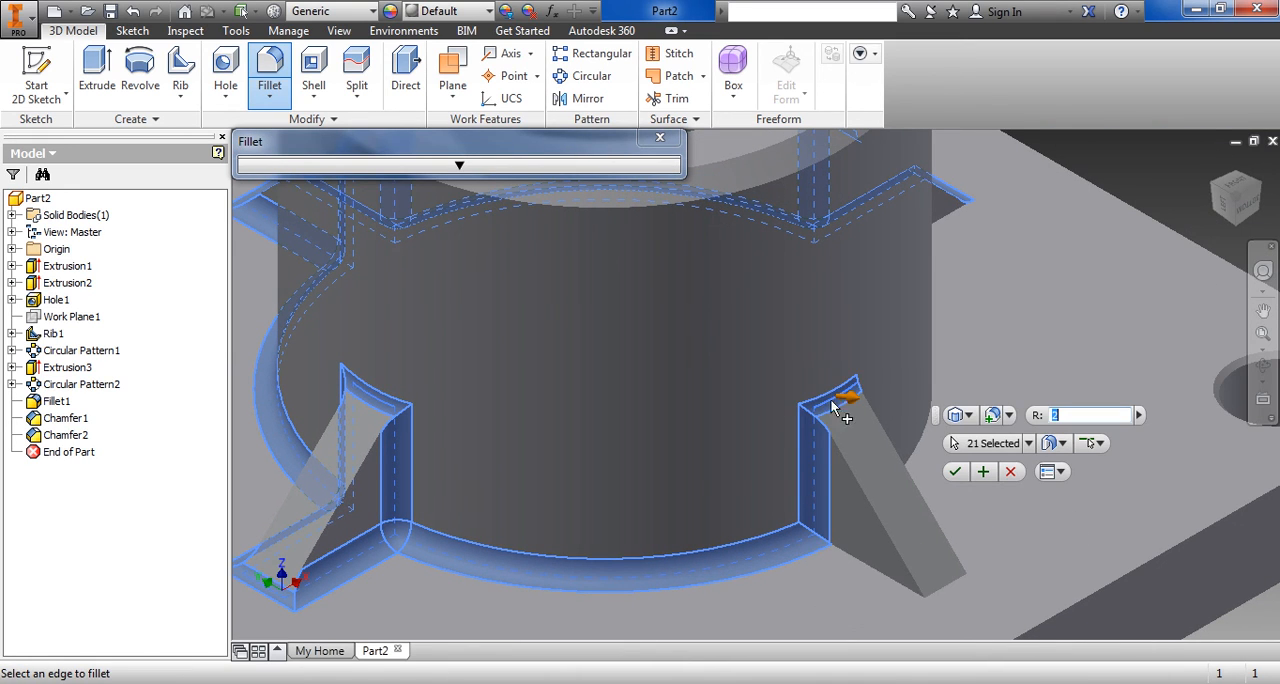
left_click(857, 562)
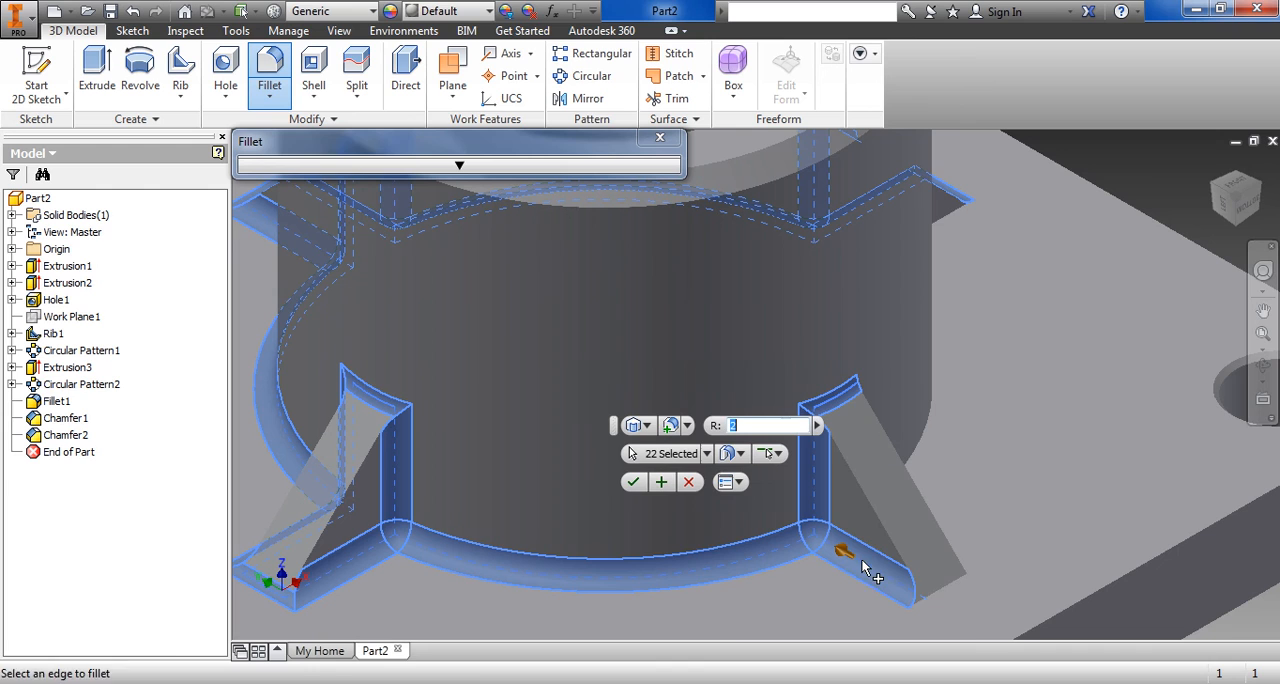
left_click(948, 583)
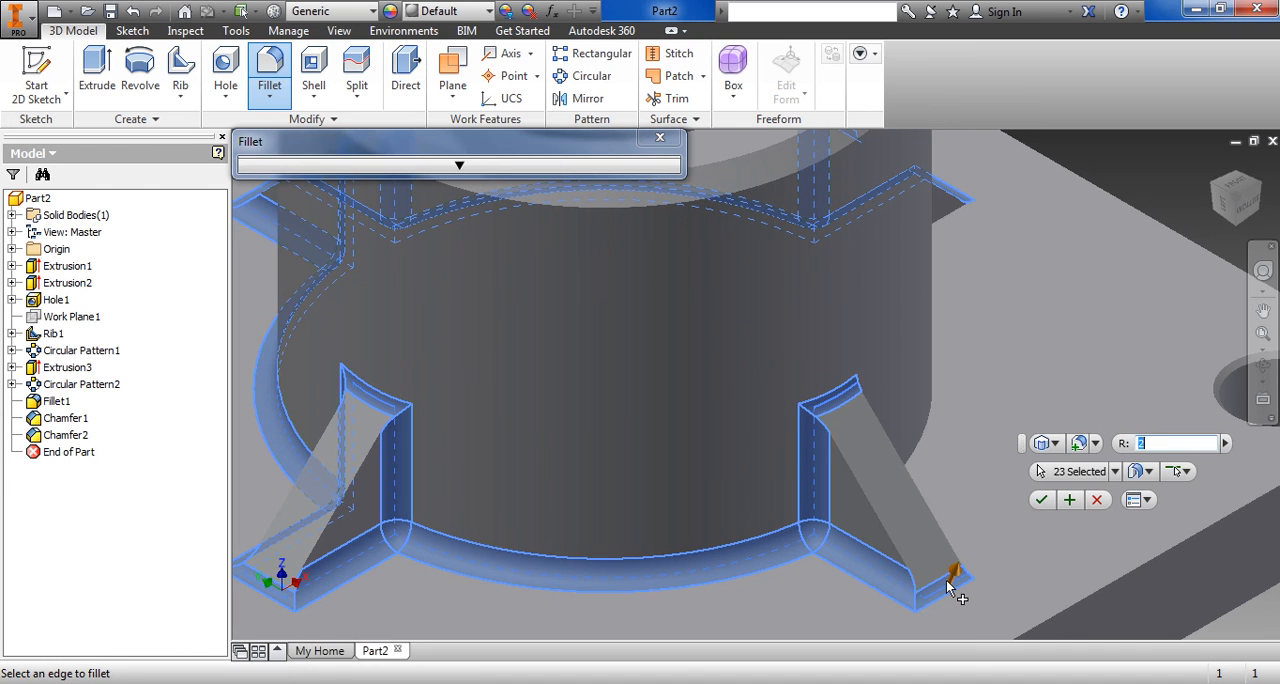
Add the vertical and base edges on the fourth rib's other side and the last boss-base arc to the fillet
left_click(1259, 185)
scroll(650, 445, "up", 5)
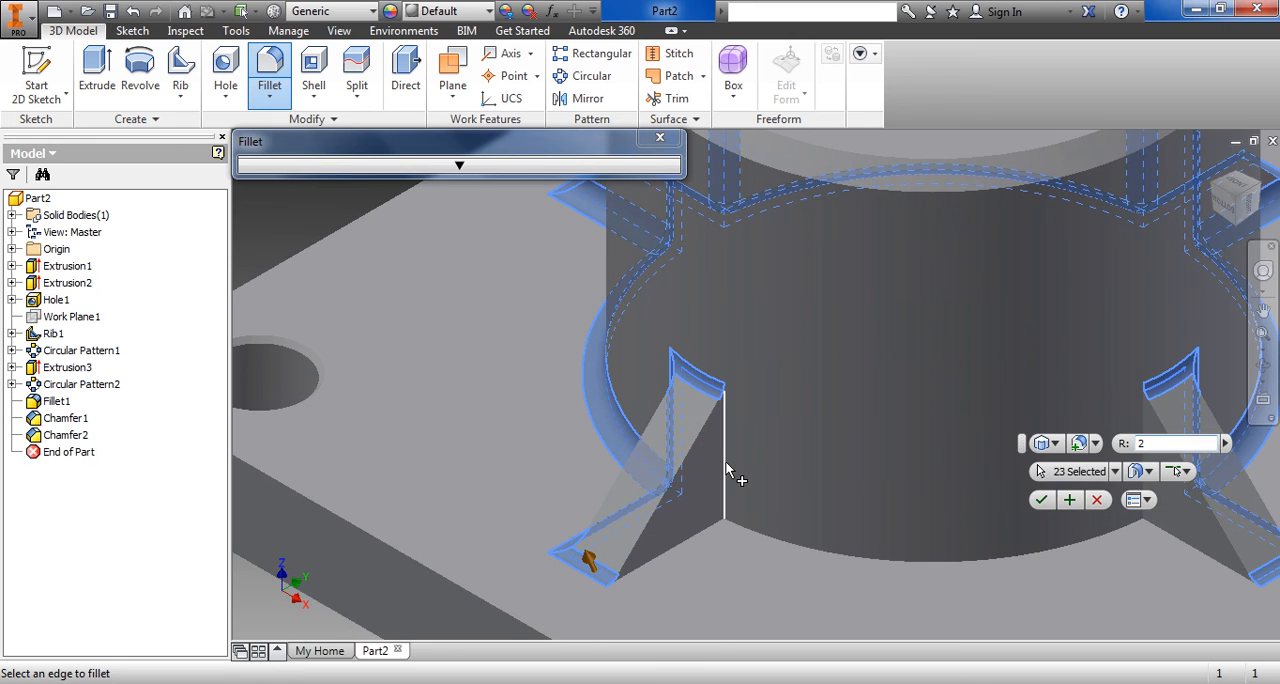
left_click(726, 462)
left_click(697, 543)
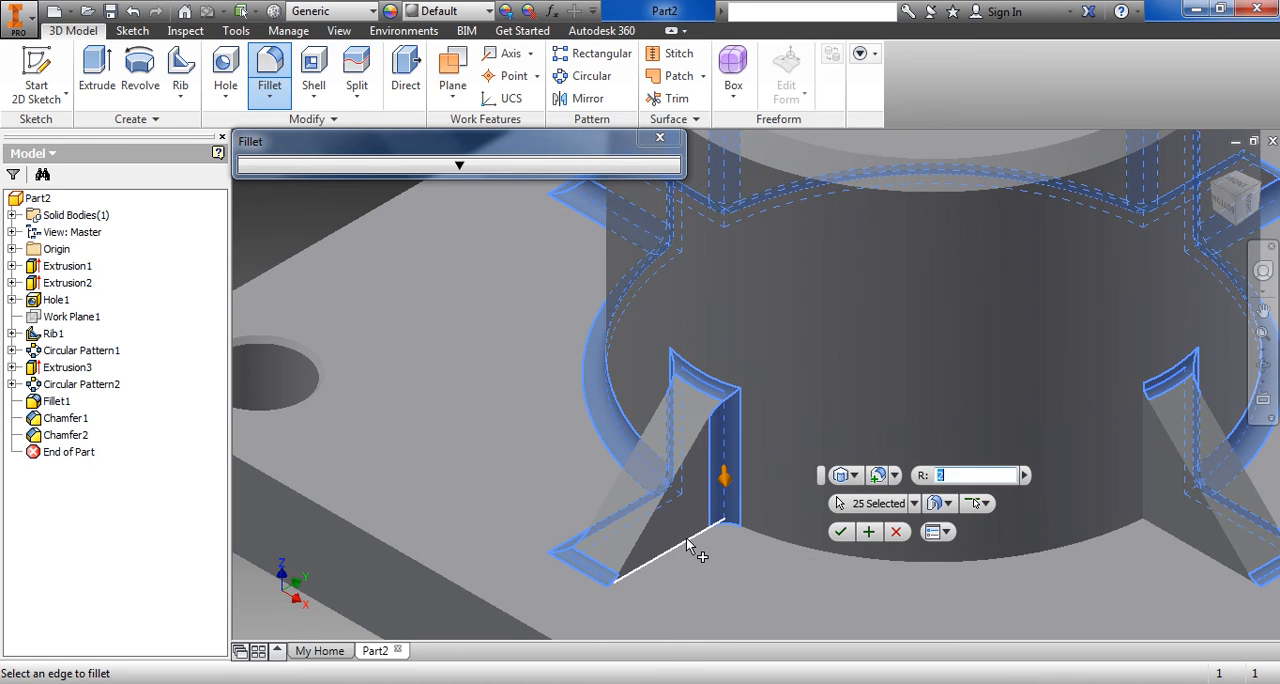
left_click(778, 539)
Add the remaining boss-base arc and the adjoining rib's vertical and base edges to the selection, and apply the 2 mm fillet
middle_click_drag(966, 552, 652, 514)
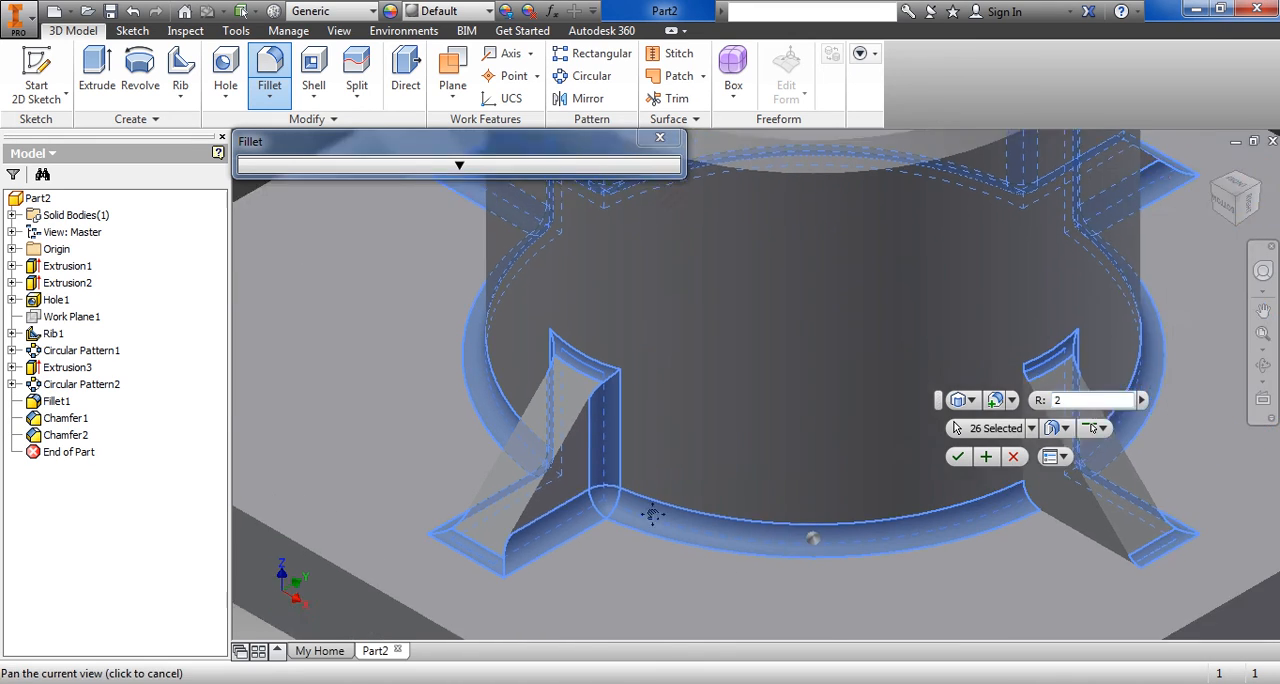
left_click(865, 409)
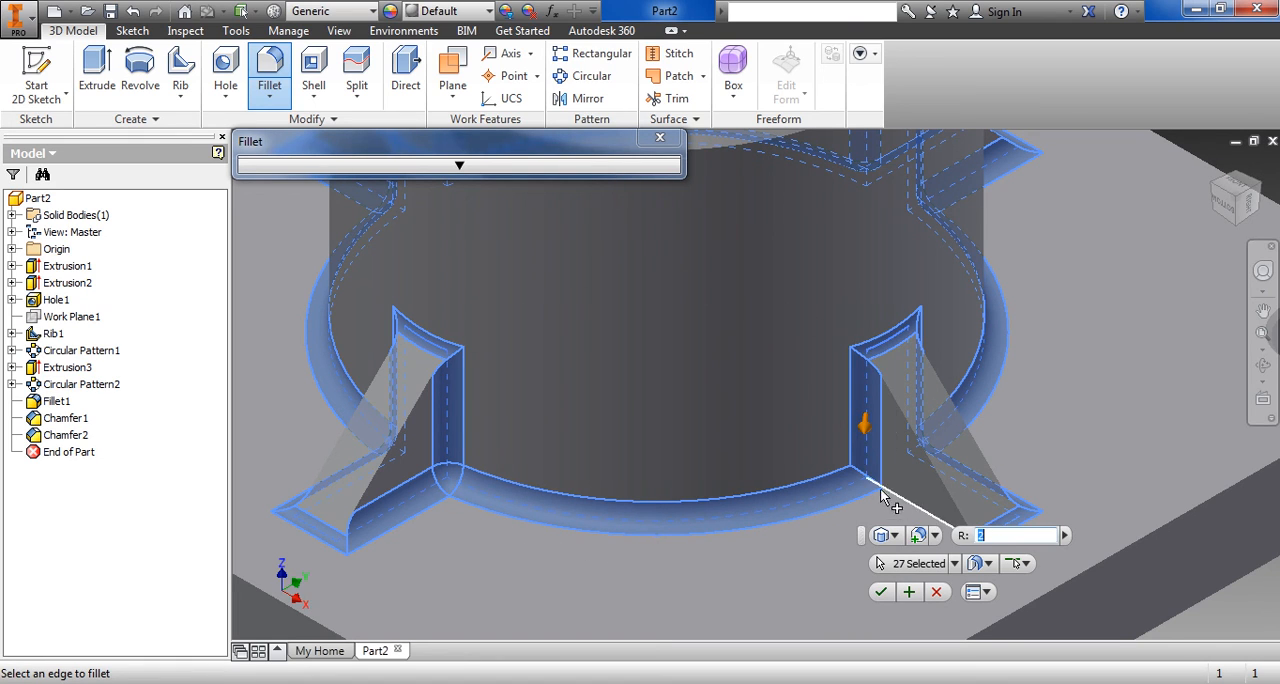
left_click(918, 508)
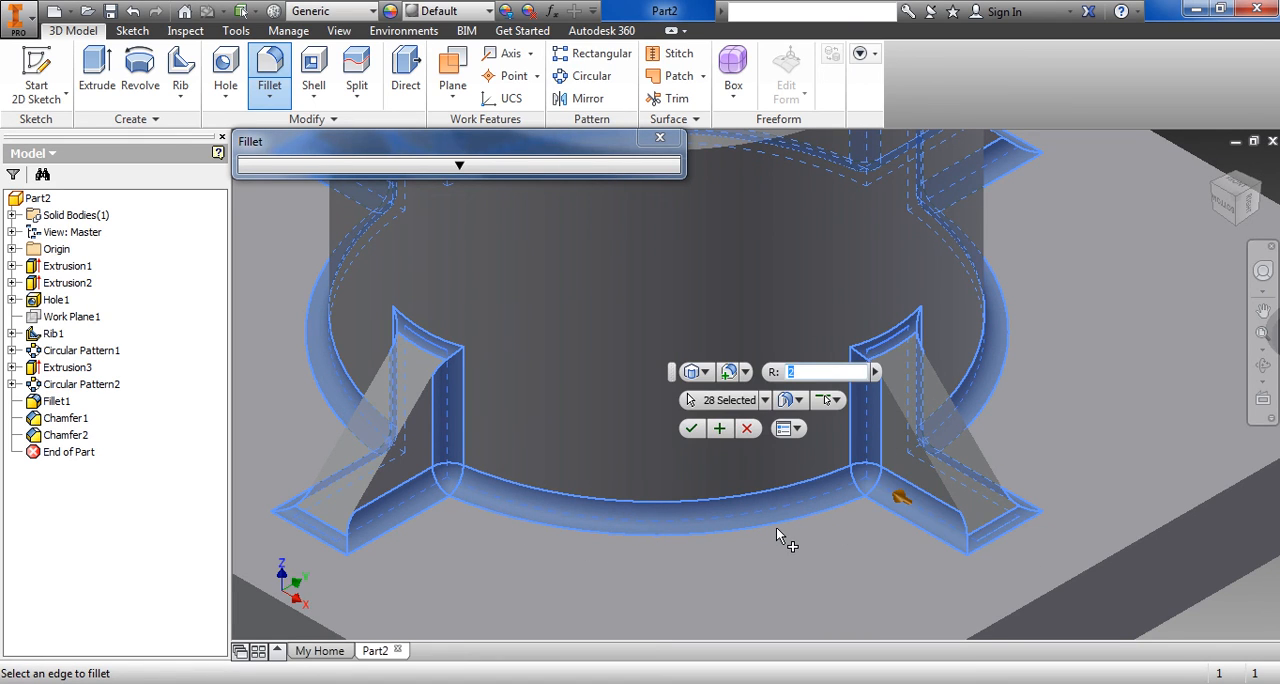
scroll(776, 527, "up", 5)
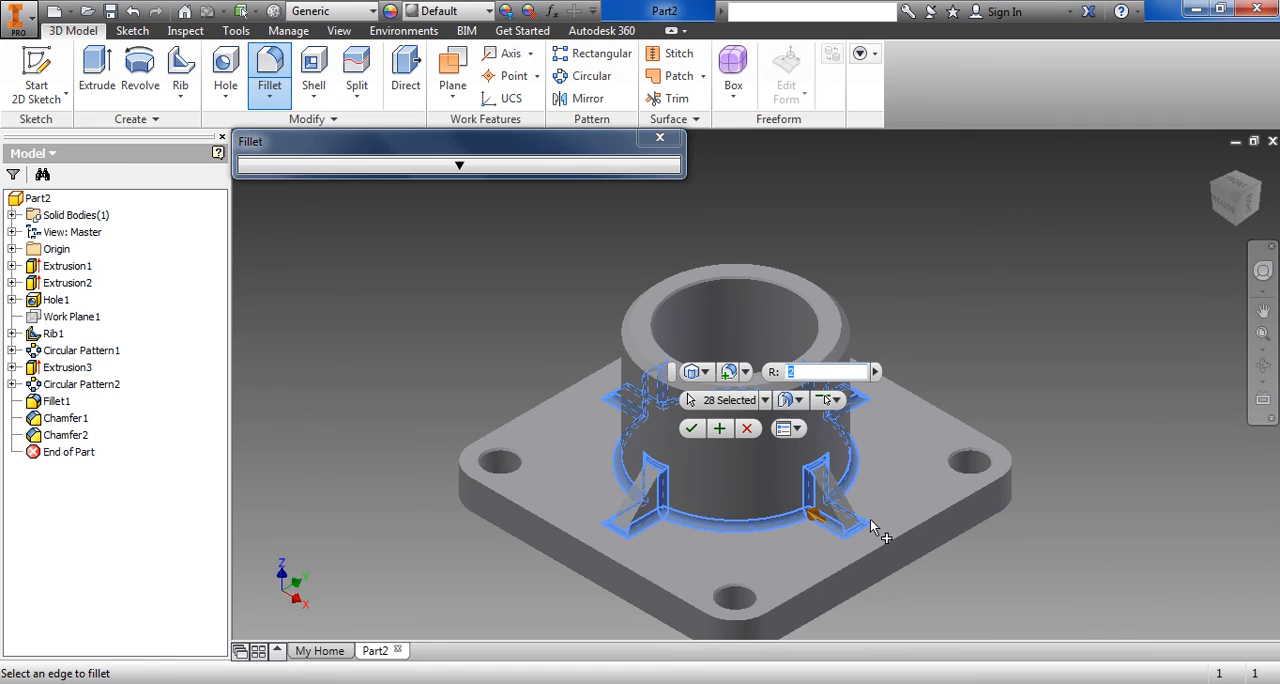
middle_click_drag(980, 509, 978, 455)
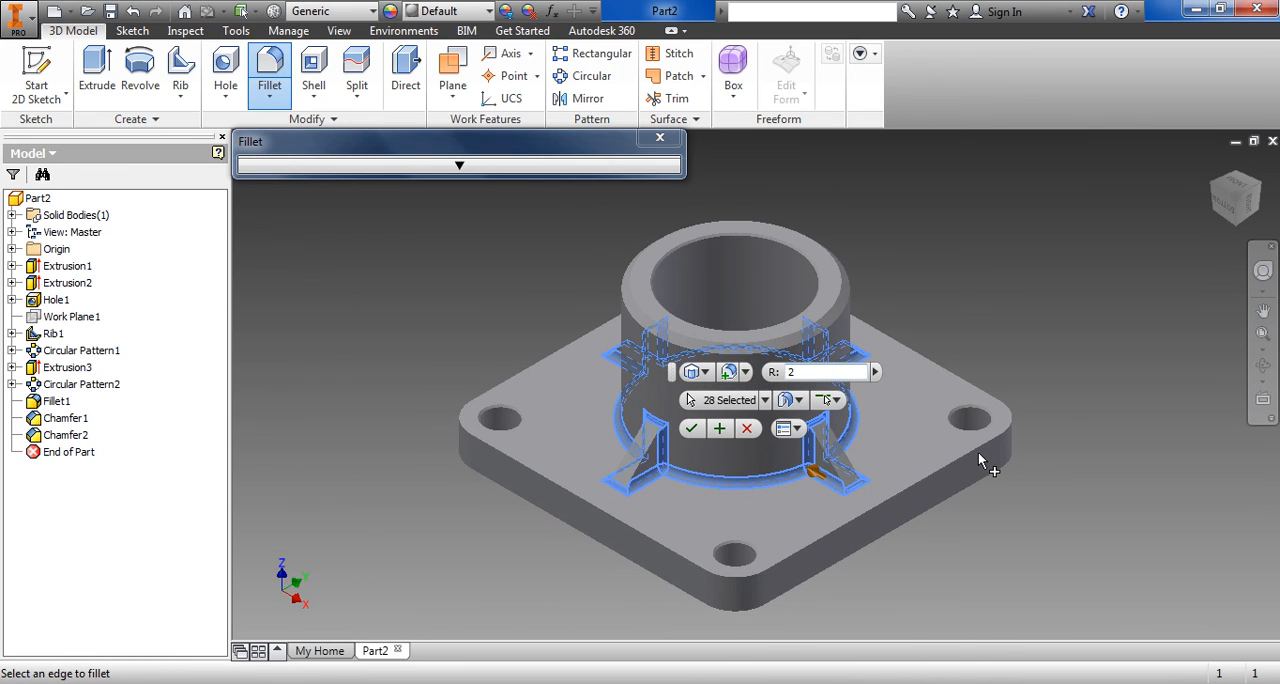
left_click(692, 430)
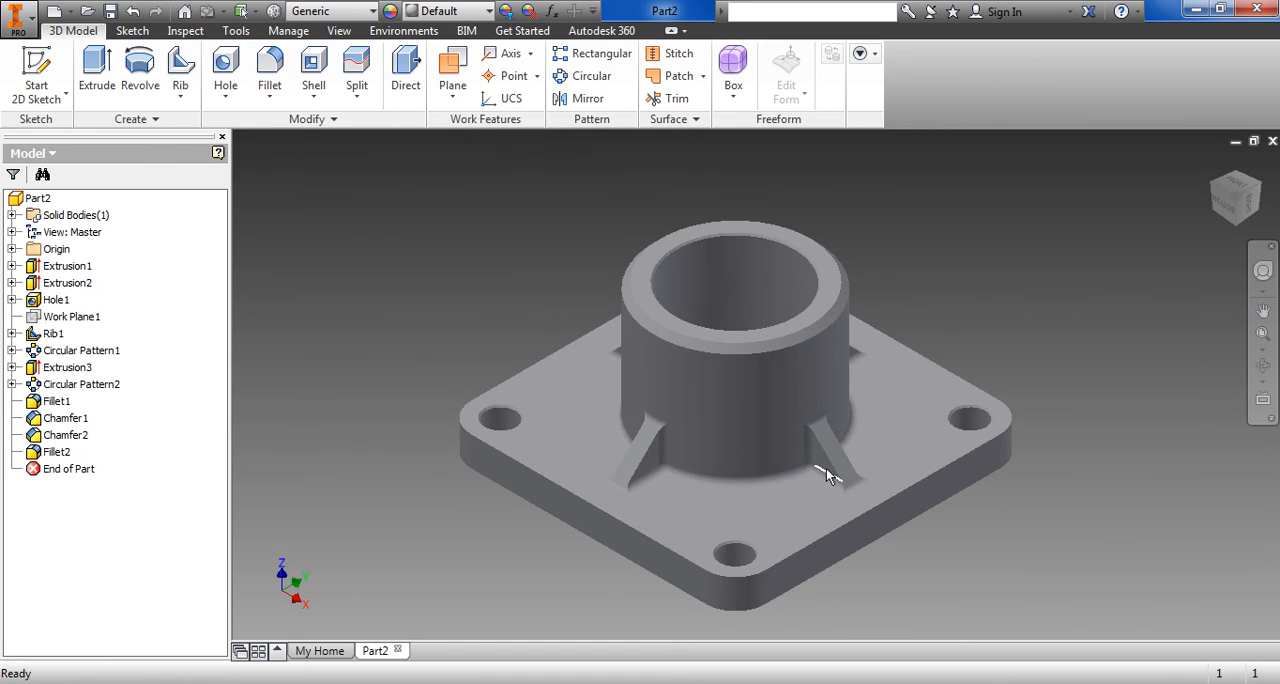
Inspect the rib and boss-base fillets up close and compare the part with the Flange Quadrada drawing in the browser
scroll(826, 468, "down", 3)
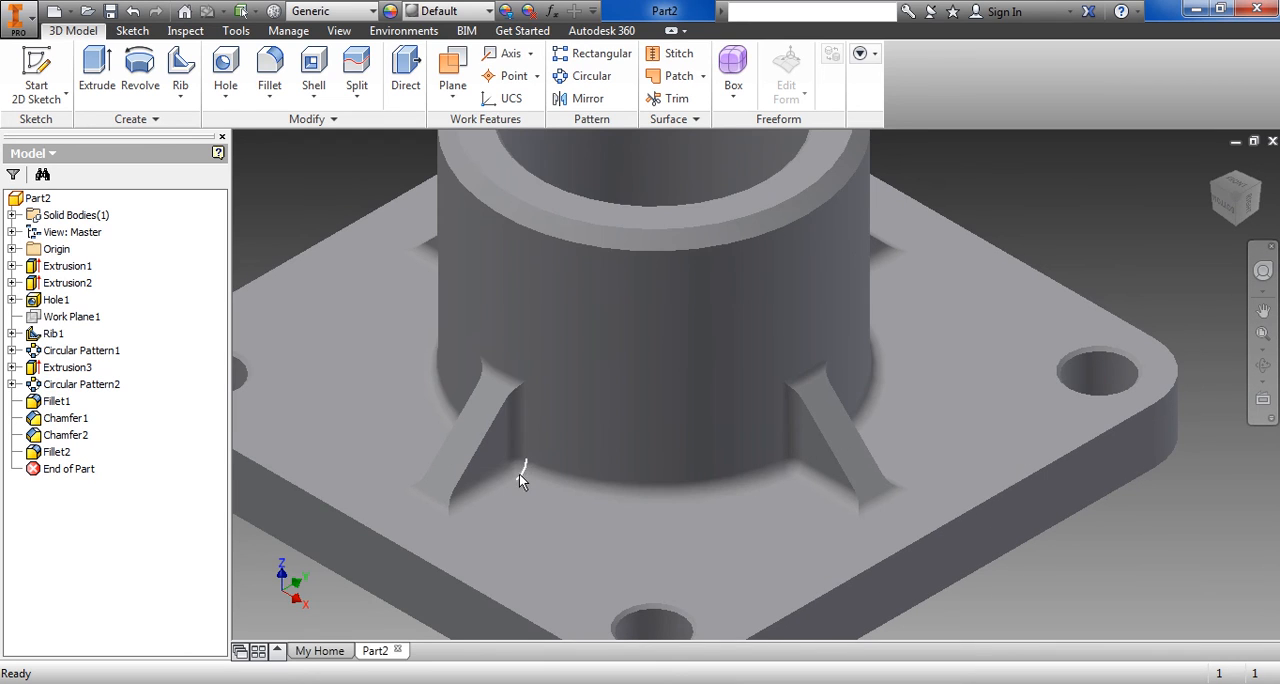
scroll(759, 521, "down", 3)
scroll(759, 521, "up", 5)
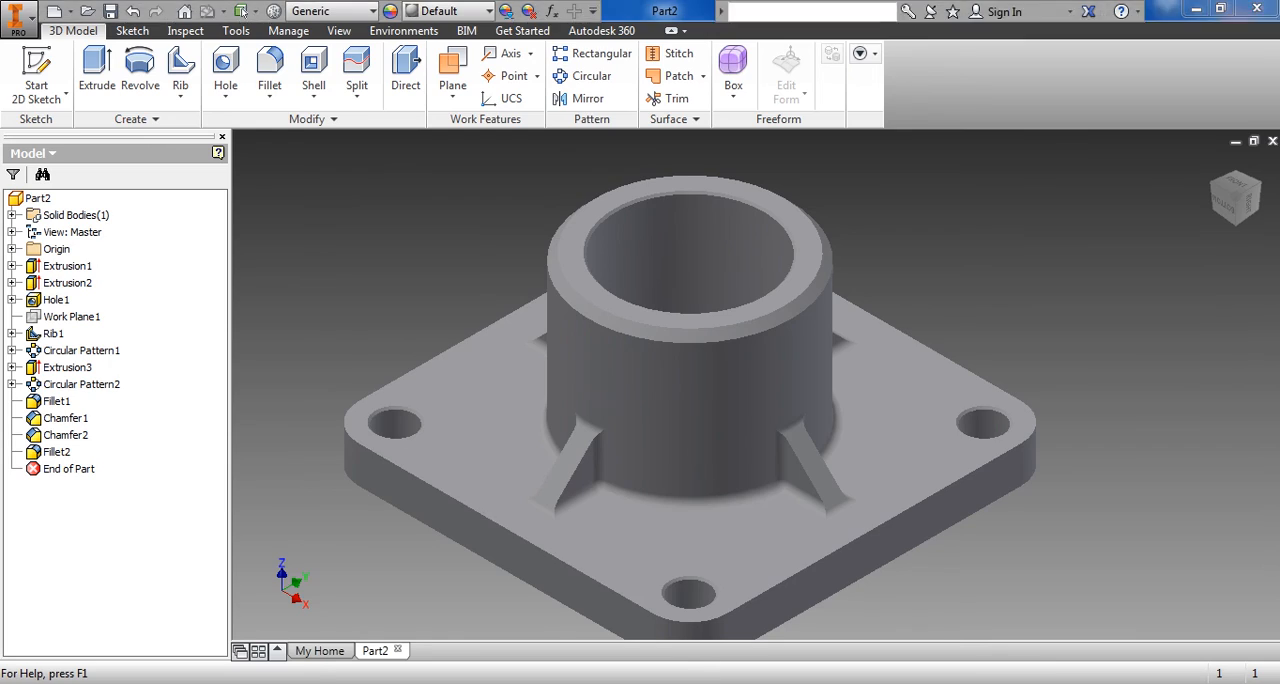
key("alt+Tab")
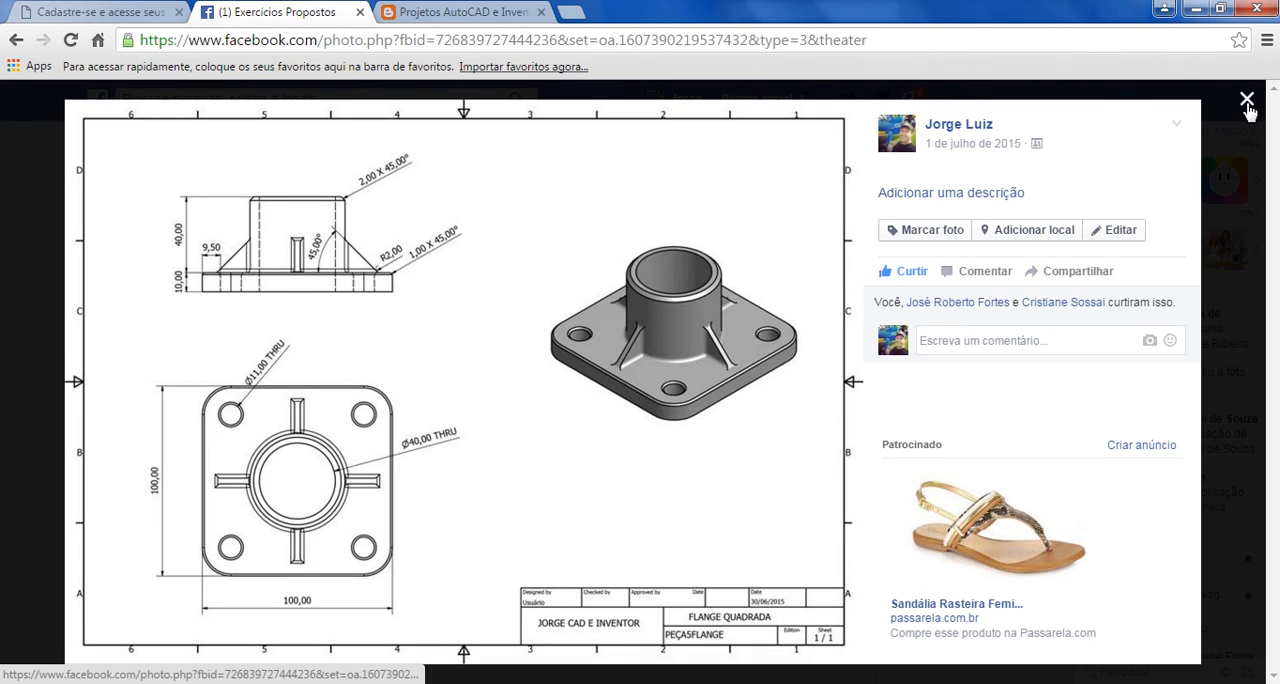
left_click(700, 682)
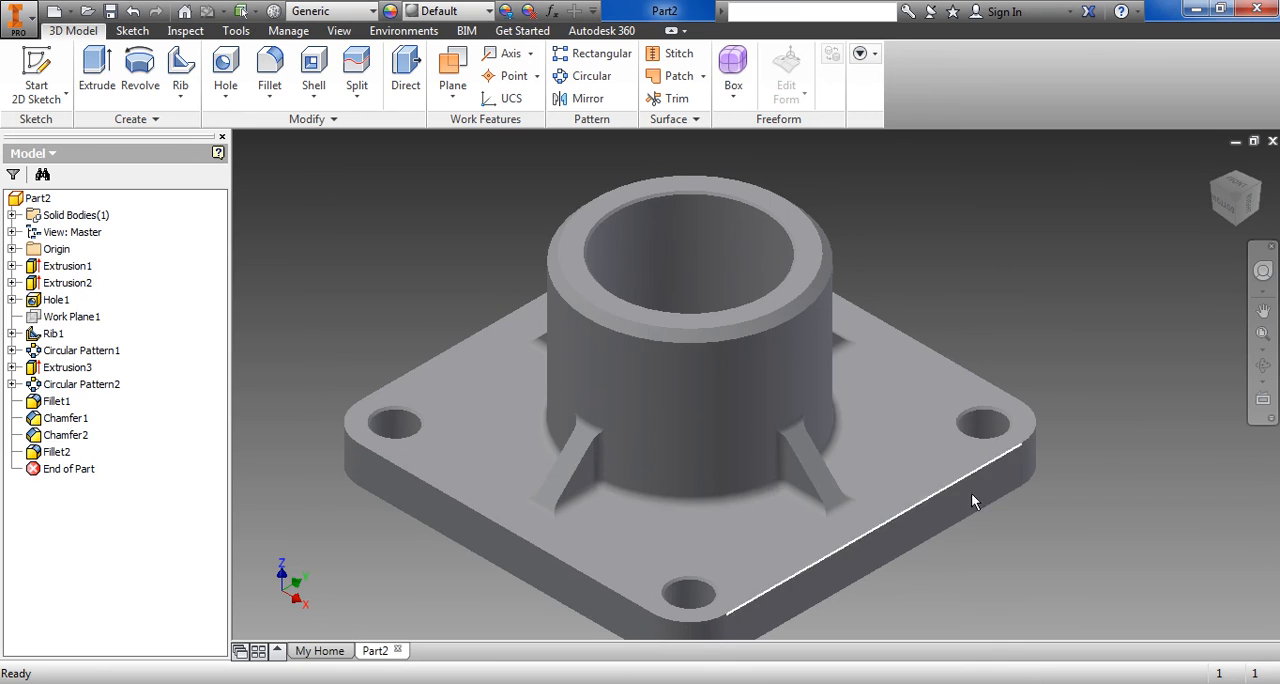
scroll(1020, 518, "up", 3)
scroll(900, 538, "down", 5)
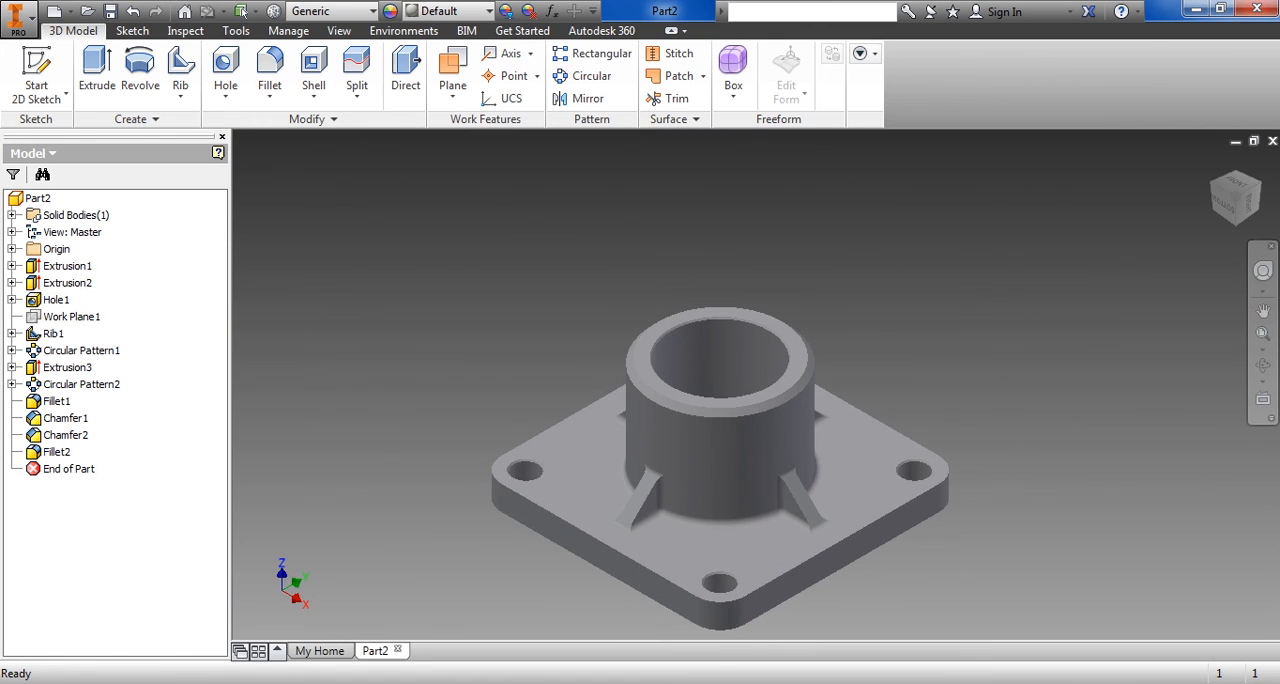
Examine the flange from below, from the side and from several isometric directions
left_click(1238, 222)
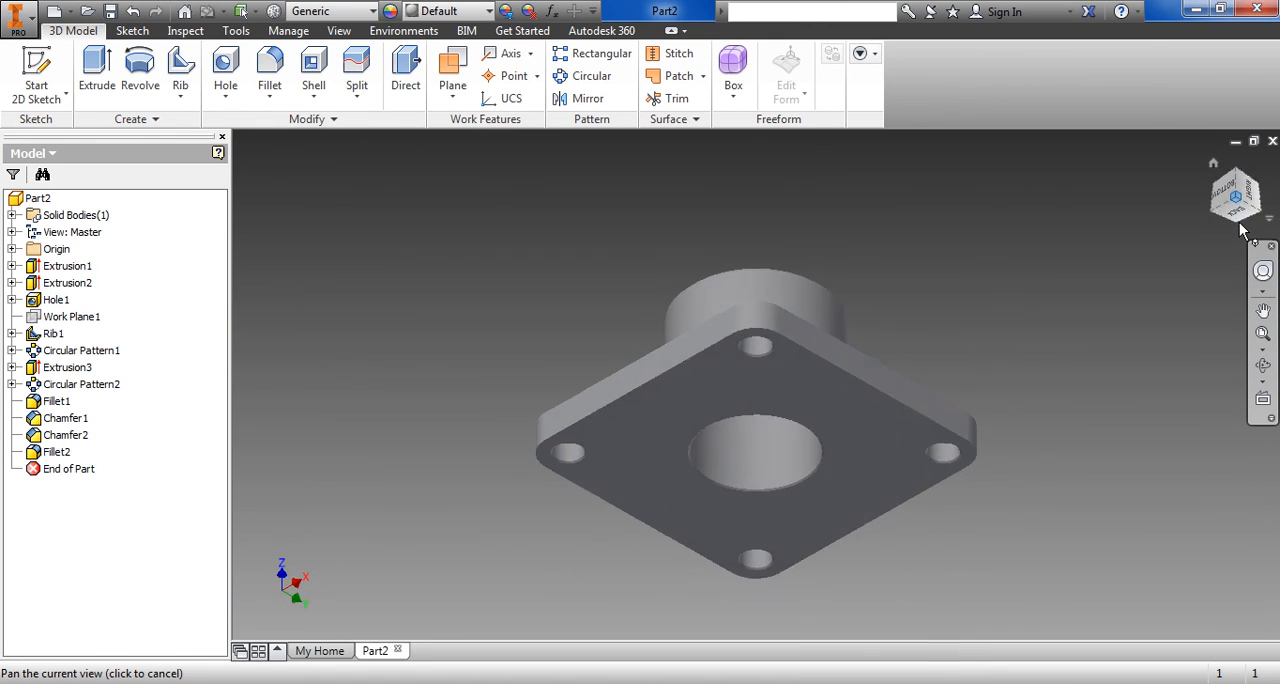
left_click(1240, 174)
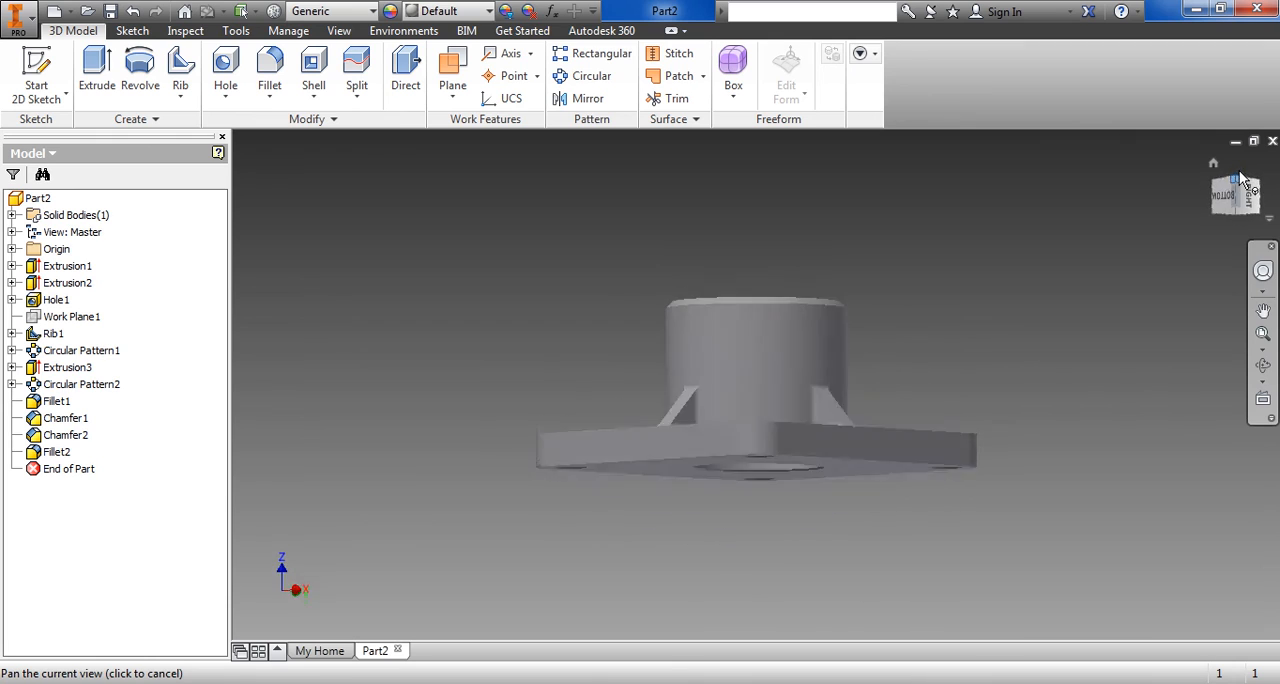
left_click(1262, 196)
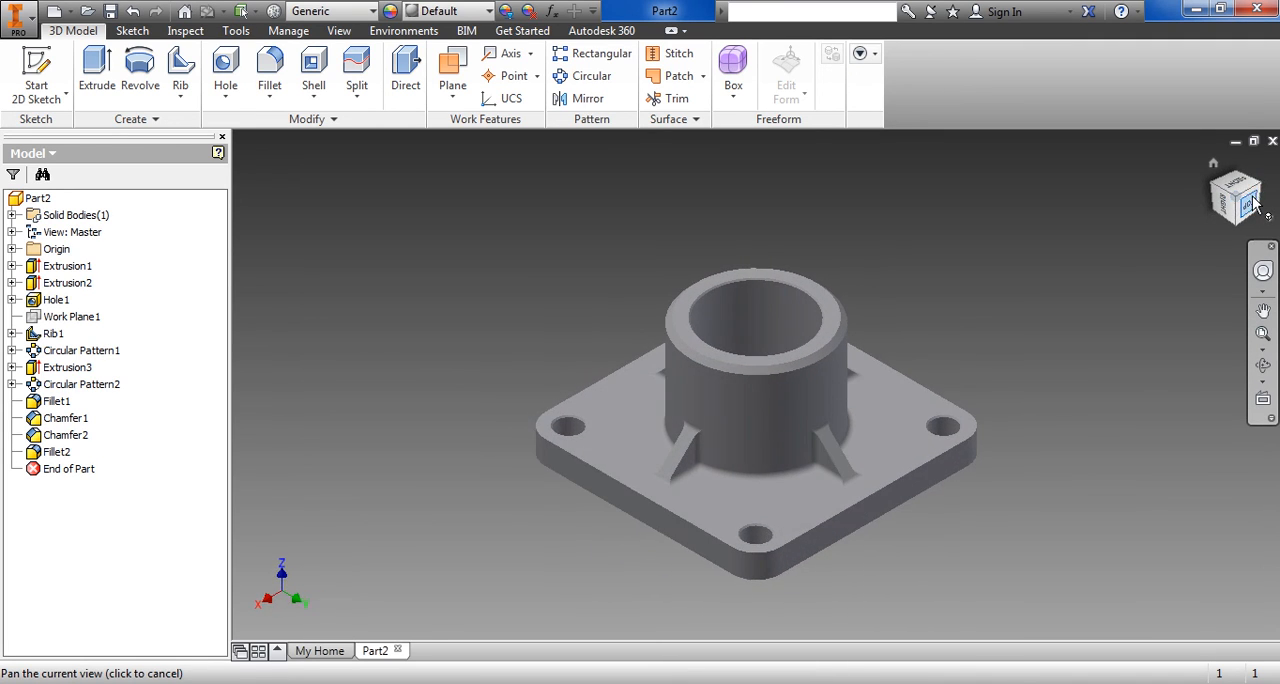
left_click(1261, 190)
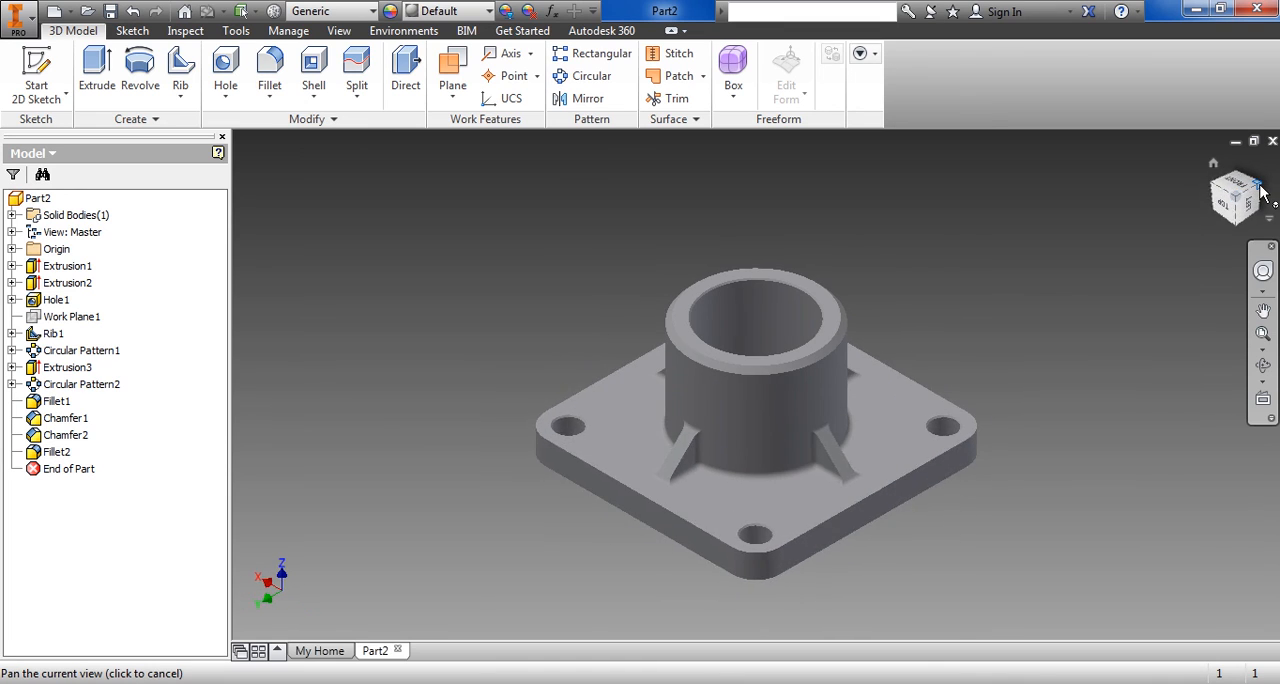
left_click(1262, 192)
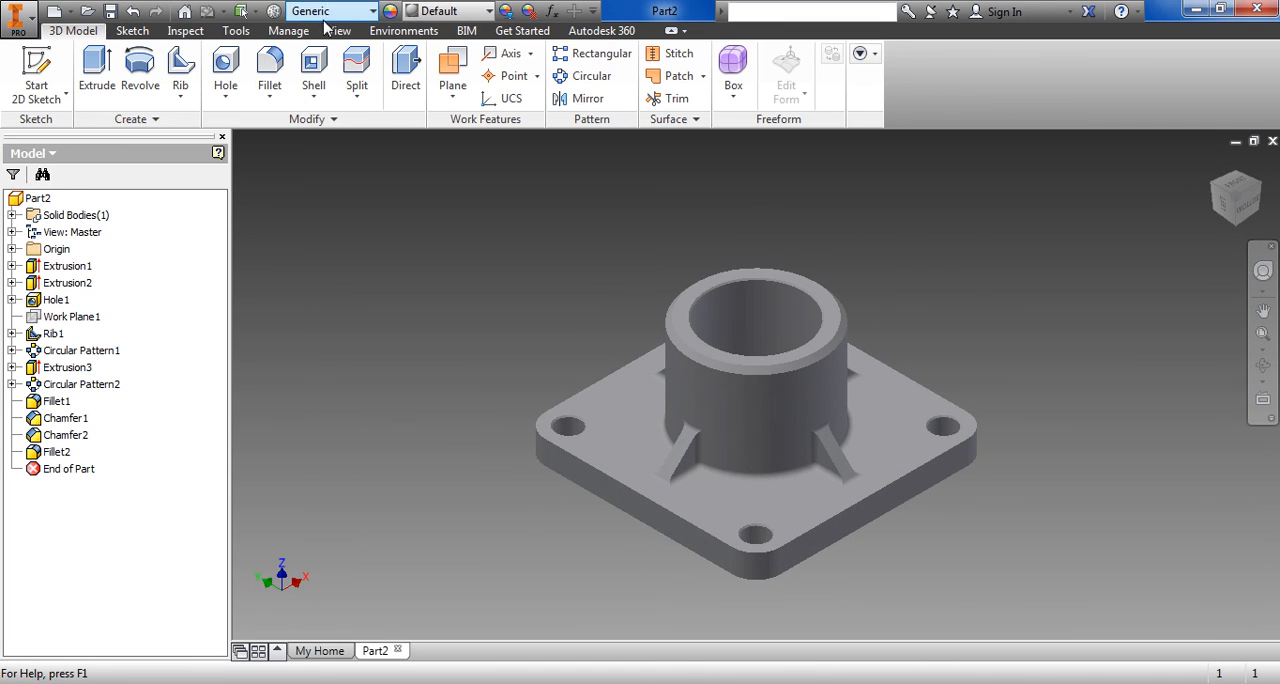
Browse the appearances in the Inventor Material Library for one suited to the flange
left_click(489, 14)
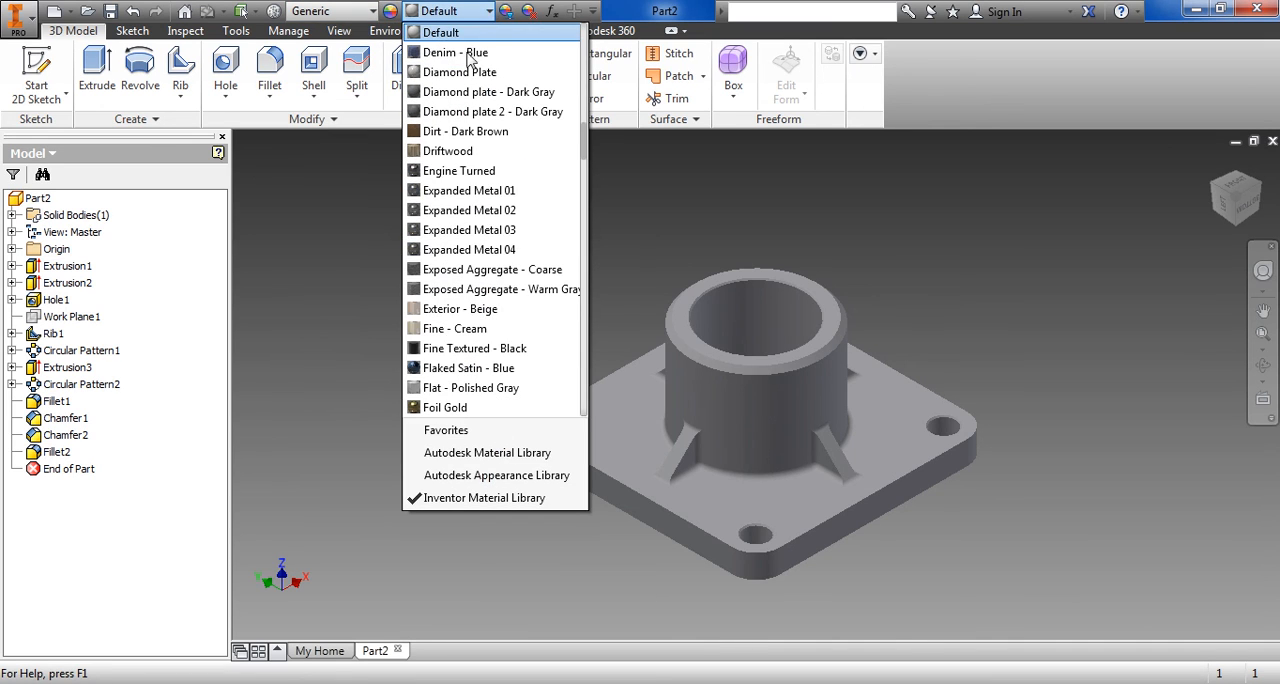
left_click_drag(586, 147, 585, 298)
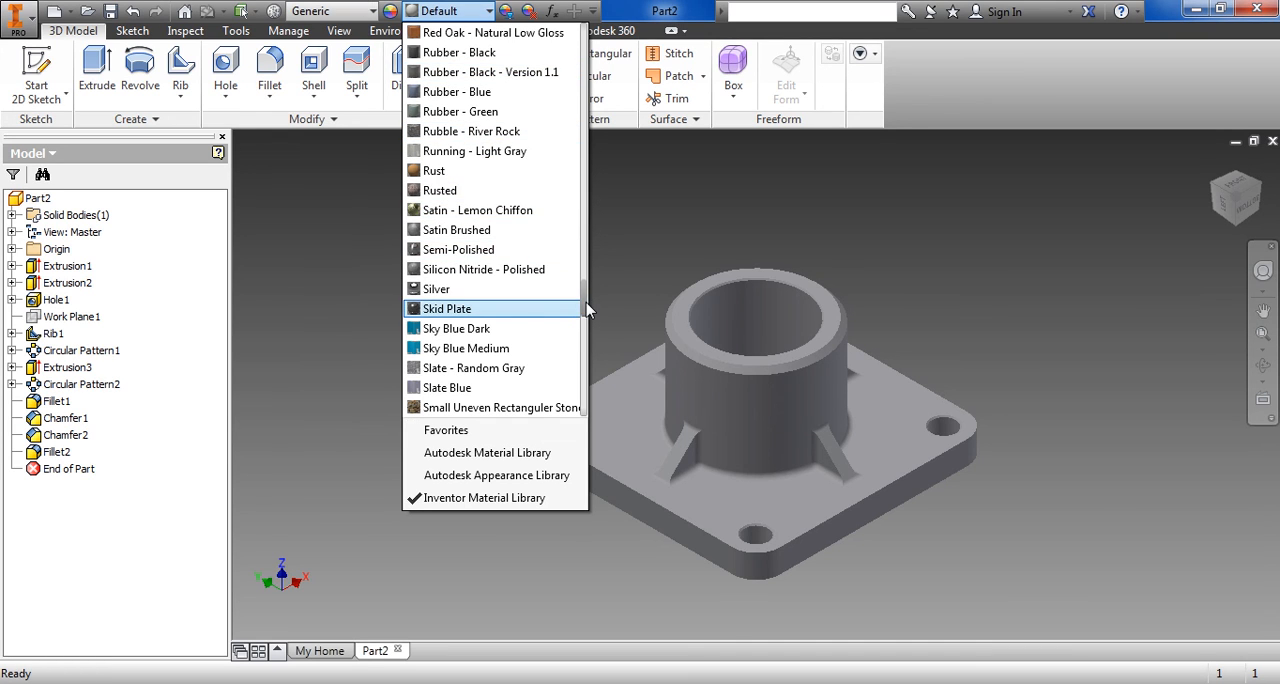
left_click_drag(588, 311, 603, 192)
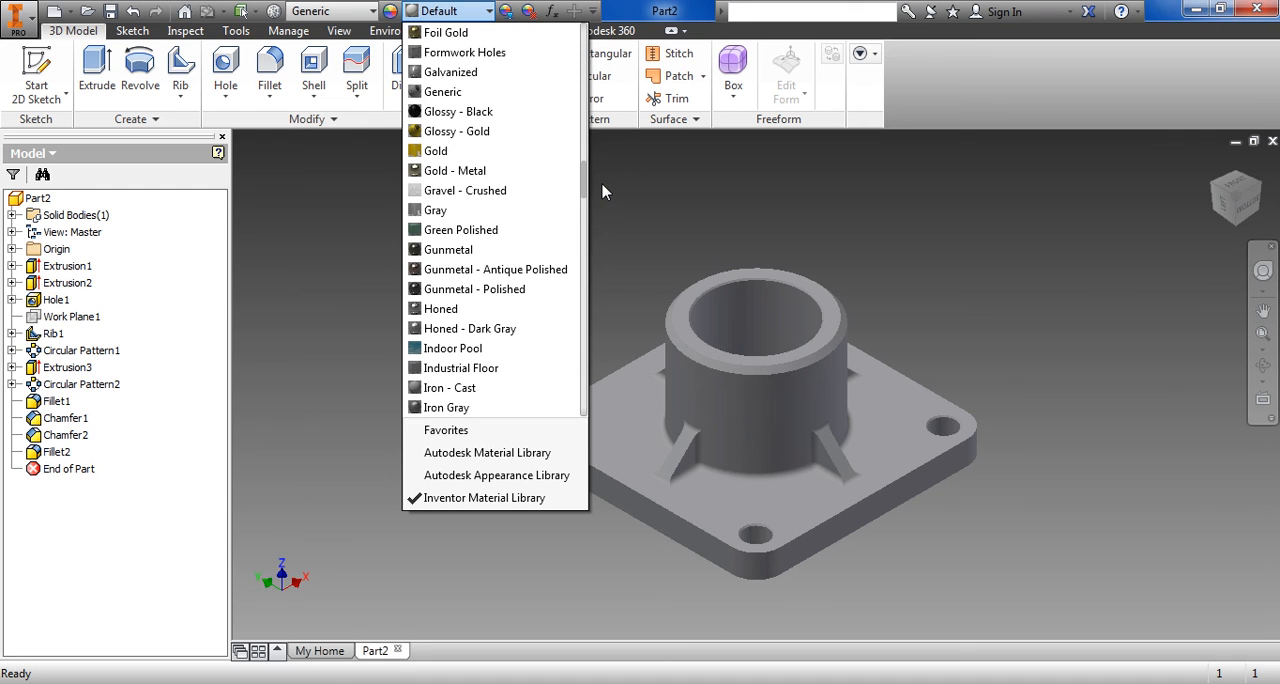
left_click_drag(588, 184, 588, 97)
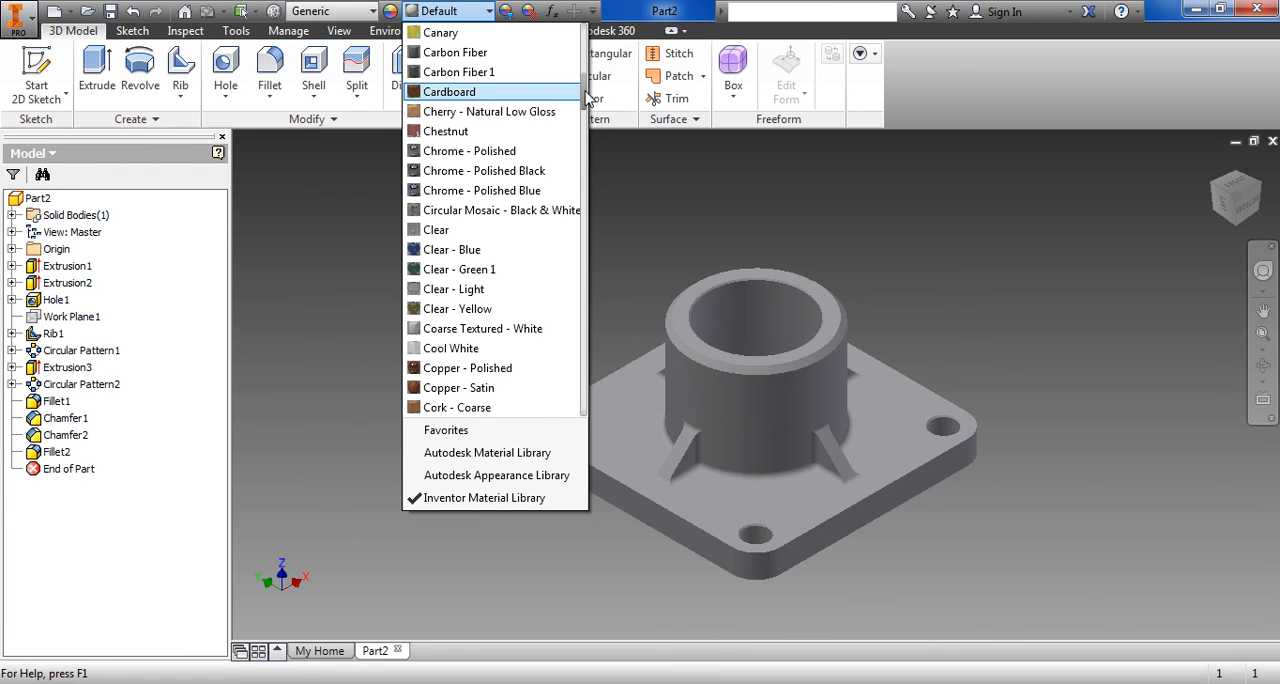
left_click(588, 62)
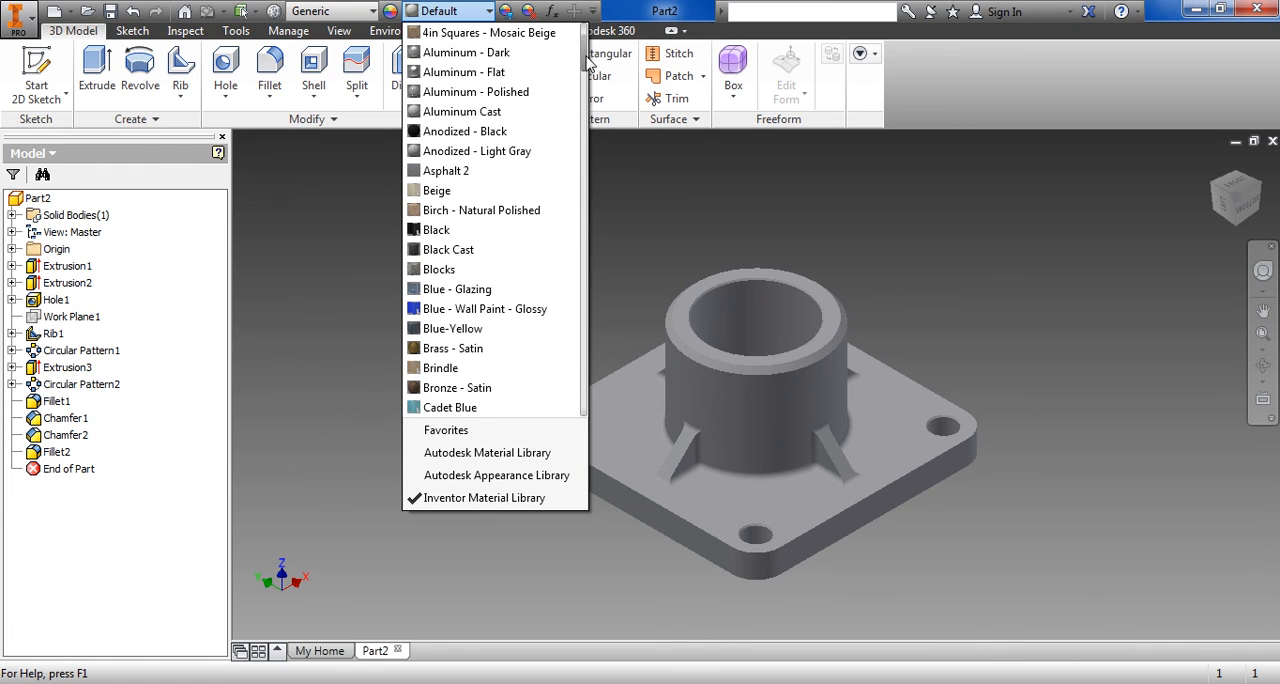
left_click_drag(588, 62, 584, 218)
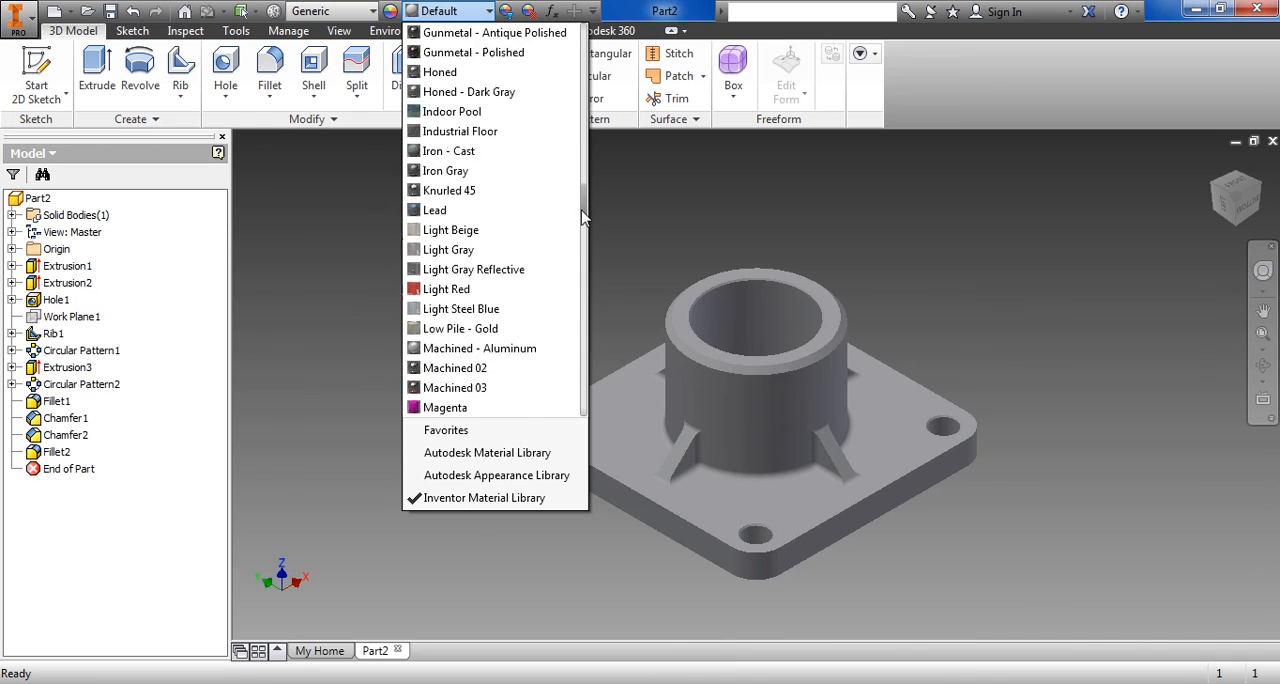
scroll(584, 218, "down", 2)
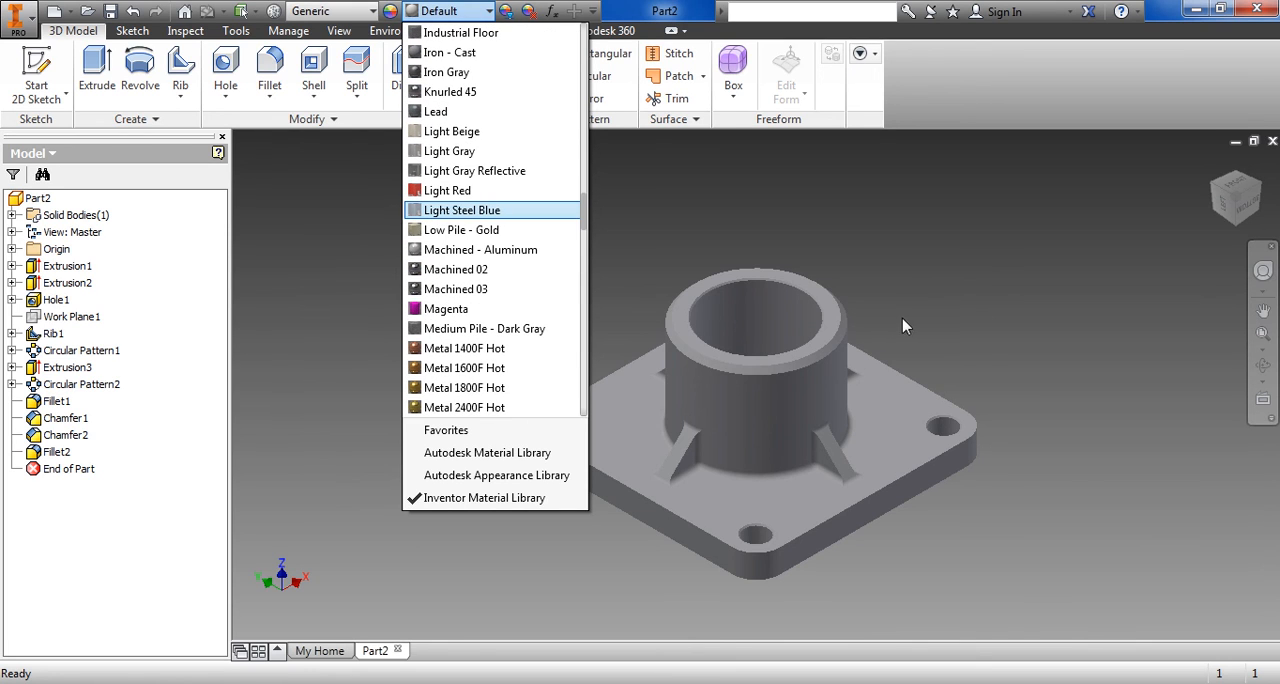
left_click(987, 349)
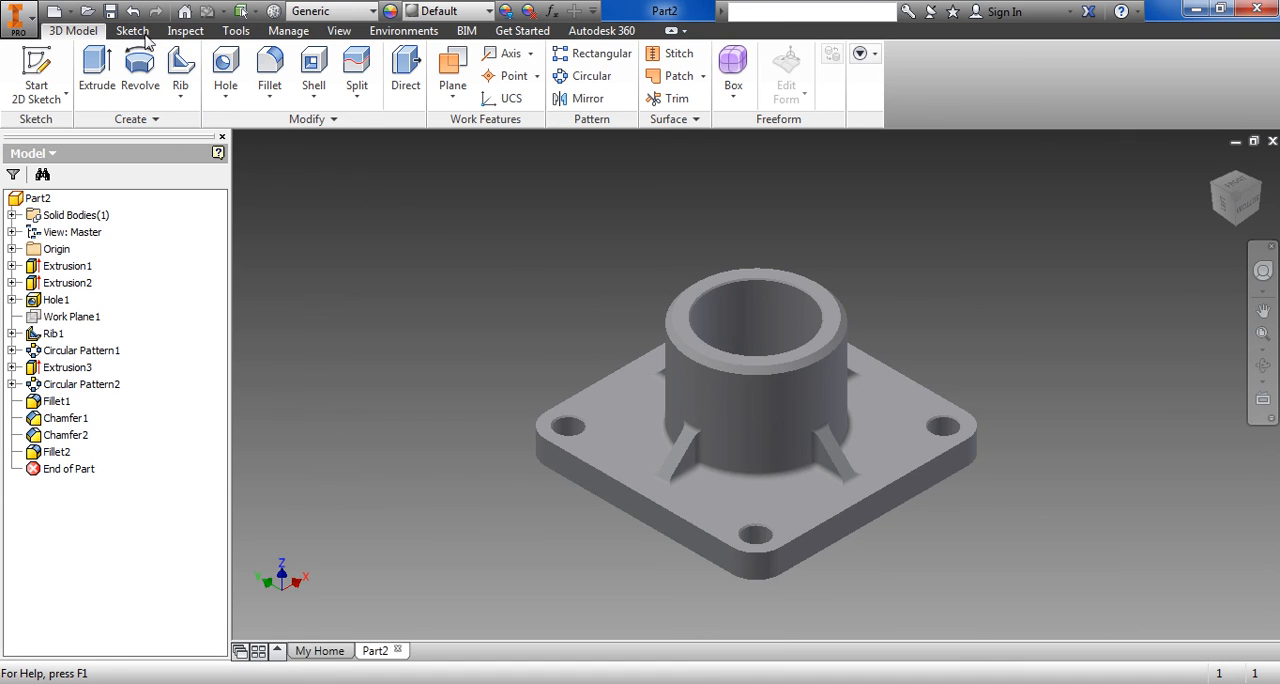
Set the model's visual style to Realistic
left_click(337, 32)
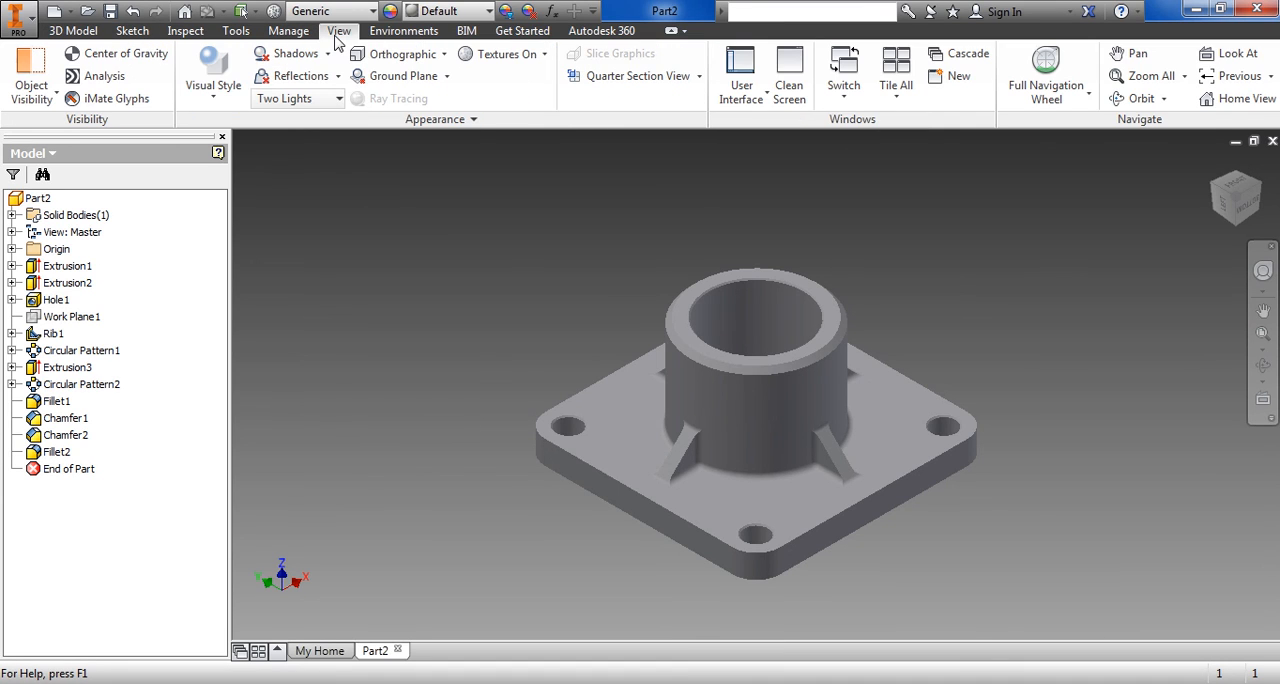
left_click(213, 88)
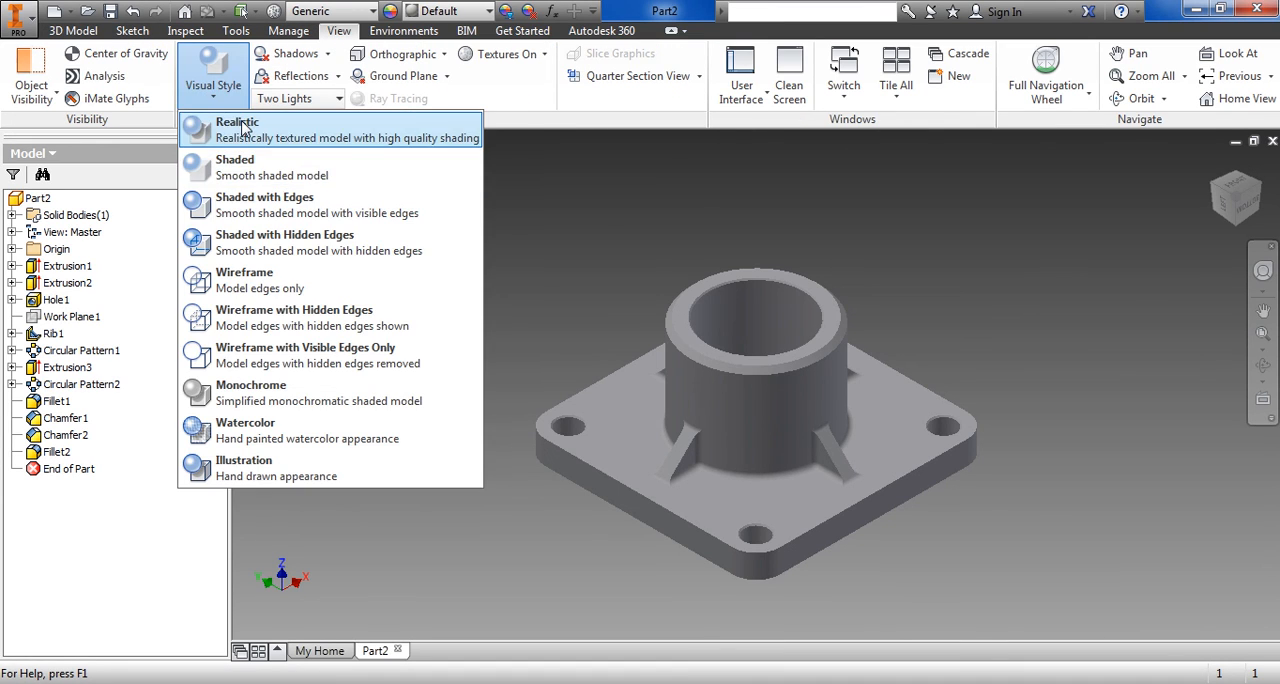
left_click(243, 128)
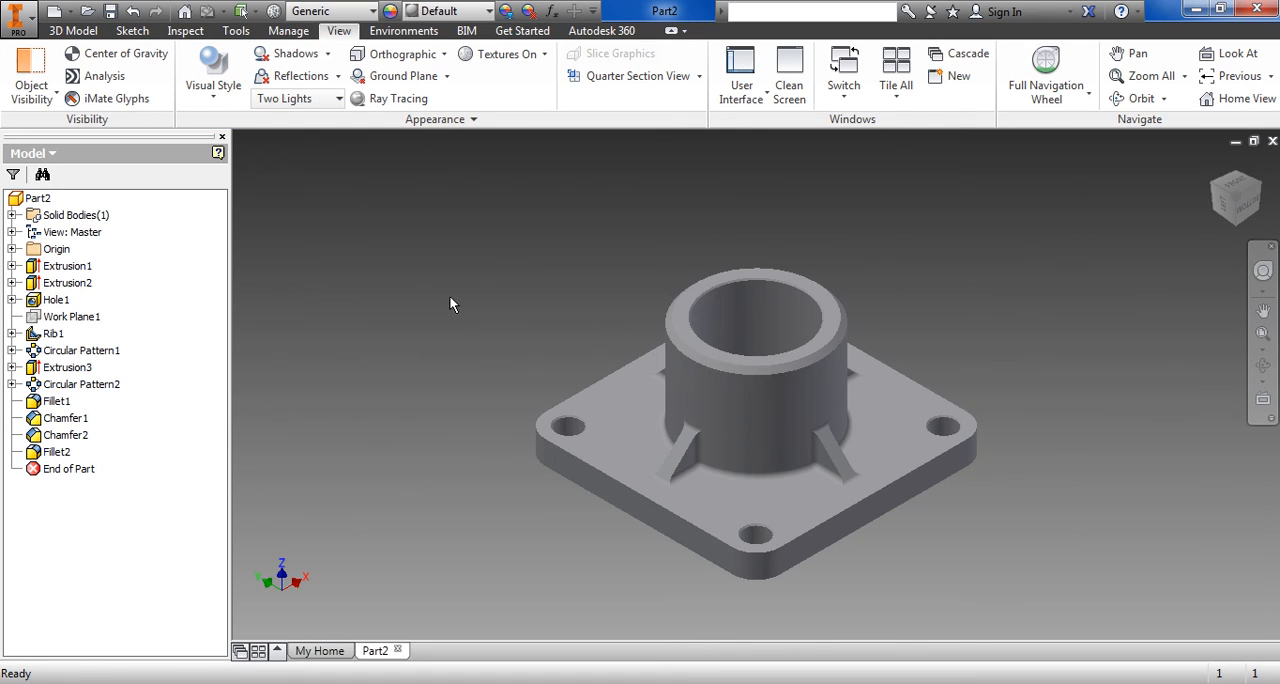
middle_click_drag(1026, 447, 981, 417)
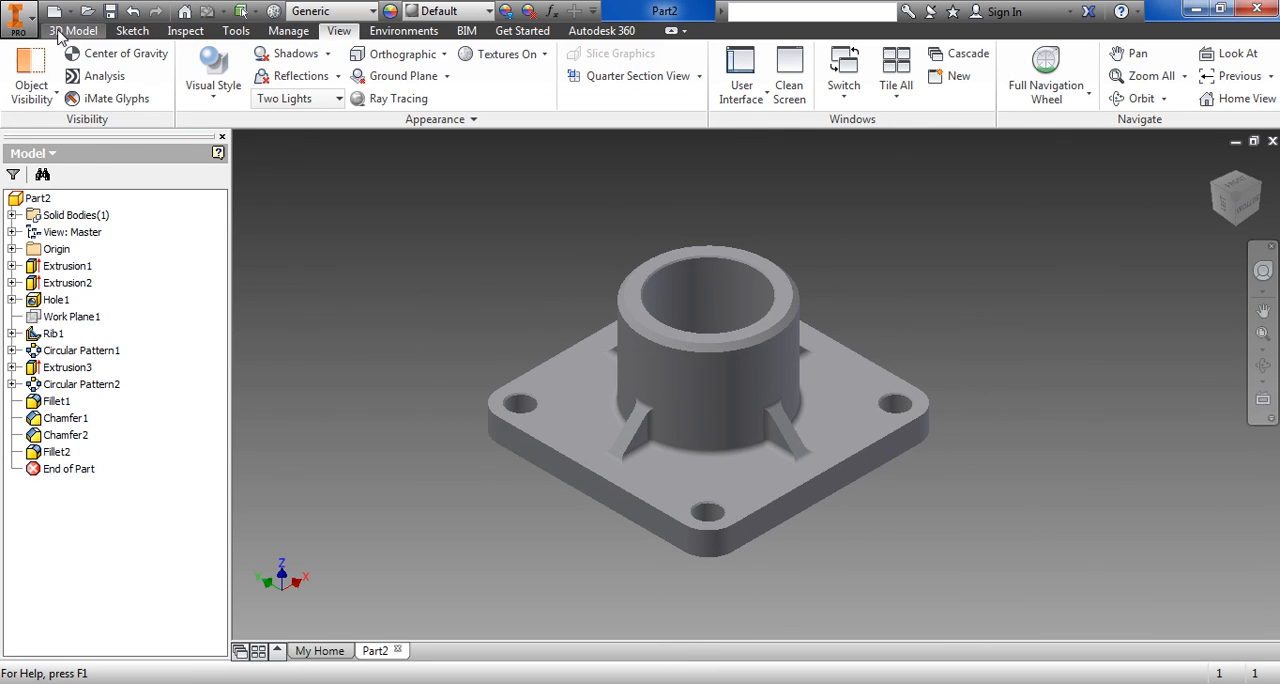
Save the part in the Documentos folder as an Inventor part file named "aula 2 2016"
left_click(30, 29)
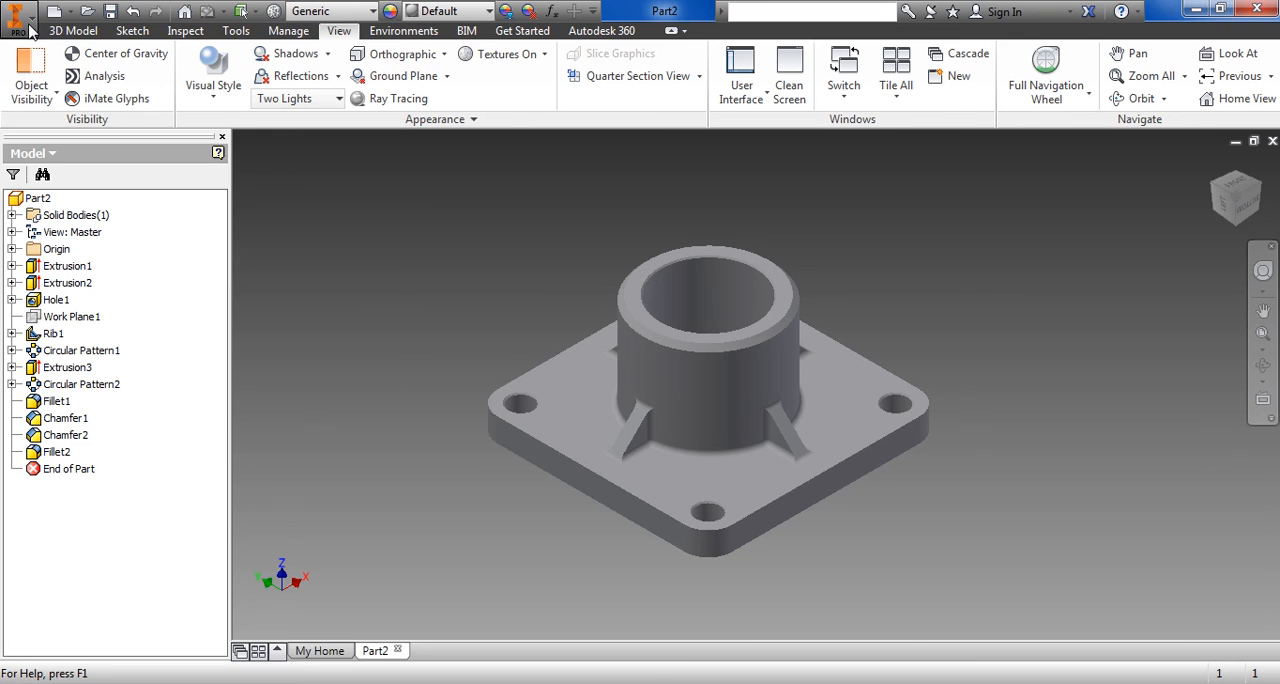
mouse_move(35, 200)
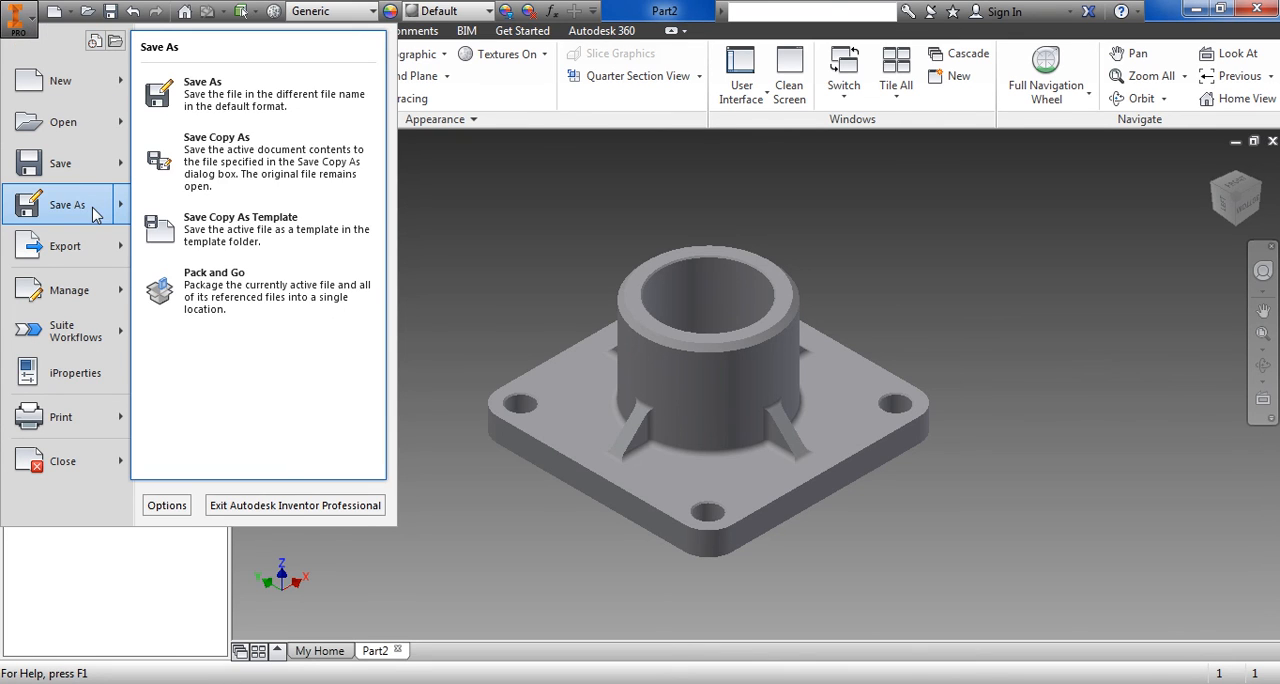
left_click(225, 96)
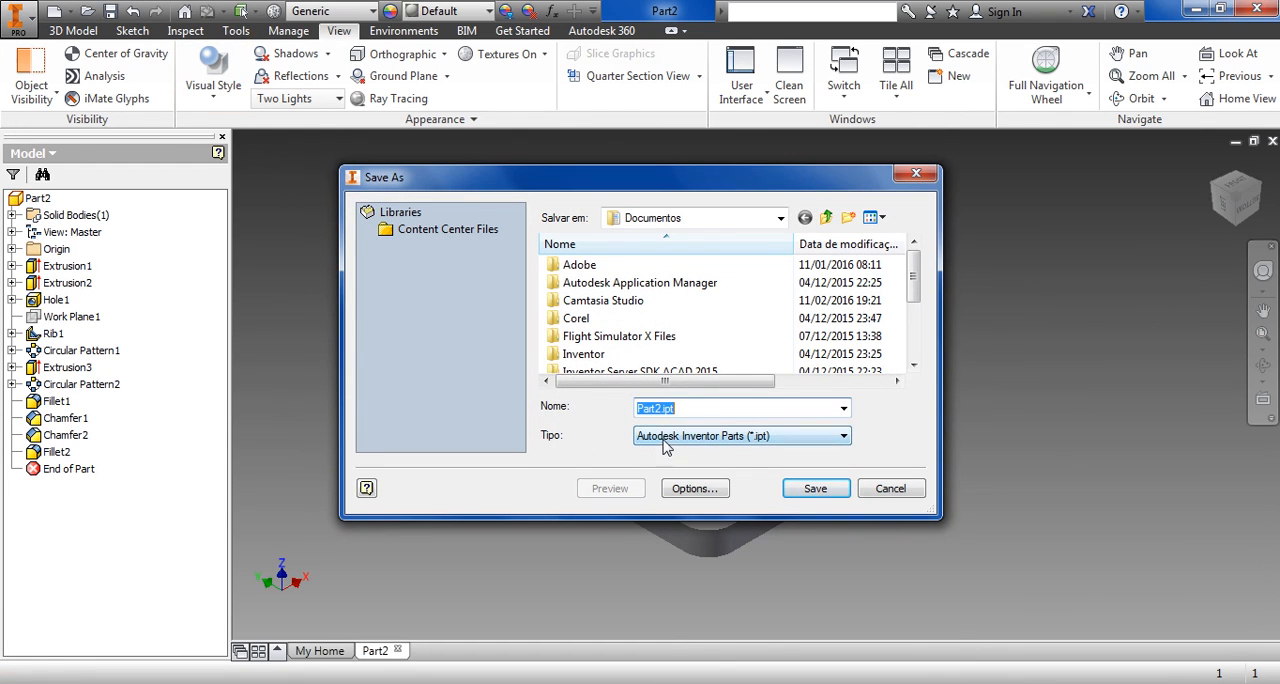
left_click(913, 364)
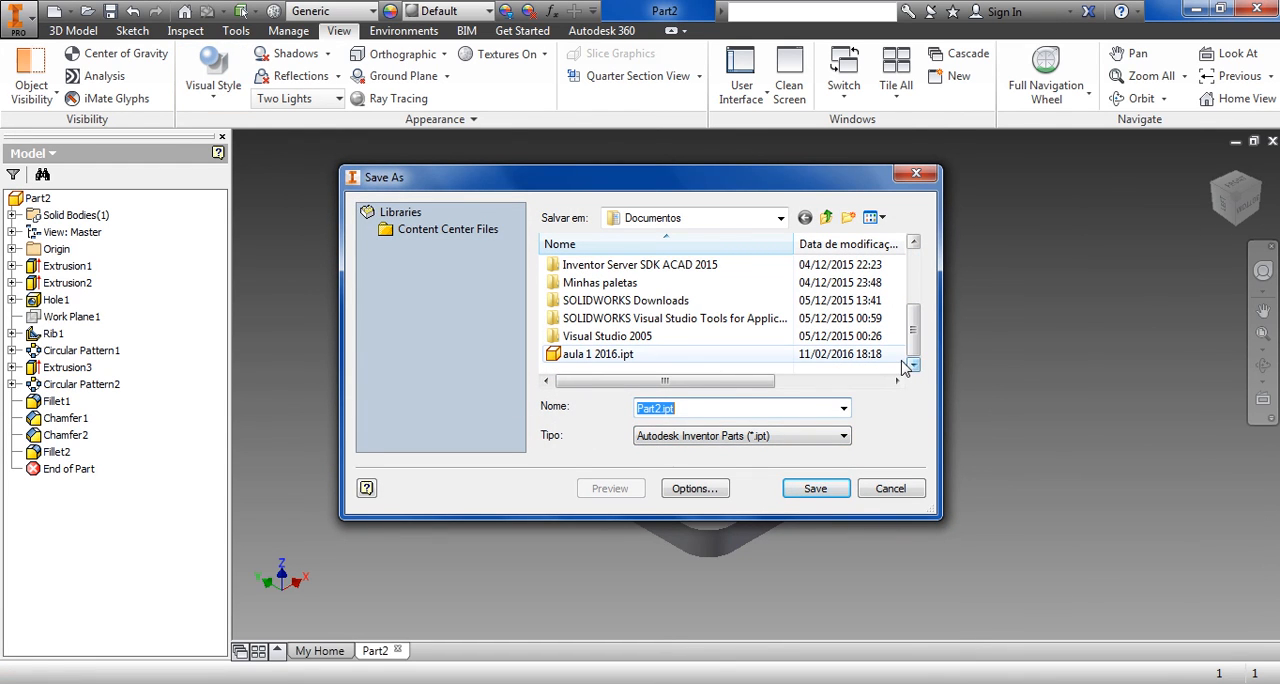
type("au")
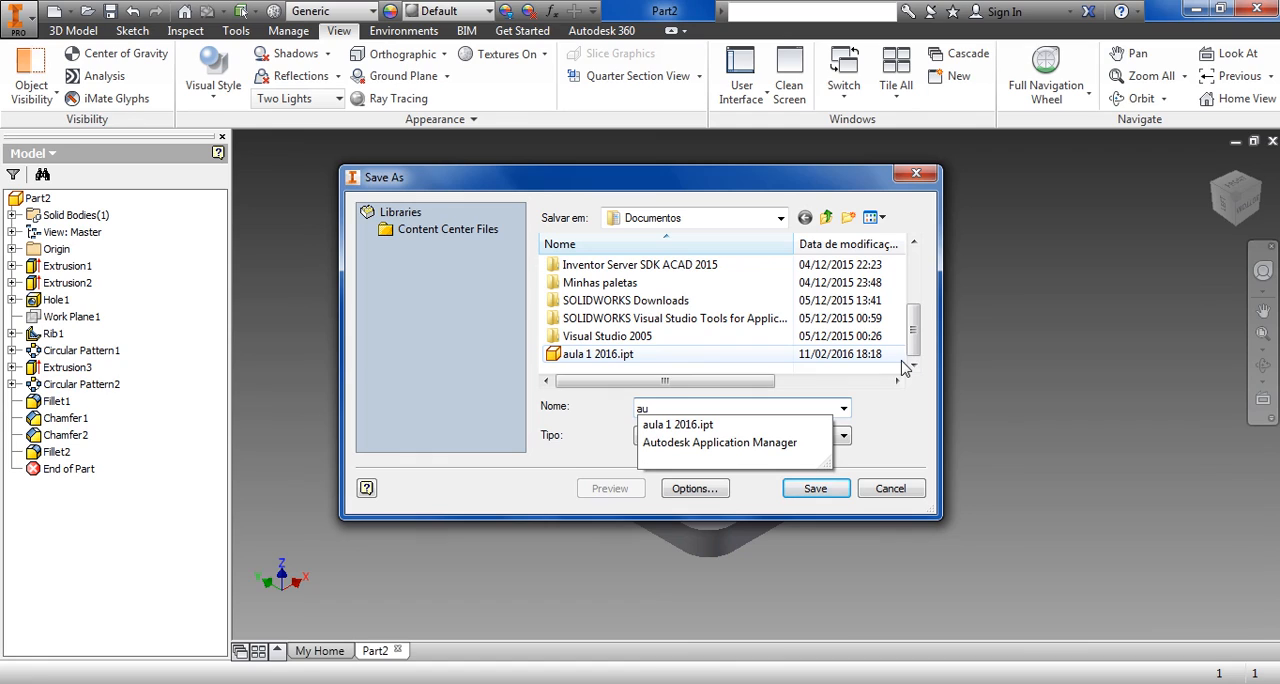
type("la ")
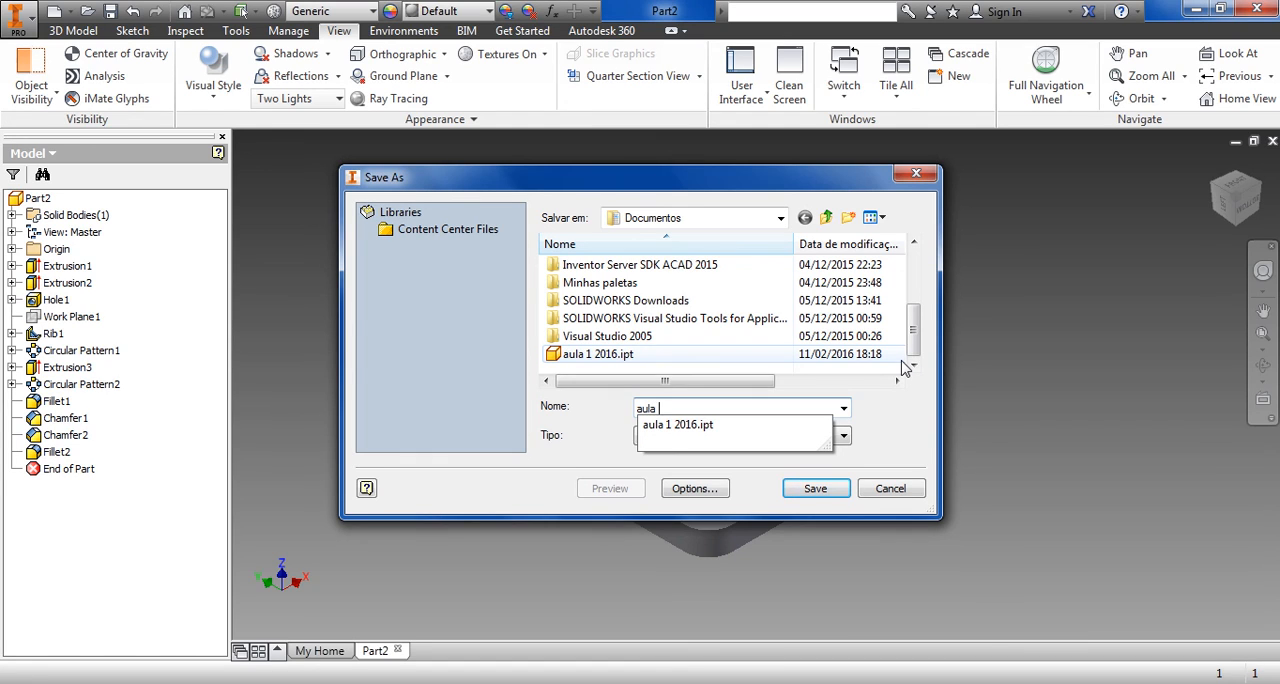
type("2 2016")
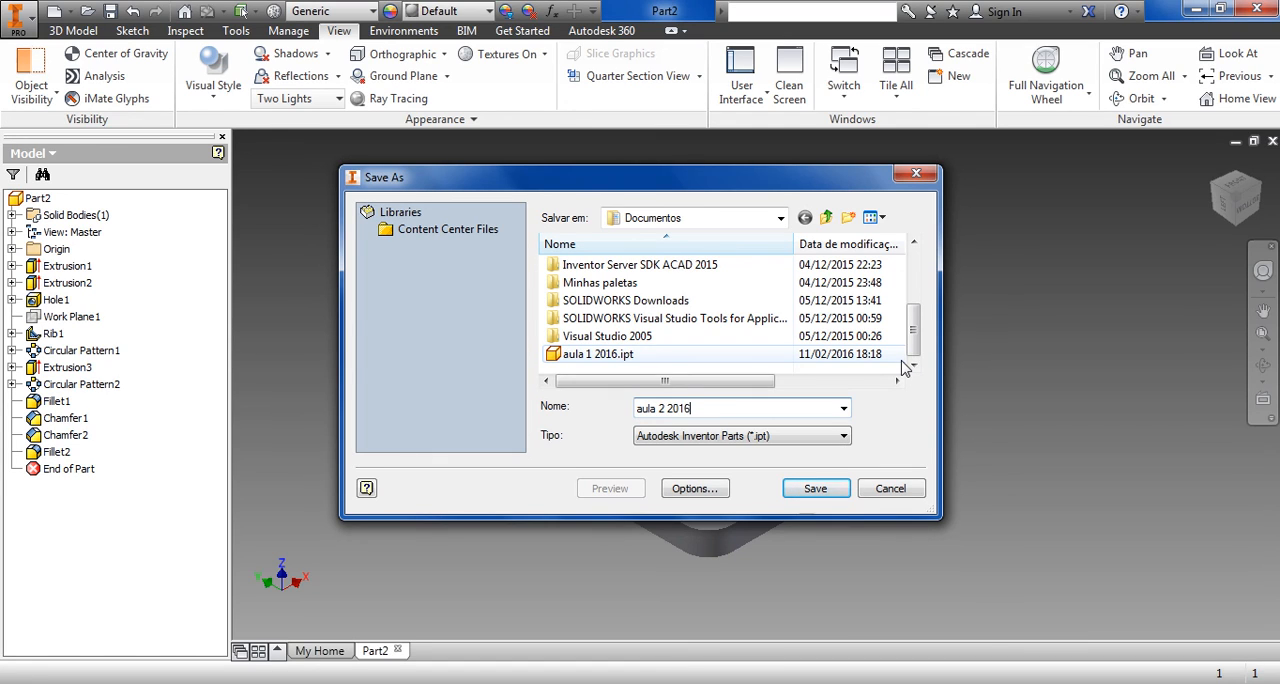
left_click(829, 490)
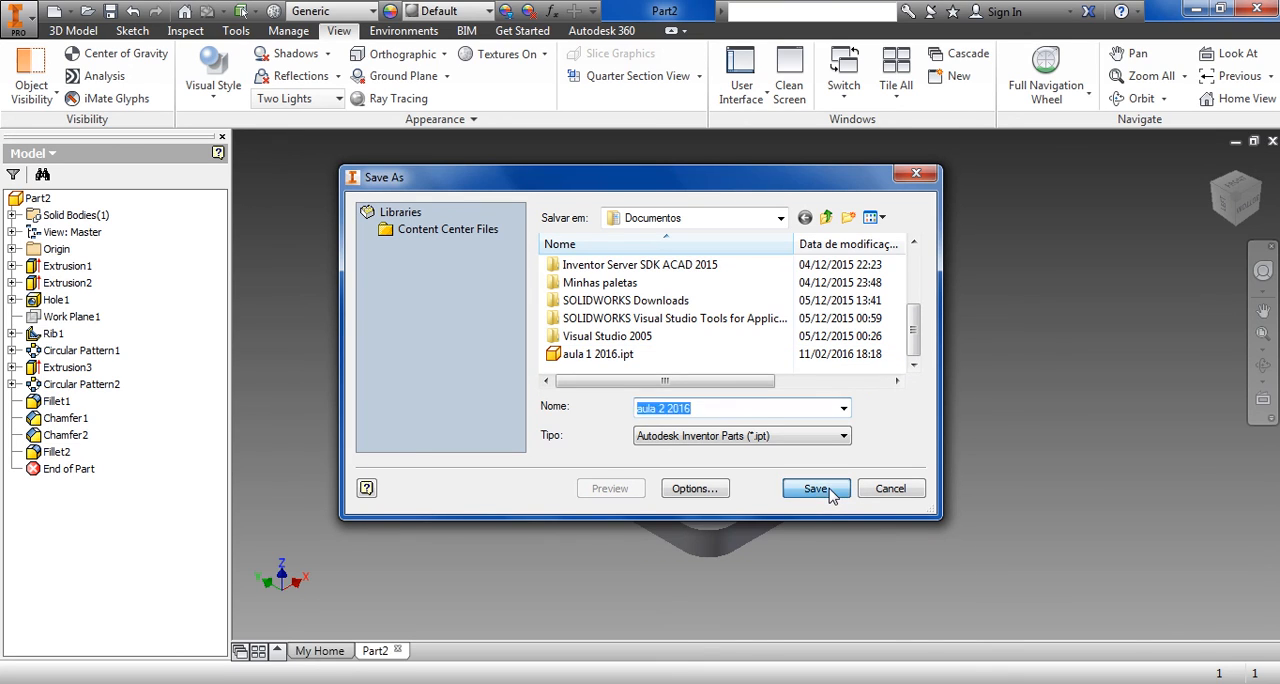